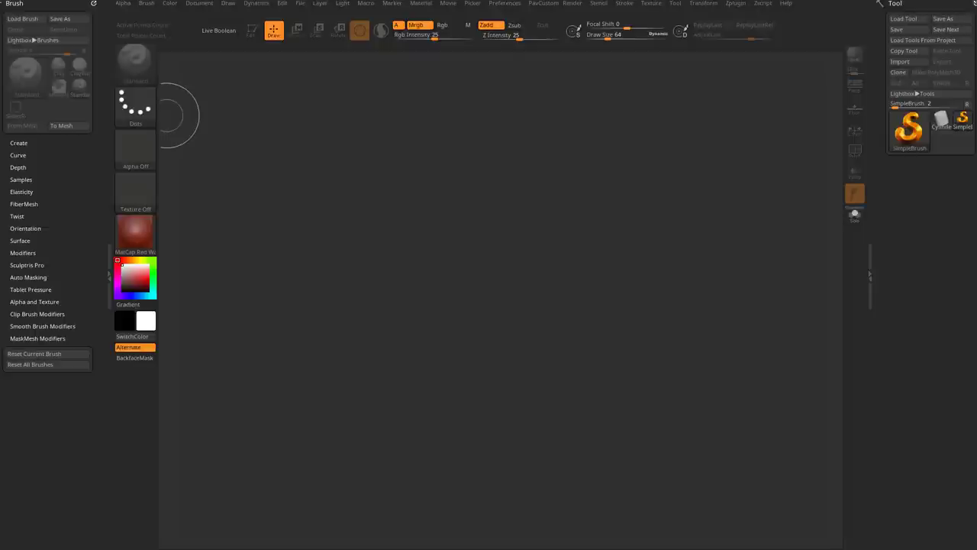
# Draw a Sphere3D primitive on the empty canvas and put it in Edit mode.
pyautogui.click(908, 130)
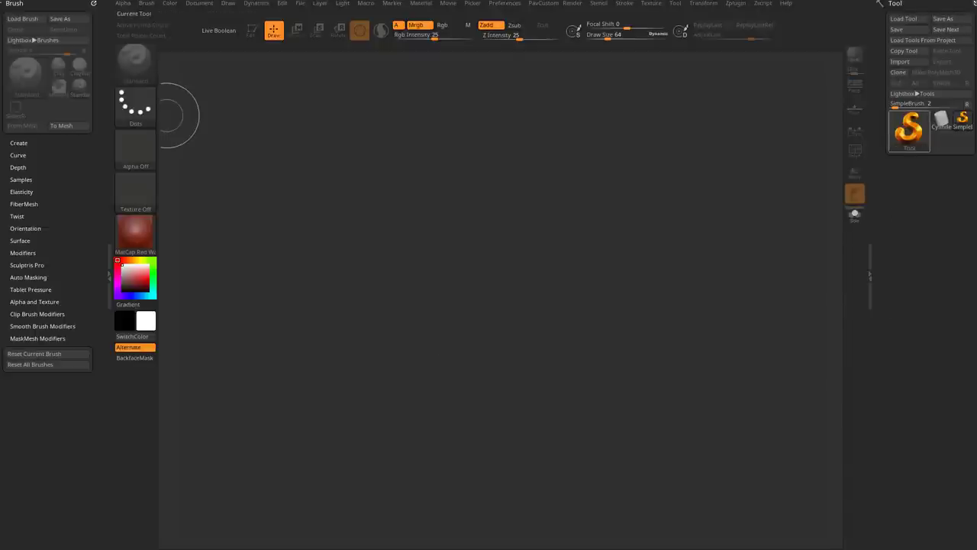
pyautogui.click(909, 129)
pyautogui.click(467, 174)
pyautogui.moveTo(410, 311); pyautogui.dragTo(462, 422)
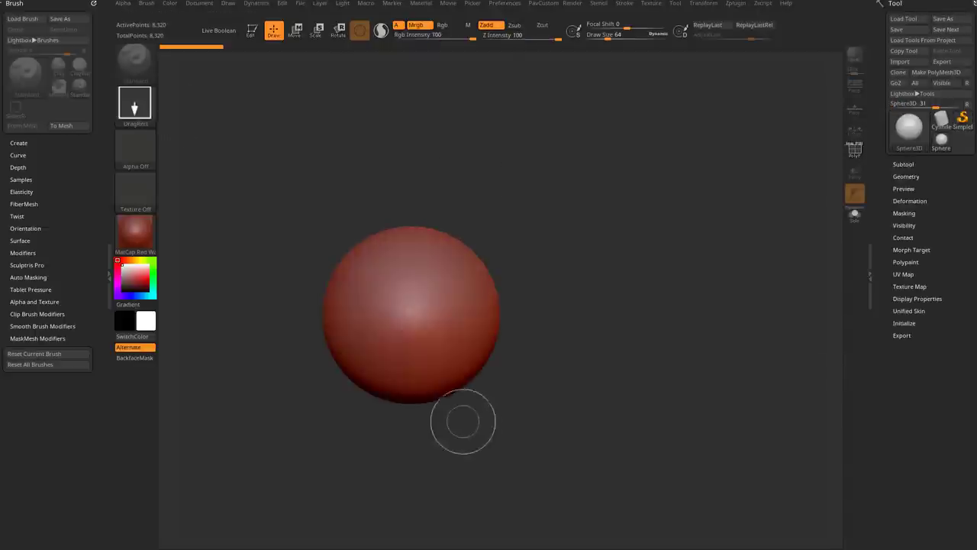
pyautogui.click(252, 30)
# Apply the SkinShade4 material to the sphere and show its polyframe.
pyautogui.click(135, 232)
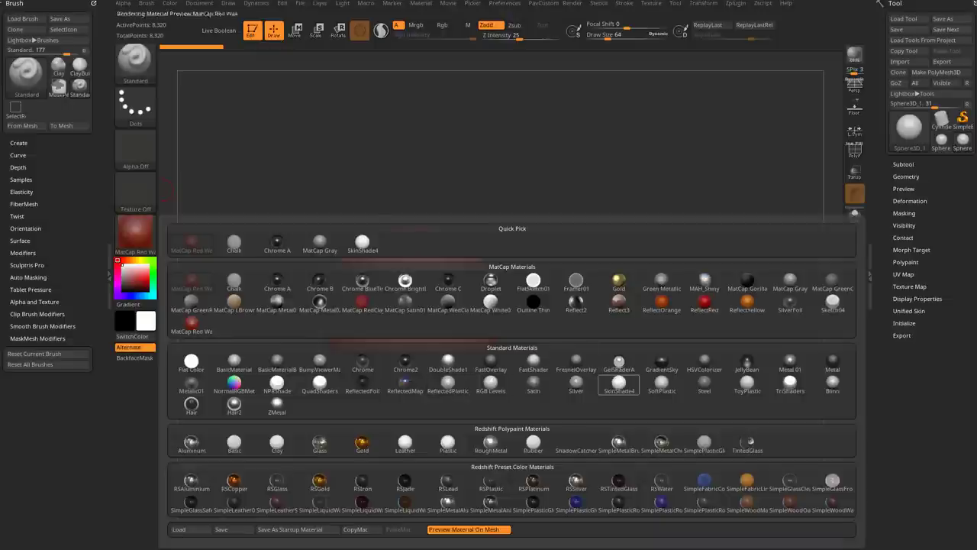
pyautogui.click(619, 382)
pyautogui.click(855, 150)
pyautogui.moveTo(534, 359)
pyautogui.mouseDown()
pyautogui.moveTo(620, 284)
pyautogui.moveTo(611, 295)
pyautogui.mouseUp()
pyautogui.press('s')
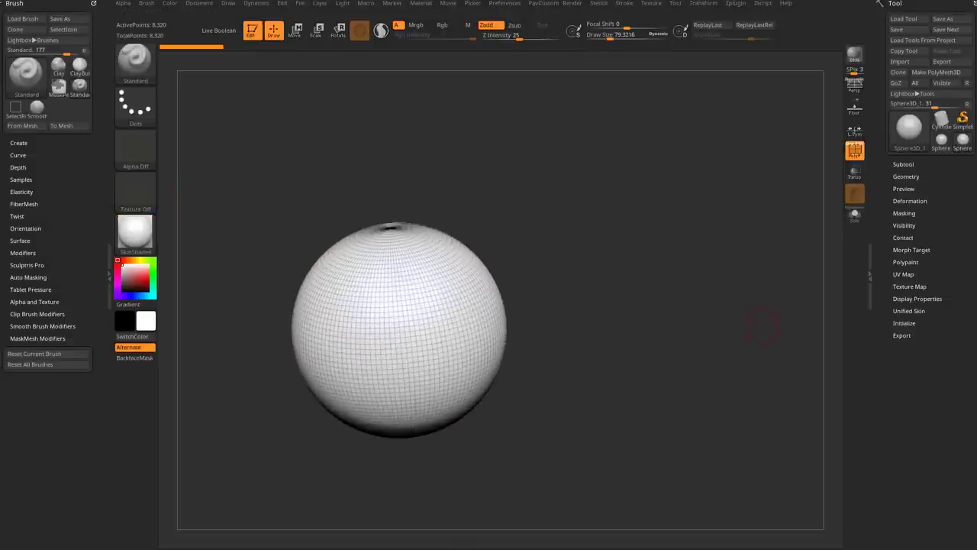
# Convert the sphere to a PolyMesh3D and open its Slime Bridge settings.
pyautogui.click(935, 72)
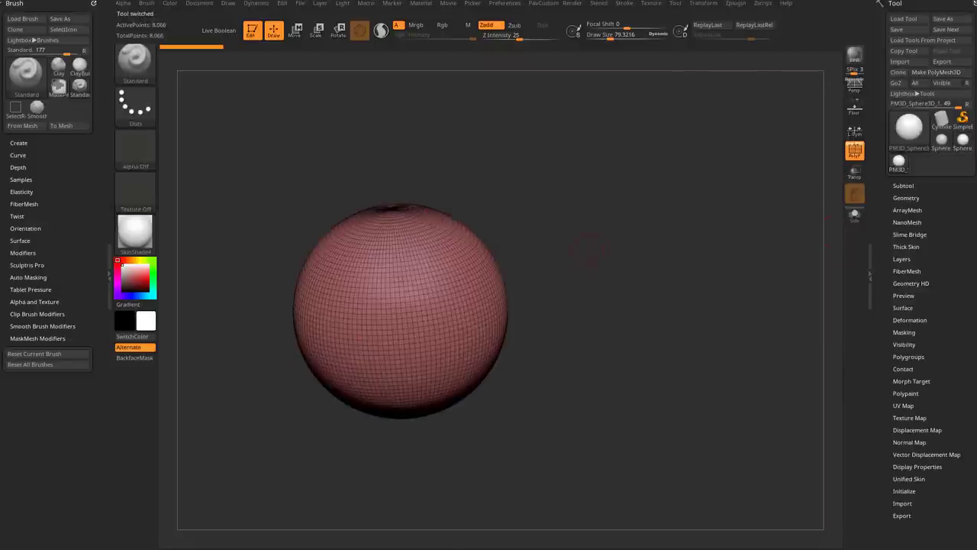
pyautogui.keyDown('alt'); pyautogui.moveTo(591, 250); pyautogui.dragTo(583, 261); pyautogui.keyUp('alt')
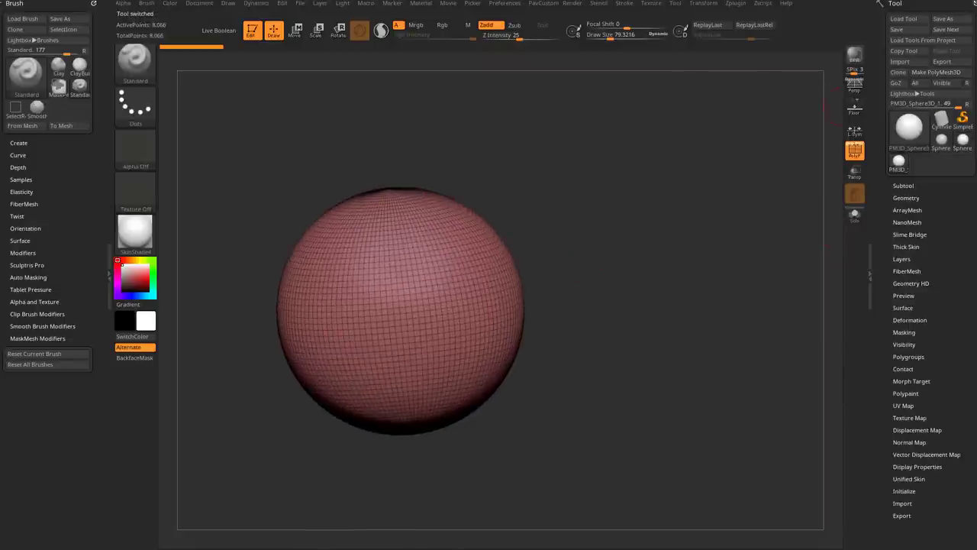
pyautogui.click(910, 235)
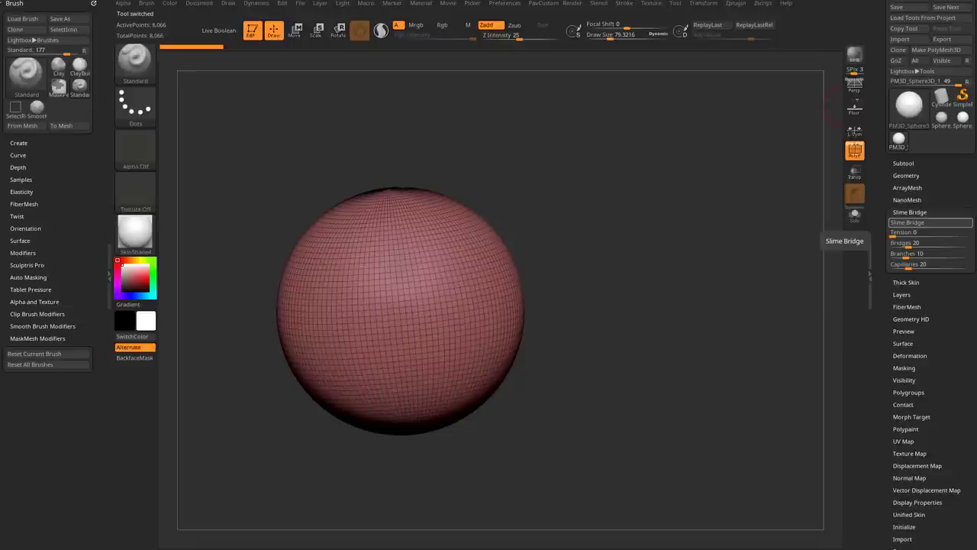
pyautogui.keyDown('alt'); pyautogui.moveTo(703, 328); pyautogui.dragTo(649, 359); pyautogui.keyUp('alt')
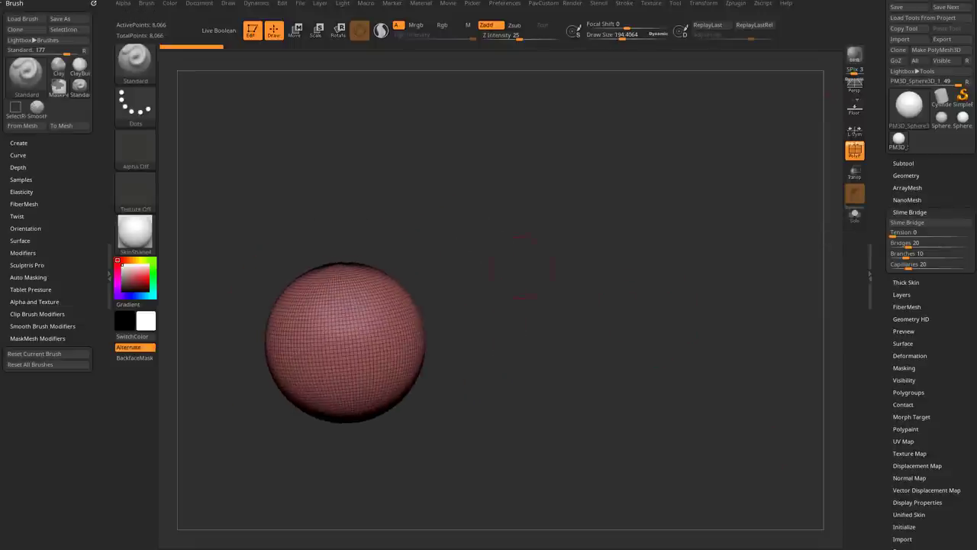
pyautogui.keyDown('alt'); pyautogui.moveTo(523, 267); pyautogui.dragTo(555, 269); pyautogui.keyUp('alt')
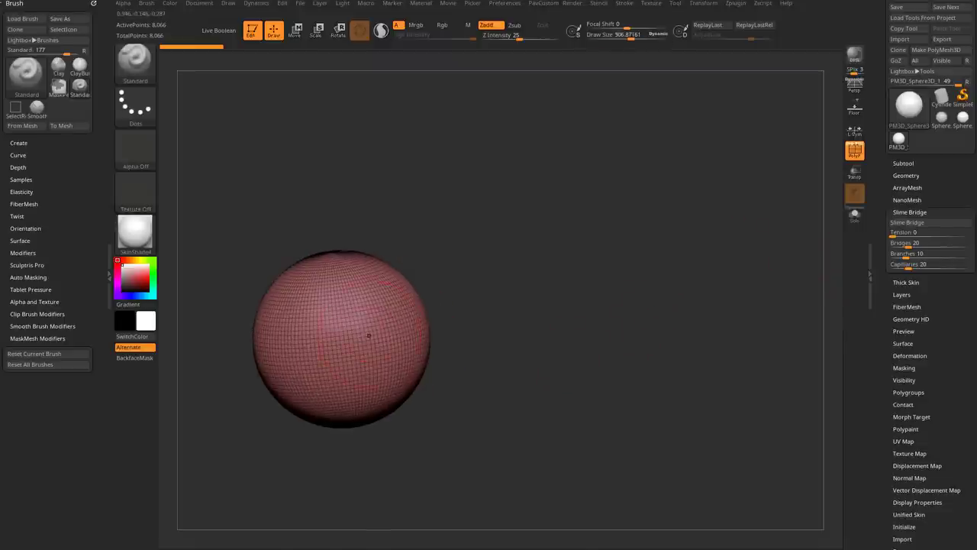
# Mask one round patch on the sphere's front, generate a Slime Bridge from it and hide the polyframe.
pyautogui.moveTo(366, 340)
pyautogui.keyDown('ctrl'); pyautogui.mouseDown()
pyautogui.moveTo(344, 340)
pyautogui.moveTo(371, 338)
pyautogui.mouseUp(); pyautogui.keyUp('ctrl')
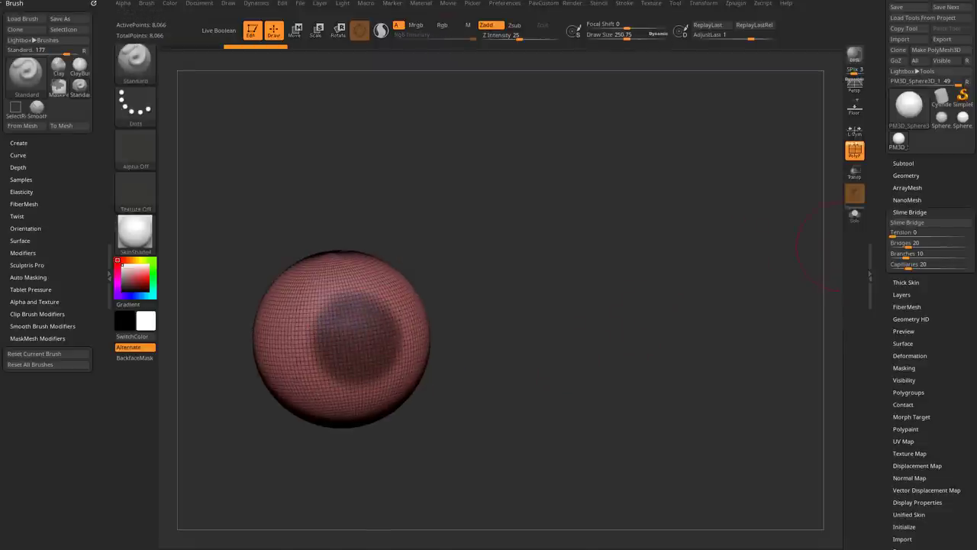
pyautogui.click(909, 222)
pyautogui.keyDown('alt'); pyautogui.moveTo(687, 427); pyautogui.dragTo(687, 344); pyautogui.keyUp('alt')
pyautogui.click(855, 150)
pyautogui.press('s')
pyautogui.moveTo(736, 271)
pyautogui.mouseDown()
pyautogui.moveTo(810, 283)
pyautogui.moveTo(706, 279)
pyautogui.mouseUp()
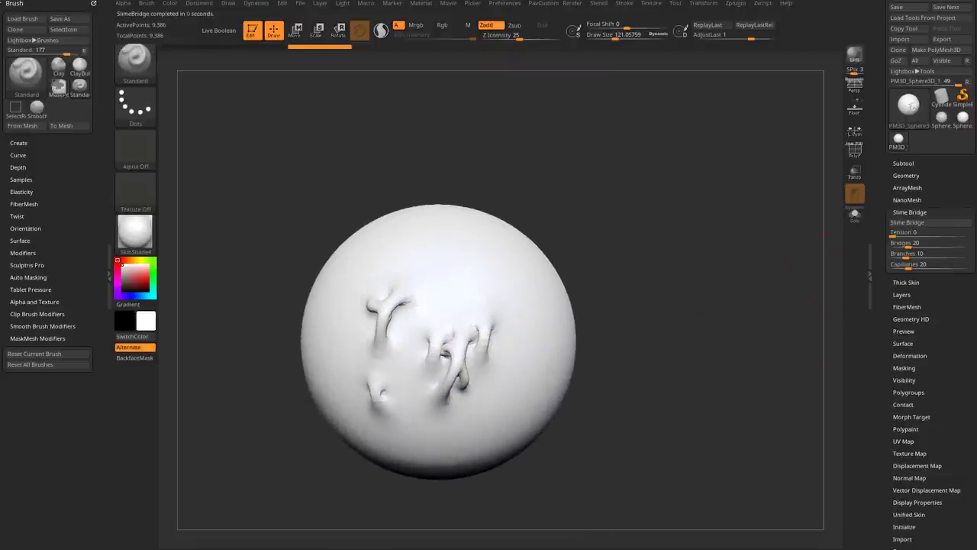
# Undo the Slime Bridge and the round mask on the sphere.
pyautogui.hotkey('ctrl', 'z')
pyautogui.hotkey('ctrl', 'z')
pyautogui.hotkey('ctrl', 'z')
pyautogui.hotkey('ctrl', 'z')
pyautogui.hotkey('ctrl', 'z')
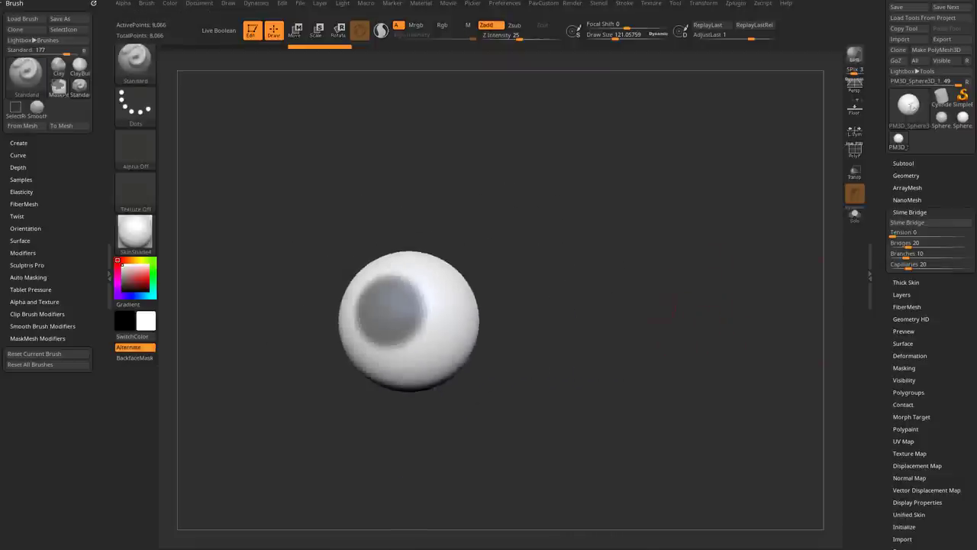
pyautogui.hotkey('ctrl', 'shift', 'z')
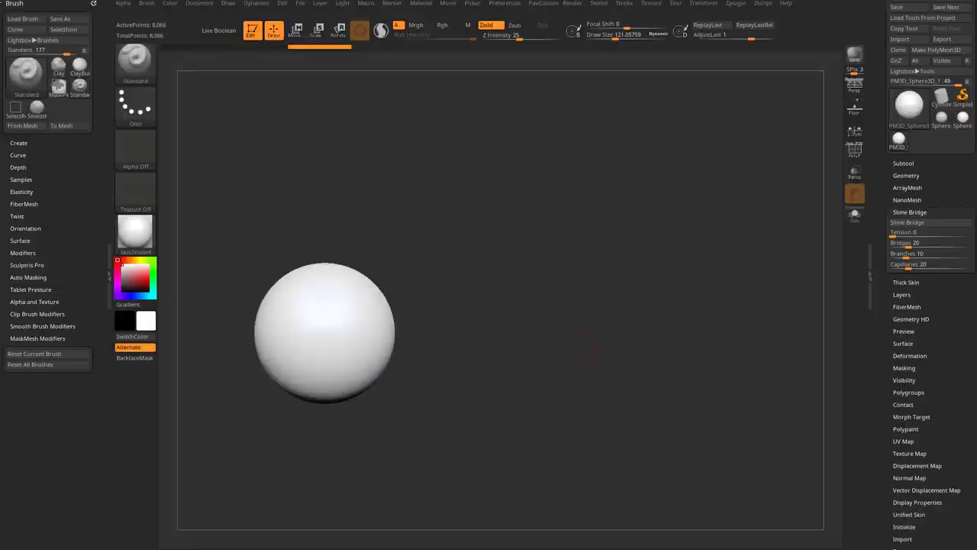
# Mask two separate round patches on the sphere, one above the other, and generate a Slime Bridge between them.
pyautogui.press('s')
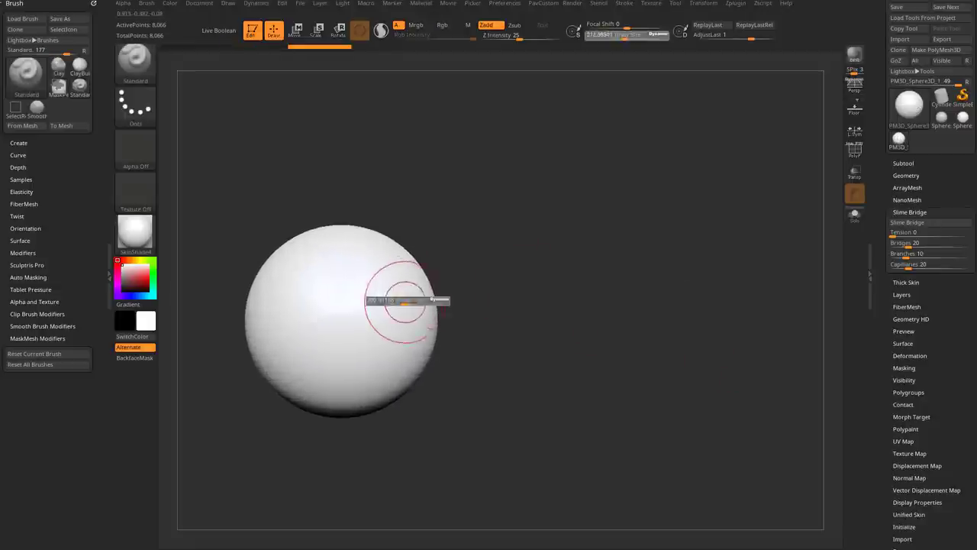
pyautogui.keyDown('ctrl'); pyautogui.moveTo(382, 284); pyautogui.dragTo(385, 286); pyautogui.keyUp('ctrl')
pyautogui.moveTo(534, 344); pyautogui.dragTo(565, 382)
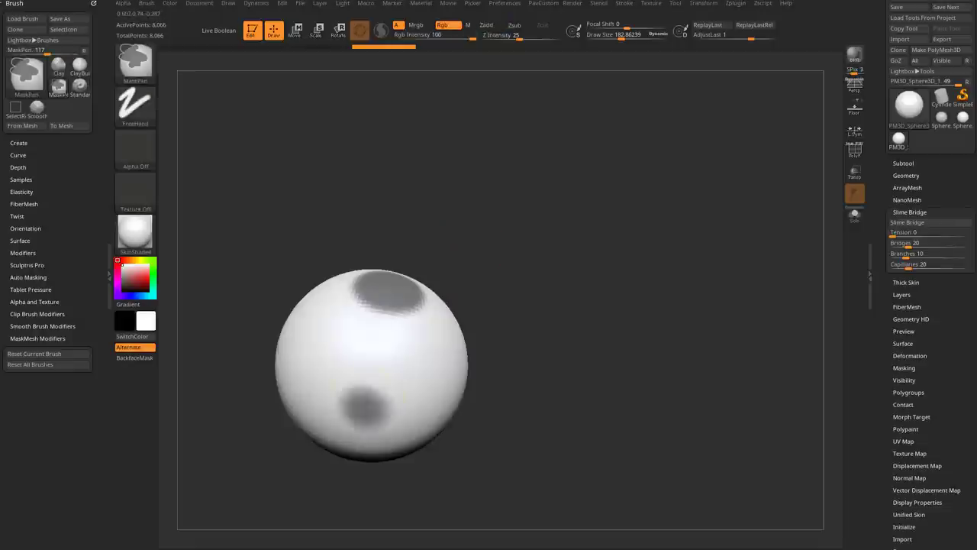
pyautogui.keyDown('ctrl'); pyautogui.moveTo(370, 397); pyautogui.dragTo(374, 401); pyautogui.keyUp('ctrl')
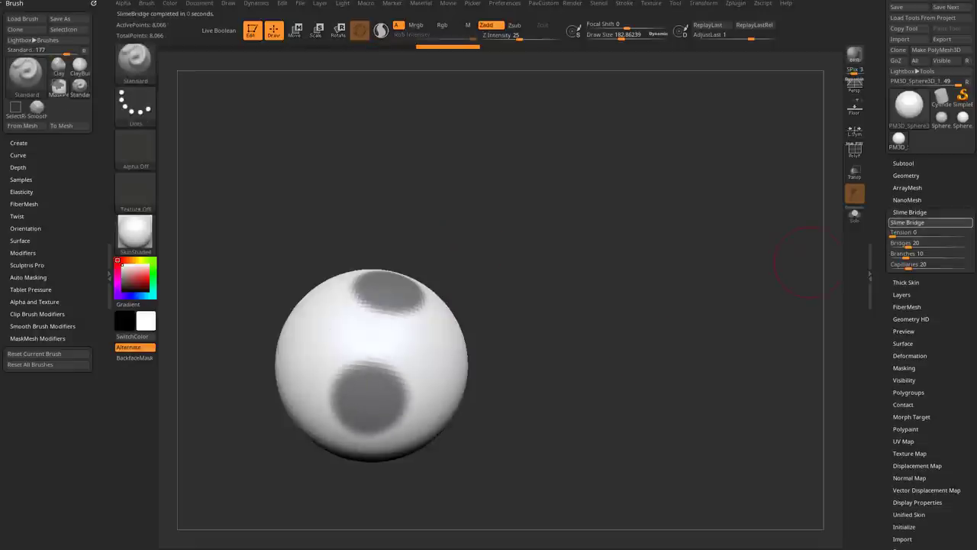
pyautogui.moveTo(805, 259); pyautogui.dragTo(764, 252)
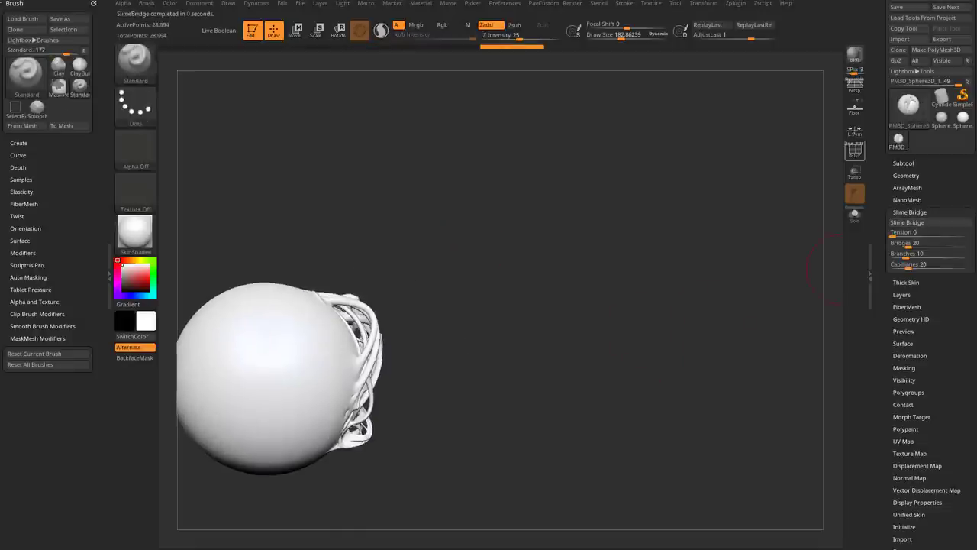
# Show the polyframe and examine the polygroups of the slime strands from the side.
pyautogui.hotkey('shift', 'f')
pyautogui.moveTo(825, 271)
pyautogui.mouseDown()
pyautogui.moveTo(674, 290)
pyautogui.moveTo(733, 309)
pyautogui.mouseUp()
pyautogui.press('s')
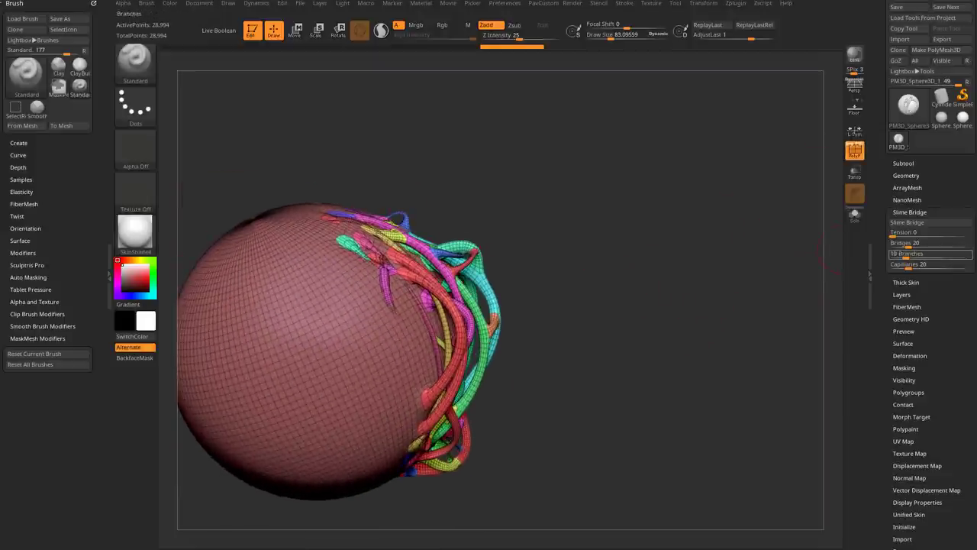
pyautogui.moveTo(828, 252); pyautogui.dragTo(641, 252)
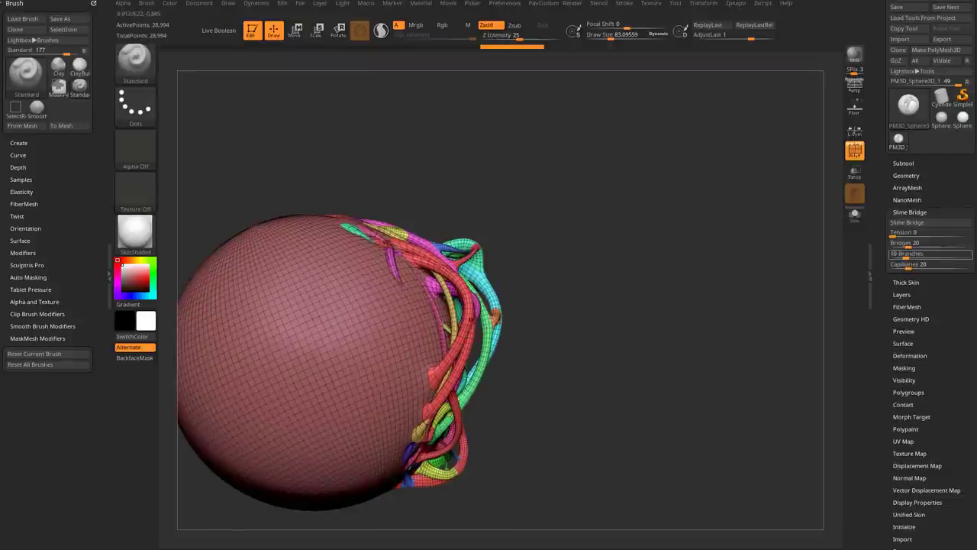
pyautogui.moveTo(726, 343); pyautogui.dragTo(482, 359)
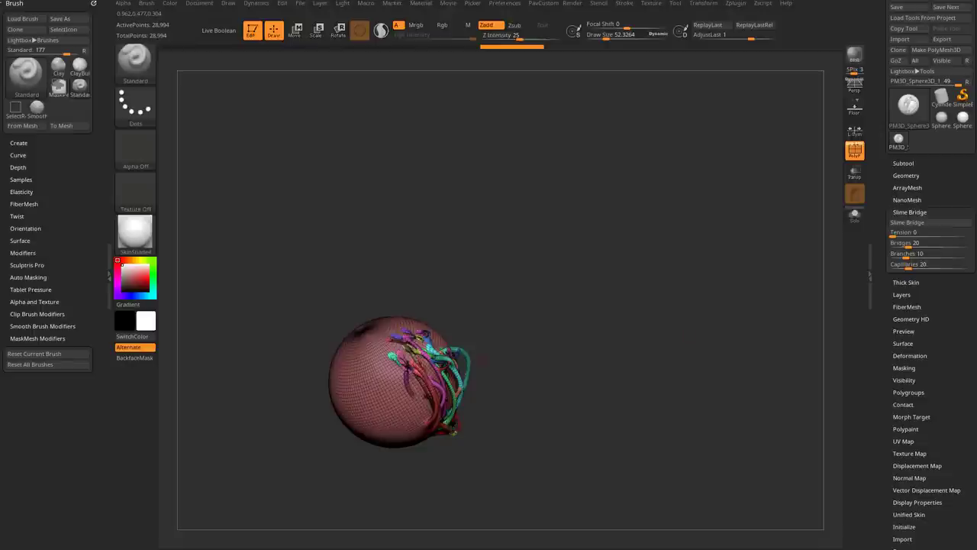
# Remove the Slime Bridge and masks, and place a duplicate of the sphere beside the original within the same mesh.
pyautogui.hotkey('ctrl', 'z')
pyautogui.moveTo(637, 351)
pyautogui.mouseDown()
pyautogui.moveTo(607, 265)
pyautogui.moveTo(511, 234)
pyautogui.mouseUp()
pyautogui.press('w')
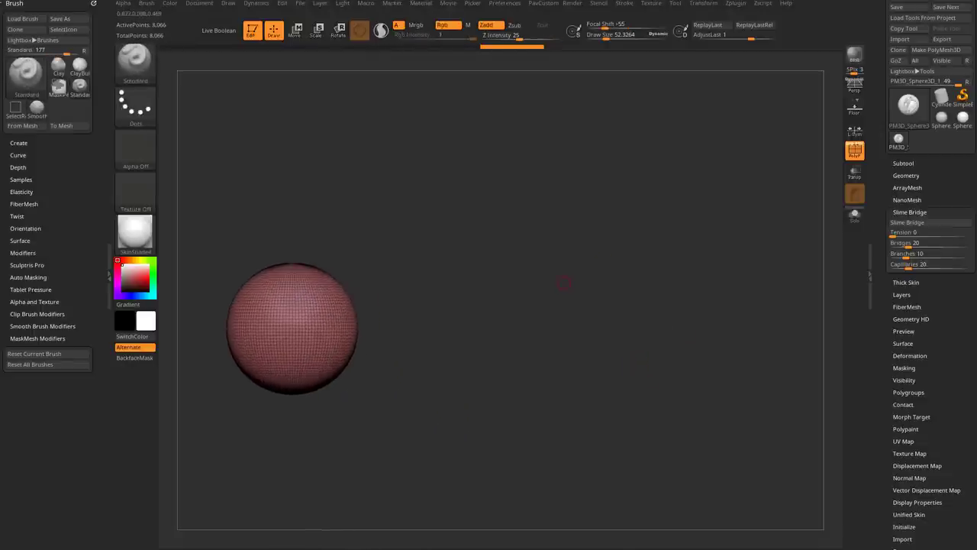
pyautogui.keyDown('ctrl'); pyautogui.moveTo(292, 328); pyautogui.dragTo(588, 328); pyautogui.keyUp('ctrl')
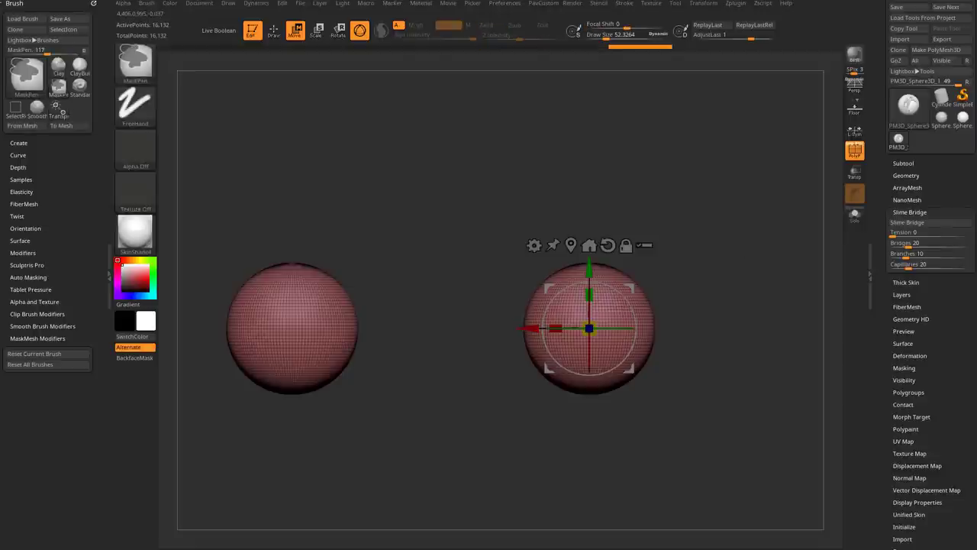
pyautogui.press('q')
# Open the Subtool settings of the two-sphere mesh.
pyautogui.moveTo(473, 458)
pyautogui.mouseDown()
pyautogui.moveTo(550, 443)
pyautogui.moveTo(473, 466)
pyautogui.mouseUp()
pyautogui.press('shift')
pyautogui.click(904, 161)
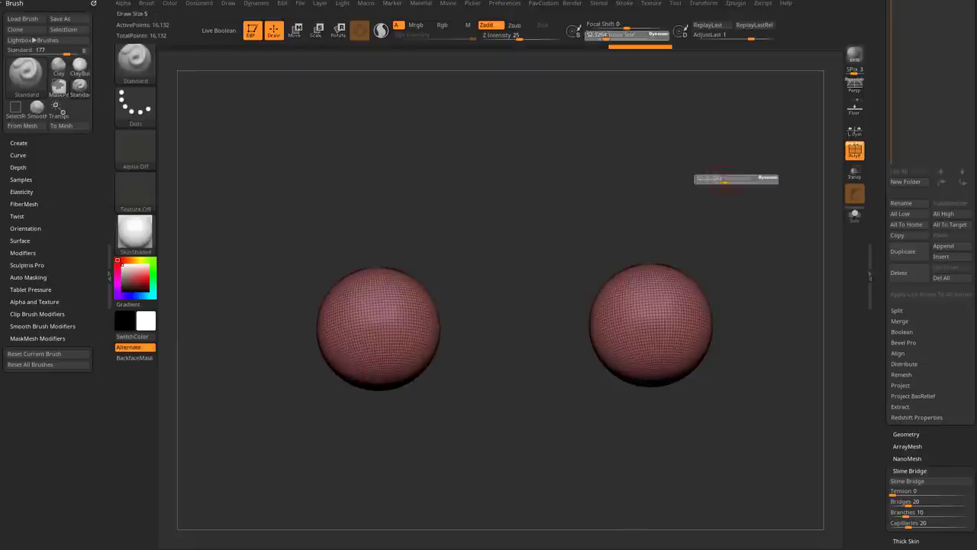
# Try to duplicate the pair of spheres upward.
pyautogui.press('w')
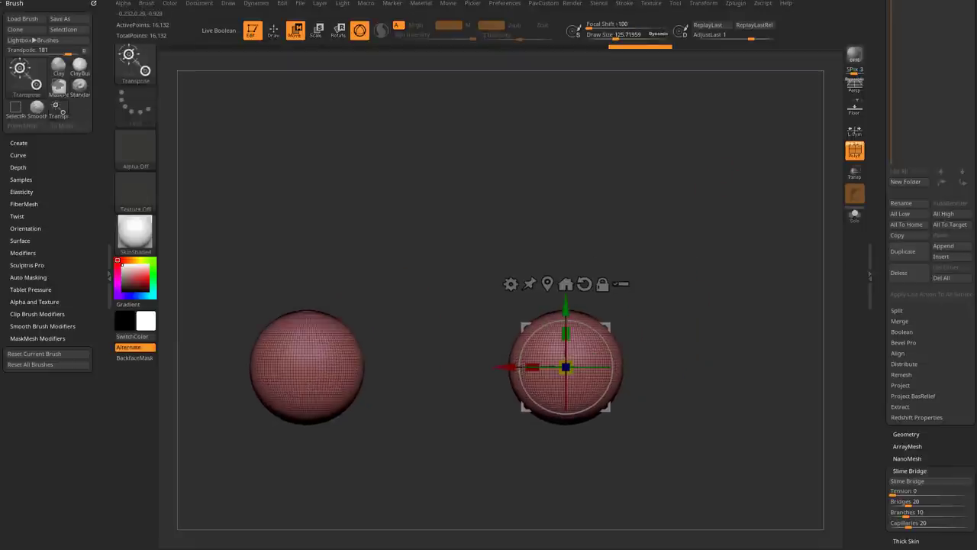
pyautogui.keyDown('ctrl'); pyautogui.moveTo(565, 305); pyautogui.dragTo(565, 174); pyautogui.keyUp('ctrl')
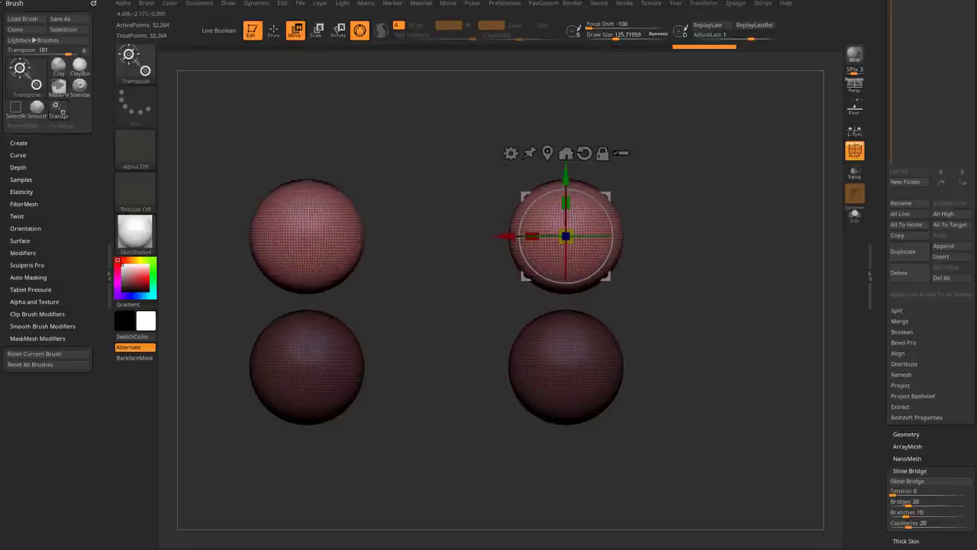
pyautogui.hotkey('ctrl', 'z')
pyautogui.press('q')
pyautogui.hotkey('ctrl', 'z')
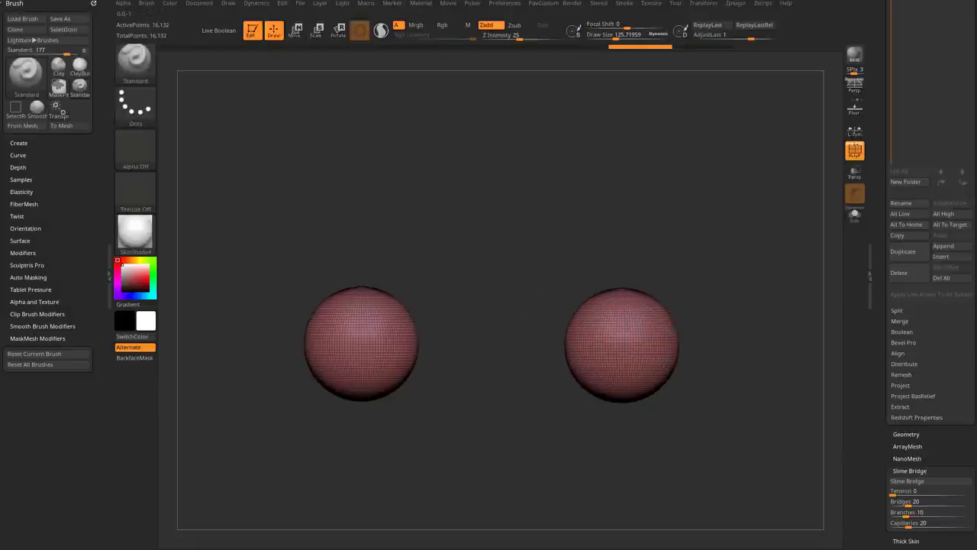
# Mask the facing sides of the two spheres with the MaskPen brush.
pyautogui.moveTo(324, 343)
pyautogui.keyDown('ctrl'); pyautogui.mouseDown()
pyautogui.moveTo(347, 321)
pyautogui.moveTo(328, 366)
pyautogui.mouseUp(); pyautogui.keyUp('ctrl')
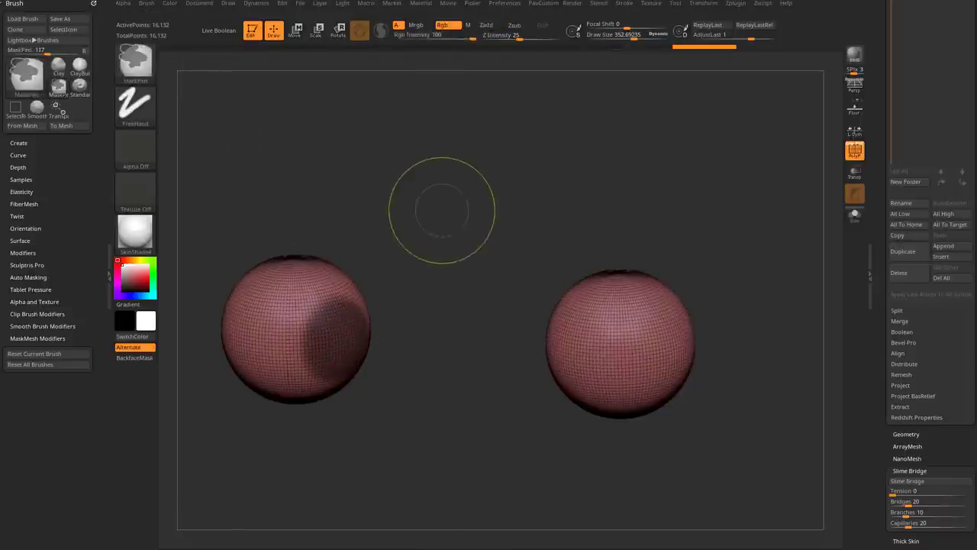
pyautogui.hotkey('ctrl', 'z')
pyautogui.keyDown('ctrl'); pyautogui.moveTo(469, 358); pyautogui.dragTo(503, 342); pyautogui.keyUp('ctrl')
# Generate a Slime Bridge between the spheres with Bridges 20, Branches 10 and Capillaries 20, and hide the polyframe.
pyautogui.click(870, 275)
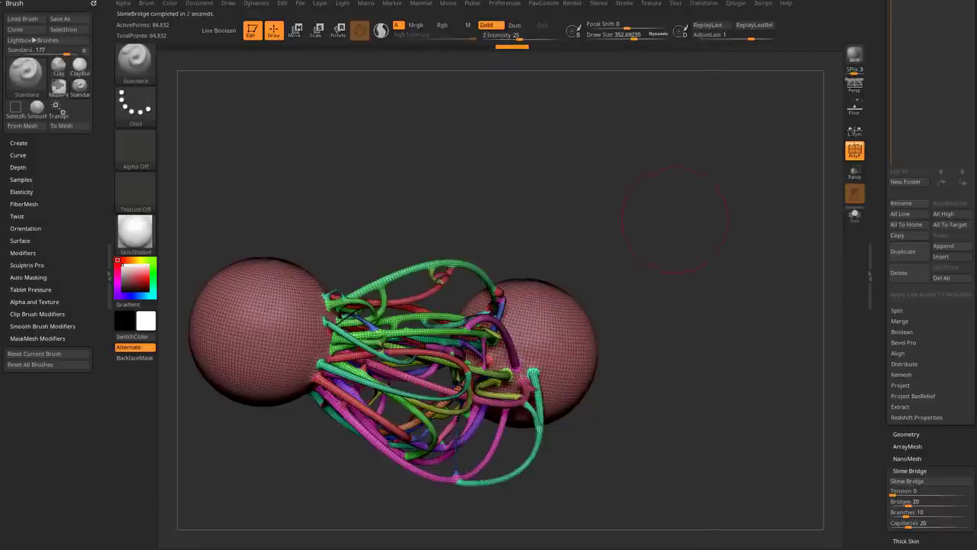
pyautogui.scroll(-5, 932, 343)
pyautogui.moveTo(687, 428); pyautogui.dragTo(634, 458)
pyautogui.hotkey('shift', 'f')
pyautogui.moveTo(645, 325); pyautogui.dragTo(734, 286)
pyautogui.moveTo(727, 252); pyautogui.dragTo(753, 197)
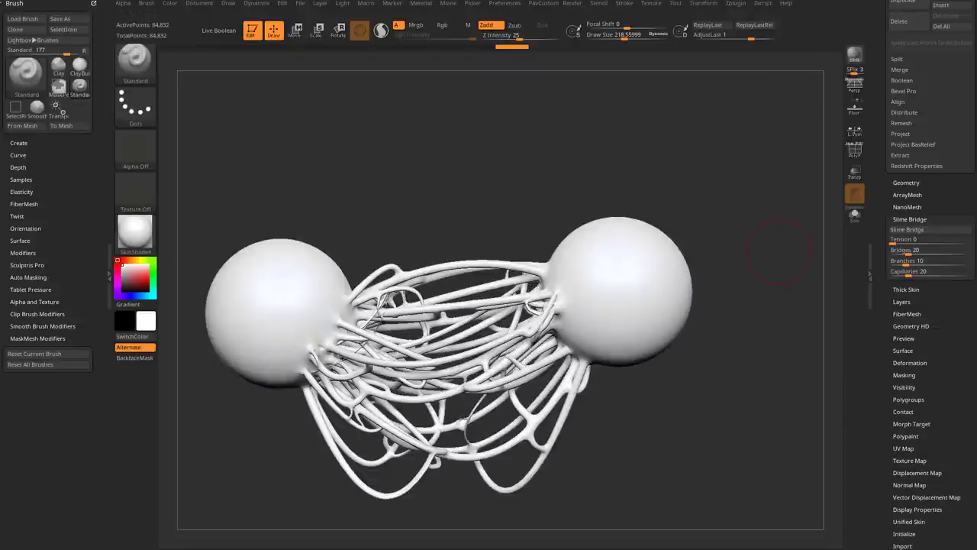
# Turn the polyframe back on and examine the bridges, branches and capillaries joining the spheres.
pyautogui.moveTo(695, 202); pyautogui.dragTo(744, 179)
pyautogui.click(855, 150)
pyautogui.keyDown('alt'); pyautogui.moveTo(809, 160); pyautogui.dragTo(670, 133); pyautogui.keyUp('alt')
pyautogui.moveTo(721, 336); pyautogui.dragTo(787, 219)
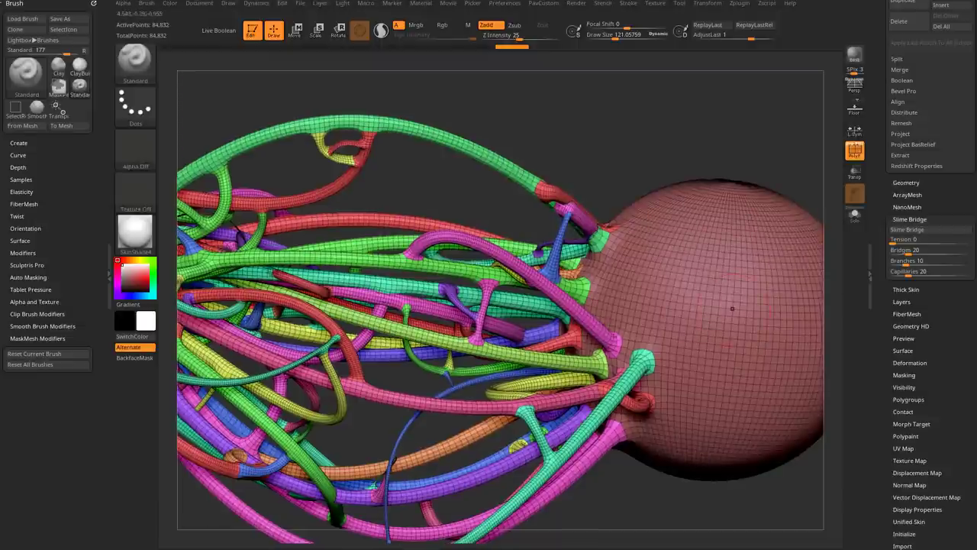
pyautogui.press('f')
pyautogui.moveTo(656, 353); pyautogui.dragTo(820, 226)
# Undo the dense Slime Bridge and set Bridges to 2, Branches to 0 and Capillaries to 0.
pyautogui.hotkey('ctrl', 'z')
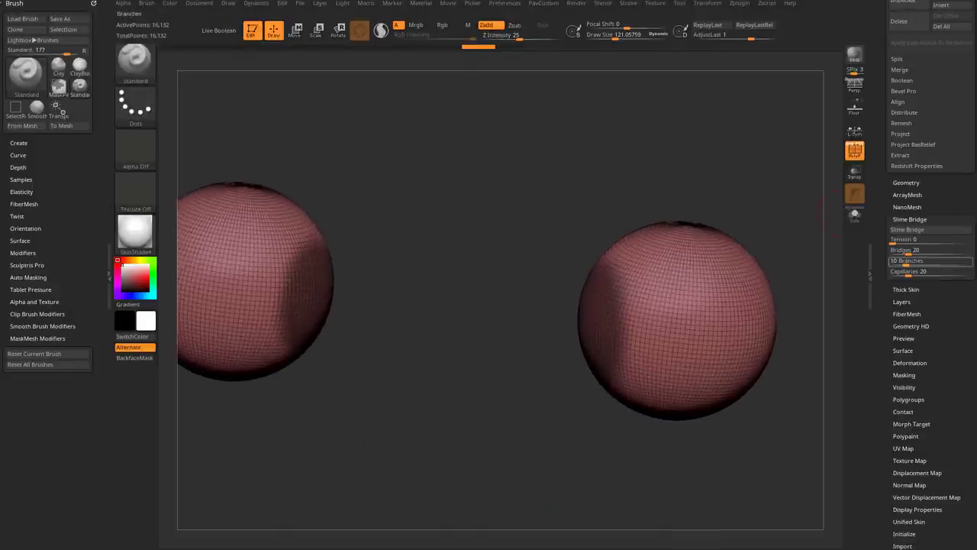
pyautogui.click(916, 249)
pyautogui.write('2')
pyautogui.press('Return')
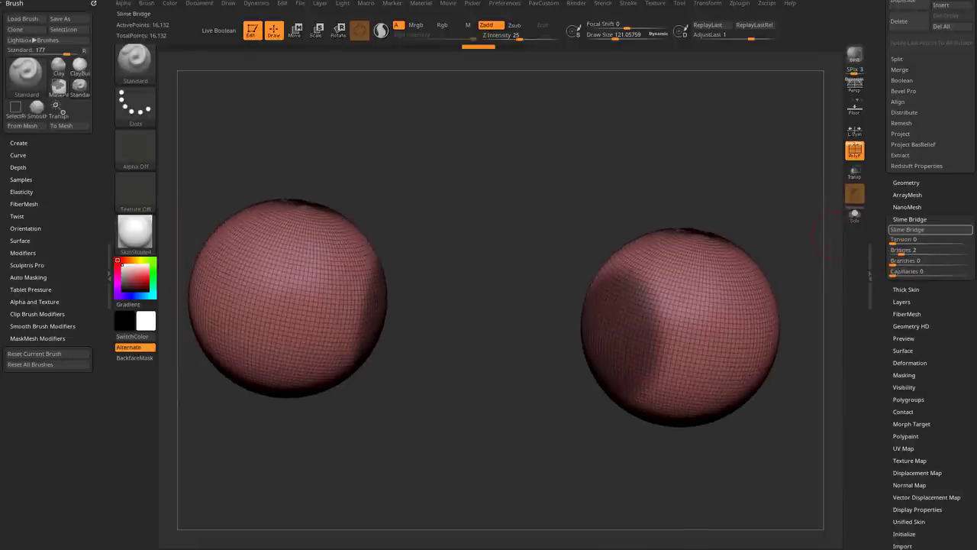
# Generate a Slime Bridge of two plain bridges between the spheres, inspect it and undo it.
pyautogui.click(907, 229)
pyautogui.moveTo(774, 174); pyautogui.dragTo(691, 202)
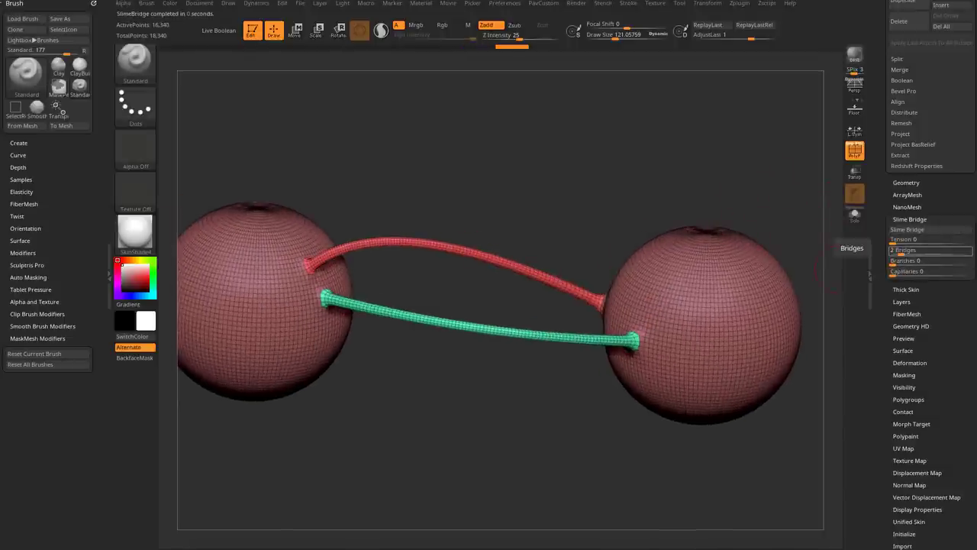
pyautogui.moveTo(366, 308); pyautogui.dragTo(696, 251)
pyautogui.moveTo(764, 216); pyautogui.dragTo(746, 186)
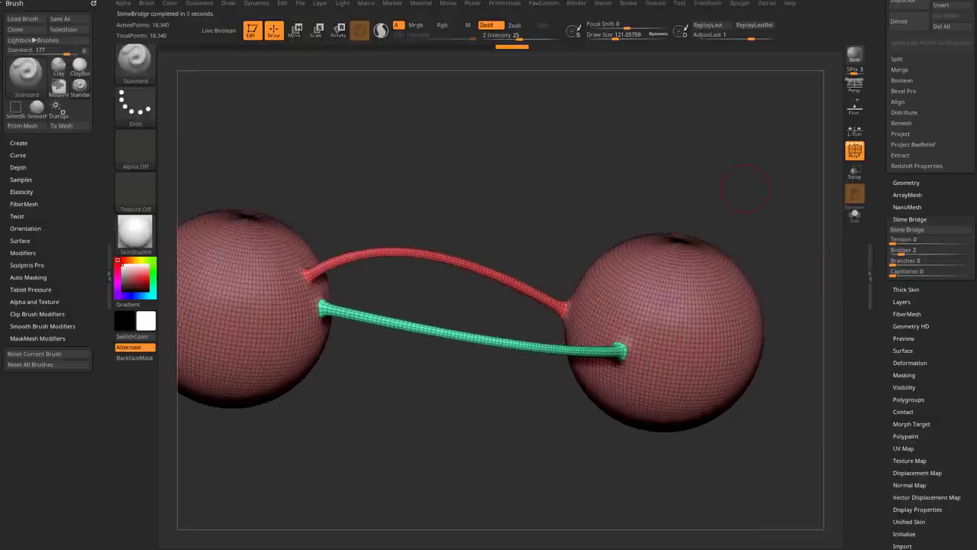
pyautogui.hotkey('ctrl', 'z')
pyautogui.moveTo(441, 200); pyautogui.dragTo(467, 229)
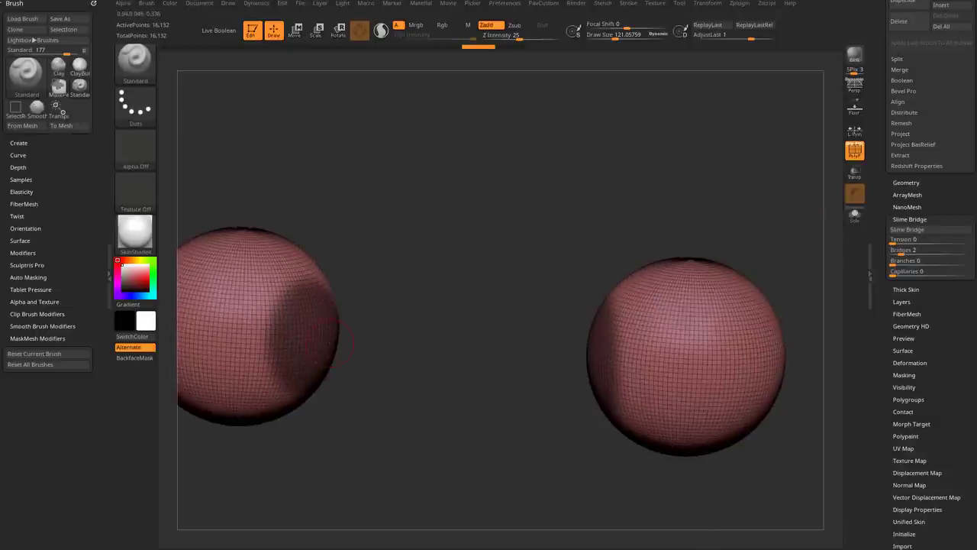
# Set Bridges to 26 and generate a Slime Bridge between the masked areas of the spheres.
pyautogui.moveTo(555, 352); pyautogui.dragTo(645, 356)
pyautogui.moveTo(611, 467); pyautogui.dragTo(525, 468)
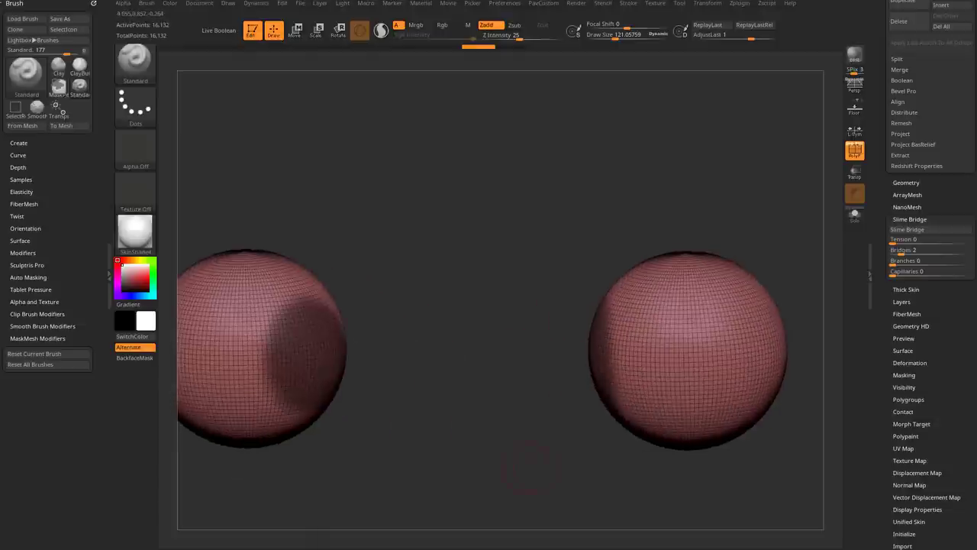
pyautogui.moveTo(761, 350); pyautogui.dragTo(742, 234)
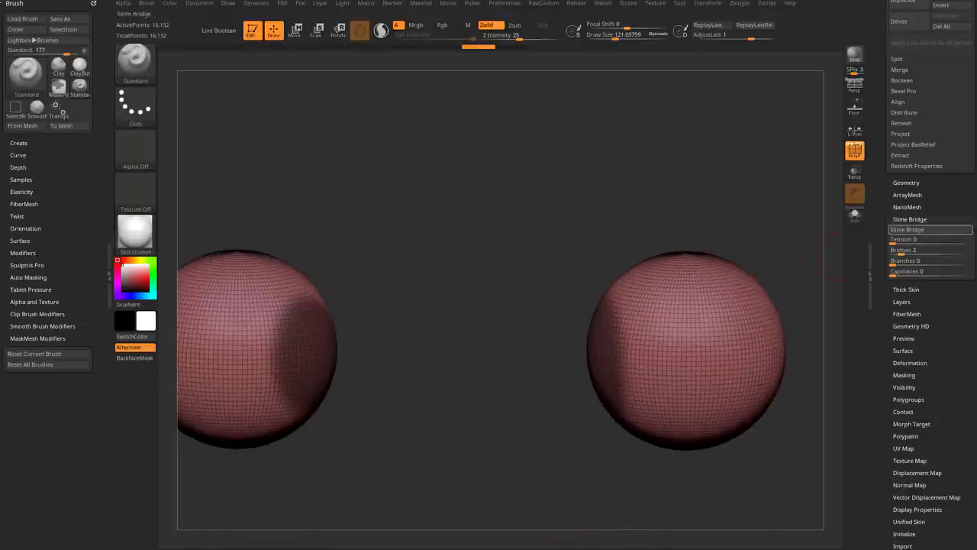
pyautogui.moveTo(758, 205); pyautogui.dragTo(771, 200)
pyautogui.write('128')
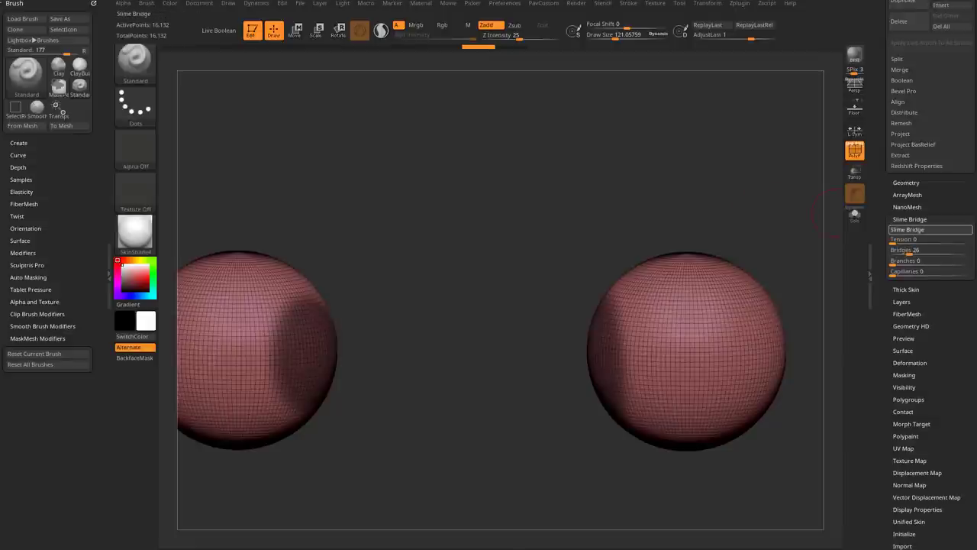
pyautogui.click(930, 229)
pyautogui.moveTo(756, 359); pyautogui.dragTo(794, 204)
# Undo the dense bridges, set Bridges to 9 and generate the Slime Bridge again.
pyautogui.write('18')
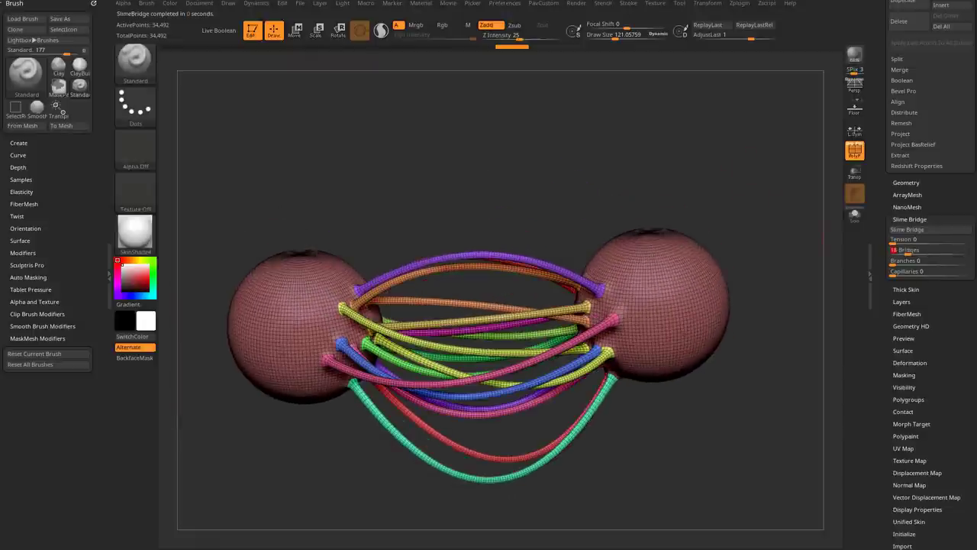
pyautogui.press('Return')
pyautogui.write('9')
pyautogui.press('Return')
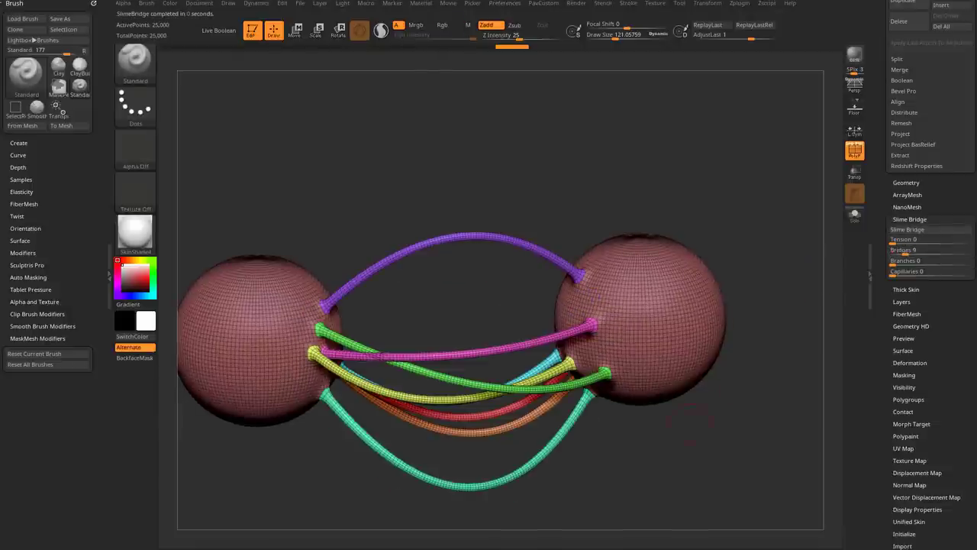
# Undo the plain bridges between the spheres and set Branches to 9 and Capillaries to 6.
pyautogui.write('1')
pyautogui.press('Return')
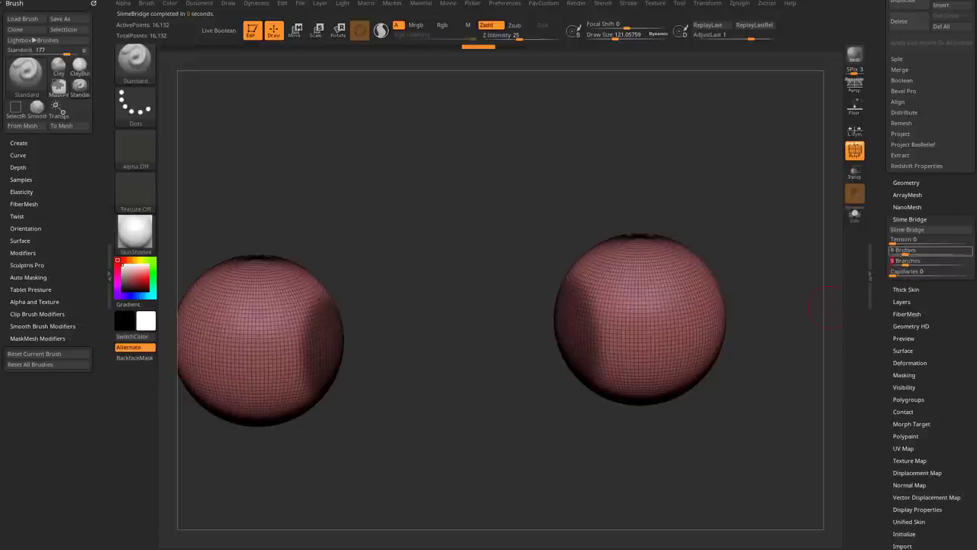
pyautogui.moveTo(786, 284); pyautogui.dragTo(767, 336)
pyautogui.moveTo(756, 258); pyautogui.dragTo(657, 297)
pyautogui.moveTo(611, 462)
pyautogui.mouseDown()
pyautogui.moveTo(550, 397)
pyautogui.moveTo(611, 458)
pyautogui.mouseUp()
pyautogui.hotkey('ctrl', 'z')
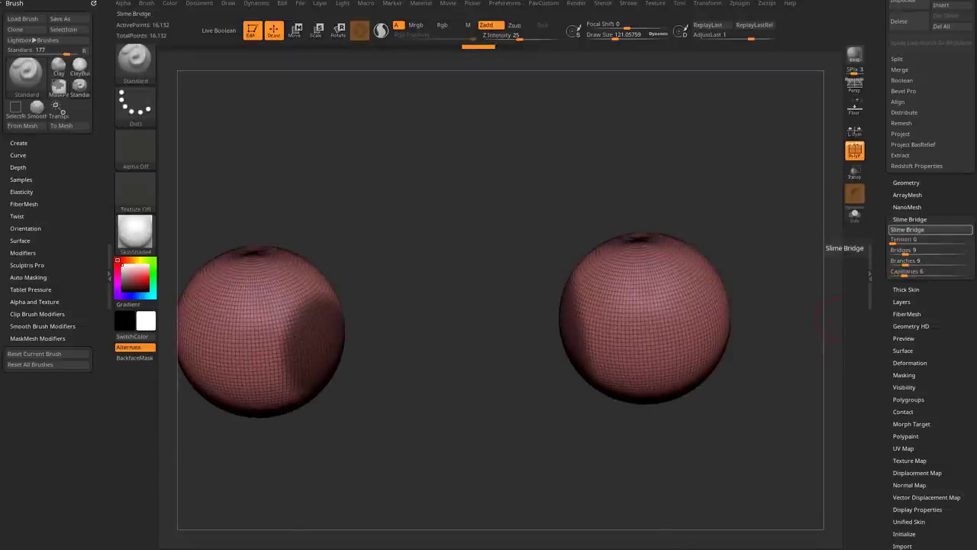
# Generate a Slime Bridge with the branches and capillaries, inspect its strands and undo it.
pyautogui.click(929, 229)
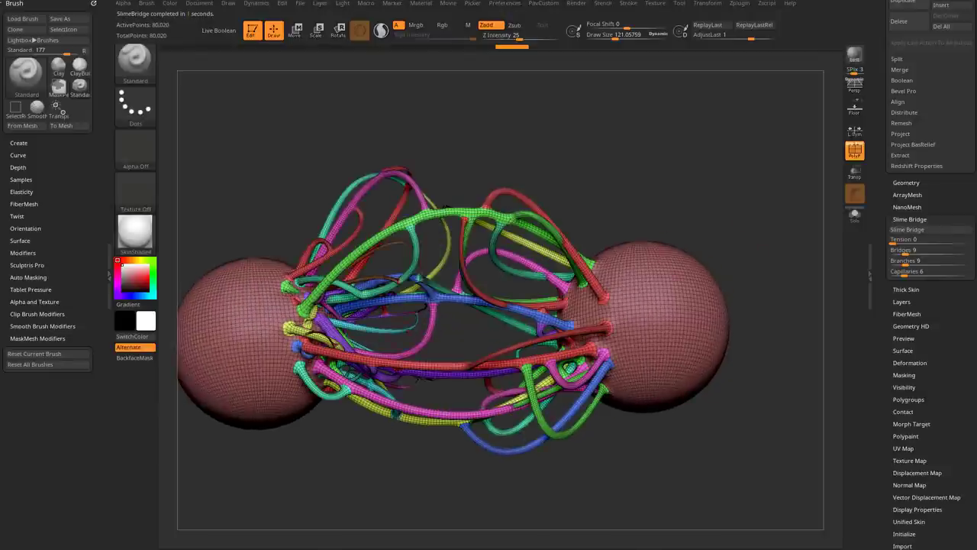
pyautogui.moveTo(794, 305)
pyautogui.mouseDown()
pyautogui.moveTo(790, 294)
pyautogui.moveTo(657, 267)
pyautogui.mouseUp()
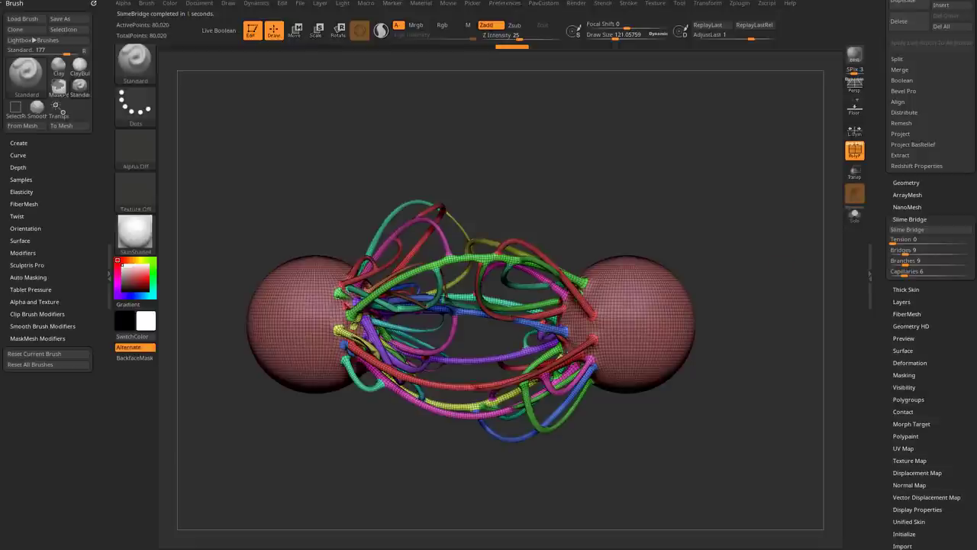
pyautogui.hotkey('ctrl', 'z')
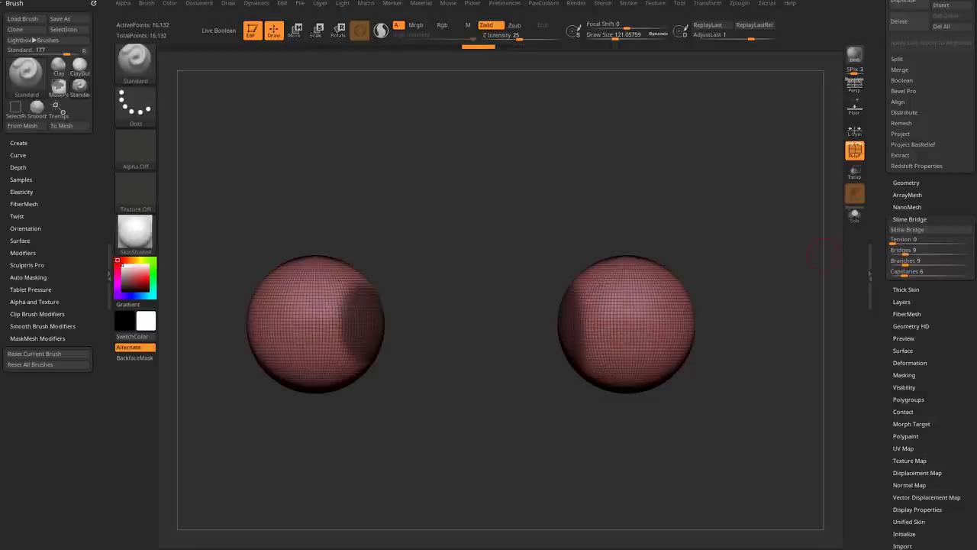
# Set Tension to 100, generate the Slime Bridge between the spheres and hide the polyframe.
pyautogui.write('100')
pyautogui.press('Return')
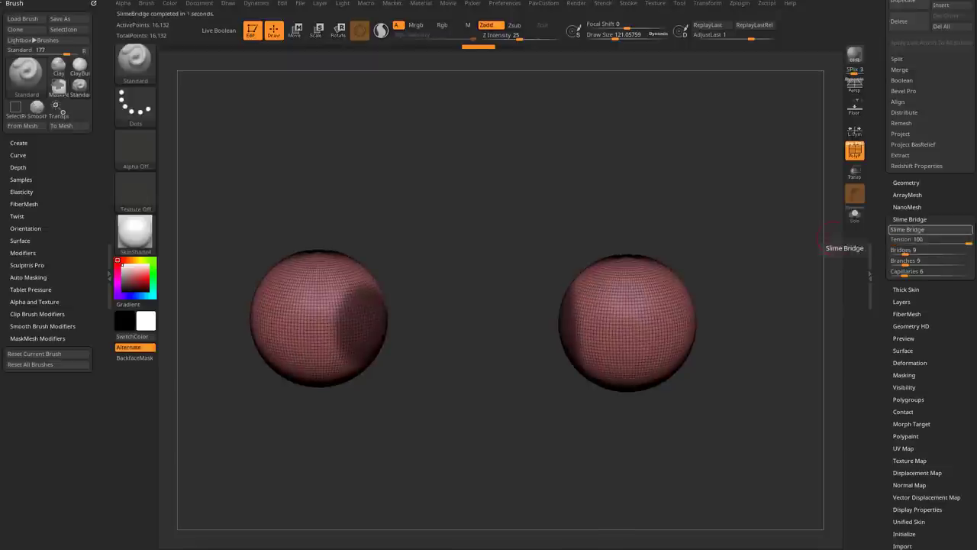
pyautogui.click(909, 229)
pyautogui.moveTo(763, 458); pyautogui.dragTo(687, 427)
pyautogui.hotkey('shift', 'f')
pyautogui.moveTo(763, 397)
pyautogui.mouseDown()
pyautogui.moveTo(759, 149)
pyautogui.moveTo(609, 357)
pyautogui.mouseUp()
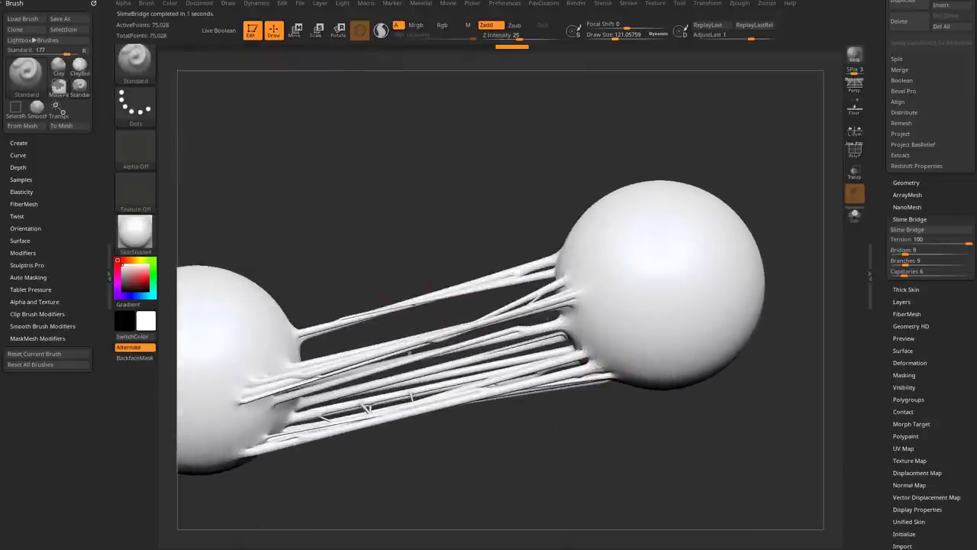
# Undo the taut Slime Bridge, clear the mask, and set Branches to 3 and Capillaries to 0.
pyautogui.moveTo(363, 354); pyautogui.dragTo(420, 409)
pyautogui.moveTo(488, 401)
pyautogui.mouseDown()
pyautogui.moveTo(481, 359)
pyautogui.moveTo(458, 336)
pyautogui.mouseUp()
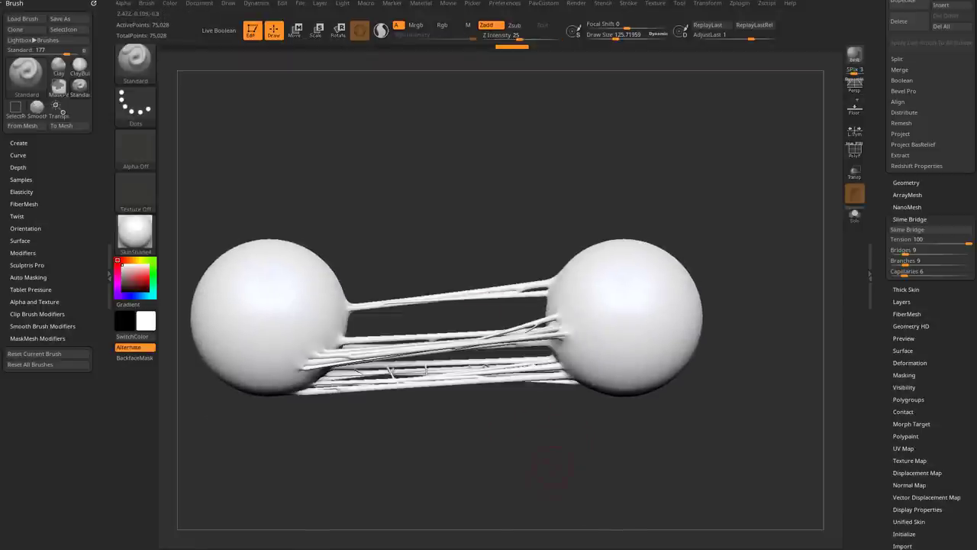
pyautogui.moveTo(541, 437); pyautogui.dragTo(534, 412)
pyautogui.hotkey('ctrl', 'z')
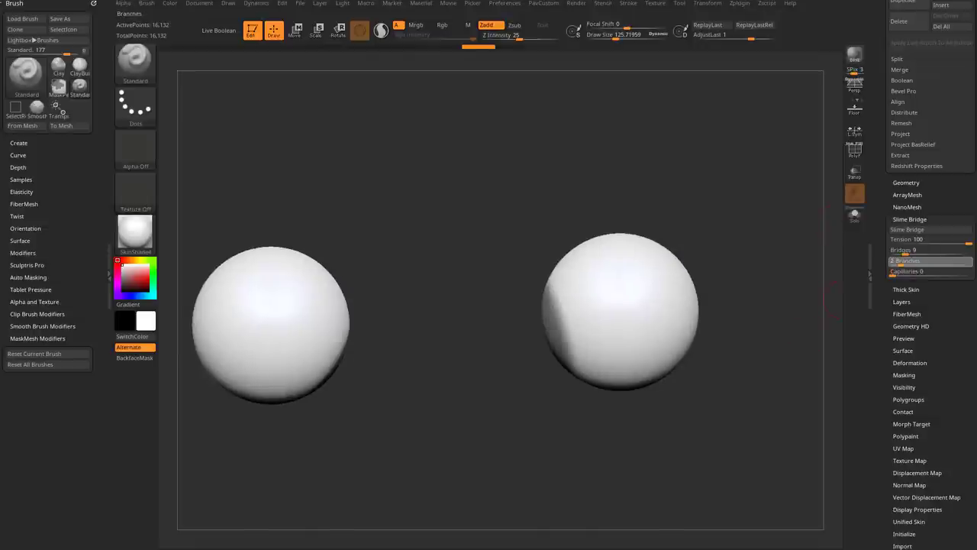
pyautogui.press('ctrl')
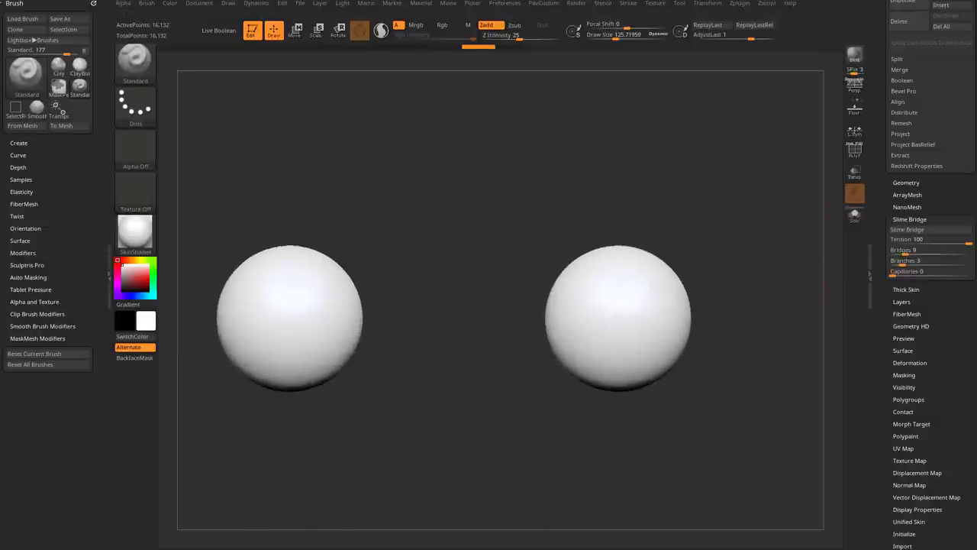
# Mask the facing sides of both spheres with a rectangular mask and generate a new Slime Bridge between them.
pyautogui.press('b')
pyautogui.press('m')
pyautogui.press('r')
pyautogui.moveTo(364, 220)
pyautogui.keyDown('ctrl'); pyautogui.mouseDown()
pyautogui.moveTo(524, 416)
pyautogui.moveTo(577, 422)
pyautogui.mouseUp(); pyautogui.keyUp('ctrl')
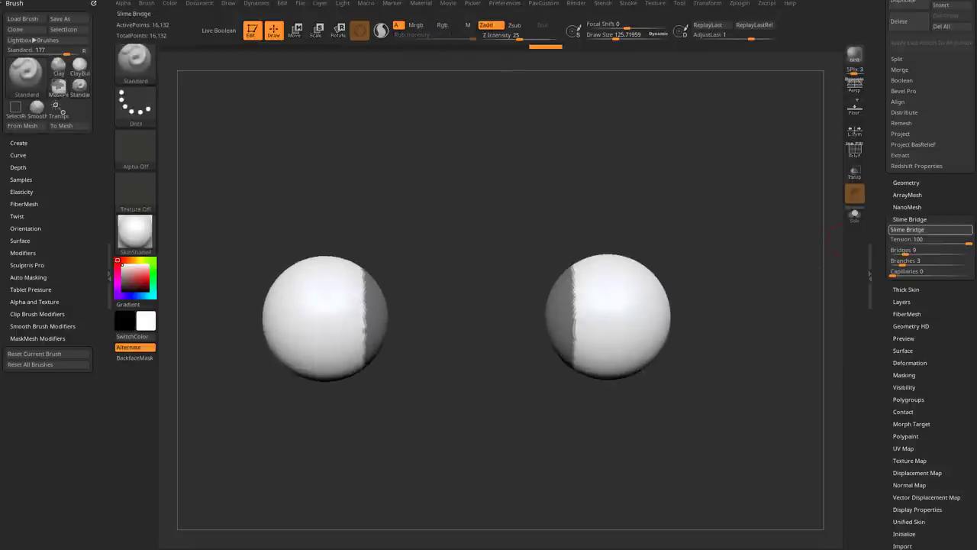
pyautogui.click(908, 229)
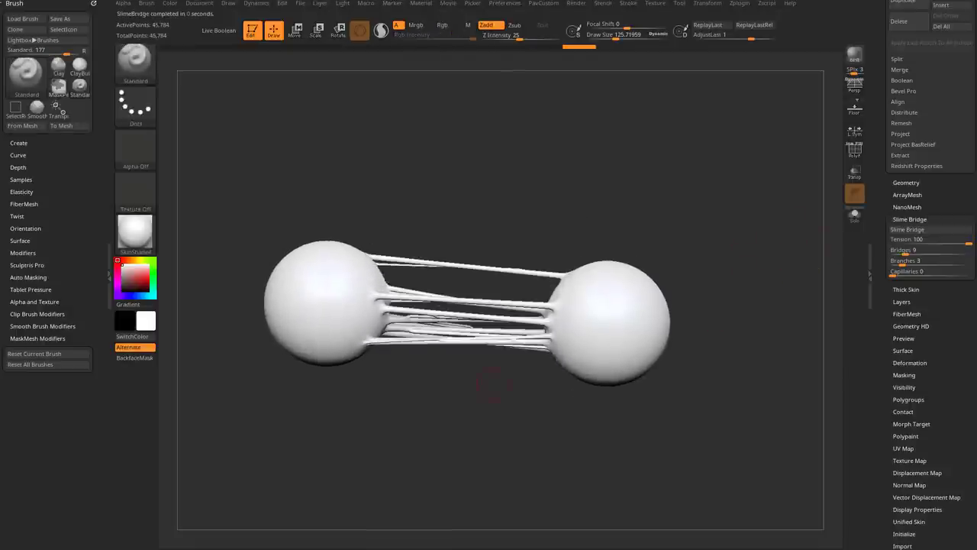
# Turn the polyframe back on and isolate the magenta polygroup among the bridge strands.
pyautogui.hotkey('shift', 'f')
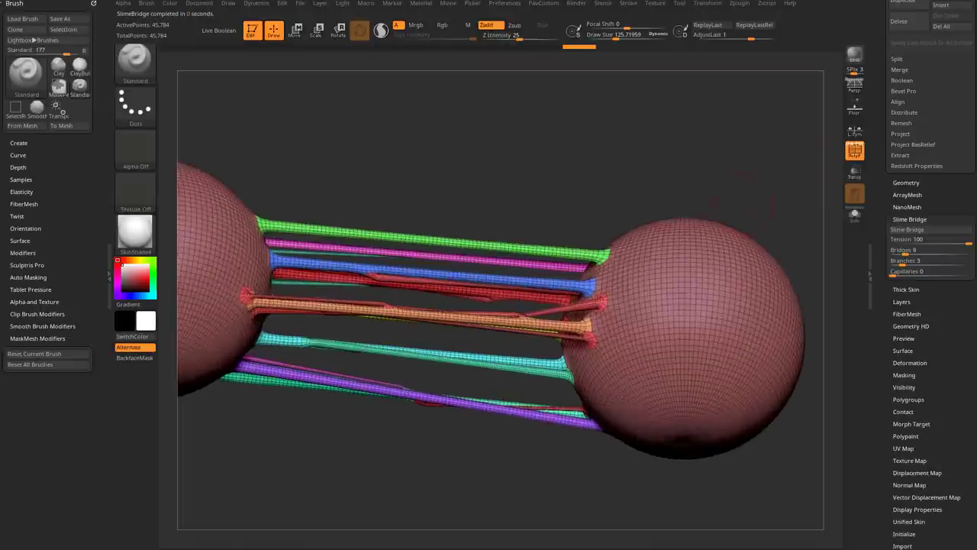
pyautogui.moveTo(539, 322)
pyautogui.mouseDown()
pyautogui.moveTo(580, 257)
pyautogui.moveTo(488, 351)
pyautogui.mouseUp()
pyautogui.keyDown('ctrl'); pyautogui.keyDown('shift'); pyautogui.click(581, 258); pyautogui.keyUp('shift'); pyautogui.keyUp('ctrl')
pyautogui.keyDown('ctrl'); pyautogui.keyDown('shift'); pyautogui.click(488, 352); pyautogui.keyUp('shift'); pyautogui.keyUp('ctrl')
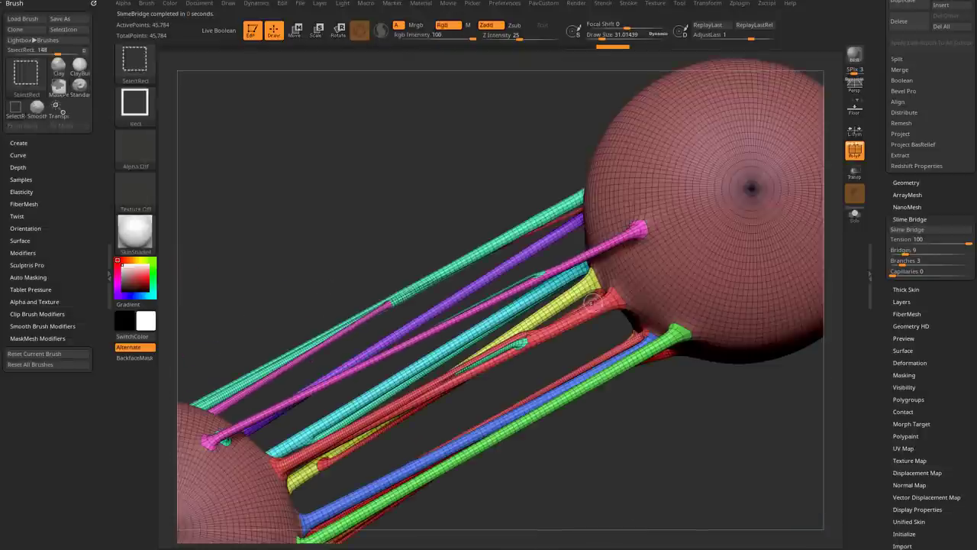
pyautogui.moveTo(531, 295); pyautogui.dragTo(320, 296)
pyautogui.keyDown('ctrl'); pyautogui.keyDown('shift'); pyautogui.click(311, 293); pyautogui.keyUp('shift'); pyautogui.keyUp('ctrl')
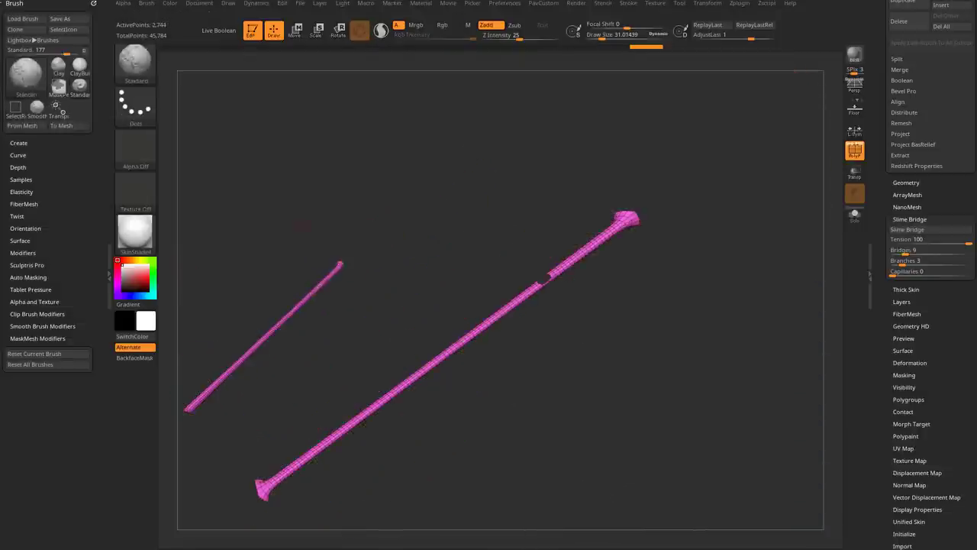
pyautogui.moveTo(229, 190); pyautogui.dragTo(275, 167)
pyautogui.moveTo(366, 299); pyautogui.dragTo(371, 295)
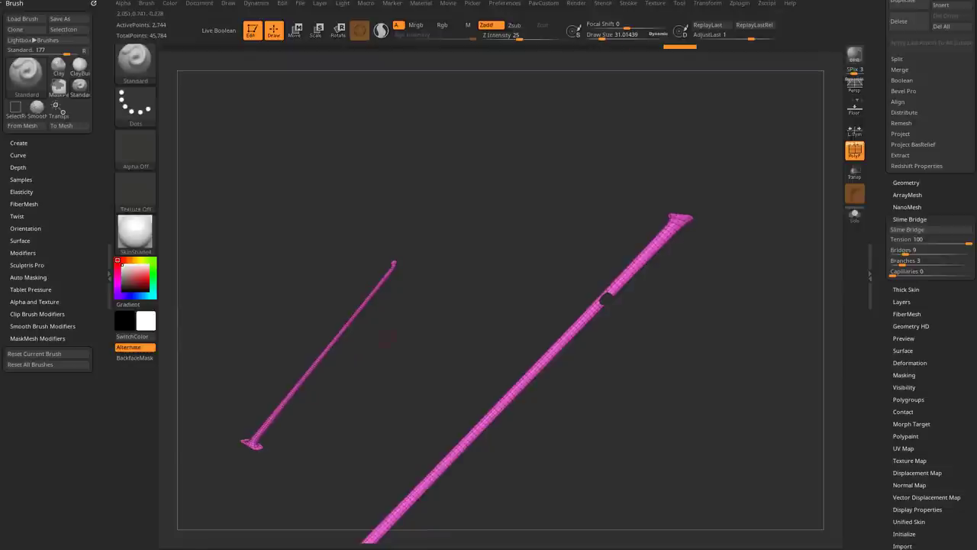
# Restore the full mesh, isolate the magenta polygroup again and open the Polygroups options.
pyautogui.keyDown('ctrl'); pyautogui.keyDown('shift'); pyautogui.click(645, 411); pyautogui.keyUp('shift'); pyautogui.keyUp('ctrl')
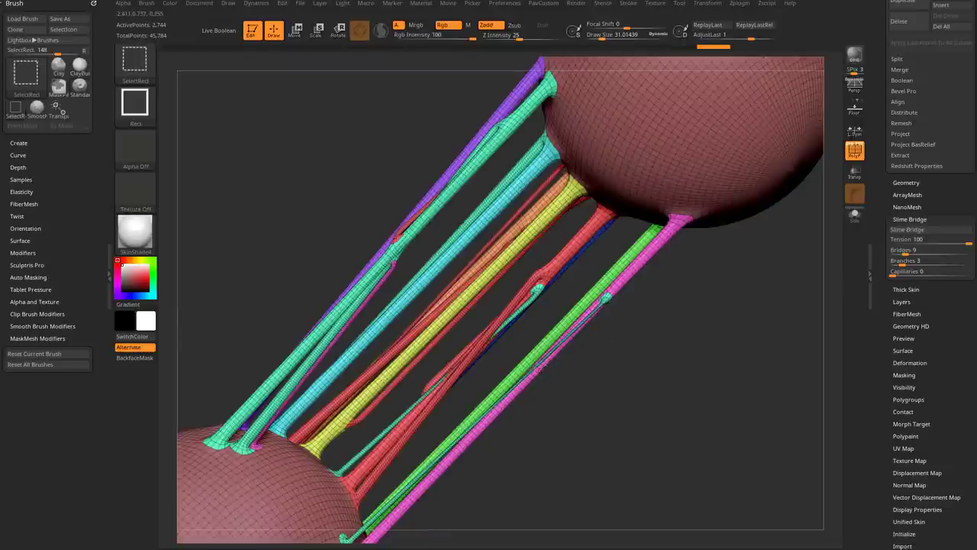
pyautogui.keyDown('ctrl'); pyautogui.keyDown('shift'); pyautogui.click(535, 370); pyautogui.keyUp('shift'); pyautogui.keyUp('ctrl')
pyautogui.keyDown('alt'); pyautogui.moveTo(367, 365); pyautogui.dragTo(385, 300); pyautogui.keyUp('alt')
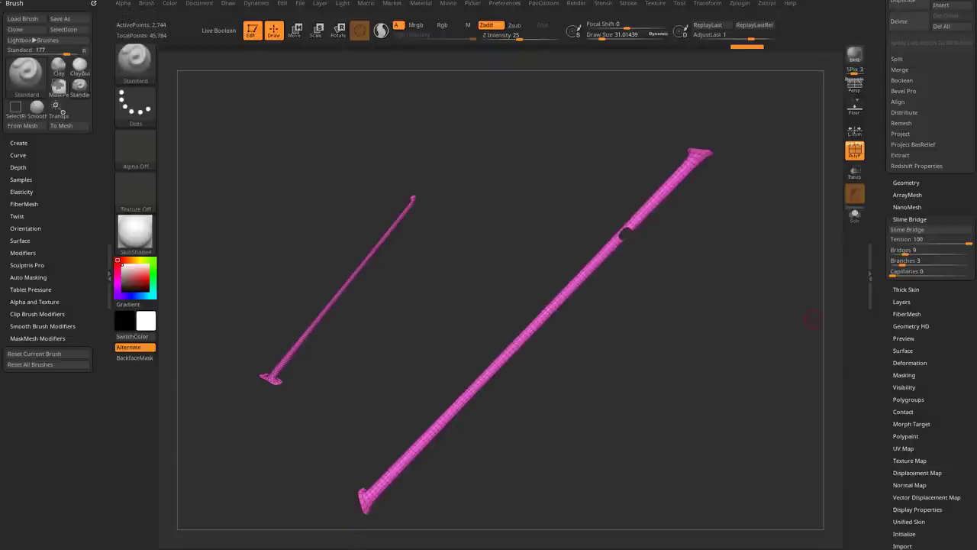
pyautogui.scroll(-5, 812, 319)
pyautogui.press('shift')
pyautogui.click(909, 164)
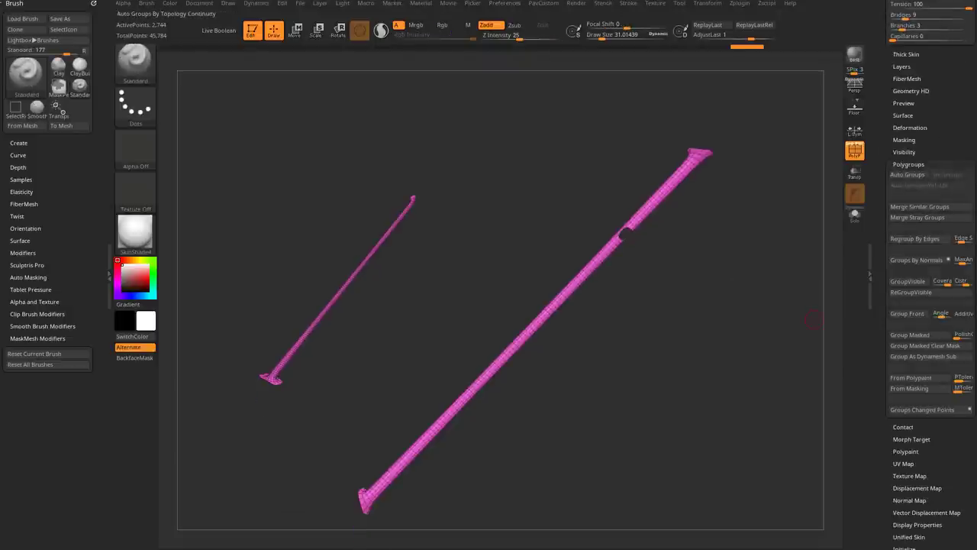
pyautogui.moveTo(763, 458); pyautogui.dragTo(739, 218)
# Unhide the whole mesh and hide the polygroup of the two spheres so only the bridge strands remain.
pyautogui.keyDown('ctrl'); pyautogui.keyDown('shift'); pyautogui.click(794, 447); pyautogui.keyUp('shift'); pyautogui.keyUp('ctrl')
pyautogui.press('f')
pyautogui.moveTo(761, 183); pyautogui.dragTo(745, 202)
pyautogui.moveTo(561, 437); pyautogui.dragTo(603, 412)
pyautogui.hotkey('ctrl', 'shift')
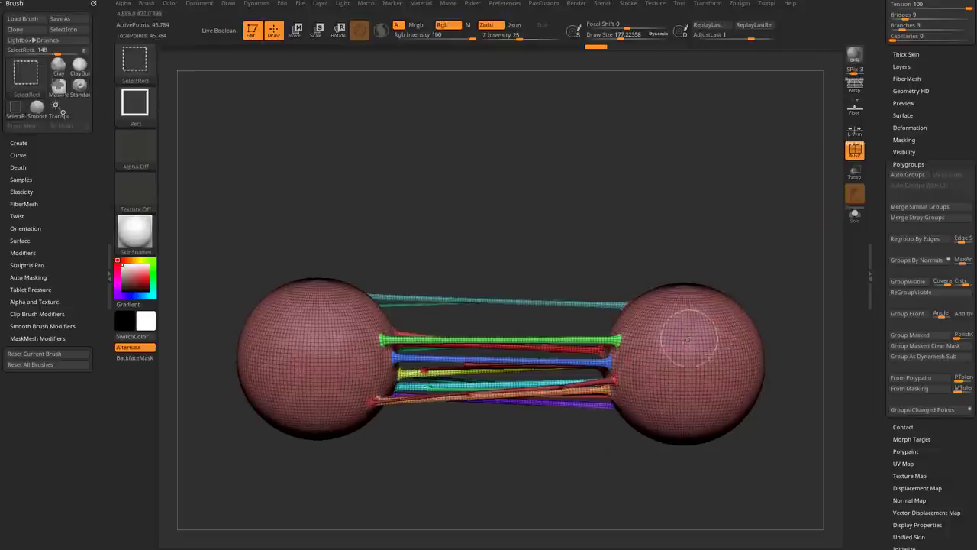
pyautogui.keyDown('ctrl'); pyautogui.keyDown('shift'); pyautogui.click(701, 334); pyautogui.keyUp('shift'); pyautogui.keyUp('ctrl')
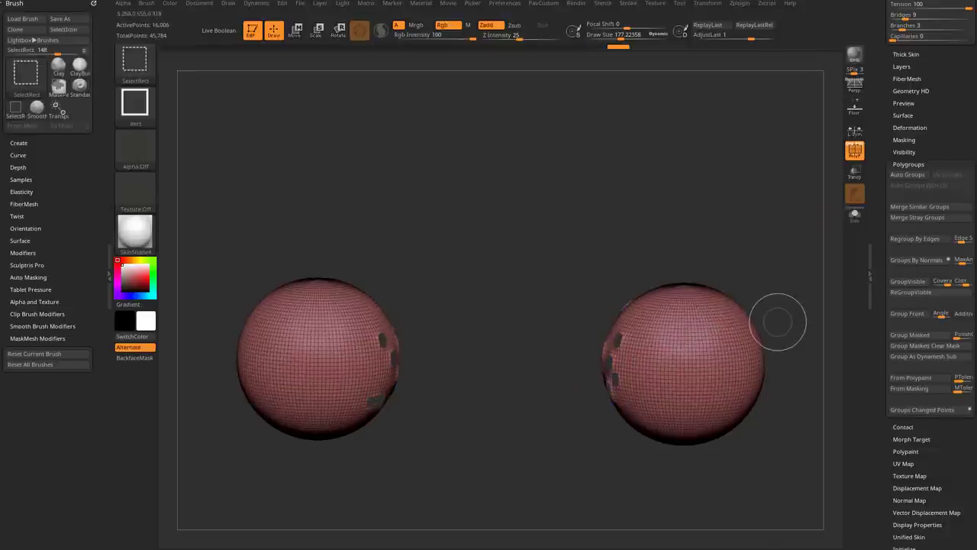
pyautogui.keyDown('ctrl'); pyautogui.keyDown('shift'); pyautogui.click(806, 309); pyautogui.keyUp('shift'); pyautogui.keyUp('ctrl')
pyautogui.moveTo(803, 311)
pyautogui.mouseDown()
pyautogui.moveTo(763, 290)
pyautogui.moveTo(733, 229)
pyautogui.moveTo(748, 275)
pyautogui.mouseUp()
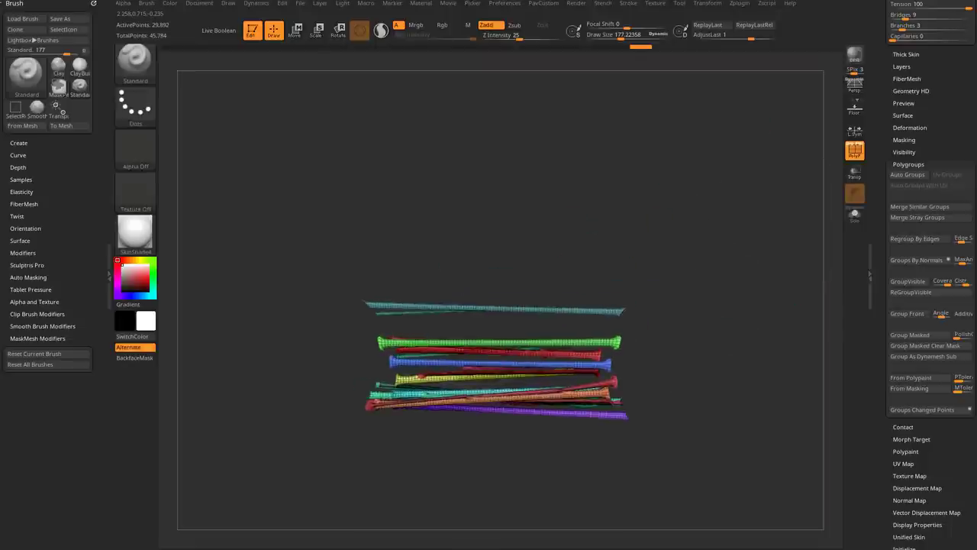
# Unhide the spheres and use the SelectLasso brush to isolate the middle section of the bridge strands.
pyautogui.keyDown('ctrl'); pyautogui.keyDown('shift'); pyautogui.click(624, 242); pyautogui.keyUp('shift'); pyautogui.keyUp('ctrl')
pyautogui.keyDown('ctrl'); pyautogui.keyDown('shift'); pyautogui.click(135, 59); pyautogui.keyUp('shift'); pyautogui.keyUp('ctrl')
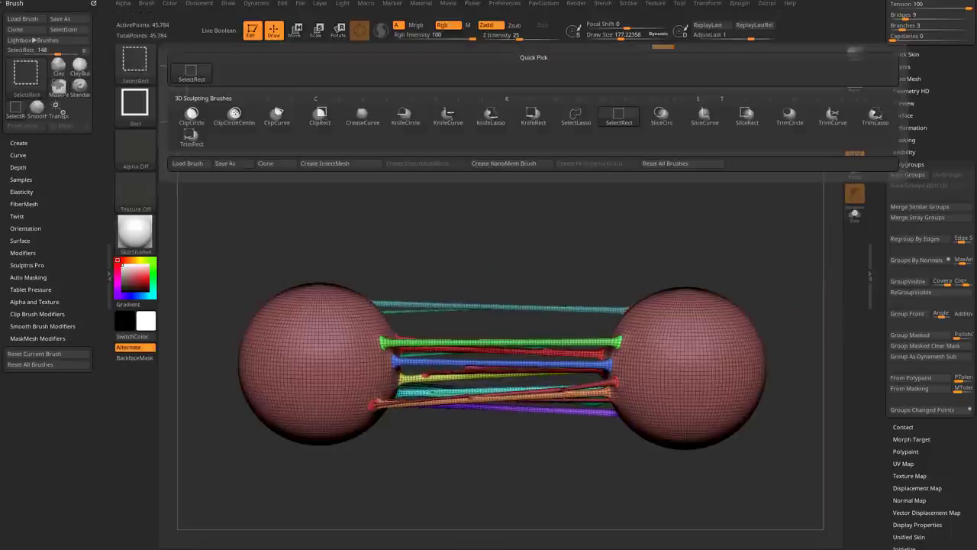
pyautogui.click(575, 114)
pyautogui.moveTo(590, 273)
pyautogui.mouseDown()
pyautogui.moveTo(450, 233)
pyautogui.moveTo(425, 336)
pyautogui.moveTo(458, 382)
pyautogui.moveTo(565, 343)
pyautogui.moveTo(588, 283)
pyautogui.mouseUp()
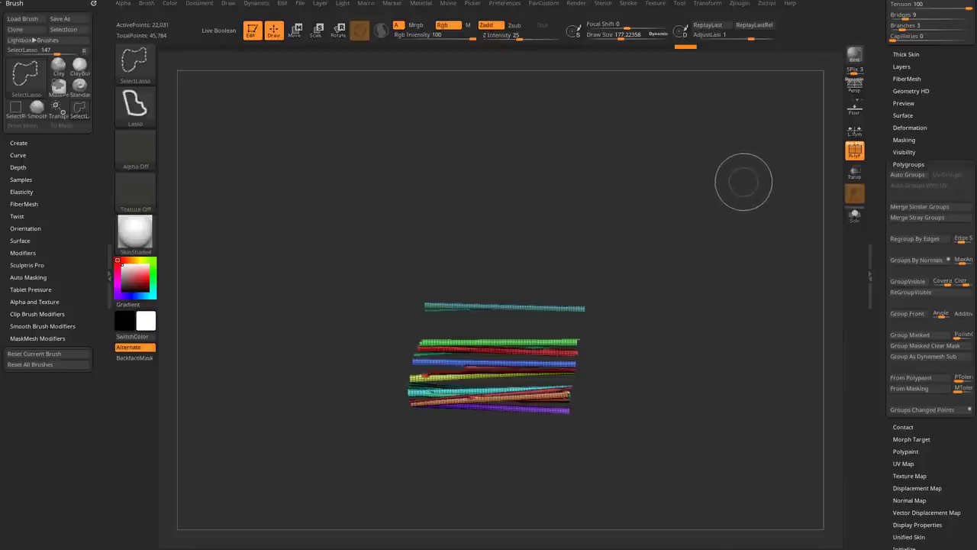
# Grow the visible strand sections to their full polygroups and locate the Grow To Polygroups visibility command.
pyautogui.scroll(-3, 927, 268)
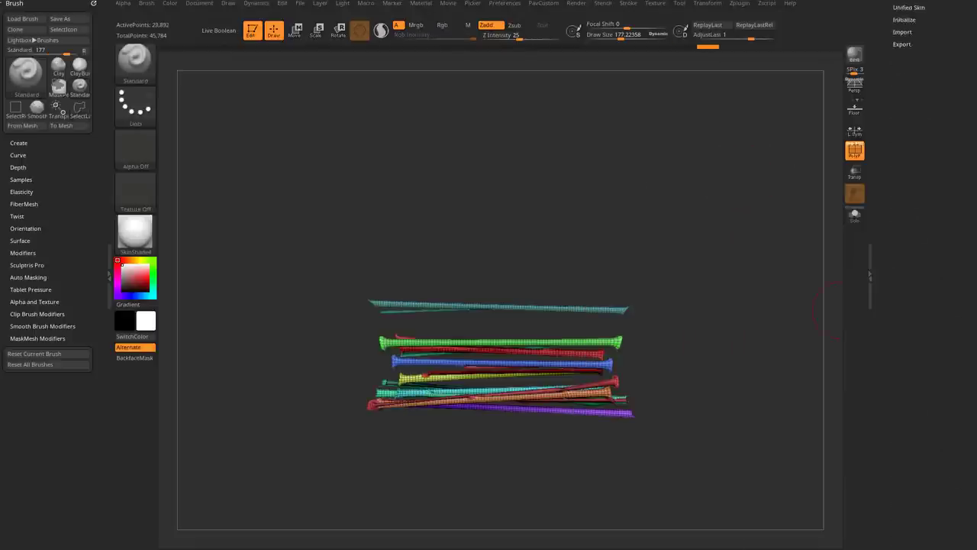
pyautogui.scroll(3, 931, 275)
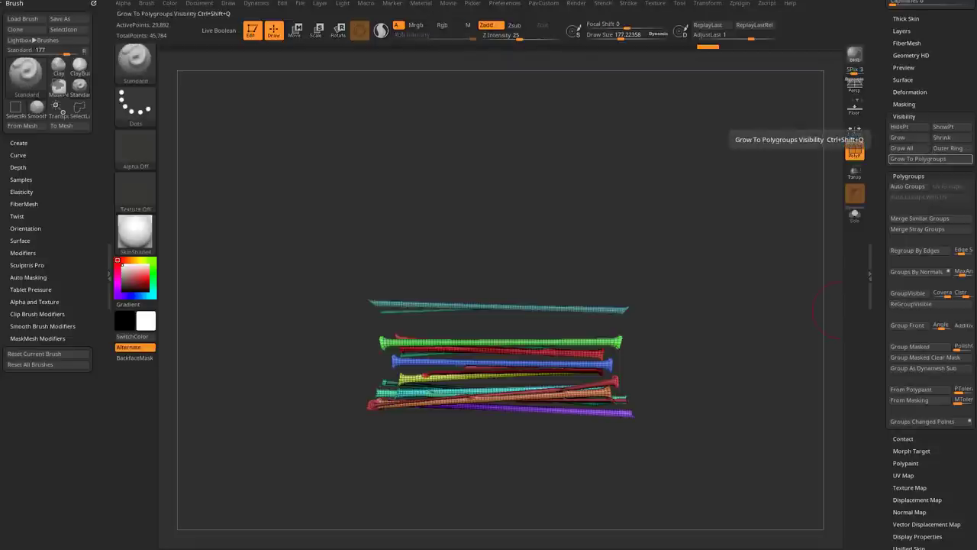
pyautogui.moveTo(764, 200)
pyautogui.mouseDown()
pyautogui.moveTo(717, 225)
pyautogui.moveTo(698, 191)
pyautogui.moveTo(534, 209)
pyautogui.moveTo(654, 244)
pyautogui.mouseUp()
# Isolate the two spheres and restore the whole mesh, and hide and restore the green bridge.
pyautogui.keyDown('ctrl'); pyautogui.keyDown('shift'); pyautogui.click(698, 191); pyautogui.keyUp('shift'); pyautogui.keyUp('ctrl')
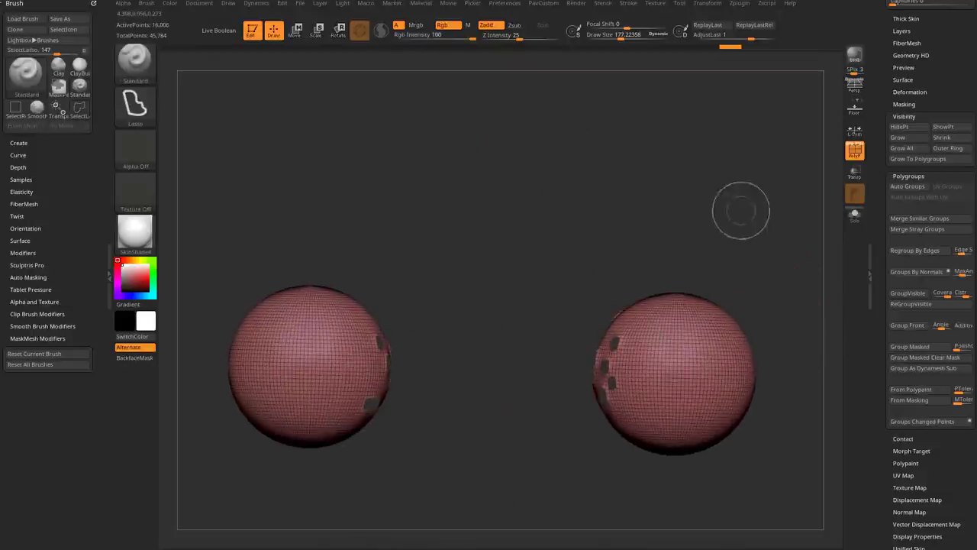
pyautogui.keyDown('ctrl'); pyautogui.keyDown('shift'); pyautogui.click(741, 207); pyautogui.keyUp('shift'); pyautogui.keyUp('ctrl')
pyautogui.keyDown('ctrl'); pyautogui.keyDown('shift'); pyautogui.click(754, 239); pyautogui.keyUp('shift'); pyautogui.keyUp('ctrl')
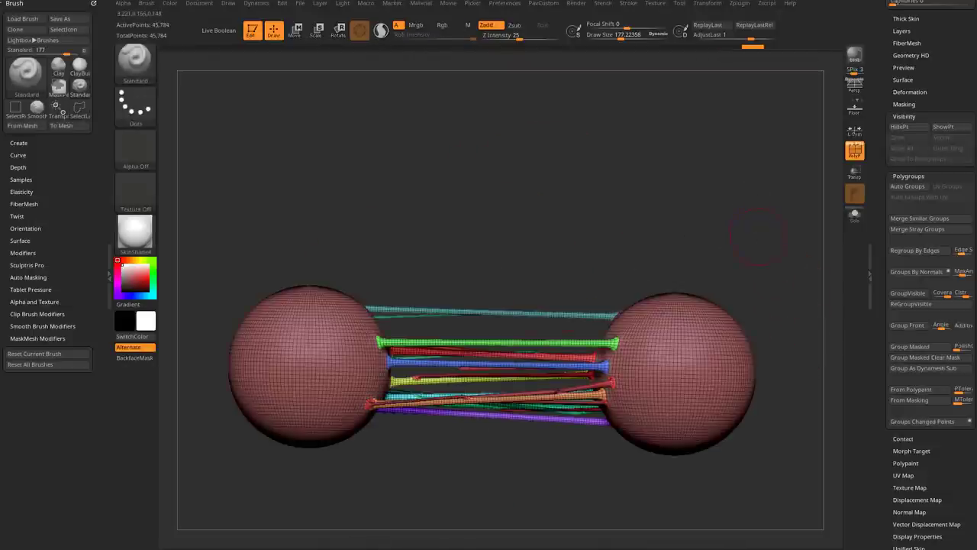
pyautogui.keyDown('ctrl'); pyautogui.keyDown('shift'); pyautogui.click(559, 340); pyautogui.keyUp('shift'); pyautogui.keyUp('ctrl')
pyautogui.keyDown('ctrl'); pyautogui.keyDown('shift'); pyautogui.click(602, 280); pyautogui.keyUp('shift'); pyautogui.keyUp('ctrl')
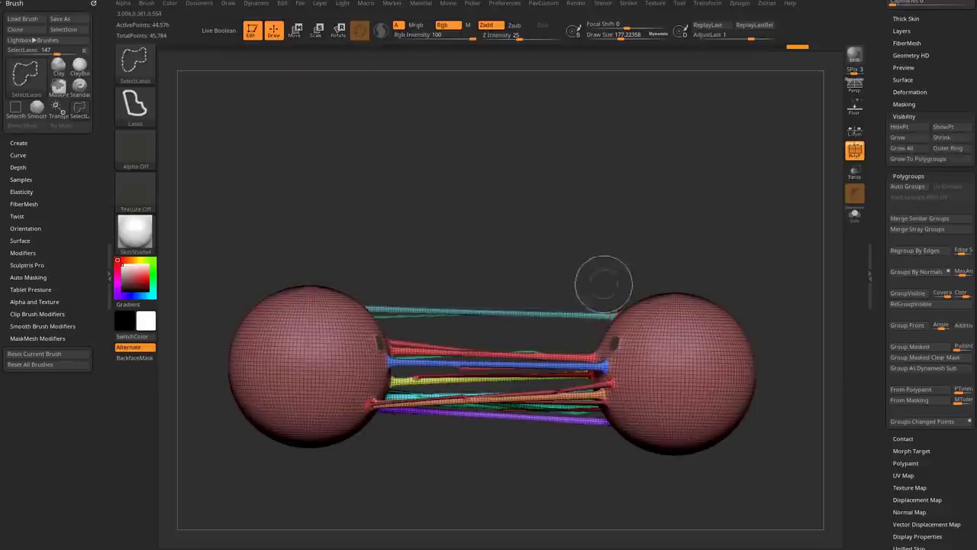
pyautogui.keyDown('ctrl'); pyautogui.keyDown('shift'); pyautogui.click(564, 302); pyautogui.keyUp('shift'); pyautogui.keyUp('ctrl')
# Choose the SelectRect selection brush, isolate the green bridge's polygroup with it and restore the whole mesh.
pyautogui.press('b')
pyautogui.press('s')
pyautogui.press('r')
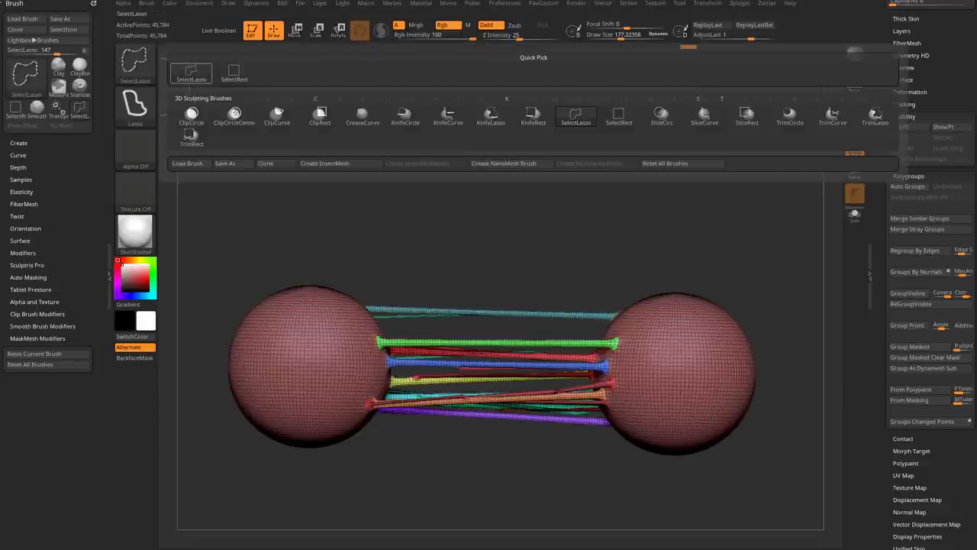
pyautogui.keyDown('ctrl'); pyautogui.keyDown('shift'); pyautogui.click(538, 343); pyautogui.keyUp('shift'); pyautogui.keyUp('ctrl')
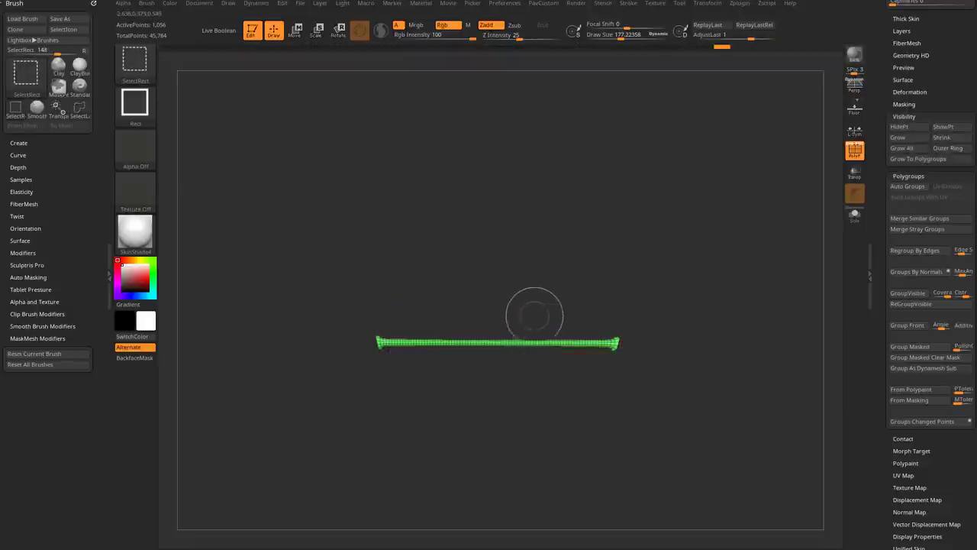
pyautogui.keyDown('ctrl'); pyautogui.keyDown('shift'); pyautogui.click(530, 310); pyautogui.keyUp('shift'); pyautogui.keyUp('ctrl')
pyautogui.keyDown('ctrl'); pyautogui.keyDown('alt'); pyautogui.keyDown('shift'); pyautogui.click(514, 344); pyautogui.keyUp('shift'); pyautogui.keyUp('alt'); pyautogui.keyUp('ctrl')
pyautogui.keyDown('ctrl'); pyautogui.keyDown('alt'); pyautogui.keyDown('shift'); pyautogui.click(527, 364); pyautogui.keyUp('shift'); pyautogui.keyUp('alt'); pyautogui.keyUp('ctrl')
pyautogui.keyDown('ctrl'); pyautogui.keyDown('shift'); pyautogui.click(567, 302); pyautogui.keyUp('shift'); pyautogui.keyUp('ctrl')
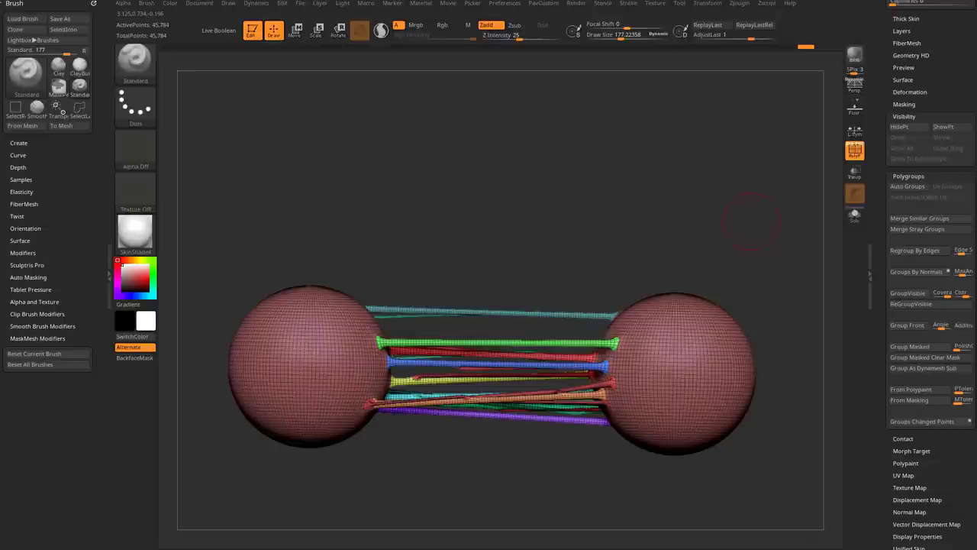
# Isolate the polygroup shared by the small red branch strands and display it with polyframe on.
pyautogui.click(855, 150)
pyautogui.keyDown('alt'); pyautogui.moveTo(488, 458); pyautogui.dragTo(480, 372); pyautogui.keyUp('alt')
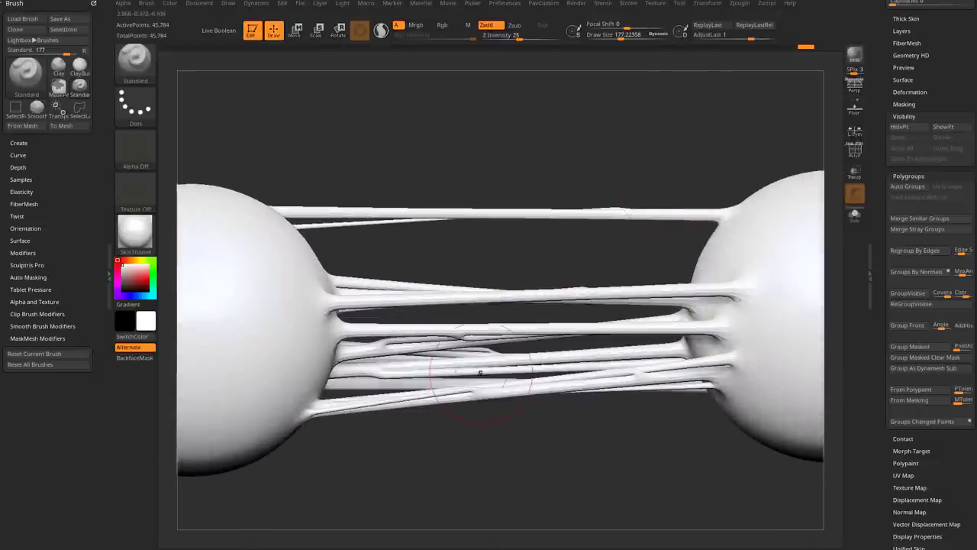
pyautogui.keyDown('alt'); pyautogui.moveTo(412, 439); pyautogui.dragTo(466, 382); pyautogui.keyUp('alt')
pyautogui.keyDown('ctrl'); pyautogui.keyDown('shift'); pyautogui.click(428, 406); pyautogui.keyUp('shift'); pyautogui.keyUp('ctrl')
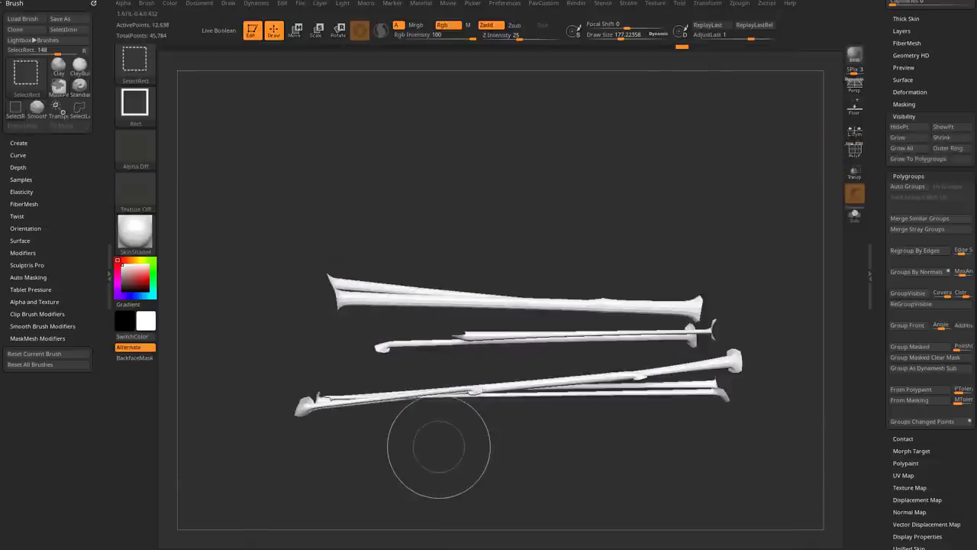
pyautogui.moveTo(763, 199); pyautogui.dragTo(810, 187)
pyautogui.hotkey('shift', 'f')
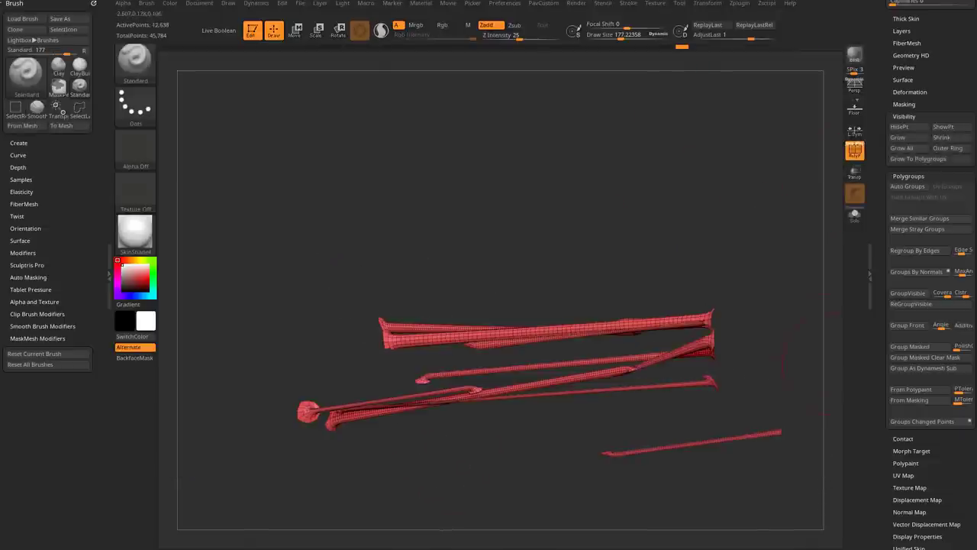
# Split the visible branch strands into separate polygroups with Auto Groups and unhide the whole mesh.
pyautogui.scroll(-2, 916, 320)
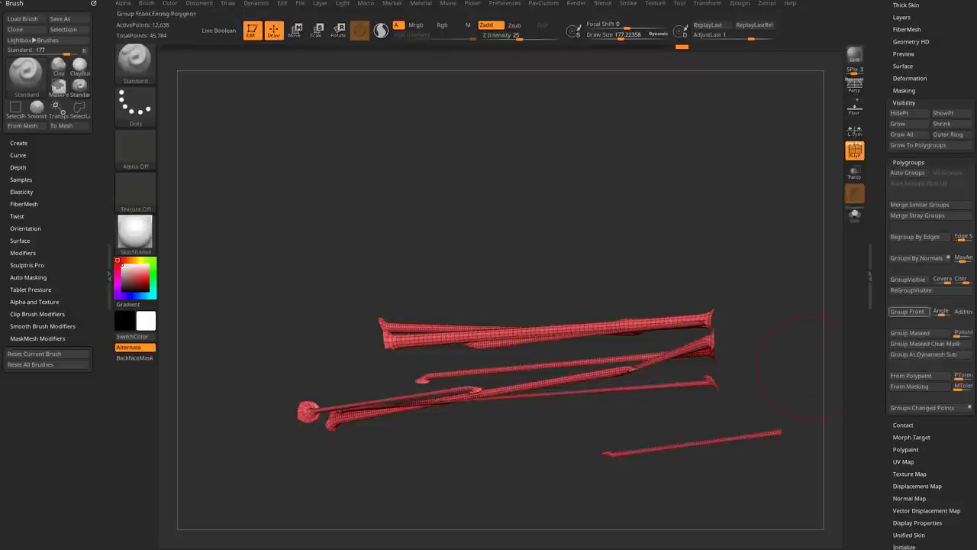
pyautogui.click(907, 173)
pyautogui.keyDown('ctrl'); pyautogui.keyDown('shift'); pyautogui.click(632, 175); pyautogui.keyUp('shift'); pyautogui.keyUp('ctrl')
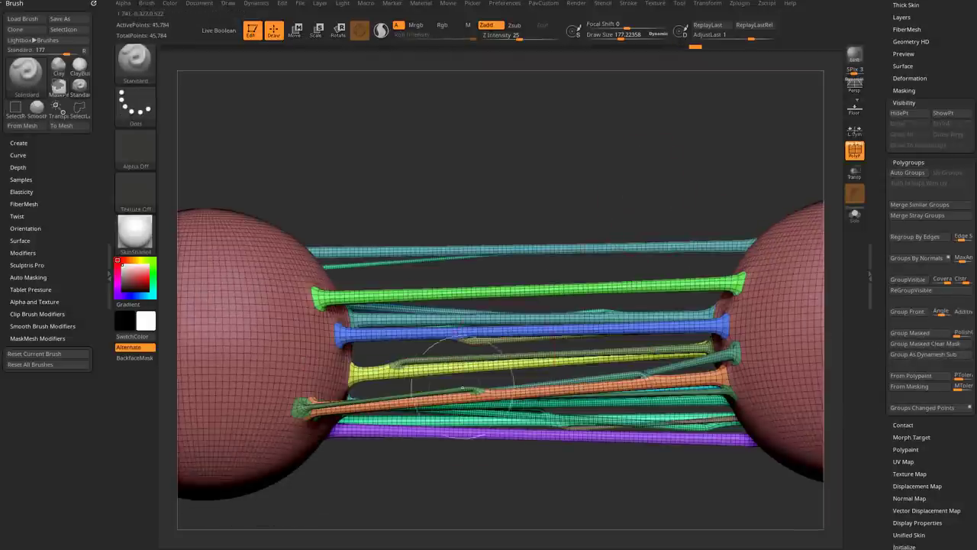
# Isolate one short branch near the lower orange bridge, try reshaping it with the Move brush and undo the stroke.
pyautogui.keyDown('ctrl'); pyautogui.keyDown('shift'); pyautogui.click(462, 387); pyautogui.keyUp('shift'); pyautogui.keyUp('ctrl')
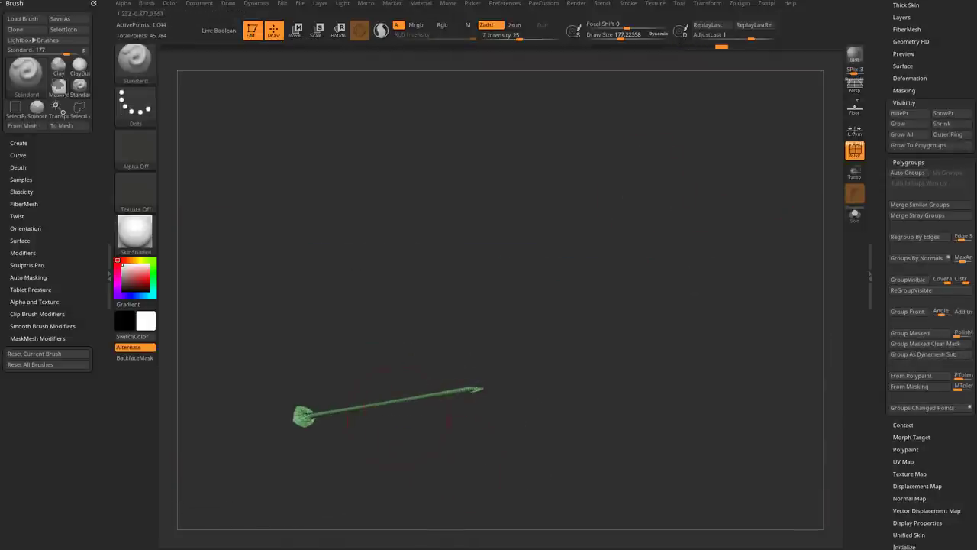
pyautogui.press('b')
pyautogui.press('m')
pyautogui.press('v')
pyautogui.moveTo(367, 405); pyautogui.dragTo(400, 403)
pyautogui.hotkey('ctrl', 'z')
pyautogui.moveTo(515, 278); pyautogui.dragTo(553, 359)
# Try thickening the branch strand with the Inflat brush, undo the stroke and enlarge the draw size.
pyautogui.press('b')
pyautogui.press('i')
pyautogui.press('n')
pyautogui.moveTo(412, 393)
pyautogui.mouseDown()
pyautogui.moveTo(458, 372)
pyautogui.moveTo(336, 432)
pyautogui.moveTo(359, 420)
pyautogui.mouseUp()
pyautogui.hotkey('ctrl', 'z')
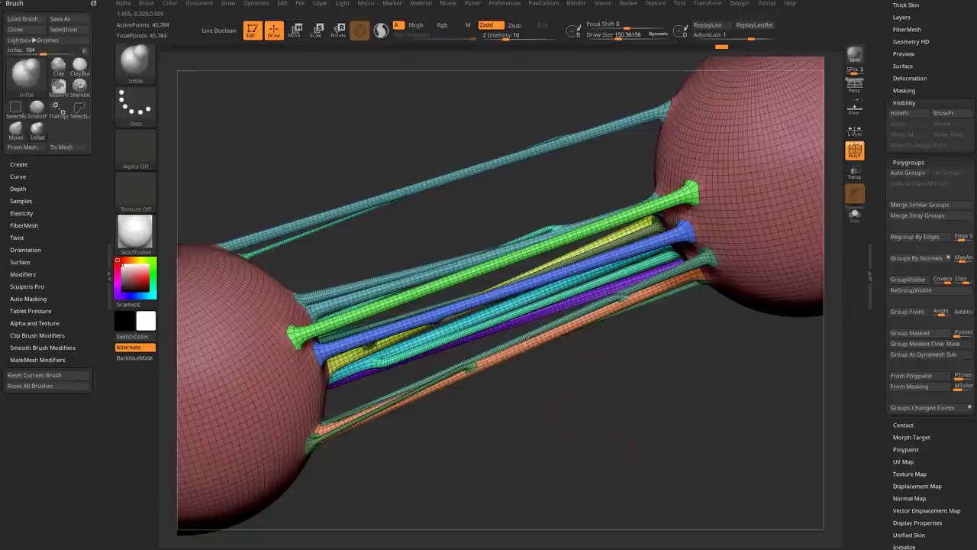
pyautogui.press('s')
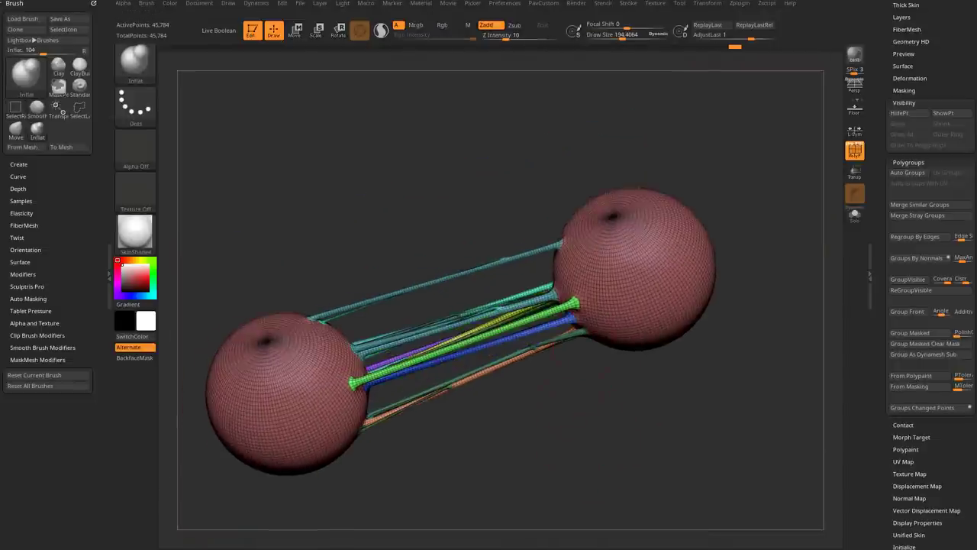
# Open the Deformation settings and inflate the whole mesh slightly to thicken the bridge strands.
pyautogui.keyDown('alt'); pyautogui.moveTo(582, 404); pyautogui.dragTo(594, 431); pyautogui.keyUp('alt')
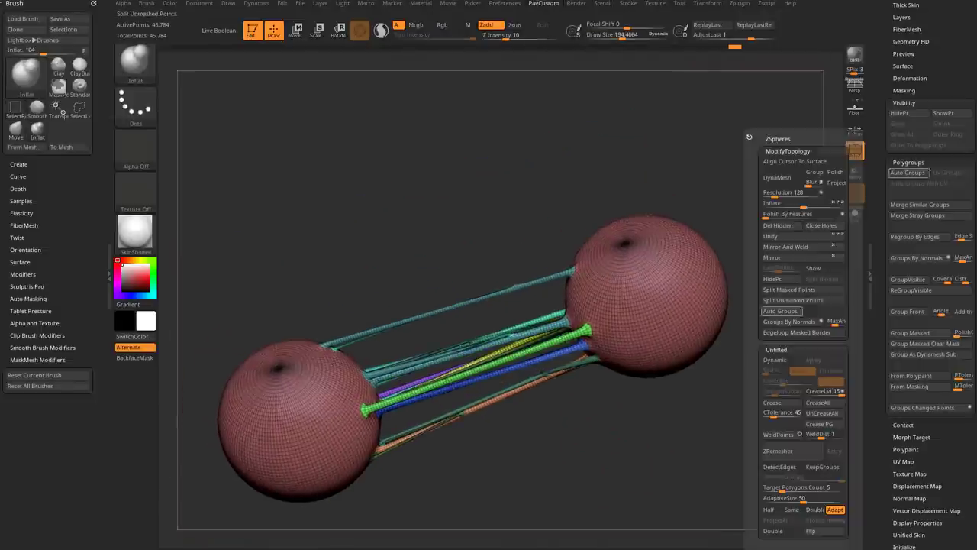
pyautogui.scroll(-5, 927, 343)
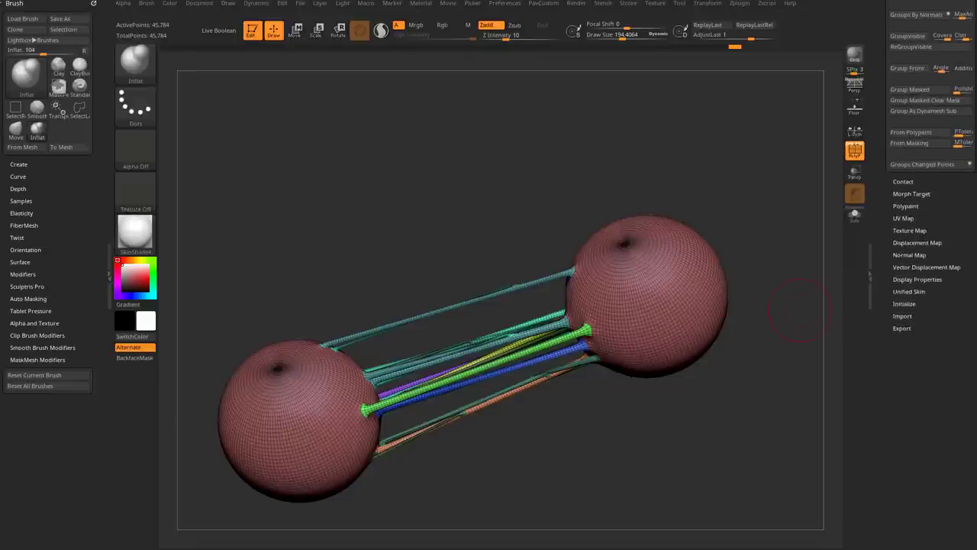
pyautogui.press('shift')
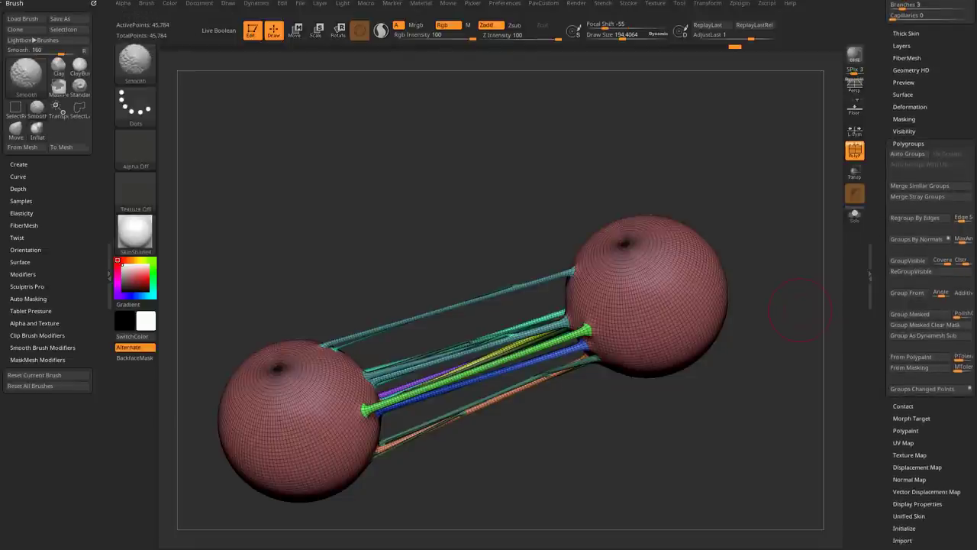
pyautogui.click(910, 106)
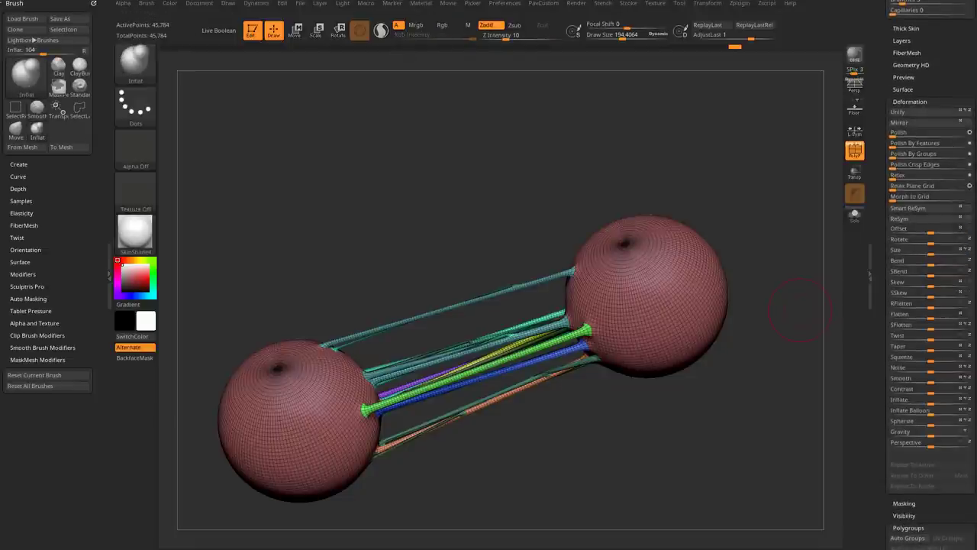
pyautogui.moveTo(925, 382); pyautogui.dragTo(945, 382)
pyautogui.moveTo(488, 191); pyautogui.dragTo(504, 221)
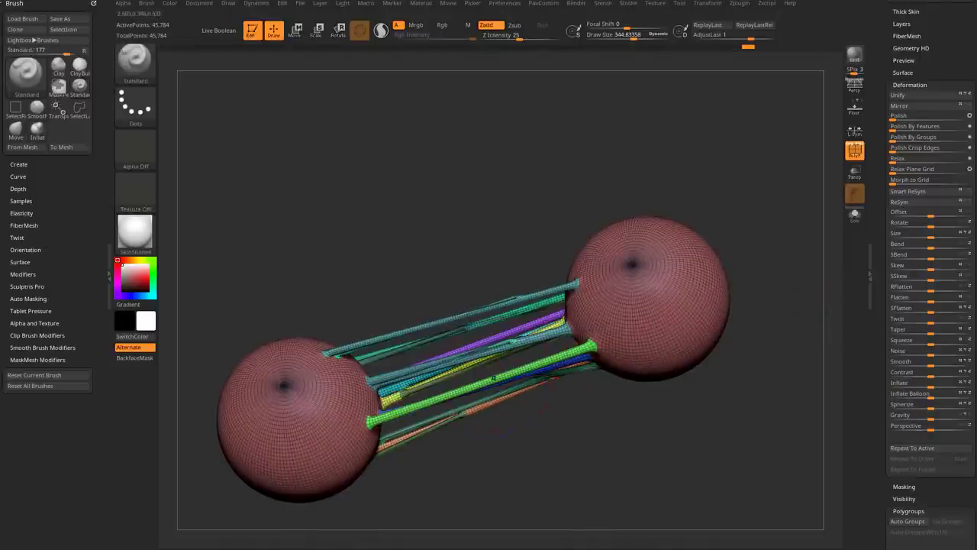
# Turn off polyframe and thin the middle of the bridge strands with the Smooth brush.
pyautogui.press('shift')
pyautogui.moveTo(488, 153); pyautogui.dragTo(535, 153)
pyautogui.moveTo(581, 321)
pyautogui.mouseDown()
pyautogui.moveTo(607, 312)
pyautogui.moveTo(485, 333)
pyautogui.moveTo(437, 287)
pyautogui.moveTo(477, 350)
pyautogui.mouseUp()
pyautogui.hotkey('shift', 'f')
pyautogui.moveTo(551, 297); pyautogui.dragTo(496, 305)
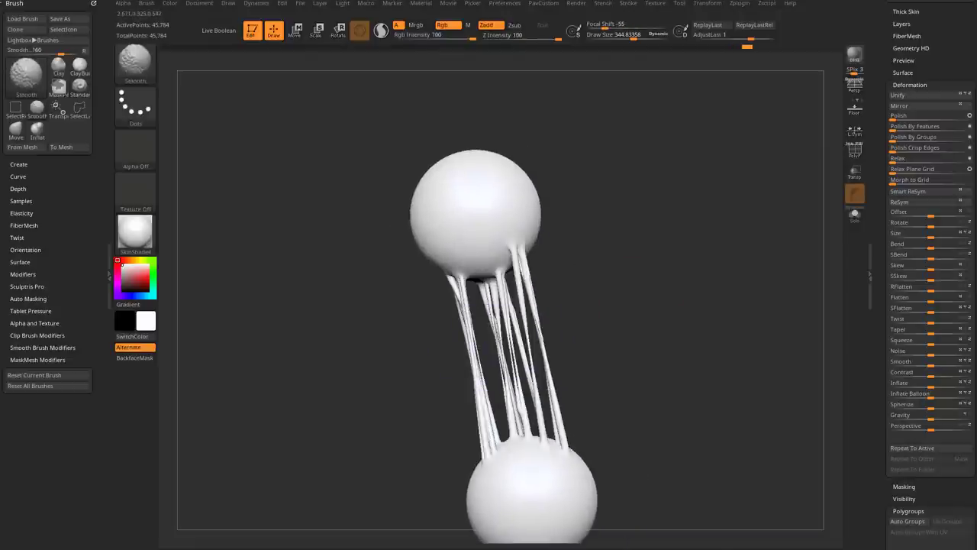
pyautogui.moveTo(511, 374)
pyautogui.keyDown('shift'); pyautogui.mouseDown()
pyautogui.moveTo(507, 357)
pyautogui.moveTo(565, 321)
pyautogui.mouseUp(); pyautogui.keyUp('shift')
pyautogui.moveTo(718, 210); pyautogui.dragTo(672, 153)
# Examine the Redshift renderer settings and inspect the smoothed strands between the spheres.
pyautogui.click(575, 4)
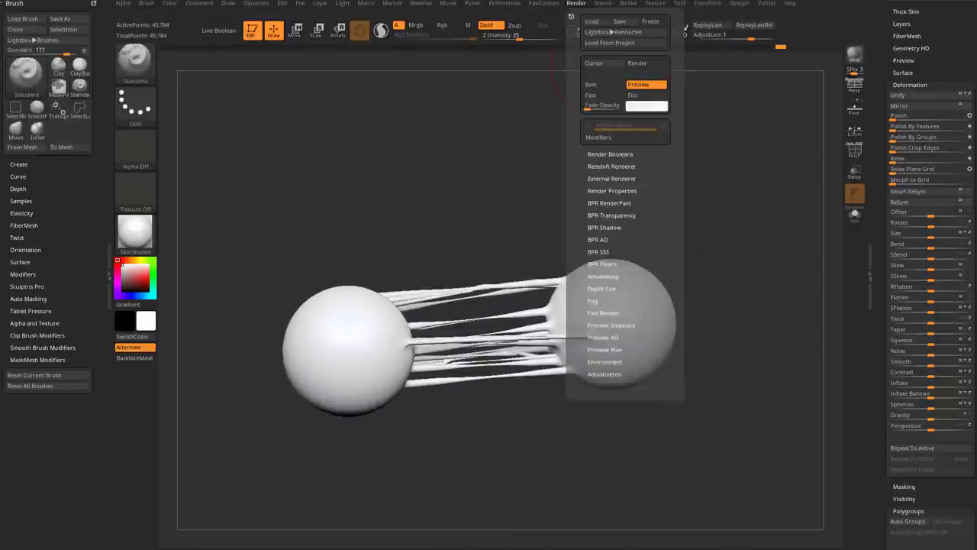
pyautogui.click(599, 137)
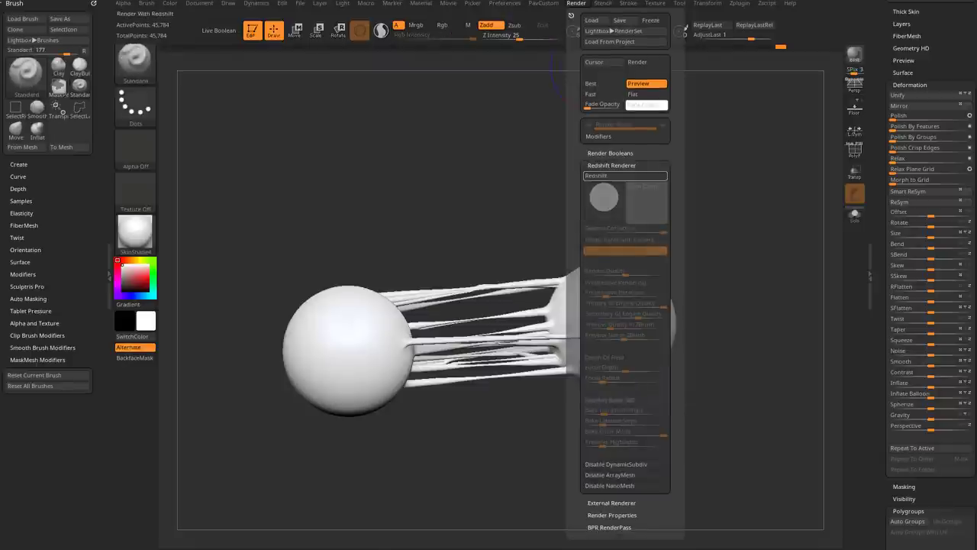
pyautogui.moveTo(431, 290); pyautogui.dragTo(500, 439)
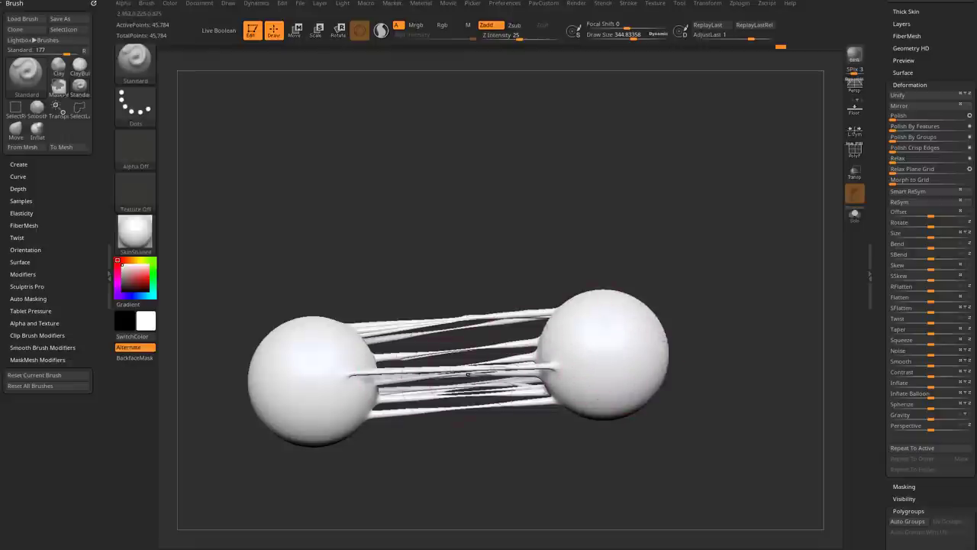
pyautogui.moveTo(437, 374)
pyautogui.mouseDown()
pyautogui.moveTo(611, 290)
pyautogui.moveTo(732, 294)
pyautogui.mouseUp()
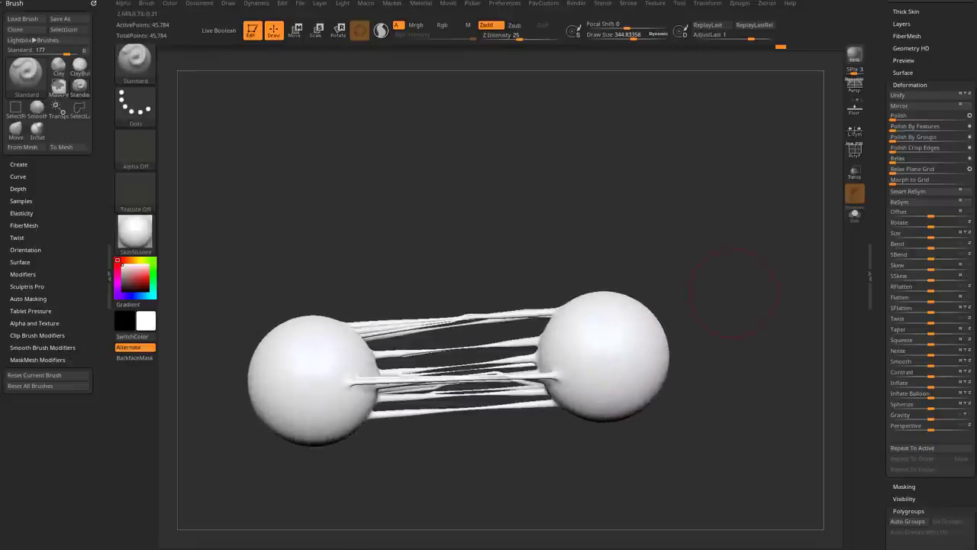
# Try the Twist deformer on the mesh, twisting the strands around the axis between the spheres, and undo it.
pyautogui.press('w')
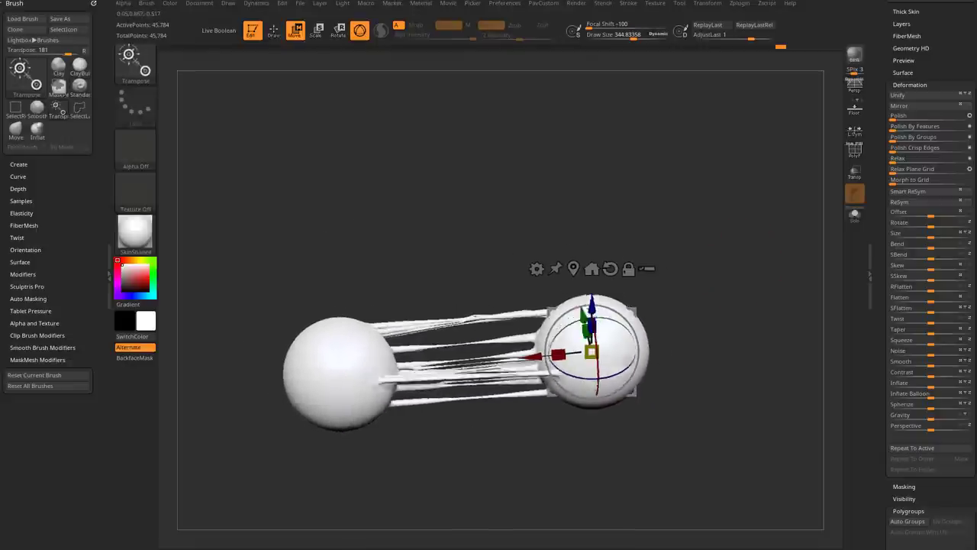
pyautogui.click(536, 268)
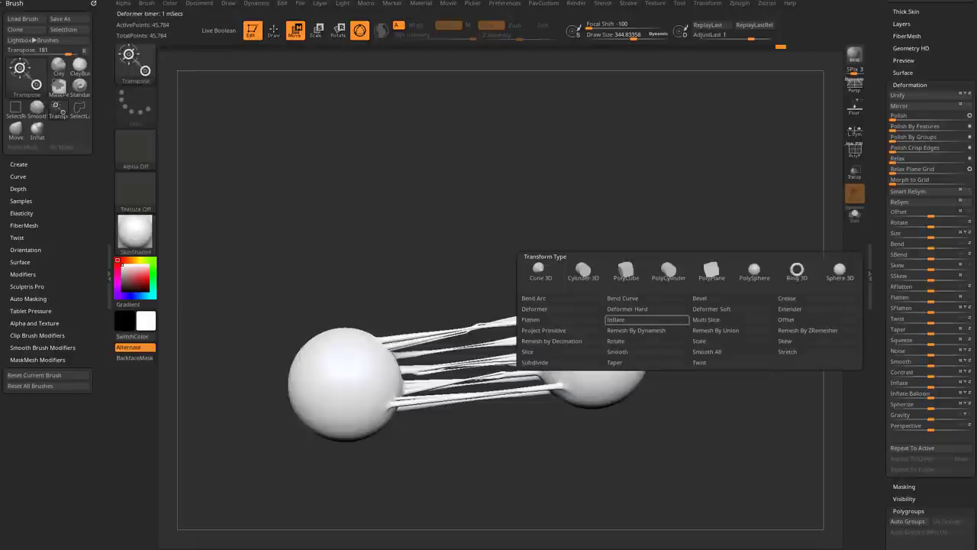
pyautogui.click(733, 362)
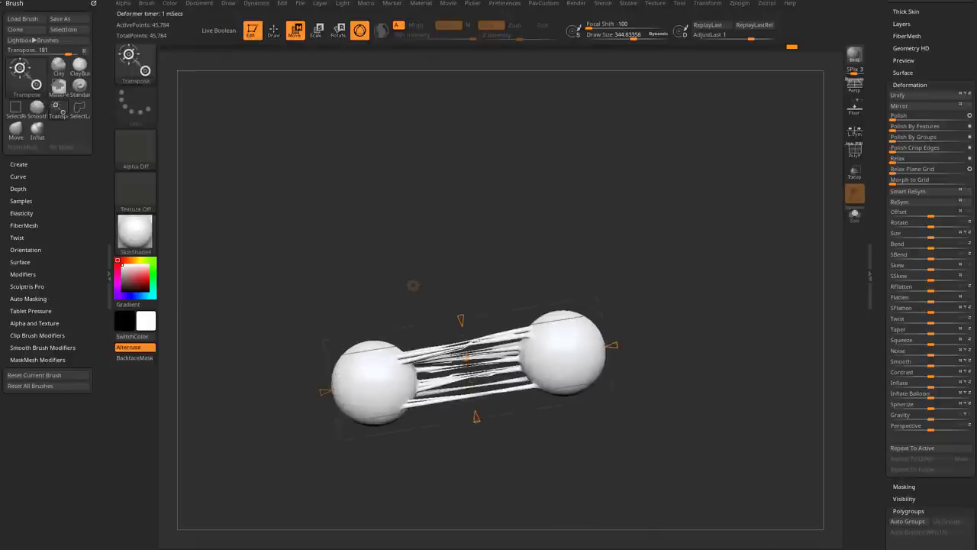
pyautogui.moveTo(326, 392); pyautogui.dragTo(400, 380)
pyautogui.moveTo(612, 345)
pyautogui.mouseDown()
pyautogui.moveTo(568, 354)
pyautogui.moveTo(664, 337)
pyautogui.moveTo(615, 345)
pyautogui.mouseUp()
pyautogui.press('ctrl')
pyautogui.hotkey('ctrl', 'z')
# Try arching the strands with the Bend Curve deformer by moving its end and middle control points, and undo the bends.
pyautogui.click(413, 284)
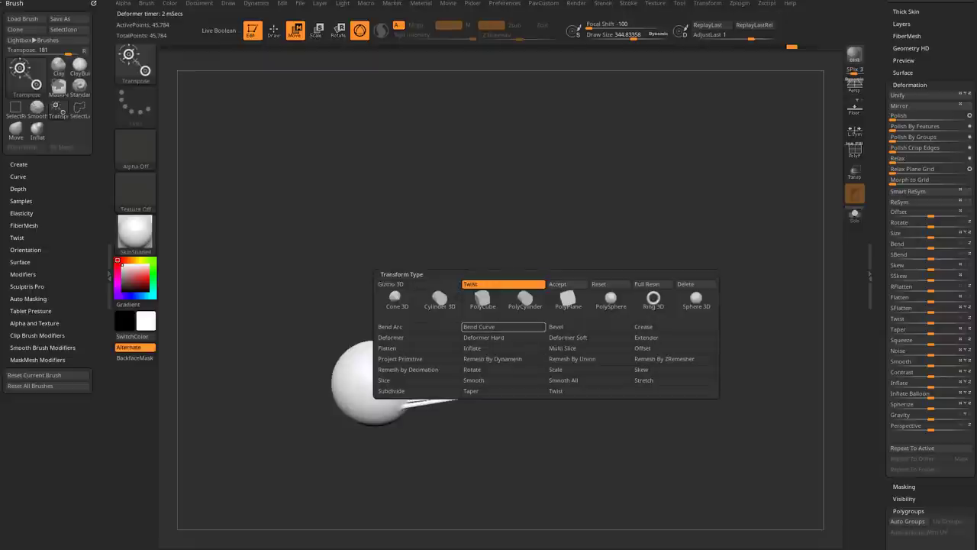
pyautogui.click(478, 327)
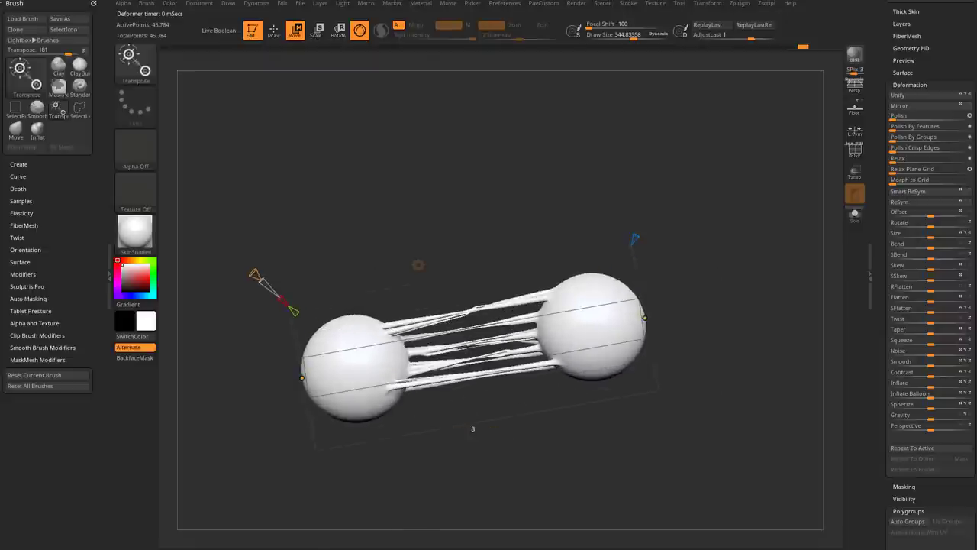
pyautogui.moveTo(644, 317); pyautogui.dragTo(640, 376)
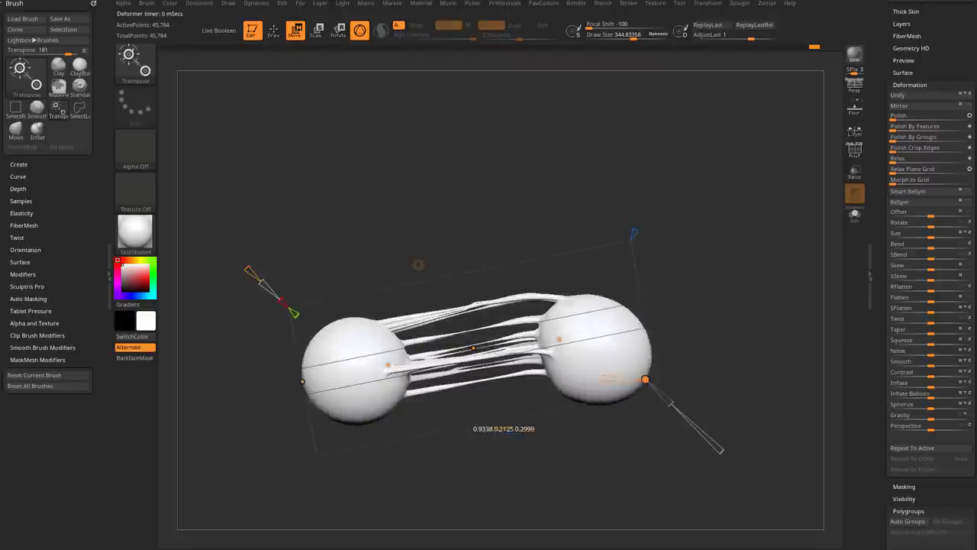
pyautogui.moveTo(474, 347); pyautogui.dragTo(463, 313)
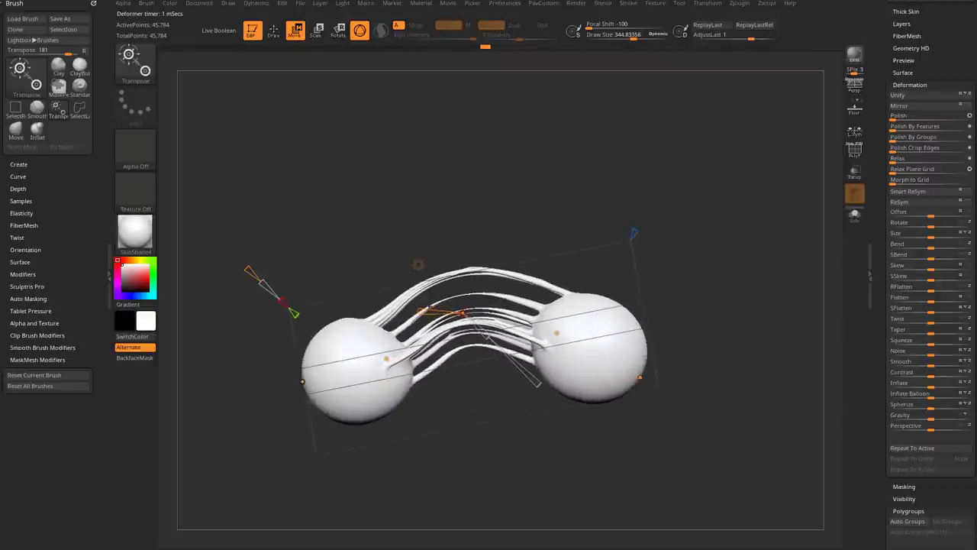
pyautogui.moveTo(538, 384); pyautogui.dragTo(558, 404)
pyautogui.moveTo(687, 229); pyautogui.dragTo(703, 321)
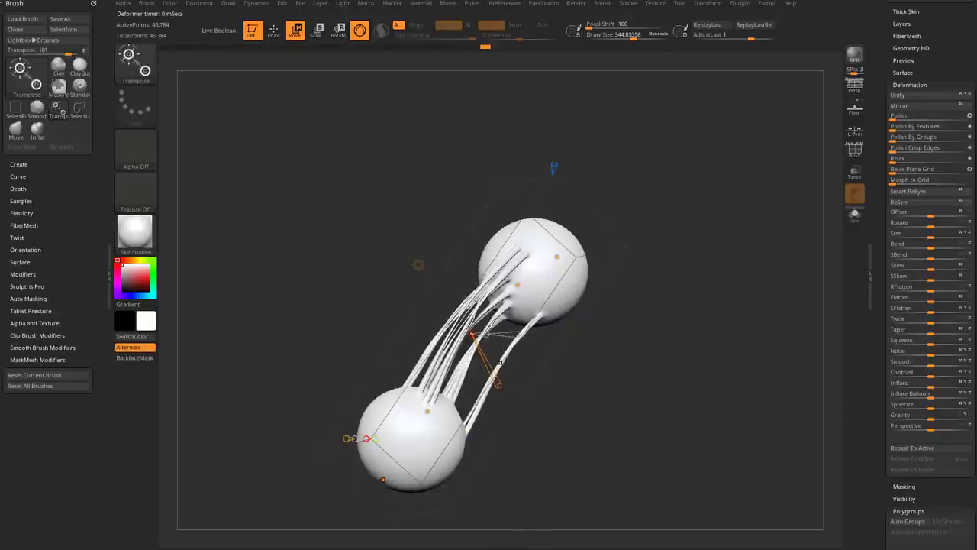
pyautogui.moveTo(471, 333); pyautogui.dragTo(527, 285)
pyautogui.moveTo(626, 229); pyautogui.dragTo(290, 226)
pyautogui.press('ctrl')
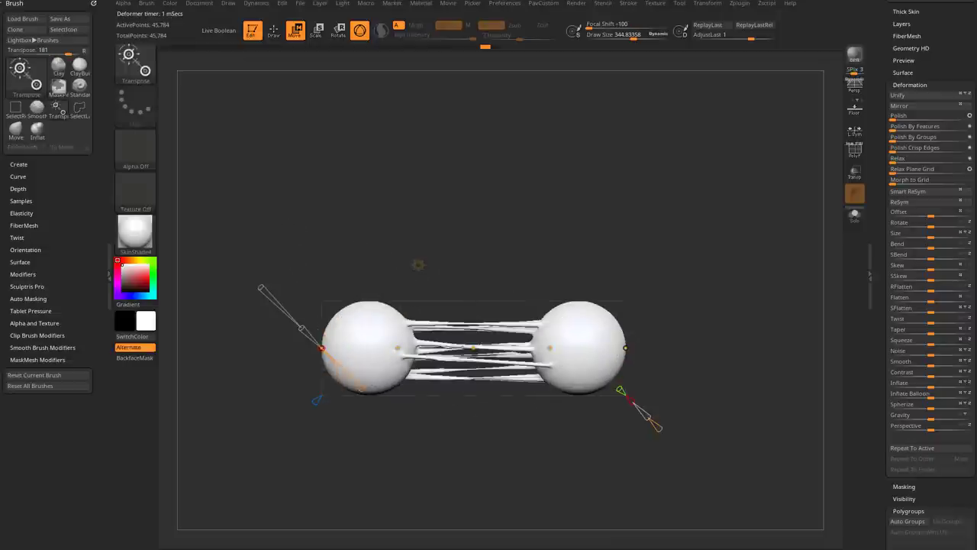
# Leave the deformer, isolate the polygroup of the two spheres and dock the Dynamics palette.
pyautogui.press('q')
pyautogui.keyDown('ctrl'); pyautogui.keyDown('shift'); pyautogui.click(600, 343); pyautogui.keyUp('shift'); pyautogui.keyUp('ctrl')
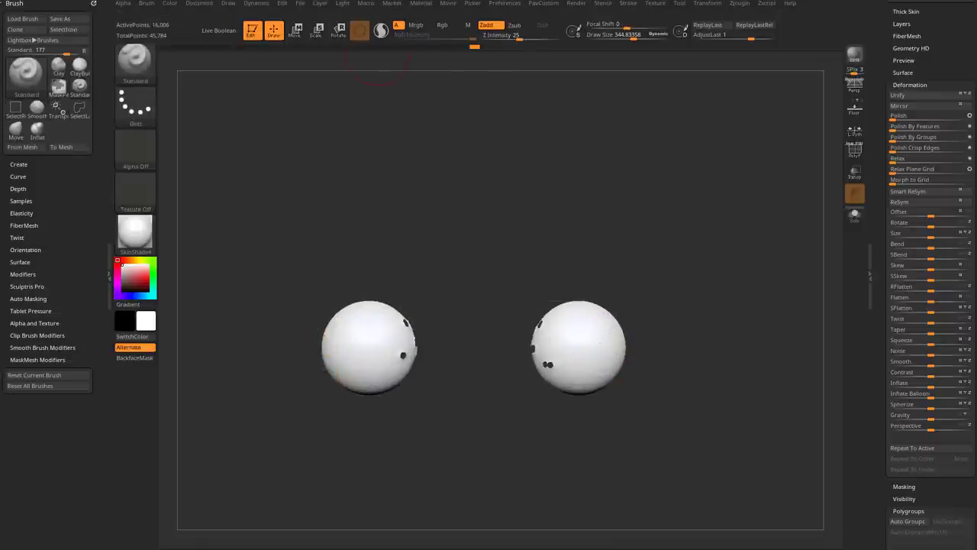
pyautogui.click(257, 3)
pyautogui.click(248, 15)
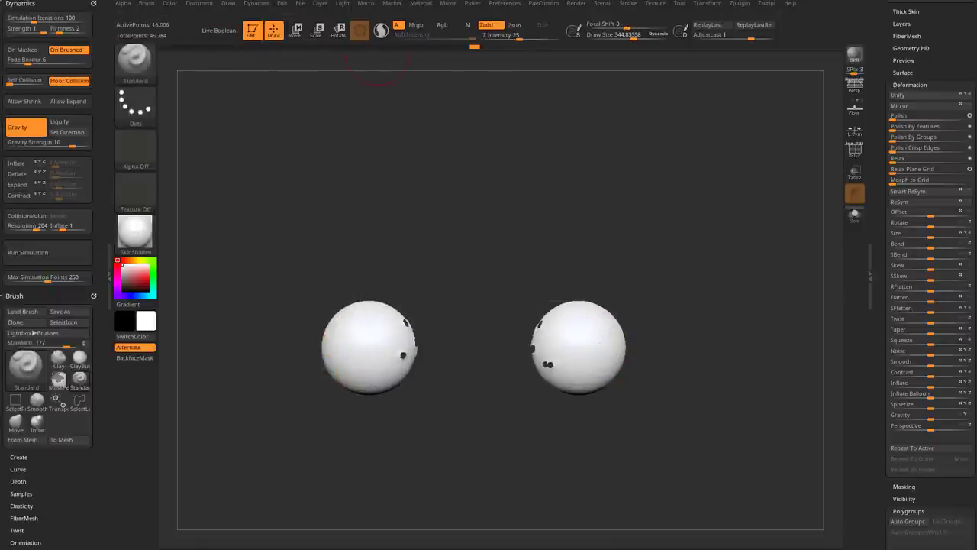
# Display the floor grid and examine where the two spheres sit relative to it.
pyautogui.click(855, 109)
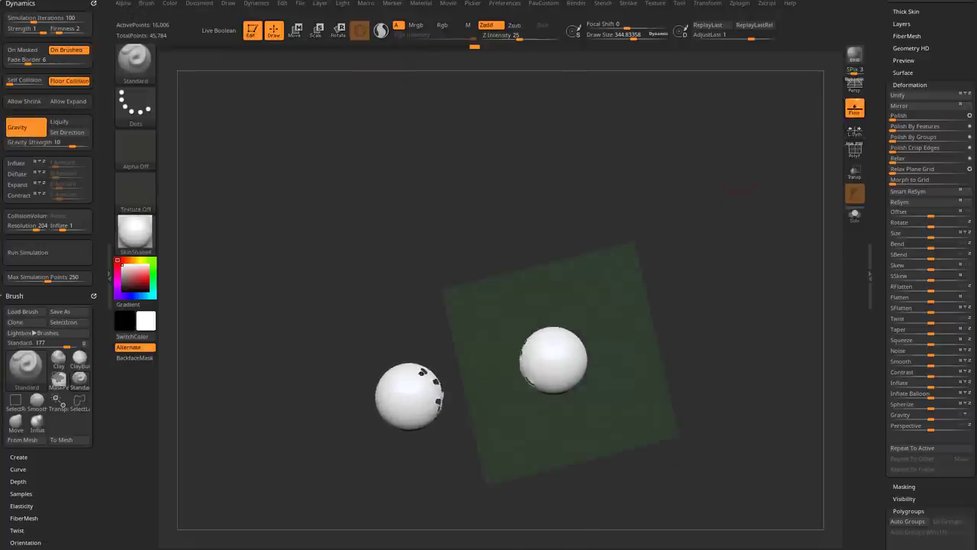
pyautogui.moveTo(744, 227); pyautogui.dragTo(698, 236)
pyautogui.moveTo(589, 336); pyautogui.dragTo(641, 225)
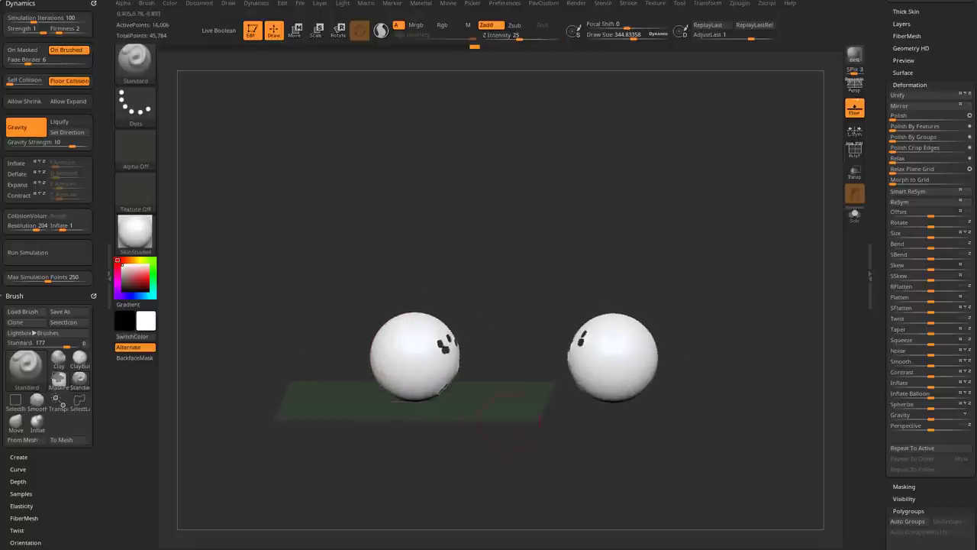
pyautogui.moveTo(172, 193); pyautogui.dragTo(513, 227)
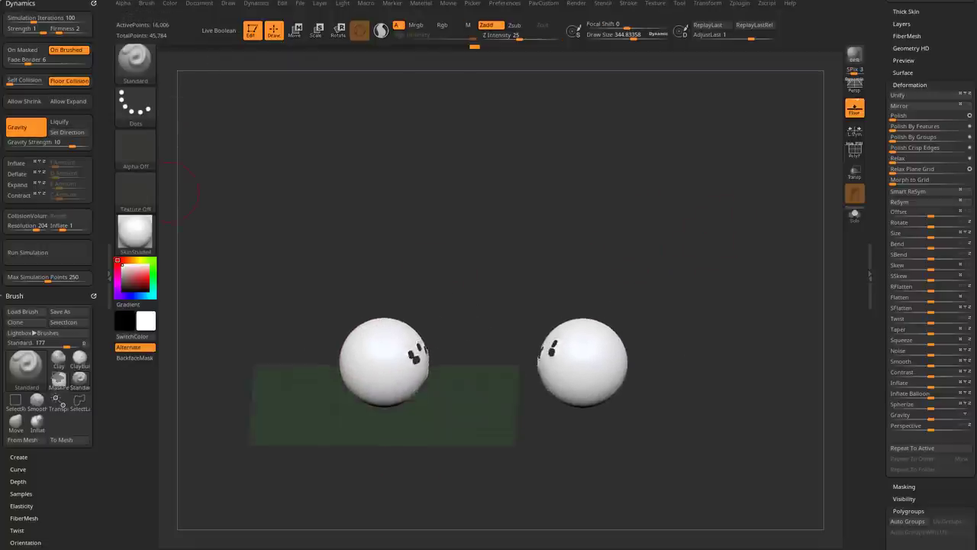
# Turn off Floor Collision for the simulation and bring the hidden strands back so the whole mesh is visible.
pyautogui.click(69, 80)
pyautogui.keyDown('ctrl'); pyautogui.keyDown('shift'); pyautogui.click(702, 271); pyautogui.keyUp('shift'); pyautogui.keyUp('ctrl')
pyautogui.keyDown('shift'); pyautogui.moveTo(702, 271); pyautogui.dragTo(478, 341); pyautogui.keyUp('shift')
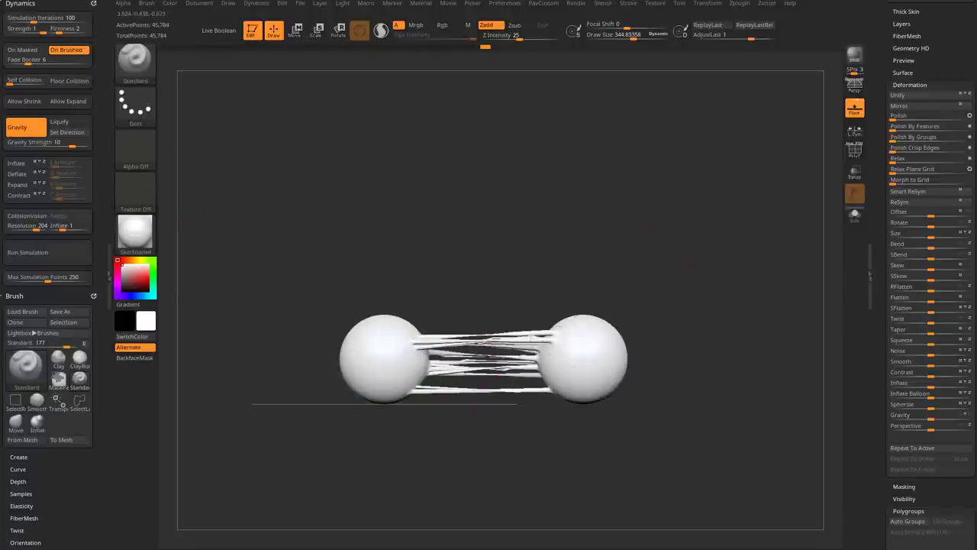
pyautogui.moveTo(691, 265); pyautogui.dragTo(683, 269)
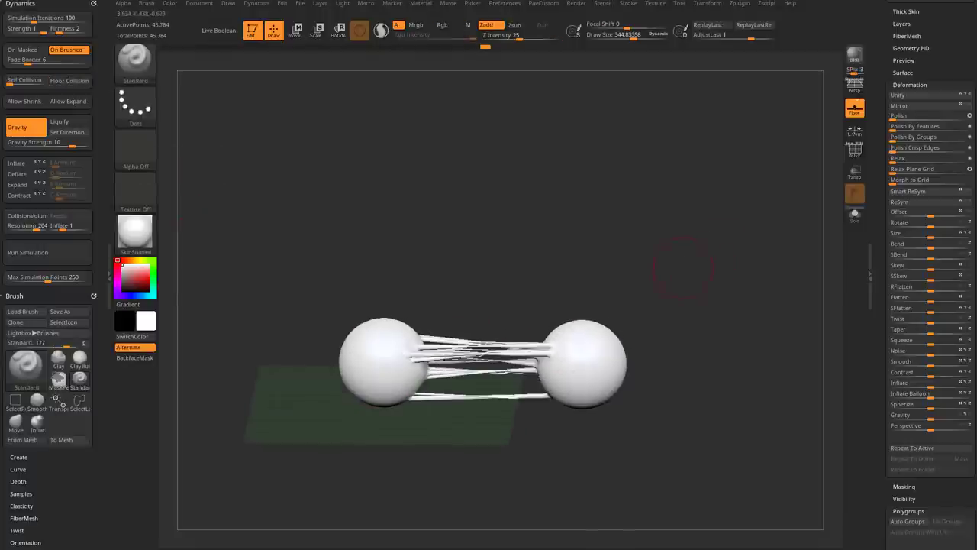
# Mask only the two spheres by isolating their polygroup, restore the unmasked strands and soften the mask's edge.
pyautogui.keyDown('ctrl'); pyautogui.keyDown('shift'); pyautogui.click(597, 333); pyautogui.keyUp('shift'); pyautogui.keyUp('ctrl')
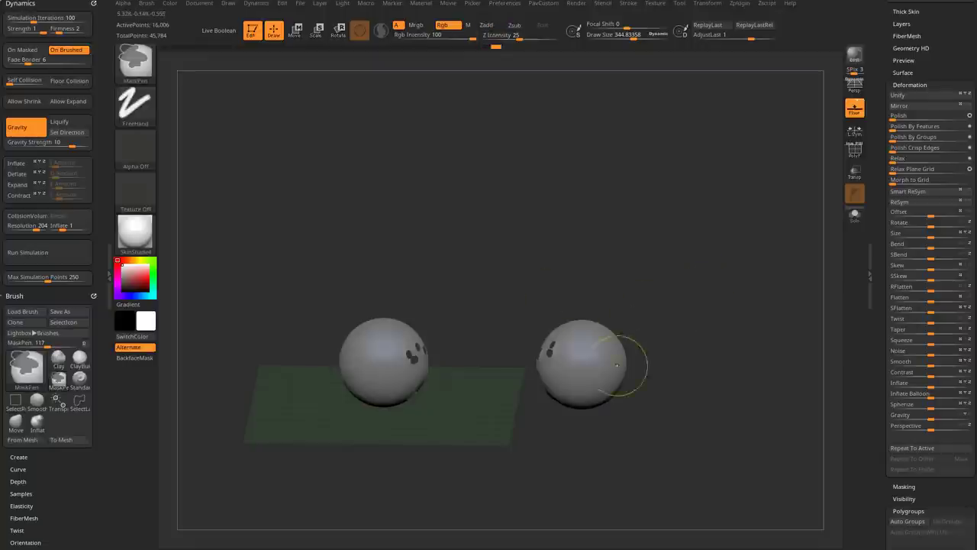
pyautogui.keyDown('ctrl'); pyautogui.keyDown('shift'); pyautogui.click(686, 303); pyautogui.keyUp('shift'); pyautogui.keyUp('ctrl')
pyautogui.moveTo(647, 341); pyautogui.dragTo(610, 374)
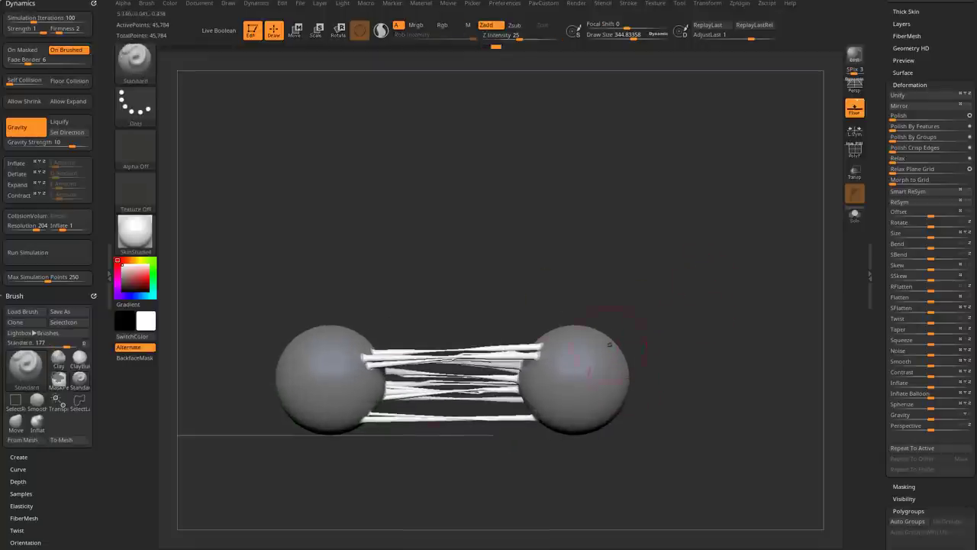
pyautogui.press('ctrl')
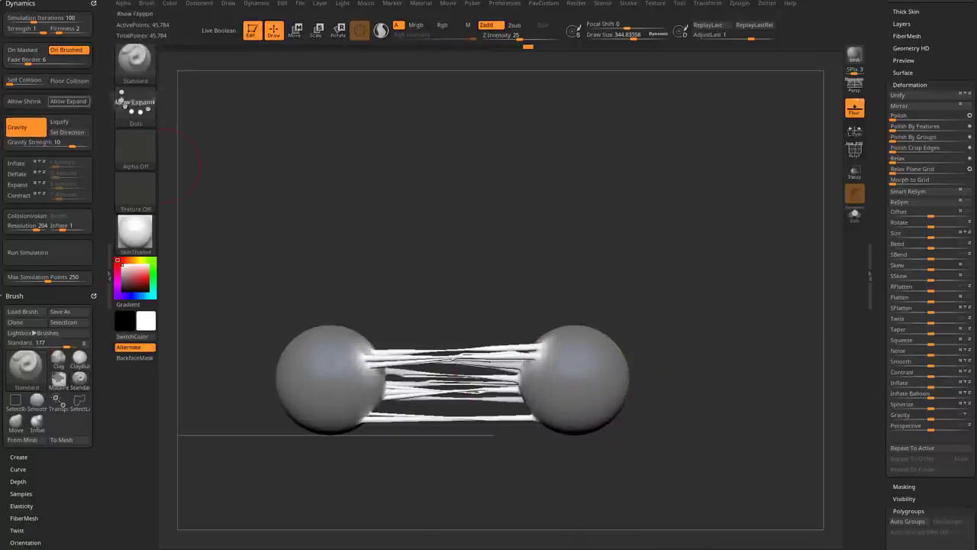
# Try the gravity simulation on the unmasked strands, and undo the sagging.
pyautogui.click(47, 251)
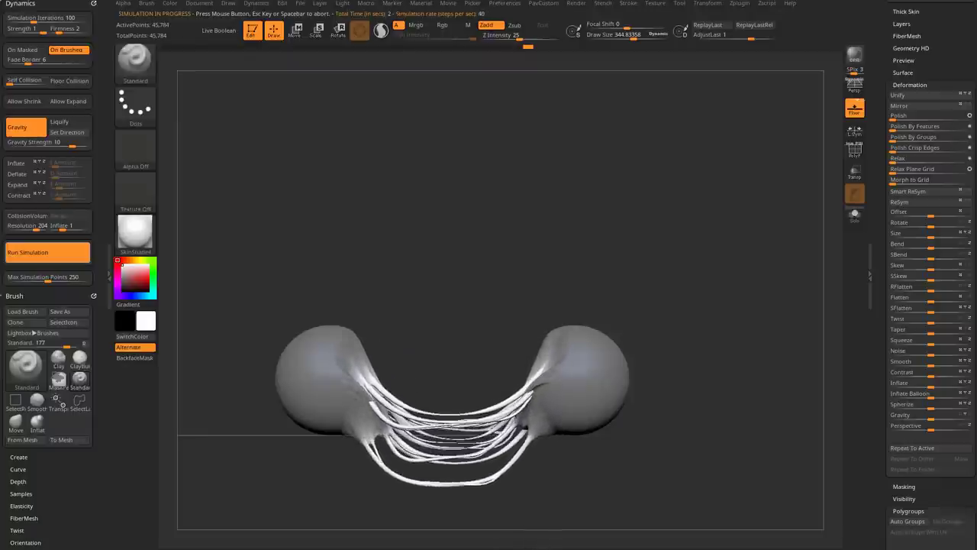
pyautogui.press('Escape')
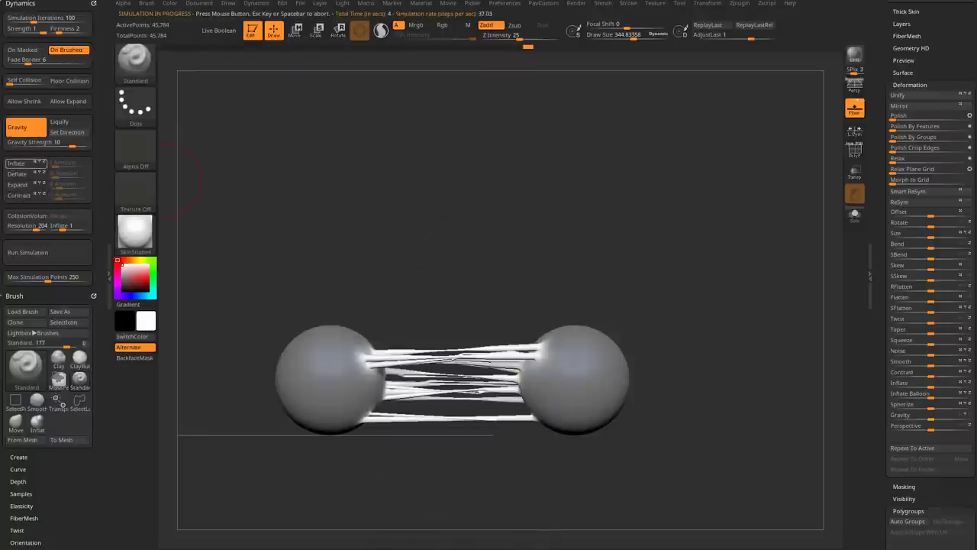
# Enable Inflate at about 0.83 and Expand at about 0.70, and run the gravity simulation on the strands.
pyautogui.click(16, 163)
pyautogui.moveTo(61, 163); pyautogui.dragTo(73, 163)
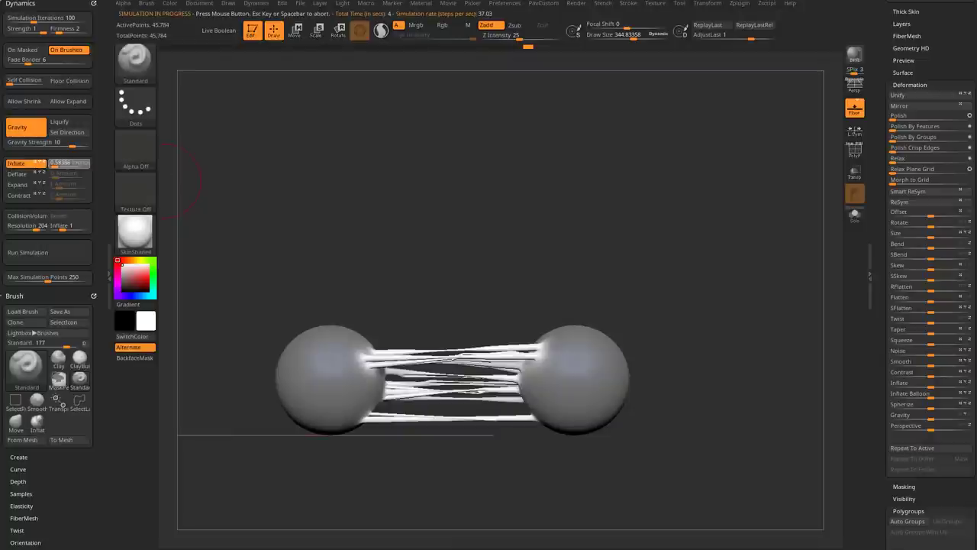
pyautogui.click(27, 252)
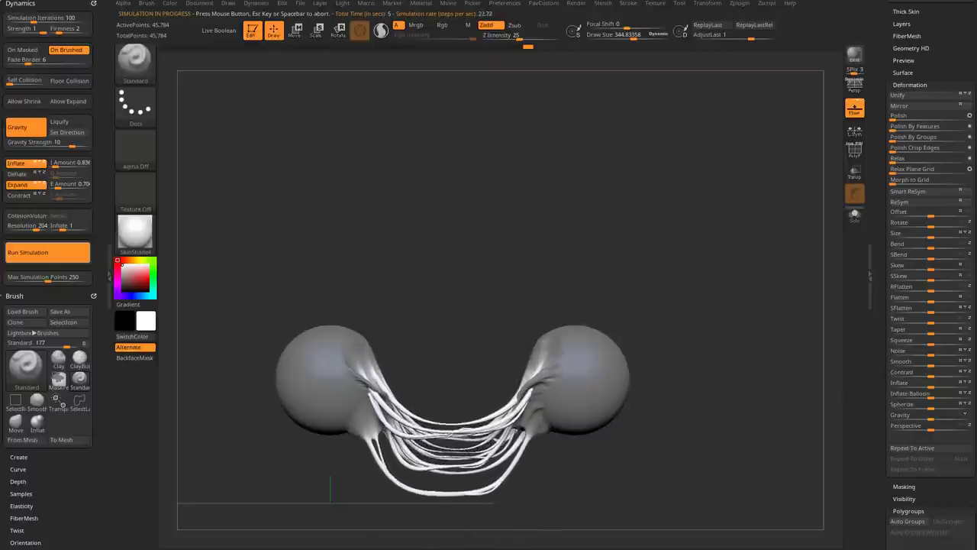
pyautogui.moveTo(725, 191)
pyautogui.mouseDown()
pyautogui.moveTo(794, 179)
pyautogui.moveTo(320, 316)
pyautogui.moveTo(504, 236)
pyautogui.moveTo(655, 190)
pyautogui.moveTo(657, 221)
pyautogui.mouseUp()
# Display the polyframe on the sagging mesh and reduce the brush's draw size to about 58.5.
pyautogui.hotkey('shift', 'f')
pyautogui.moveTo(548, 377)
pyautogui.keyDown('alt'); pyautogui.mouseDown()
pyautogui.moveTo(548, 439)
pyautogui.moveTo(668, 389)
pyautogui.moveTo(773, 177)
pyautogui.moveTo(349, 368)
pyautogui.moveTo(410, 412)
pyautogui.moveTo(643, 408)
pyautogui.mouseUp(); pyautogui.keyUp('alt')
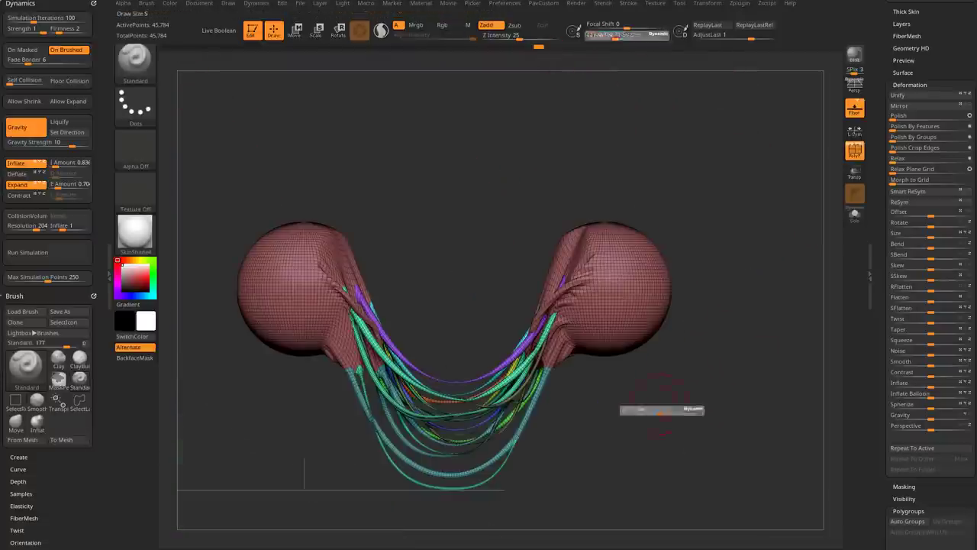
pyautogui.moveTo(568, 422)
pyautogui.mouseDown()
pyautogui.moveTo(420, 357)
pyautogui.moveTo(595, 380)
pyautogui.mouseUp()
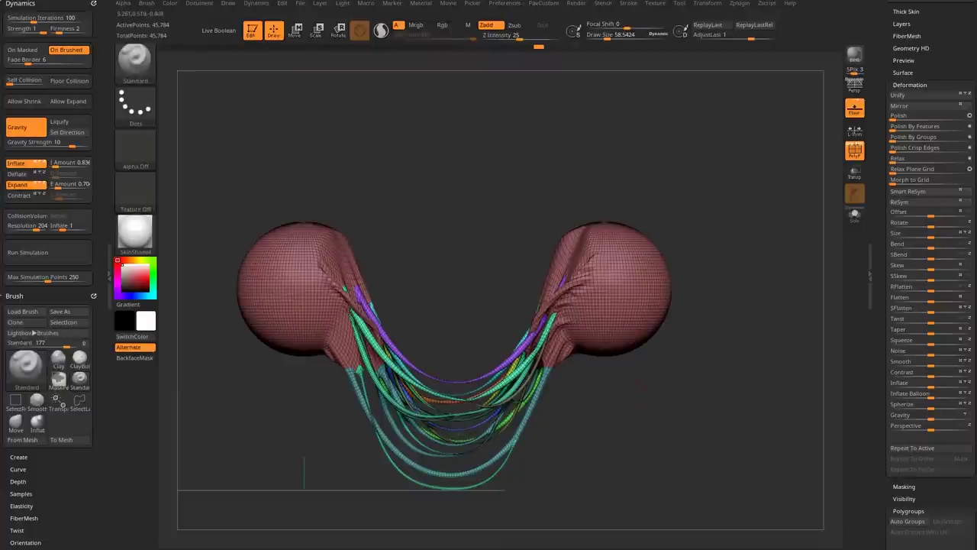
# Hide the spheres' polygroup and delete the hidden geometry so only the strands remain.
pyautogui.keyDown('ctrl'); pyautogui.keyDown('alt'); pyautogui.keyDown('shift'); pyautogui.click(625, 303); pyautogui.keyUp('shift'); pyautogui.keyUp('alt'); pyautogui.keyUp('ctrl')
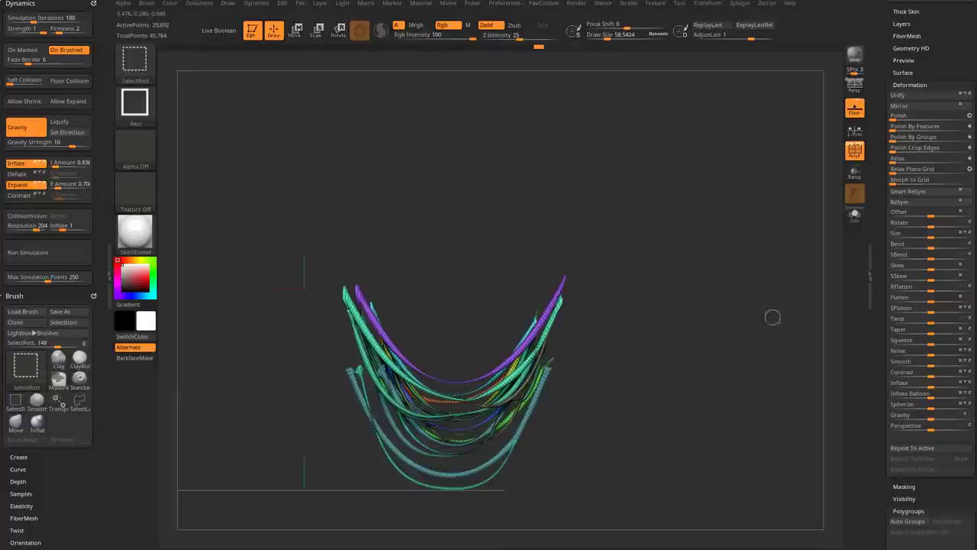
pyautogui.keyDown('ctrl'); pyautogui.keyDown('shift'); pyautogui.click(687, 273); pyautogui.keyUp('shift'); pyautogui.keyUp('ctrl')
pyautogui.keyDown('ctrl'); pyautogui.keyDown('shift'); pyautogui.click(641, 263); pyautogui.keyUp('shift'); pyautogui.keyUp('ctrl')
pyautogui.keyDown('ctrl'); pyautogui.keyDown('shift'); pyautogui.moveTo(699, 192); pyautogui.dragTo(660, 233); pyautogui.keyUp('shift'); pyautogui.keyUp('ctrl')
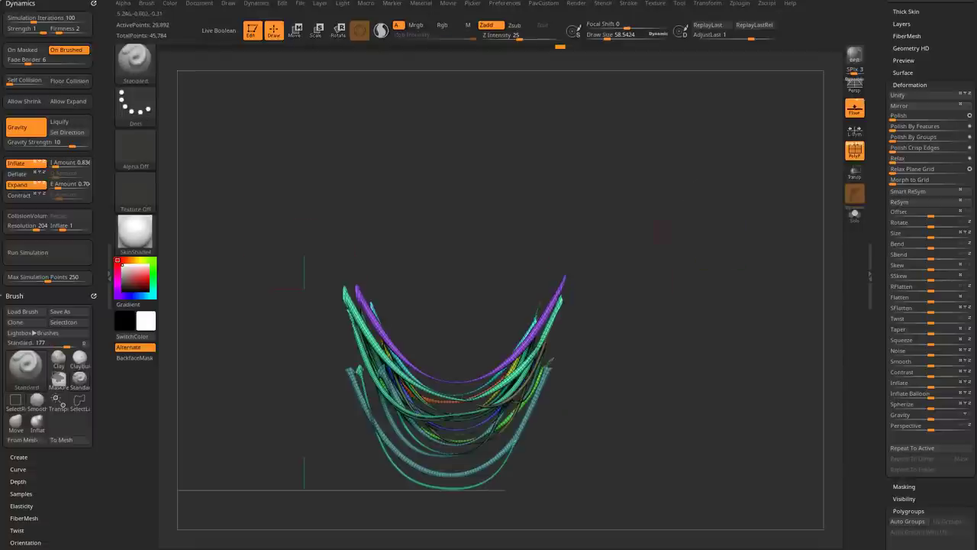
pyautogui.scroll(10, 932, 274)
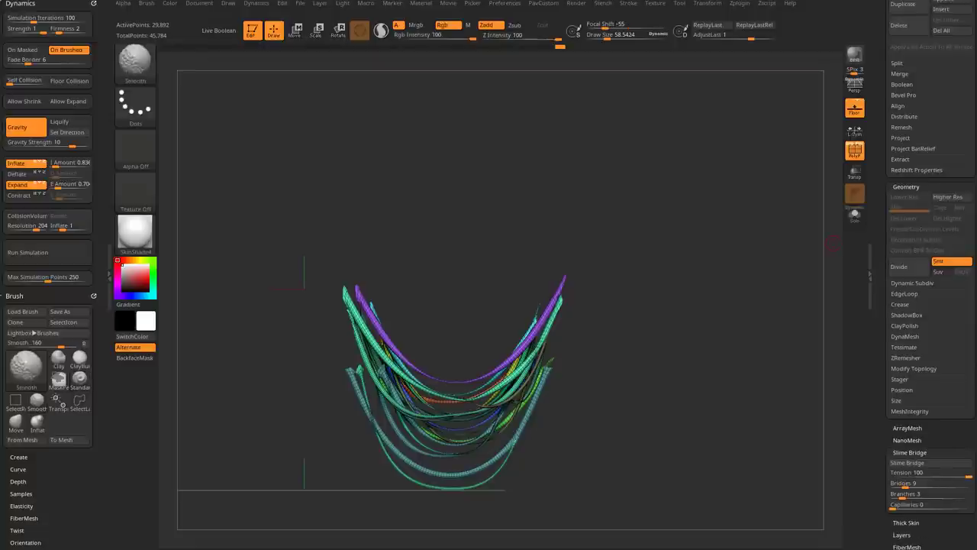
pyautogui.click(913, 368)
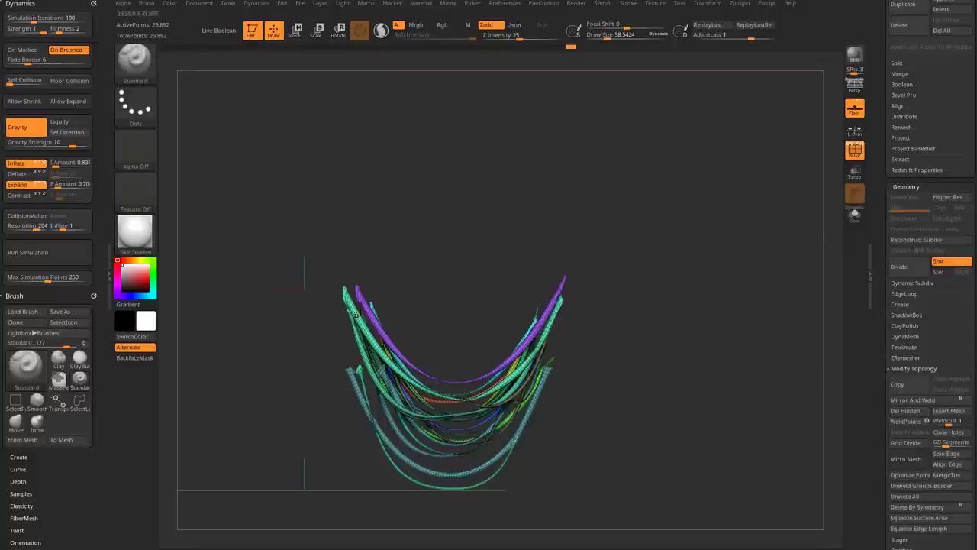
# Inspect the open ends of the separated strands and close their holes.
pyautogui.scroll(10, 489, 343)
pyautogui.moveTo(458, 153)
pyautogui.mouseDown()
pyautogui.moveTo(641, 272)
pyautogui.moveTo(534, 198)
pyautogui.mouseUp()
pyautogui.press('s')
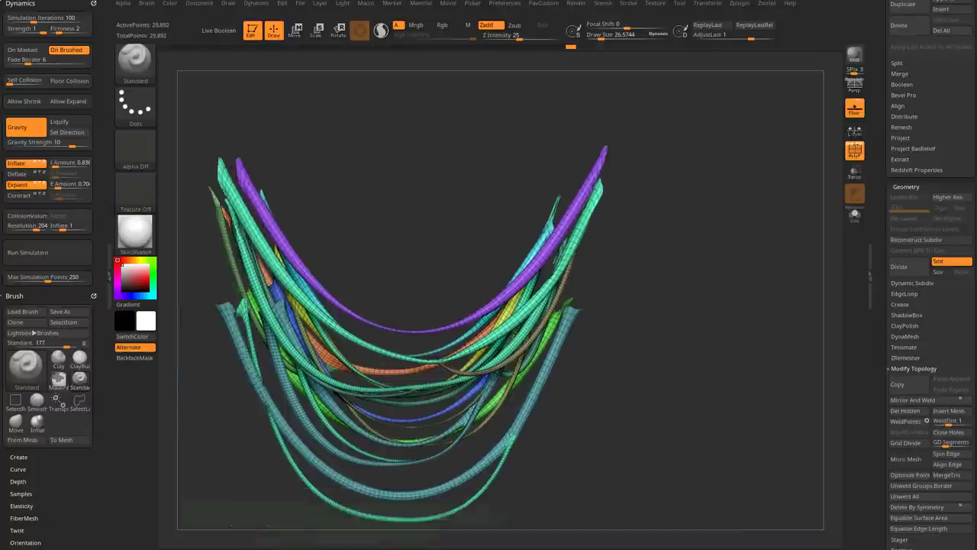
pyautogui.moveTo(645, 229); pyautogui.dragTo(689, 250)
pyautogui.moveTo(513, 276)
pyautogui.mouseDown()
pyautogui.moveTo(720, 277)
pyautogui.moveTo(947, 431)
pyautogui.mouseUp()
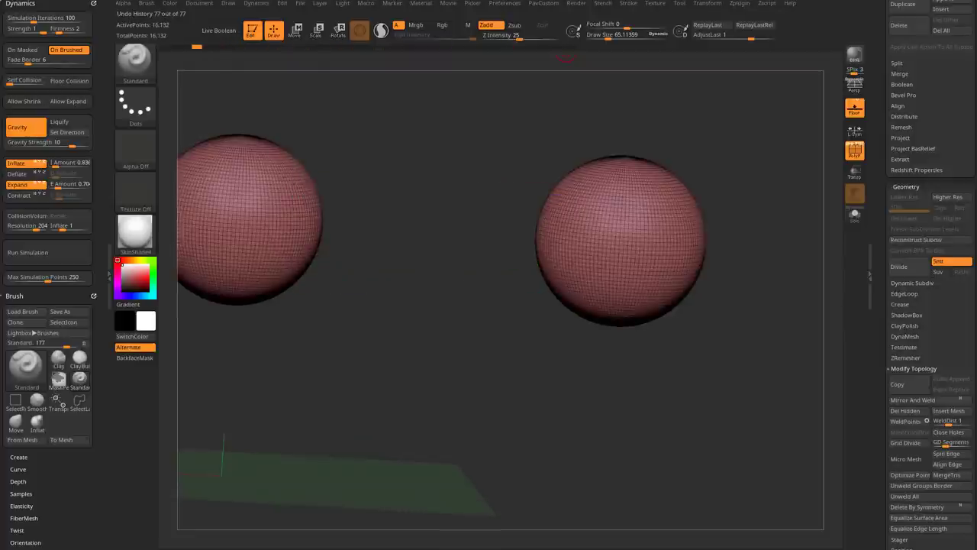
# Return through the undo history to the two unbridged spheres and clear the masks on their facing sides.
pyautogui.keyDown('alt'); pyautogui.moveTo(657, 61); pyautogui.dragTo(716, 175); pyautogui.keyUp('alt')
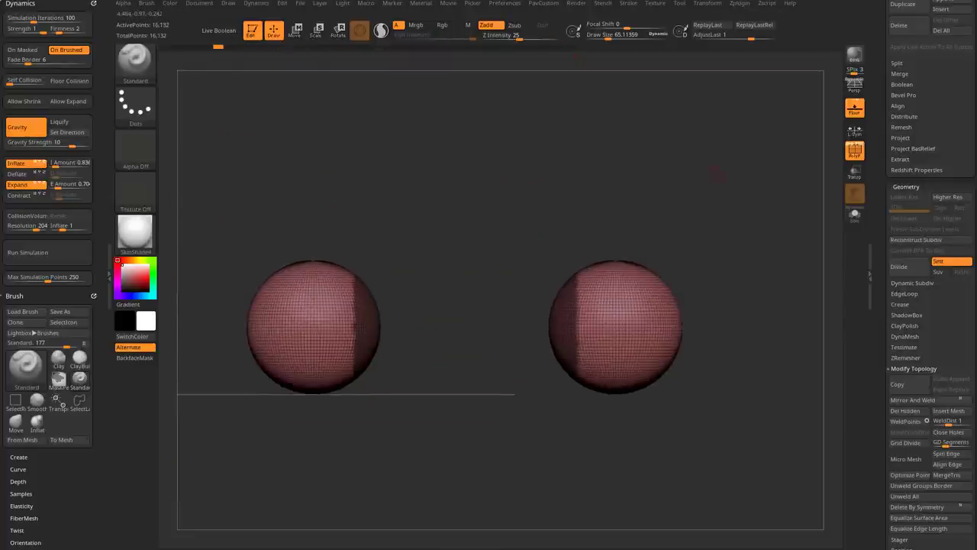
pyautogui.moveTo(643, 235); pyautogui.dragTo(719, 170)
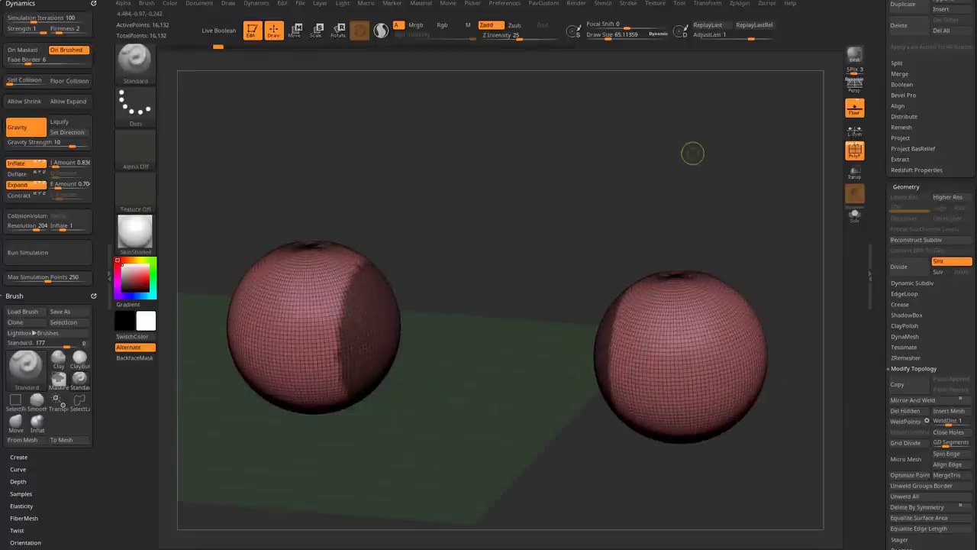
pyautogui.press('Return')
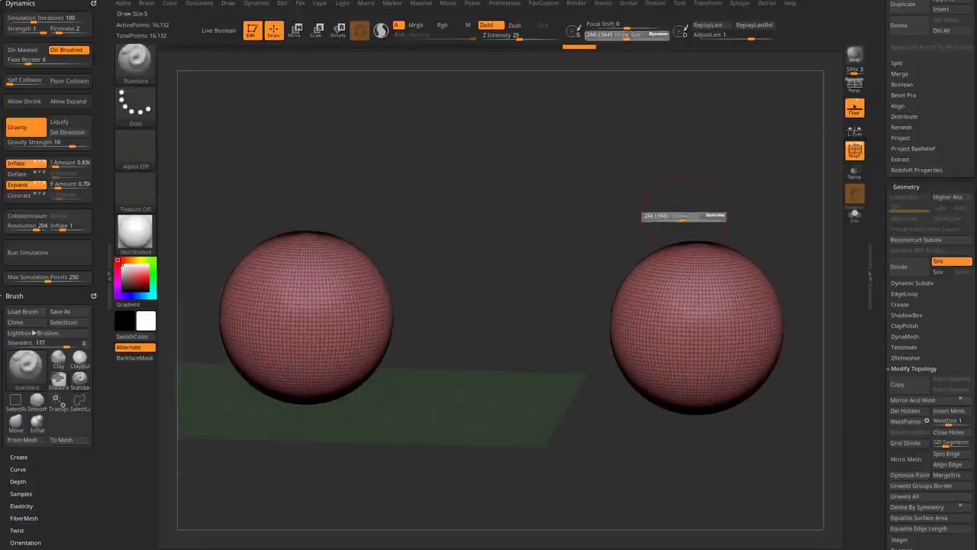
# Paint a mask on the facing sides of the spheres with a draw size of about 292.
pyautogui.moveTo(685, 216); pyautogui.dragTo(649, 252)
pyautogui.keyDown('ctrl'); pyautogui.moveTo(588, 275); pyautogui.dragTo(596, 301); pyautogui.keyUp('ctrl')
pyautogui.moveTo(496, 458)
pyautogui.mouseDown()
pyautogui.moveTo(360, 316)
pyautogui.moveTo(488, 328)
pyautogui.mouseUp()
pyautogui.moveTo(534, 458); pyautogui.dragTo(580, 473)
pyautogui.moveTo(626, 229); pyautogui.dragTo(723, 225)
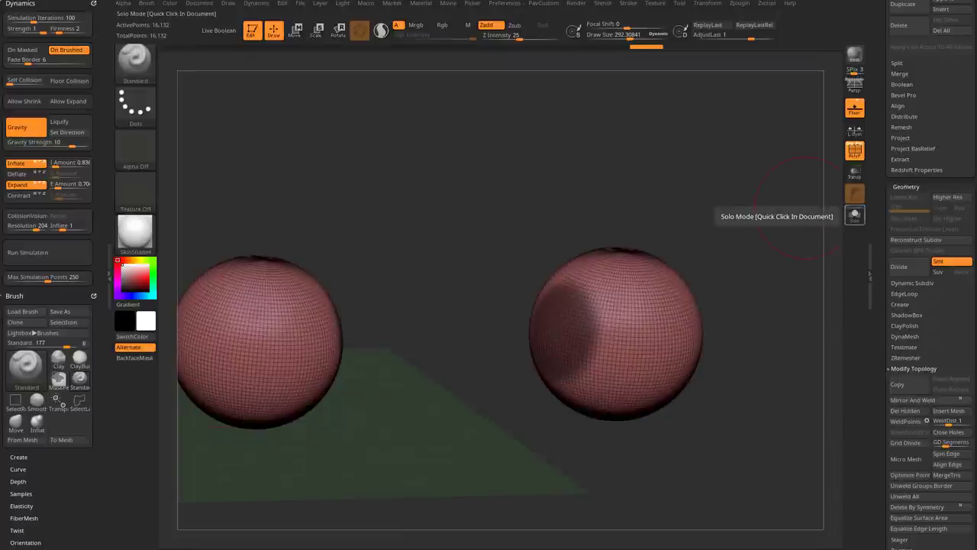
# Try Slime Bridge between the masked areas with 9 bridges and 3 branches, and undo it.
pyautogui.moveTo(836, 217); pyautogui.dragTo(840, 226)
pyautogui.scroll(-10, 931, 305)
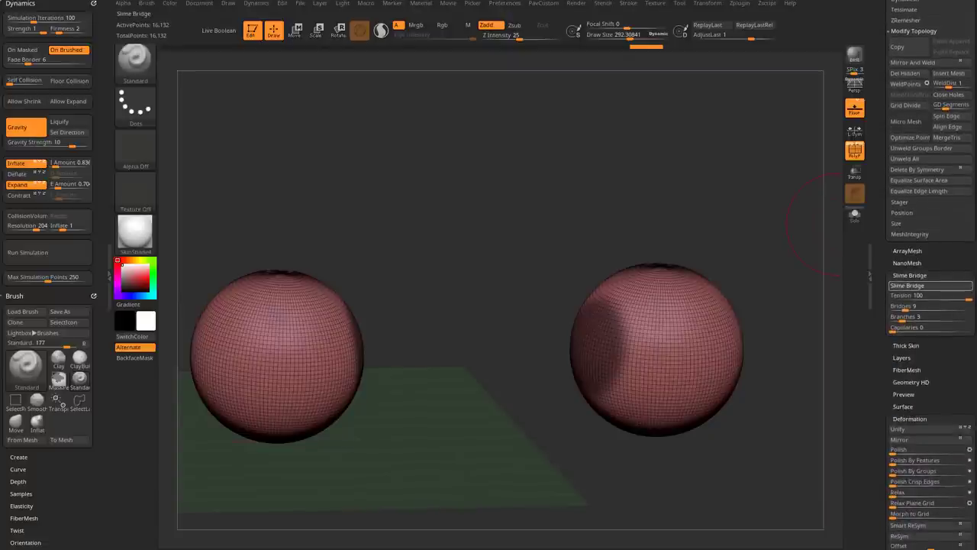
pyautogui.click(931, 285)
pyautogui.hotkey('ctrl', 'z')
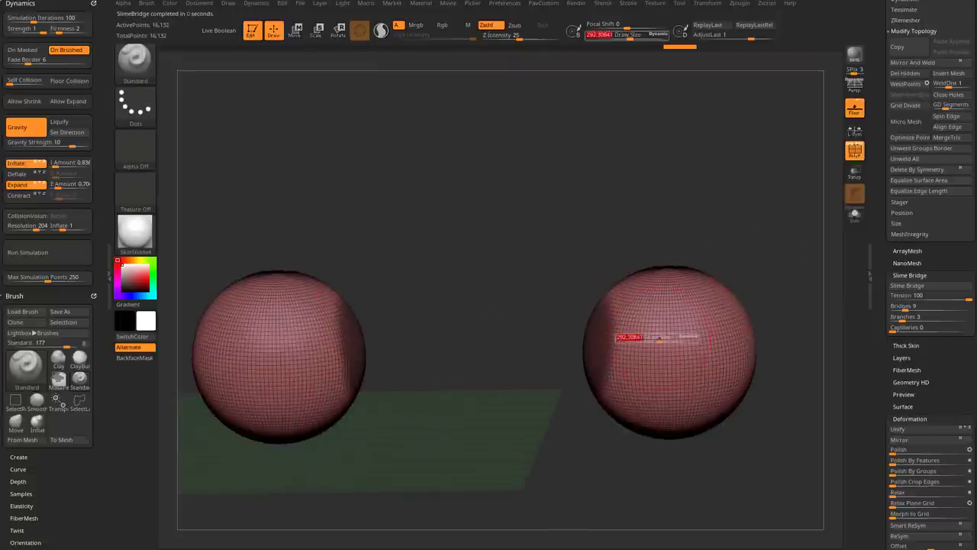
# Clear the mask and remesh the two spheres twice with ZRemesher set to Half.
pyautogui.scroll(5, 840, 239)
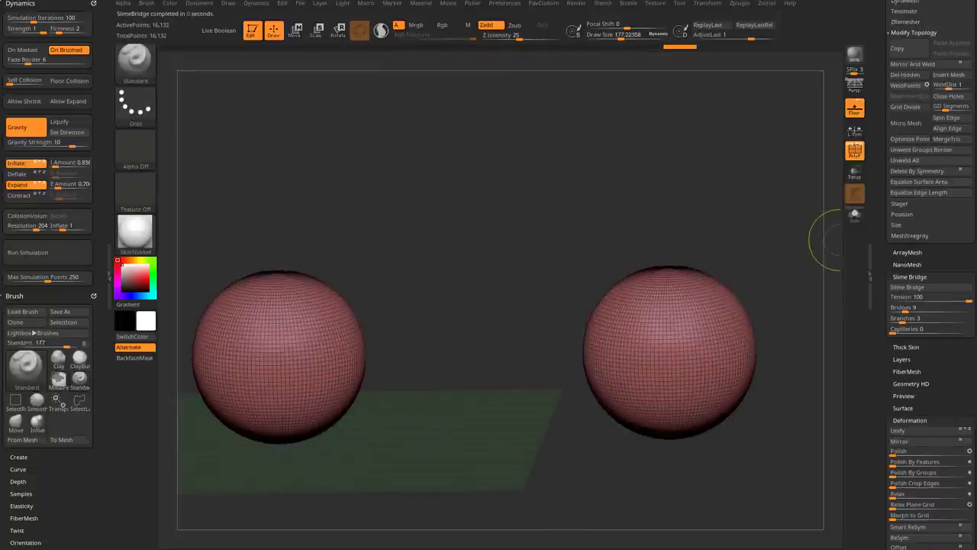
pyautogui.click(914, 199)
pyautogui.click(905, 188)
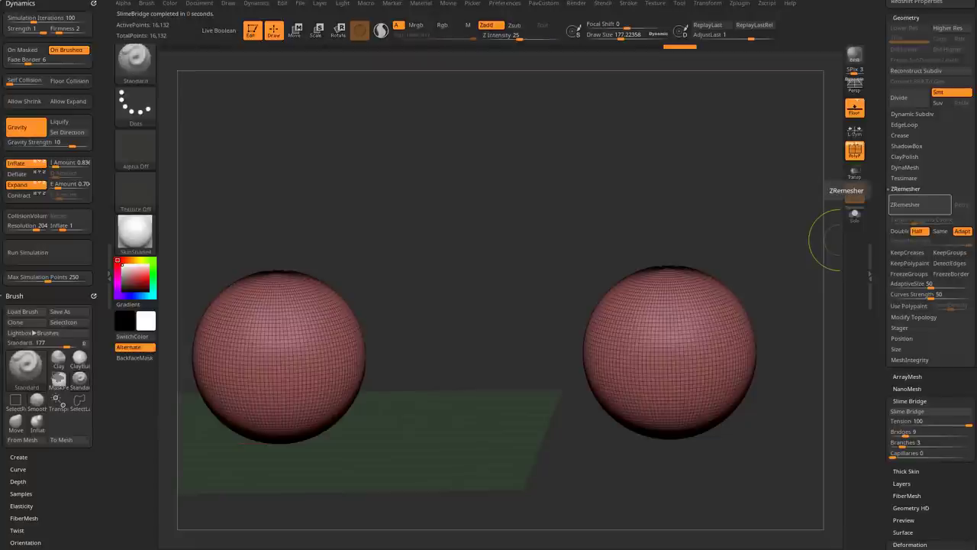
pyautogui.click(905, 203)
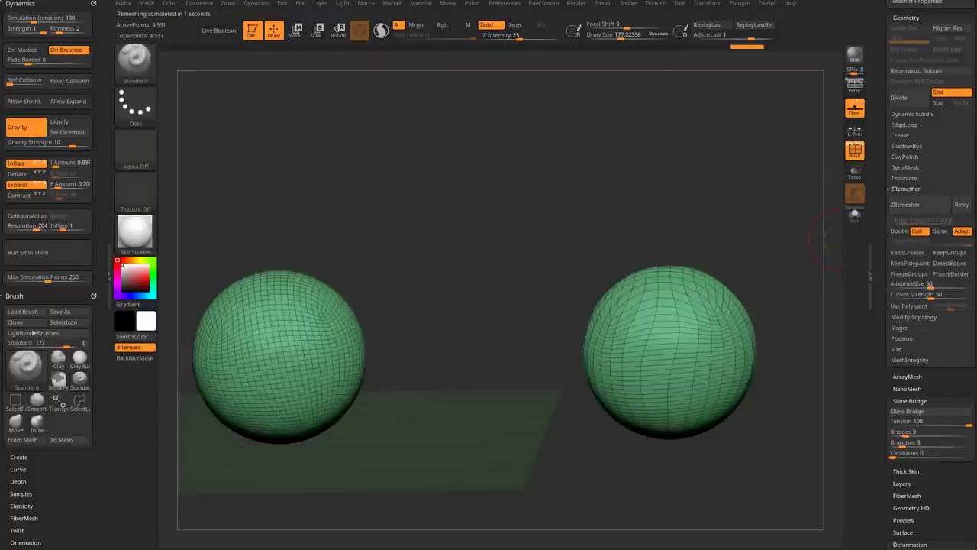
pyautogui.click(906, 204)
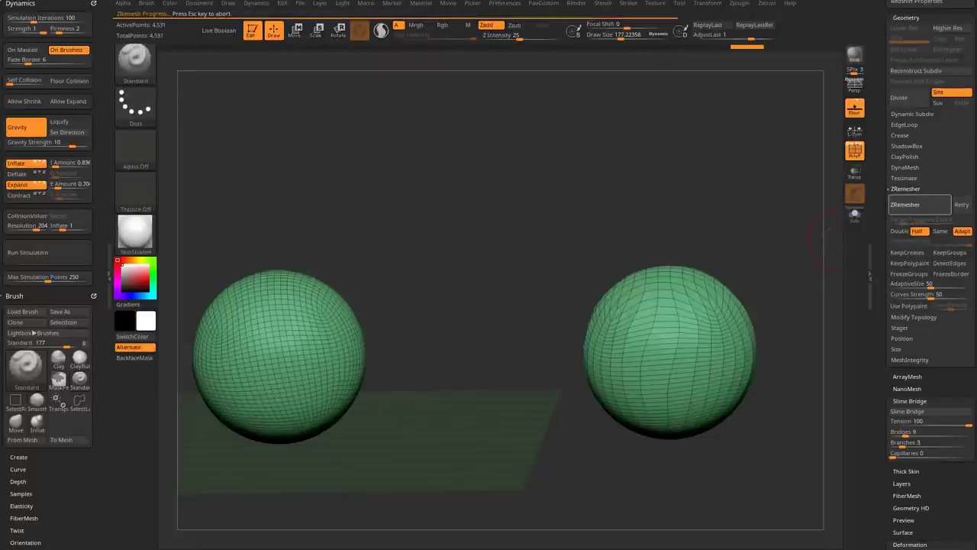
# Mask the facing sides of the two low-resolution spheres.
pyautogui.moveTo(829, 244)
pyautogui.mouseDown()
pyautogui.moveTo(710, 252)
pyautogui.moveTo(371, 321)
pyautogui.moveTo(460, 353)
pyautogui.mouseUp()
pyautogui.press('ctrl')
pyautogui.moveTo(754, 292); pyautogui.dragTo(790, 225)
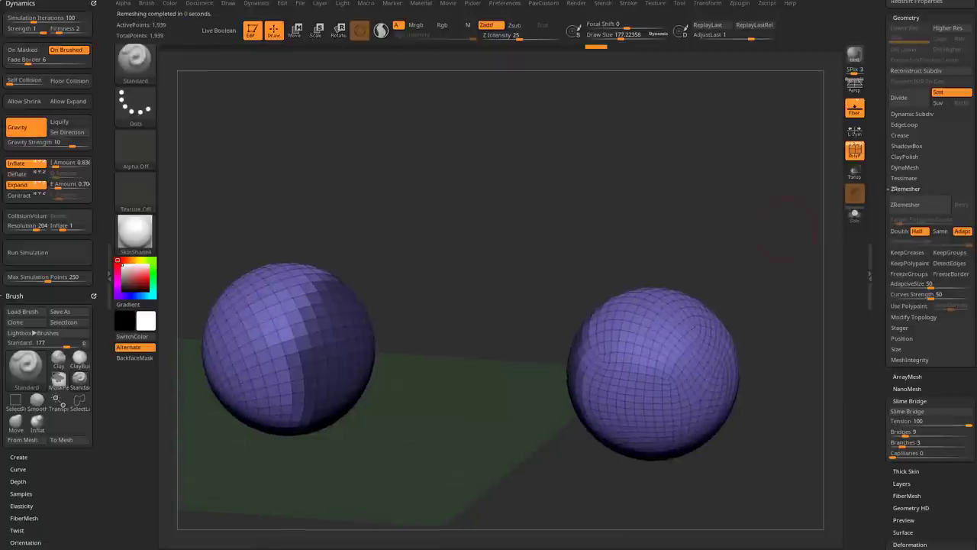
# Try Slime Bridge on the remeshed spheres with 9 bridges and 3 branches, examine the thick strands, and undo it.
pyautogui.scroll(-1, 932, 306)
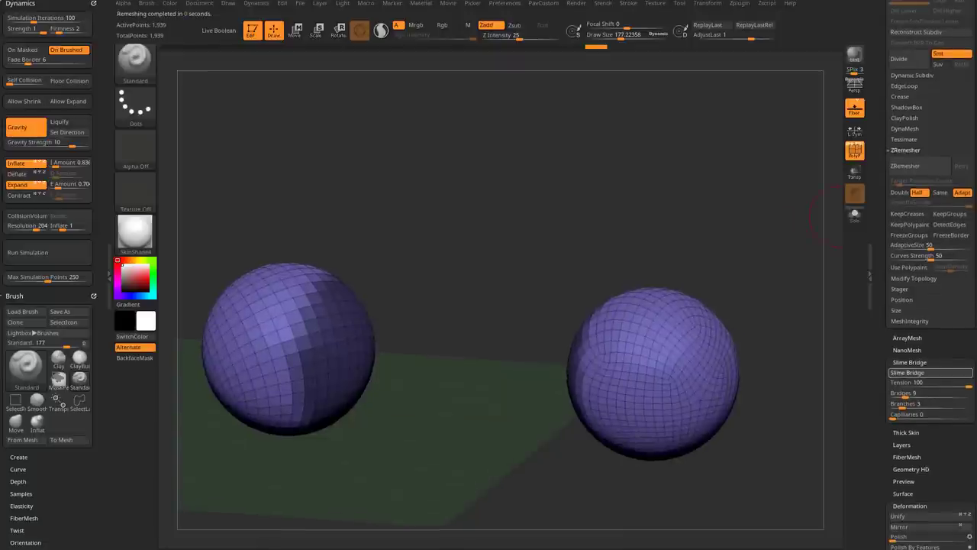
pyautogui.click(931, 371)
pyautogui.moveTo(427, 487); pyautogui.dragTo(821, 332)
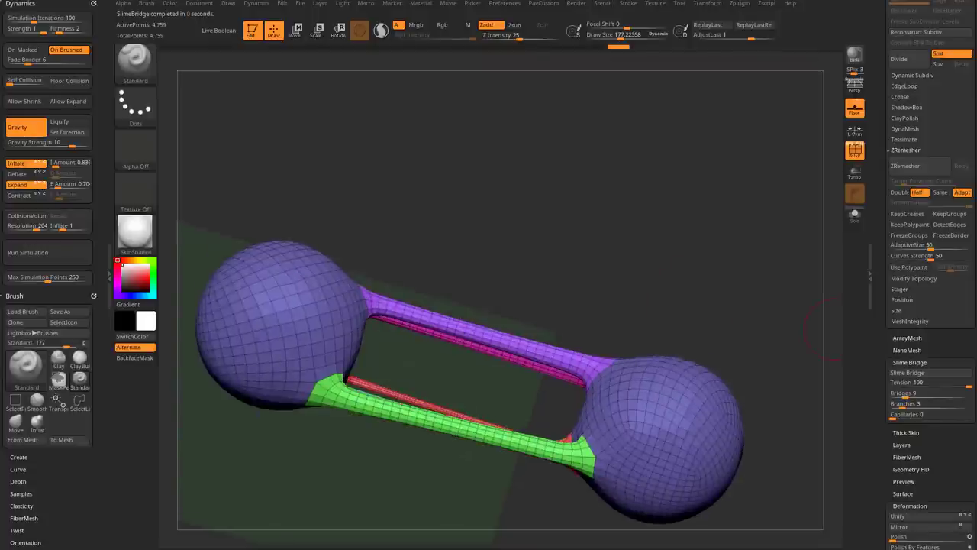
pyautogui.click(916, 392)
pyautogui.press('Return')
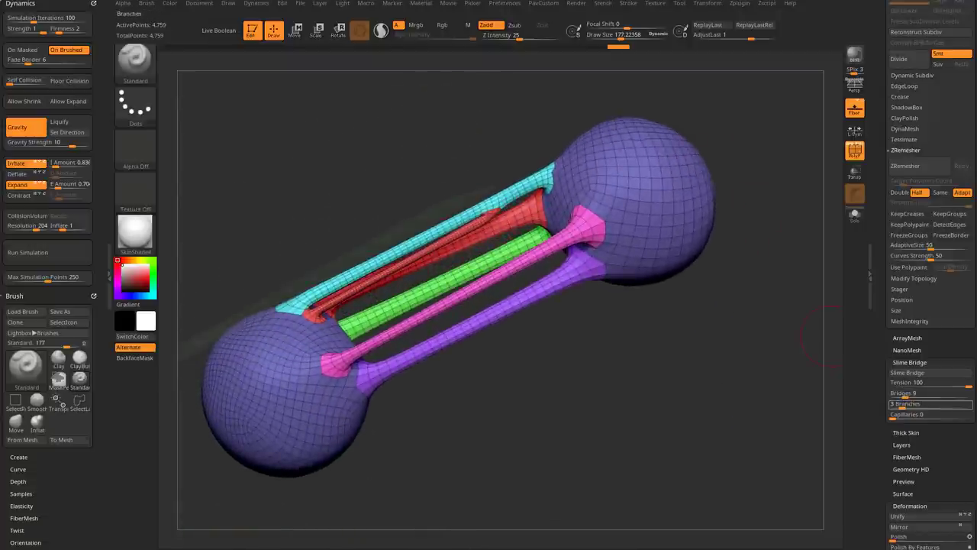
pyautogui.keyDown('shift'); pyautogui.moveTo(641, 320); pyautogui.dragTo(641, 242); pyautogui.keyUp('shift')
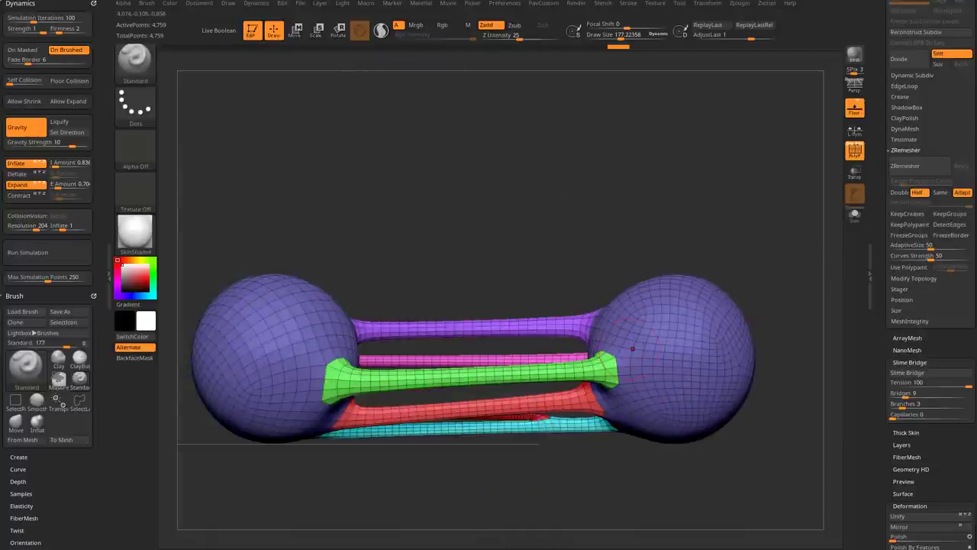
pyautogui.hotkey('ctrl', 'z')
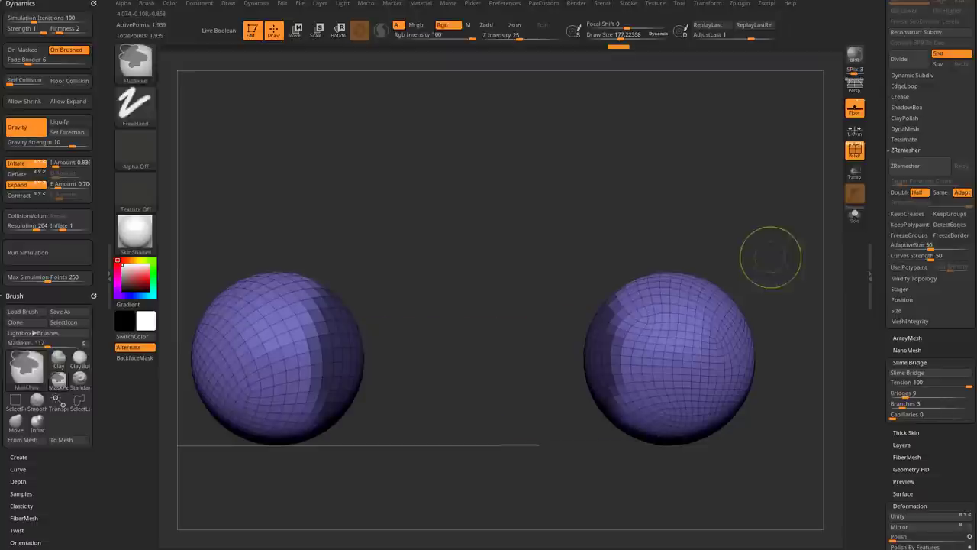
# Set Bridges to 46 and Branches to 0, try Slime Bridge between the masked spheres, and undo it.
pyautogui.moveTo(917, 403); pyautogui.dragTo(890, 403)
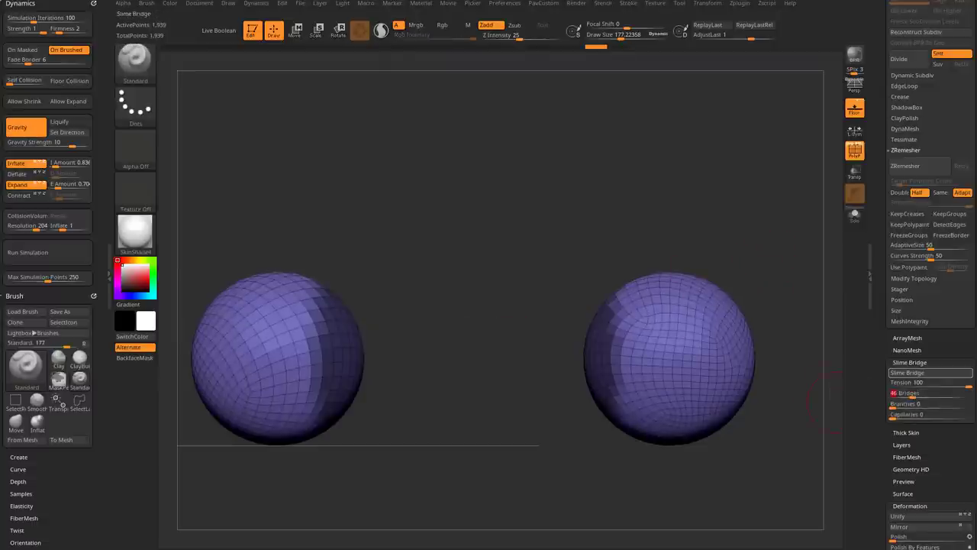
pyautogui.press('Return')
pyautogui.hotkey('ctrl', 'z')
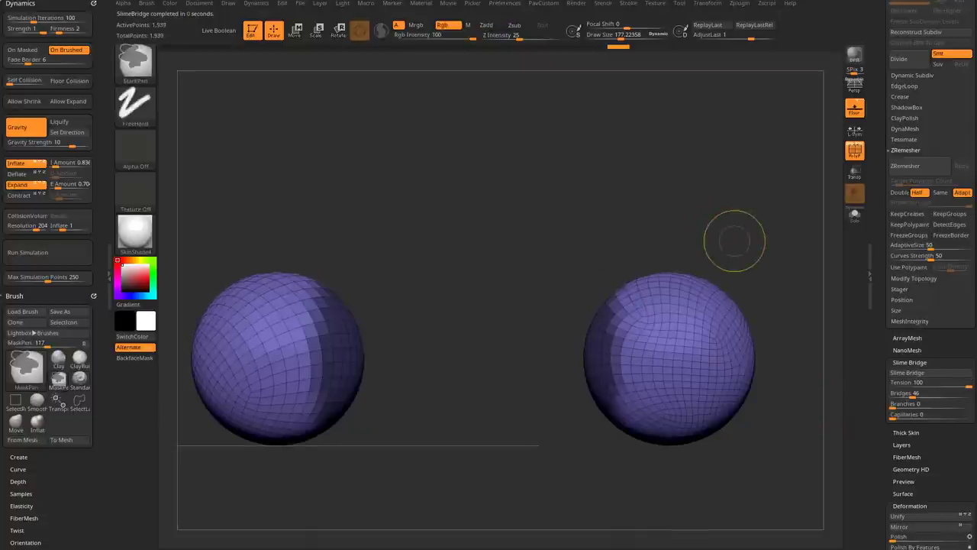
# Generate the Slime Bridge between the masked spheres with 46 bridges and 0 branches, and look over the strands.
pyautogui.click(910, 362)
pyautogui.moveTo(794, 473); pyautogui.dragTo(687, 279)
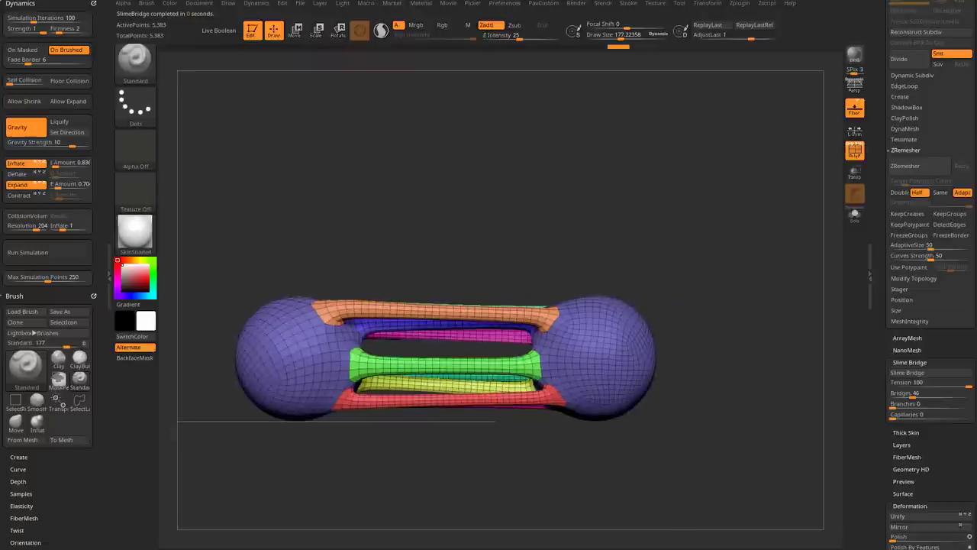
pyautogui.keyDown('alt'); pyautogui.moveTo(620, 274); pyautogui.dragTo(625, 320); pyautogui.keyUp('alt')
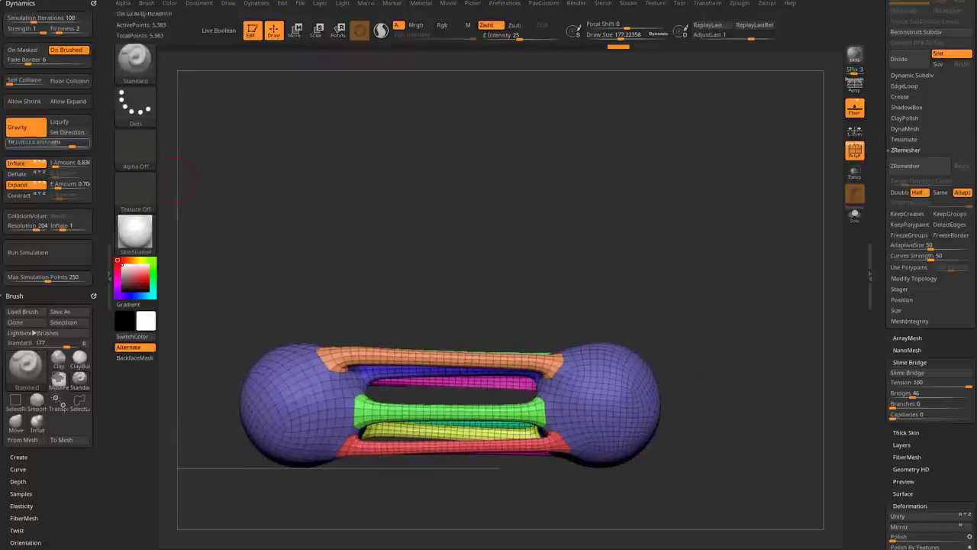
# Isolate the two spheres' polygroup, mask both spheres completely, and open the Masking settings.
pyautogui.keyDown('ctrl'); pyautogui.keyDown('shift'); pyautogui.click(608, 372); pyautogui.keyUp('shift'); pyautogui.keyUp('ctrl')
pyautogui.keyDown('ctrl'); pyautogui.click(741, 285); pyautogui.keyUp('ctrl')
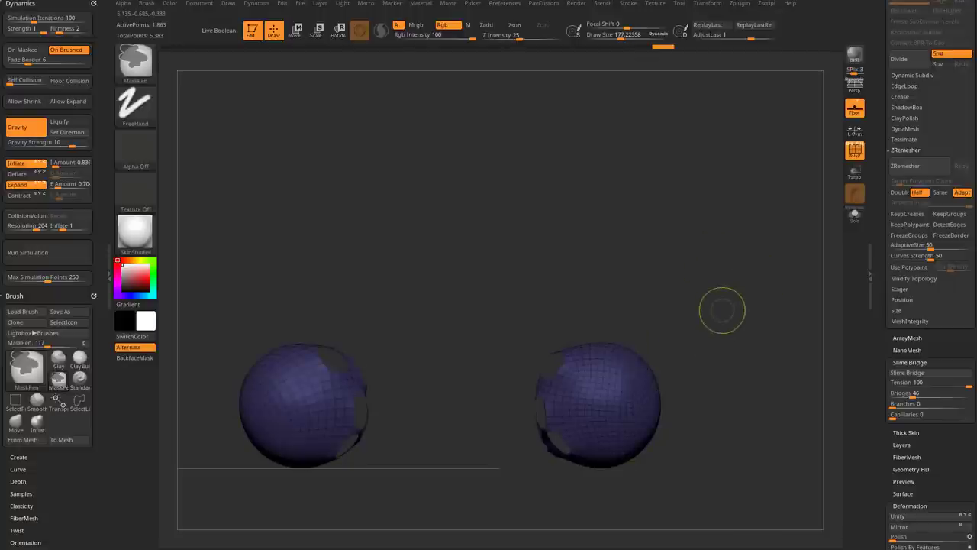
pyautogui.click(910, 360)
pyautogui.click(909, 481)
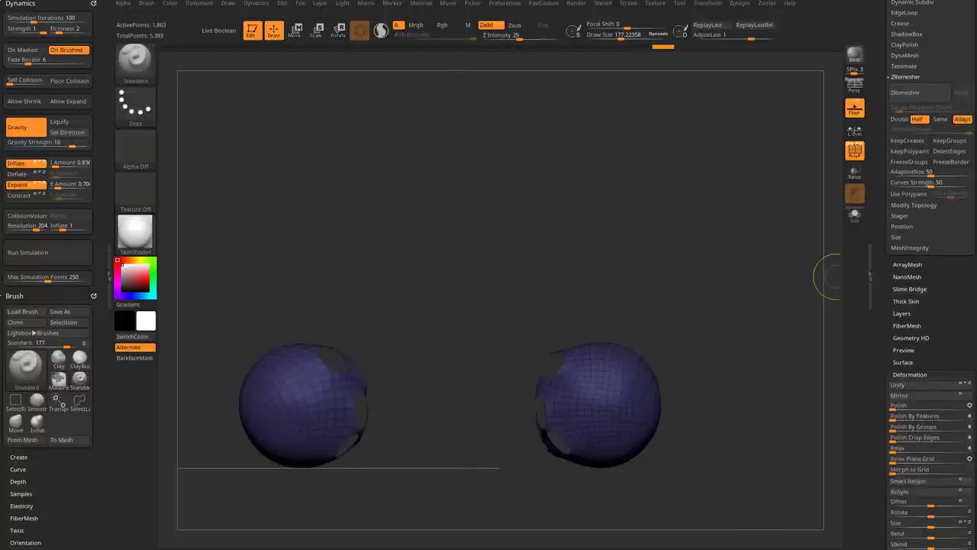
pyautogui.scroll(-3, 931, 305)
pyautogui.click(909, 268)
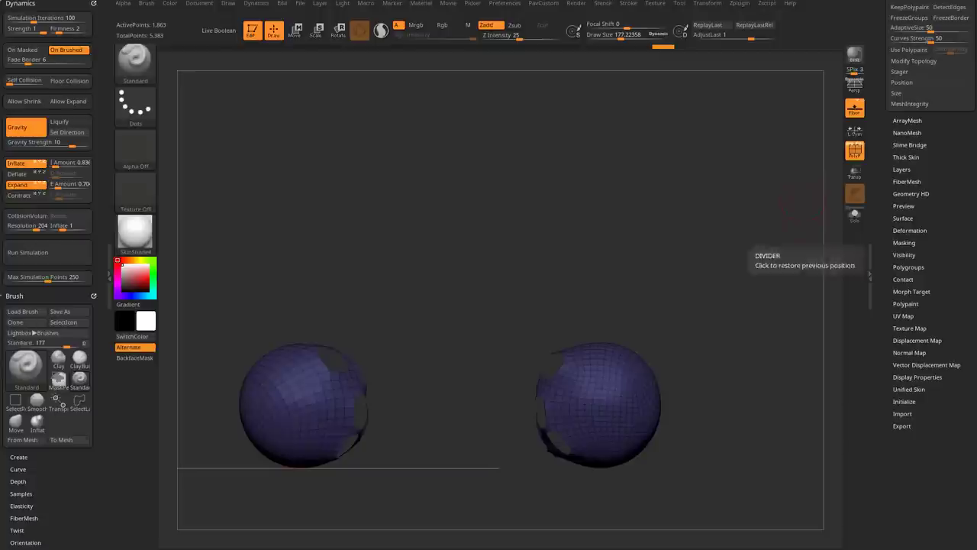
pyautogui.scroll(1, 843, 249)
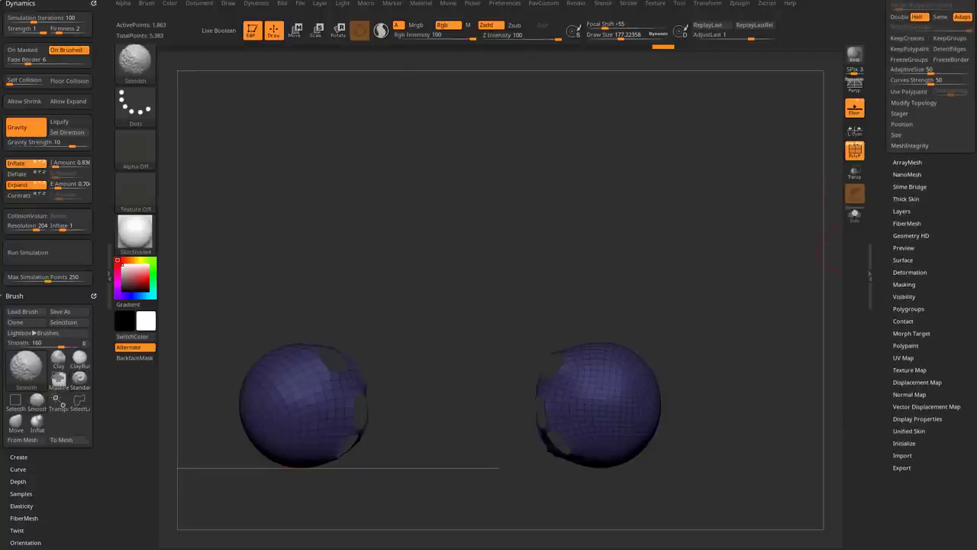
pyautogui.click(904, 283)
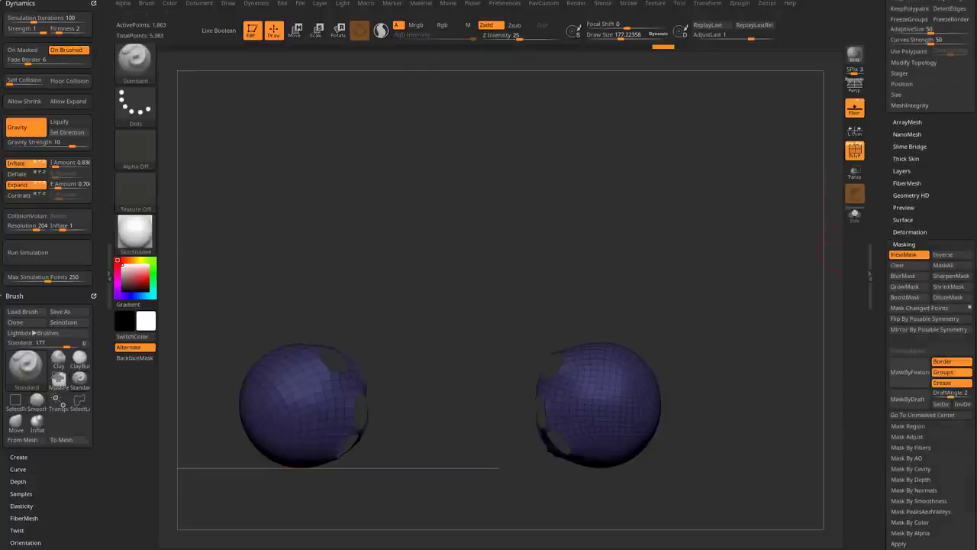
# Toggle the mask display off and back on, and show the strands together with the masked spheres again.
pyautogui.hotkey('ctrl', 'h')
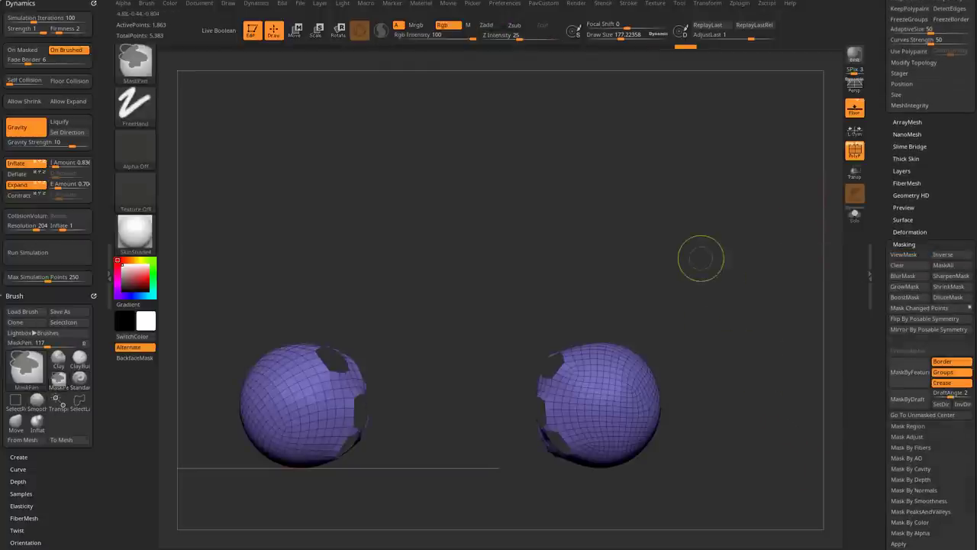
pyautogui.hotkey('ctrl', 'h')
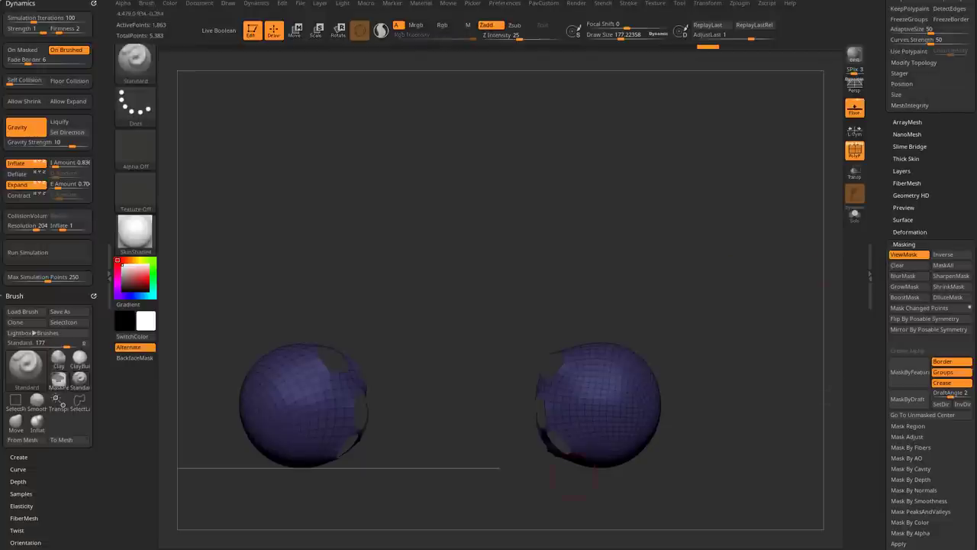
pyautogui.hotkey('ctrl', 'shift', 'z')
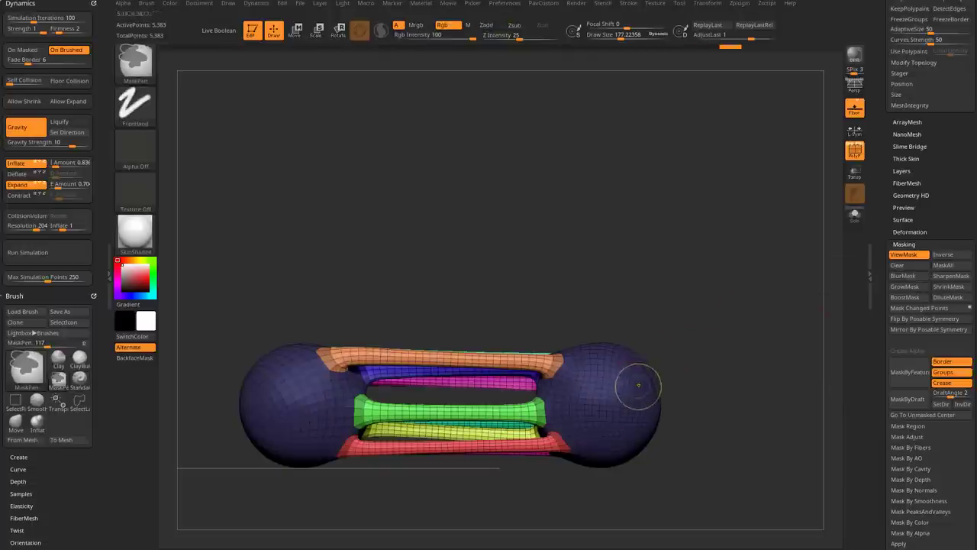
pyautogui.hotkey('ctrl', 'shift', 'z')
pyautogui.hotkey('ctrl', 'shift', 'z')
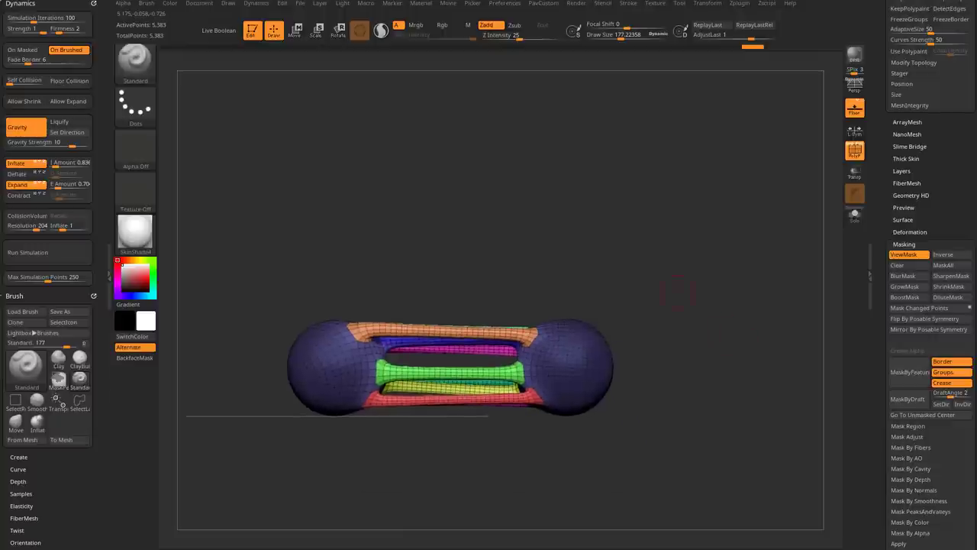
# Try running the Dynamics gravity simulation on the bridge with the spheres masked, and undo it.
pyautogui.click(28, 252)
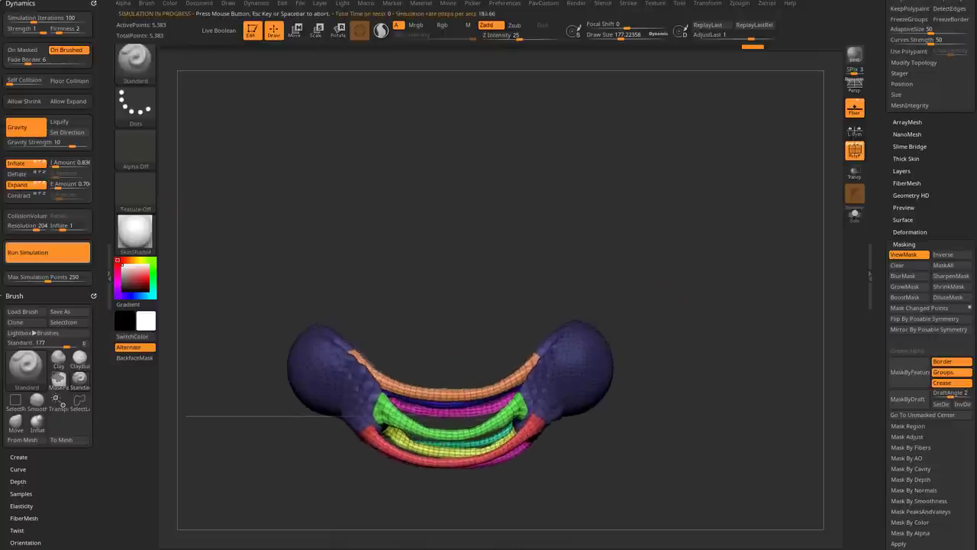
pyautogui.moveTo(733, 252); pyautogui.dragTo(693, 246)
pyautogui.hotkey('ctrl', 'z')
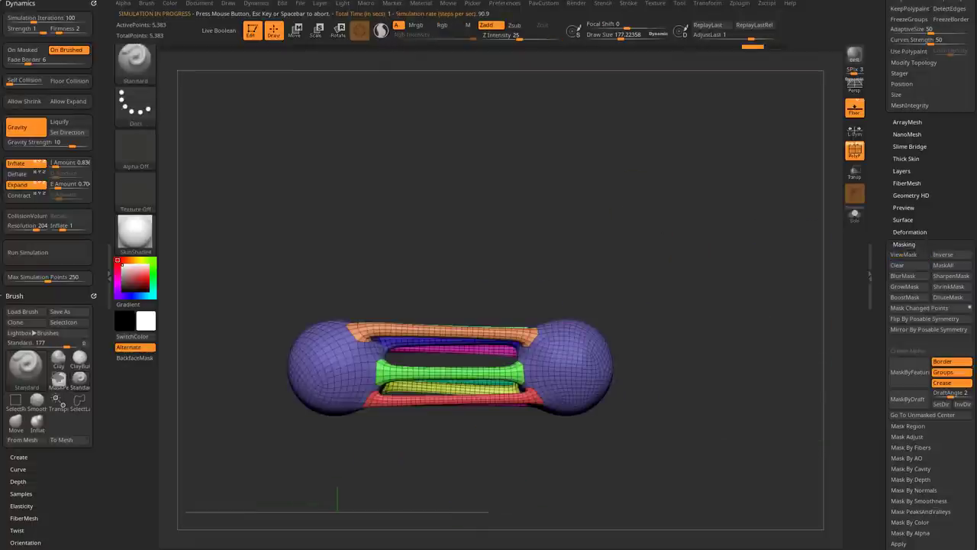
pyautogui.hotkey('ctrl', 'z')
# Restore the mask on the spheres and run the gravity simulation until the strands sag deeply between them.
pyautogui.hotkey('ctrl', 'shift', 'z')
pyautogui.hotkey('ctrl', 'shift', 'z')
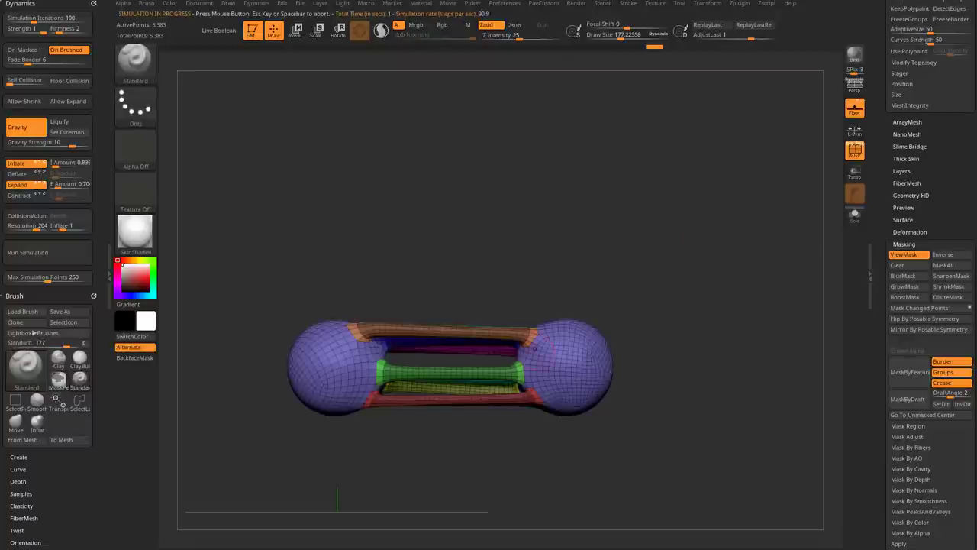
pyautogui.hotkey('ctrl', 'z')
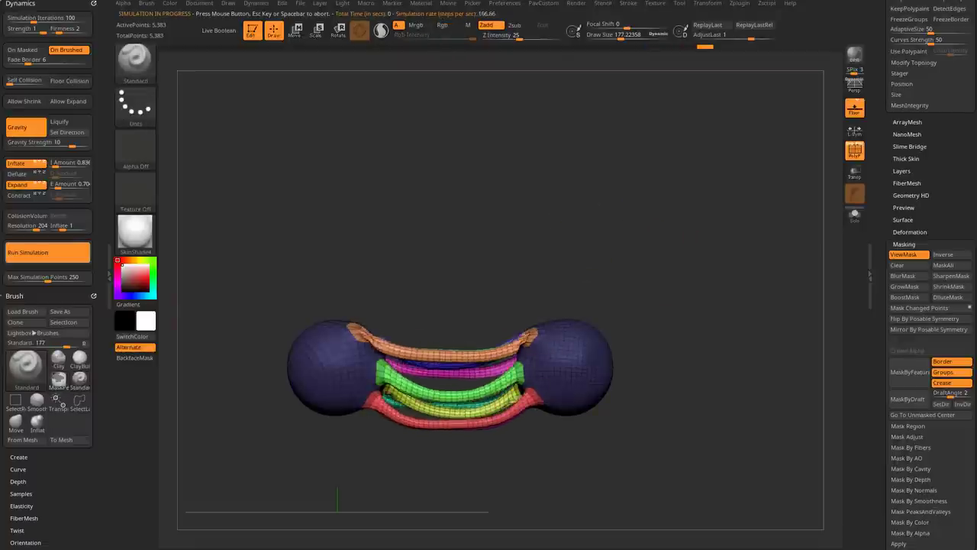
pyautogui.moveTo(732, 229); pyautogui.dragTo(752, 218)
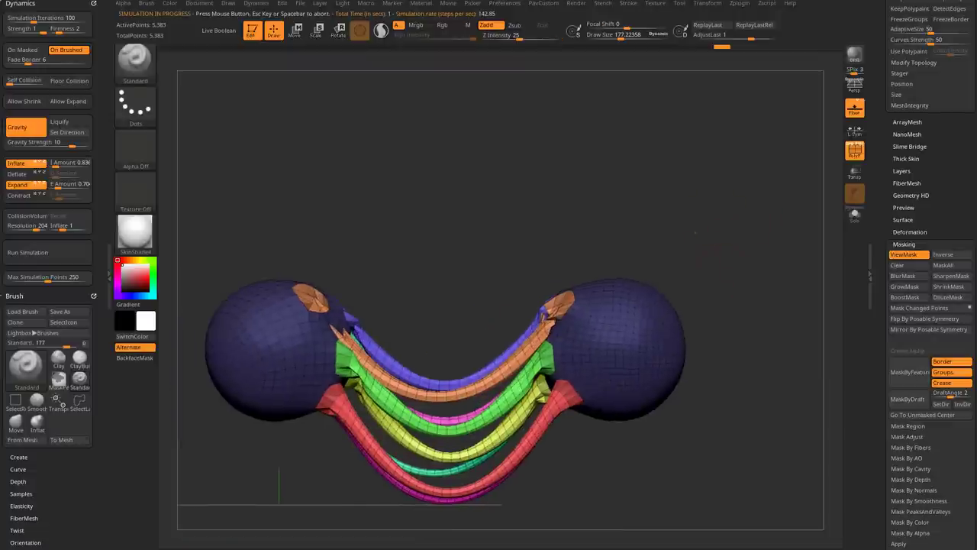
# Hide the two spheres and delete the hidden geometry, keeping only the sagging strands.
pyautogui.keyDown('ctrl'); pyautogui.keyDown('shift'); pyautogui.click(707, 301); pyautogui.keyUp('shift'); pyautogui.keyUp('ctrl')
pyautogui.keyDown('ctrl'); pyautogui.keyDown('shift'); pyautogui.click(718, 191); pyautogui.keyUp('shift'); pyautogui.keyUp('ctrl')
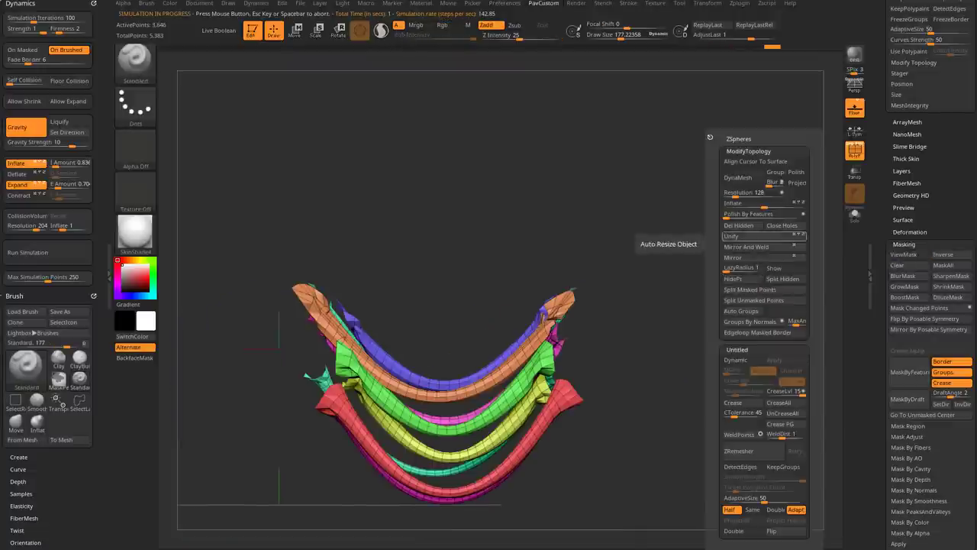
pyautogui.moveTo(761, 273); pyautogui.dragTo(763, 328)
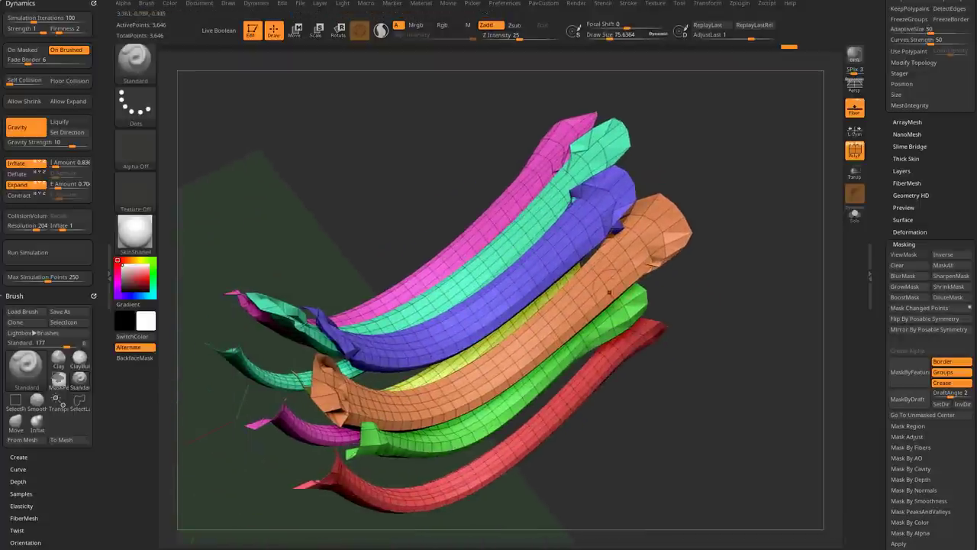
# Switch to the ZModeler brush and assign a new polygroup to one lengthwise polyloop on the orange strand.
pyautogui.press('b')
pyautogui.press('z')
pyautogui.press('m')
pyautogui.press('space')
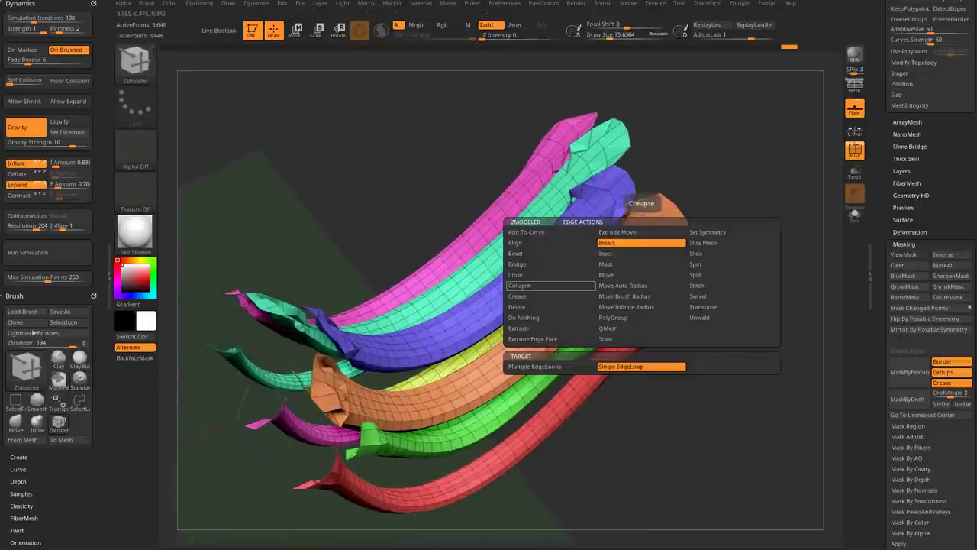
pyautogui.press('b')
pyautogui.press('z')
pyautogui.press('m')
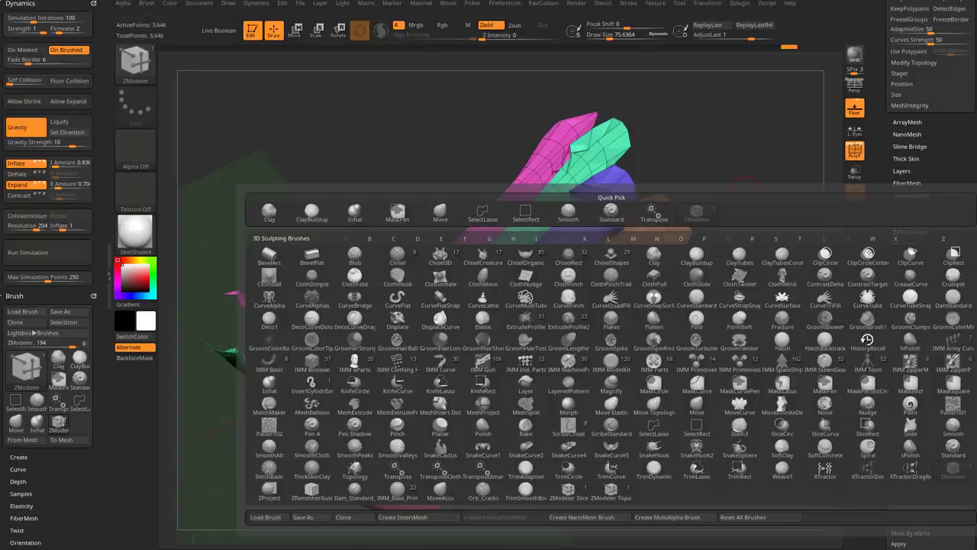
pyautogui.press('space')
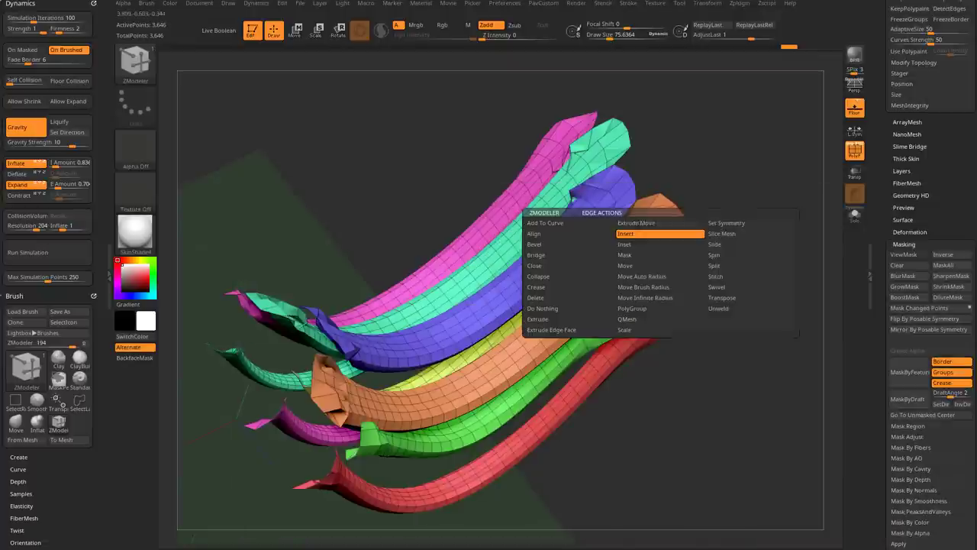
pyautogui.click(657, 318)
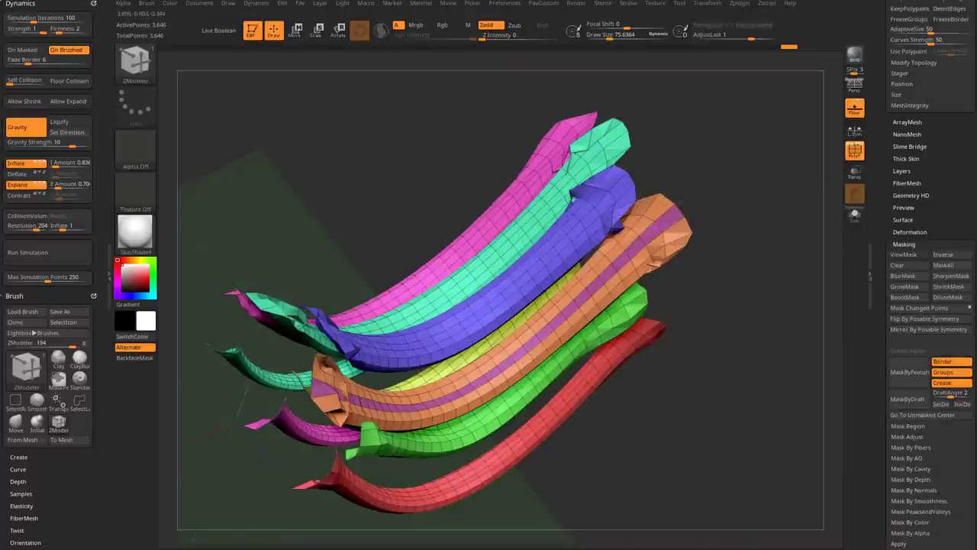
# Give pairs of adjacent lengthwise polyloops on the orange, blue, turquoise and magenta strands their own polygroups.
pyautogui.click(656, 221)
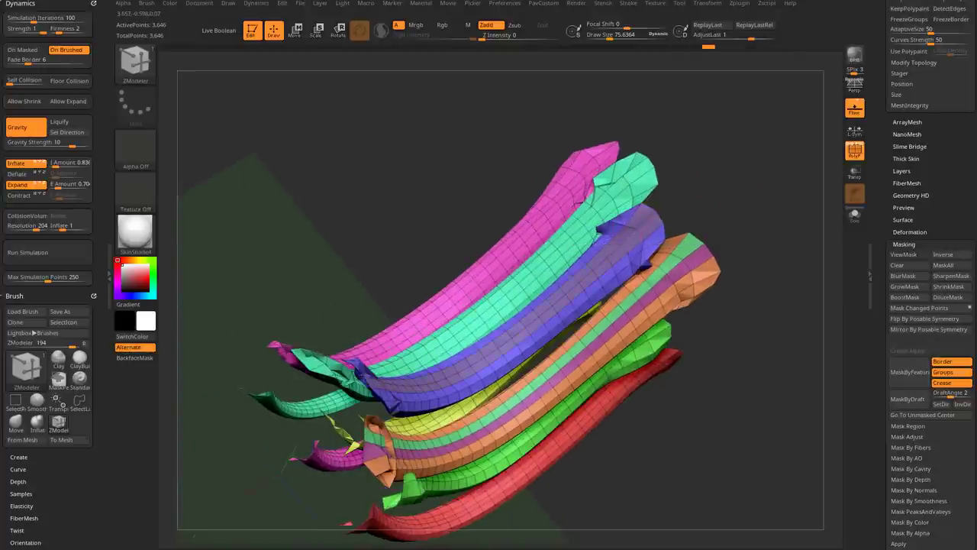
pyautogui.click(627, 187)
pyautogui.click(626, 187)
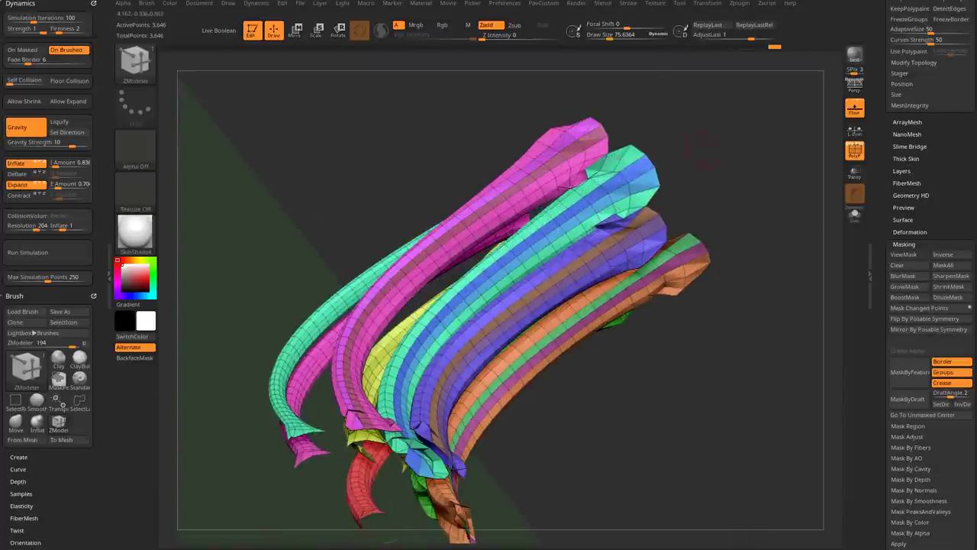
# Isolate the paired polygroup strips on the four strands and delete all the hidden geometry around them.
pyautogui.hotkey('ctrl', 'z')
pyautogui.hotkey('ctrl', 'z')
pyautogui.hotkey('ctrl', 'z')
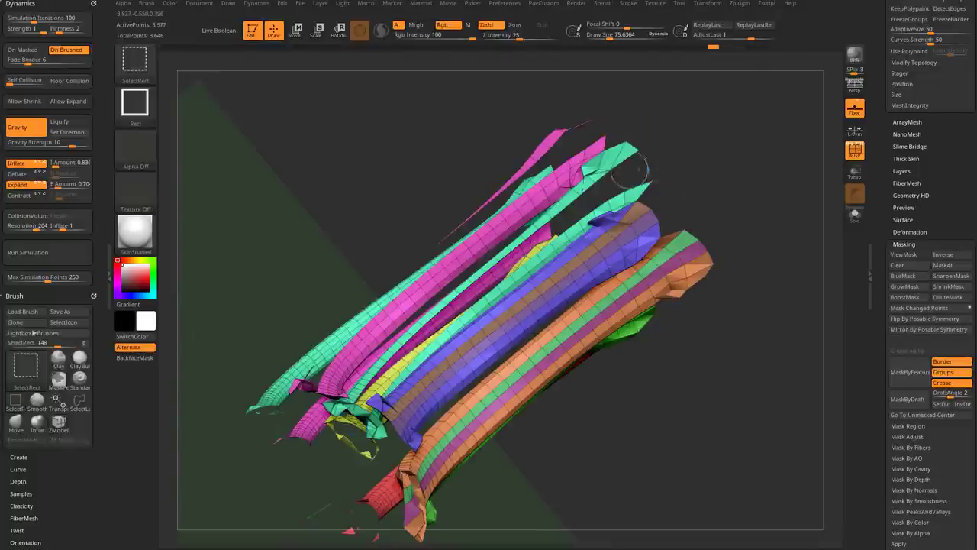
pyautogui.hotkey('ctrl', 'shift', 'z')
pyautogui.hotkey('ctrl', 'shift', 'z')
pyautogui.hotkey('ctrl', 'shift', 'z')
pyautogui.hotkey('ctrl', 'shift', 'z')
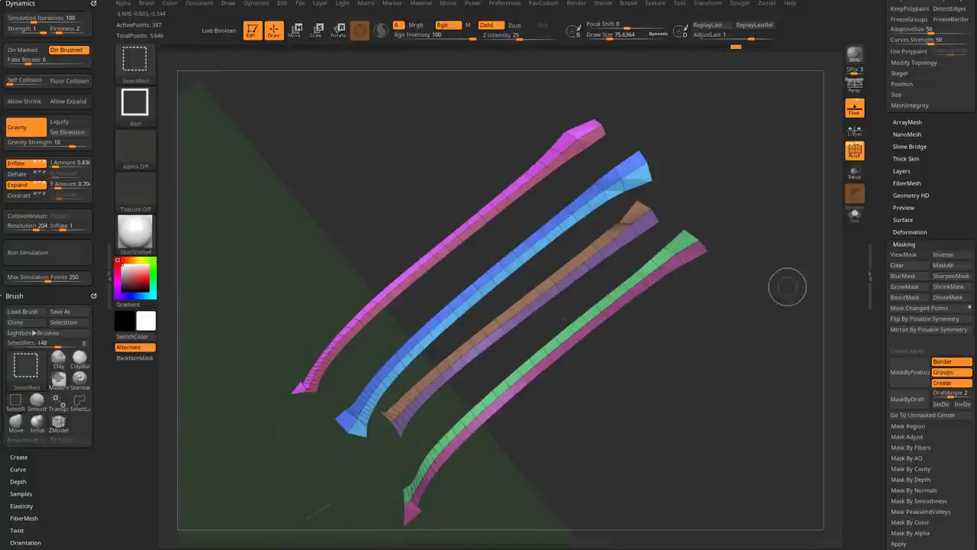
pyautogui.press('space')
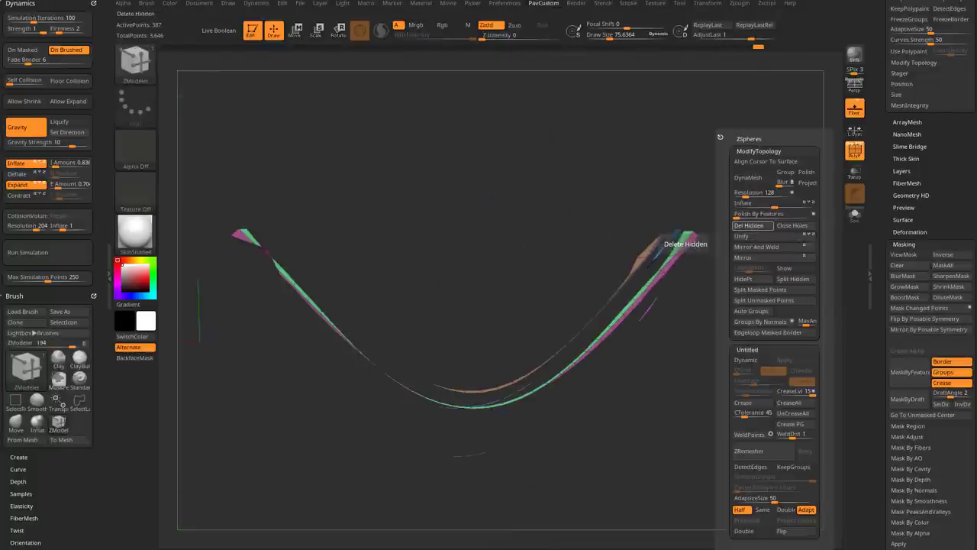
pyautogui.hotkey('ctrl', 'shift', 'z')
pyautogui.hotkey('ctrl', 'shift', 'z')
pyautogui.hotkey('ctrl', 'shift', 'z')
pyautogui.hotkey('ctrl', 'shift', 'z')
pyautogui.hotkey('ctrl', 'shift', 'z')
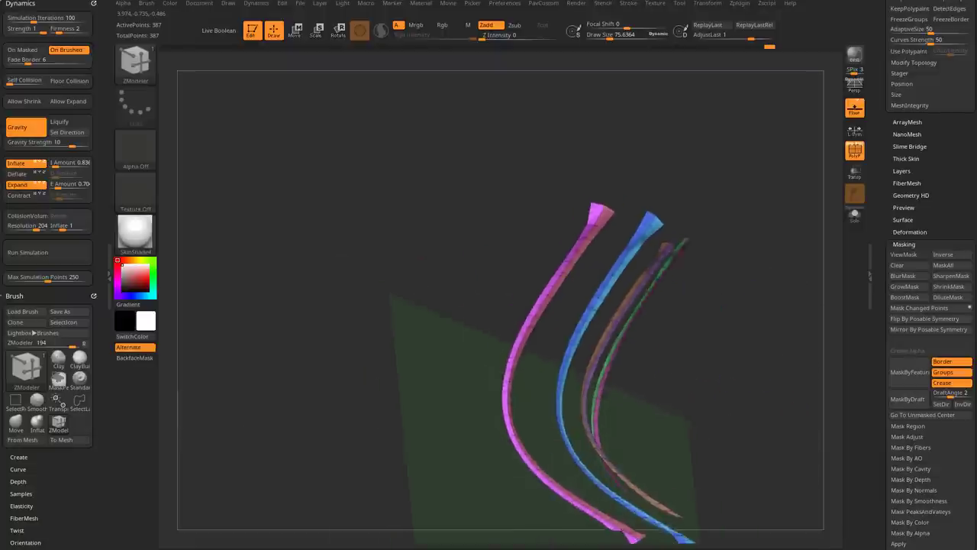
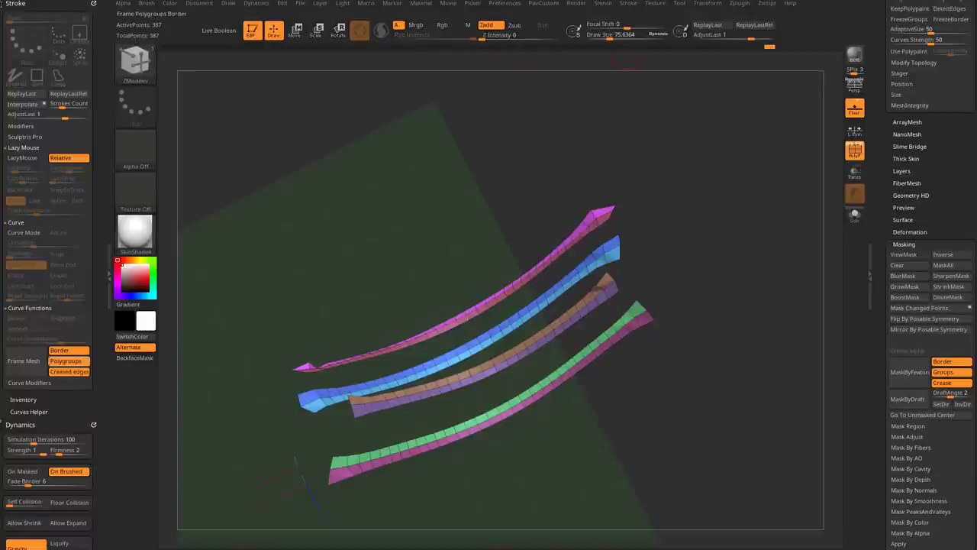
# Frame the strips with curves along polygroup borders only, with the Border and Creased edges options off.
pyautogui.click(69, 371)
pyautogui.click(60, 350)
pyautogui.click(24, 360)
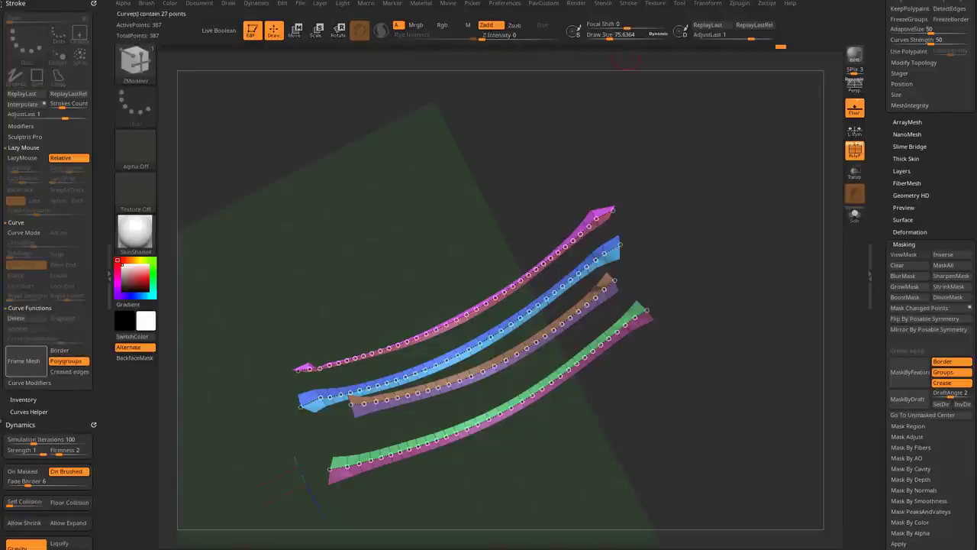
# Switch to the IMM Curve brush and pick an insert mesh from its library for the four strips.
pyautogui.press('b')
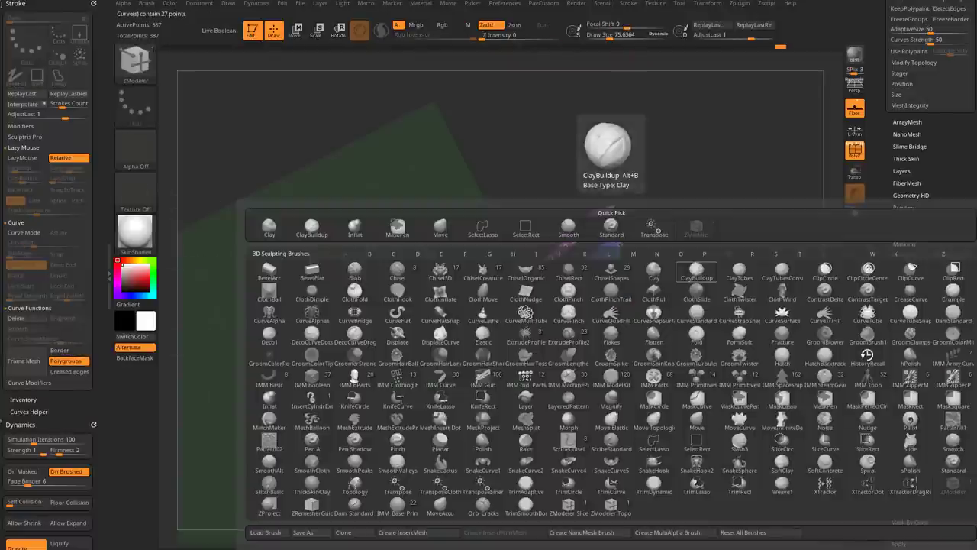
pyautogui.press('i')
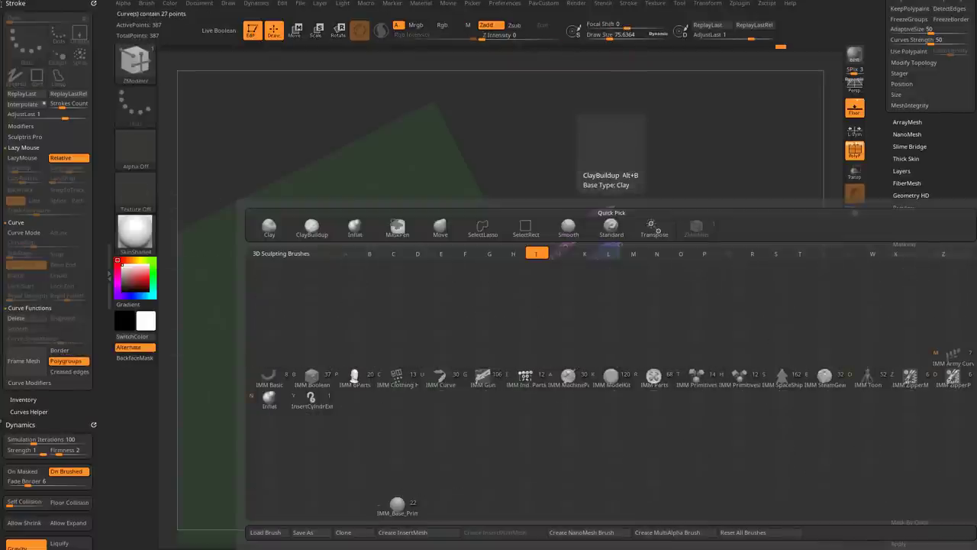
pyautogui.click(482, 377)
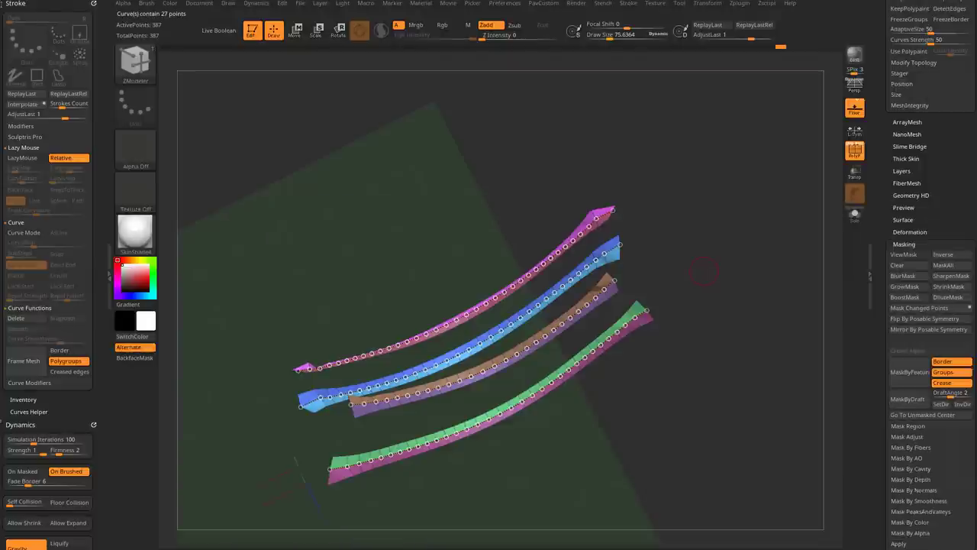
pyautogui.press('m')
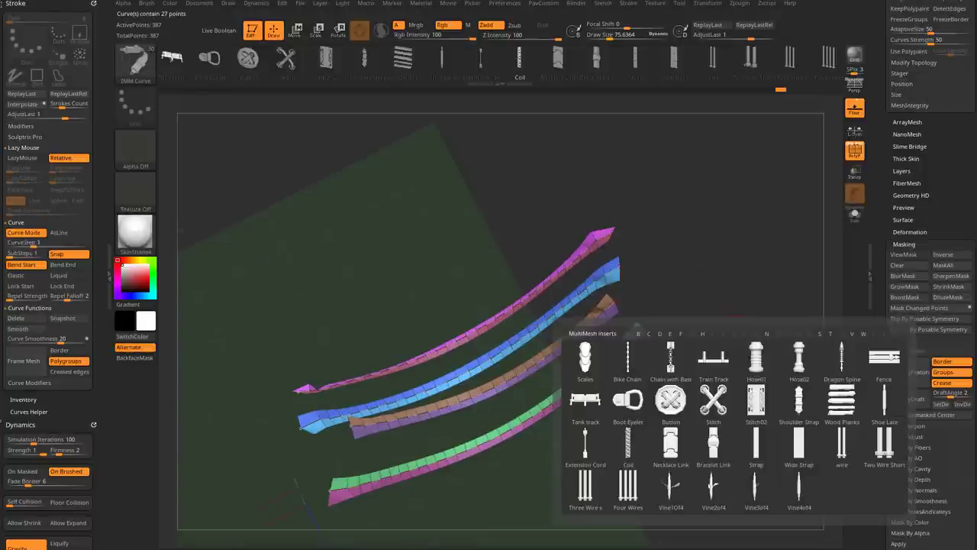
pyautogui.moveTo(427, 489); pyautogui.dragTo(489, 458)
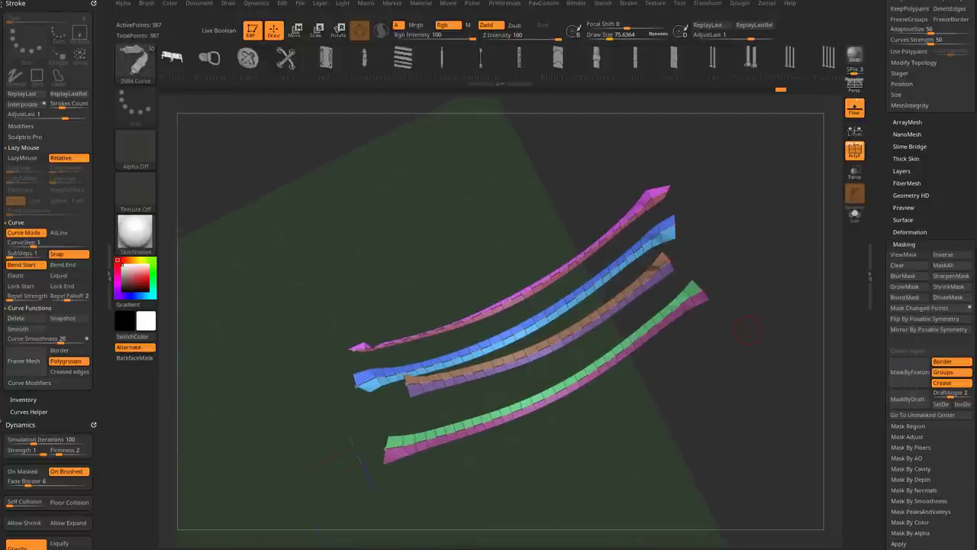
pyautogui.press('m')
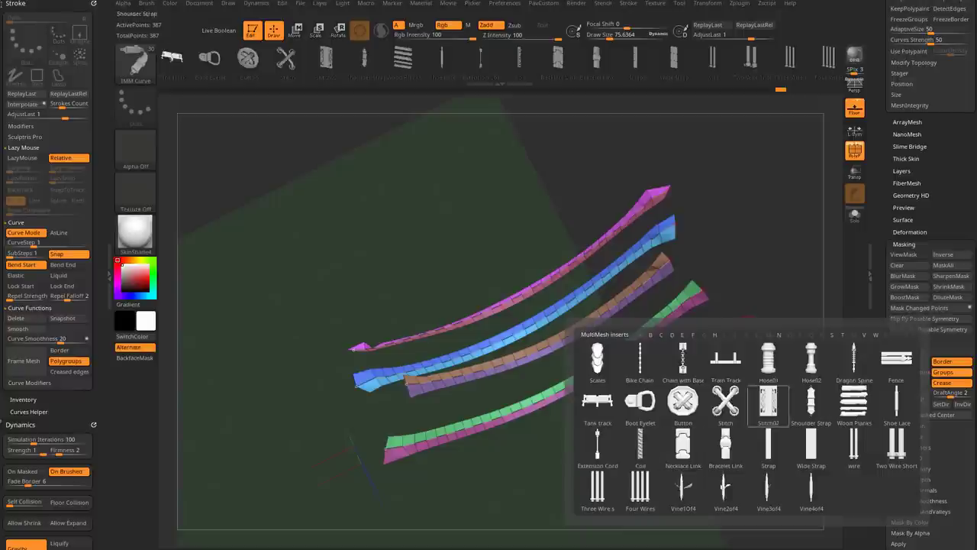
pyautogui.click(791, 413)
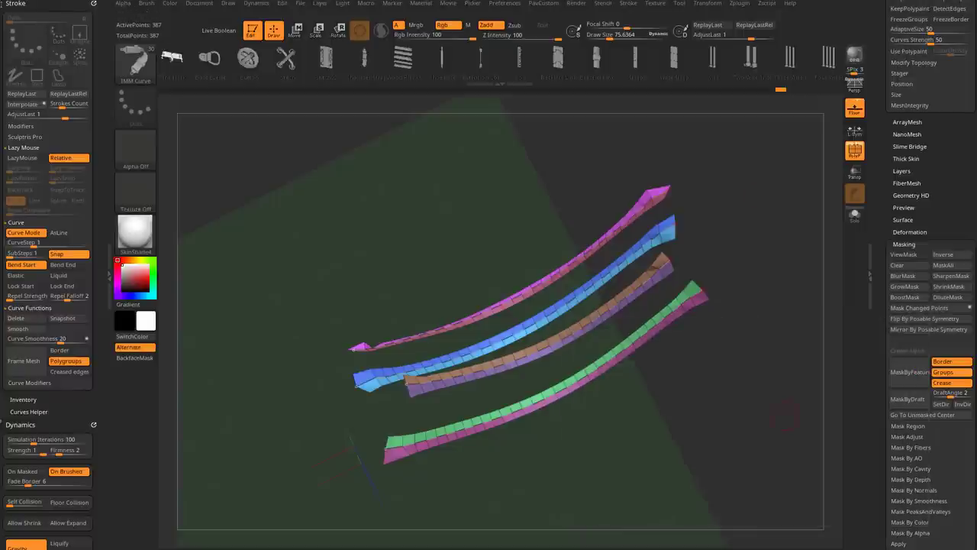
# Run the chosen insert mesh along the curves on all four strips and turn off the polyframe display.
pyautogui.click(663, 316)
pyautogui.moveTo(733, 343); pyautogui.dragTo(752, 397)
pyautogui.press('Right')
pyautogui.press('Right')
pyautogui.press('Right')
pyautogui.press('Right')
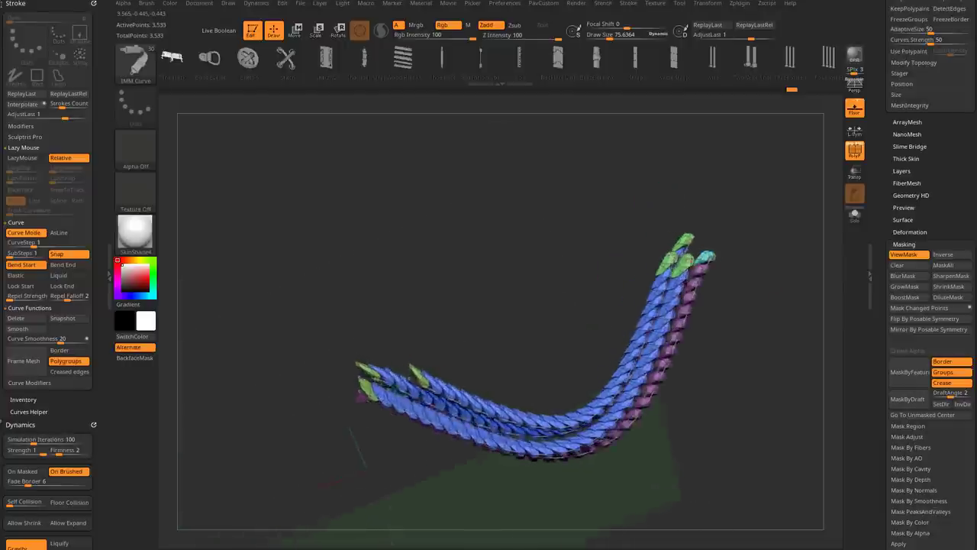
pyautogui.moveTo(748, 191); pyautogui.dragTo(711, 155)
pyautogui.moveTo(695, 189); pyautogui.dragTo(701, 260)
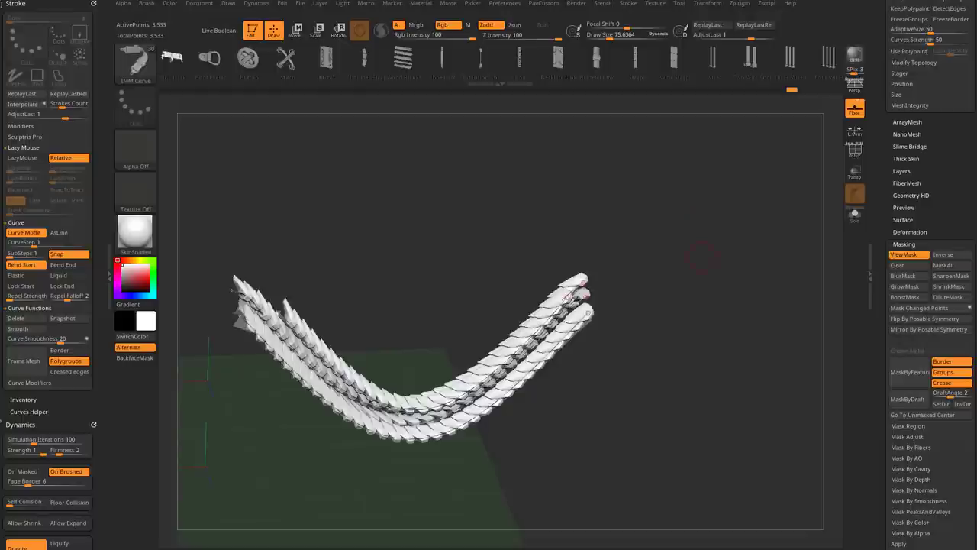
# Replace the inserted pieces on the curves with a hose mesh, using a draw size of about 38.
pyautogui.press('m')
pyautogui.click(766, 322)
pyautogui.moveTo(632, 395); pyautogui.dragTo(642, 384)
pyautogui.write('s64')
pyautogui.press('Return')
pyautogui.moveTo(576, 357); pyautogui.dragTo(555, 346)
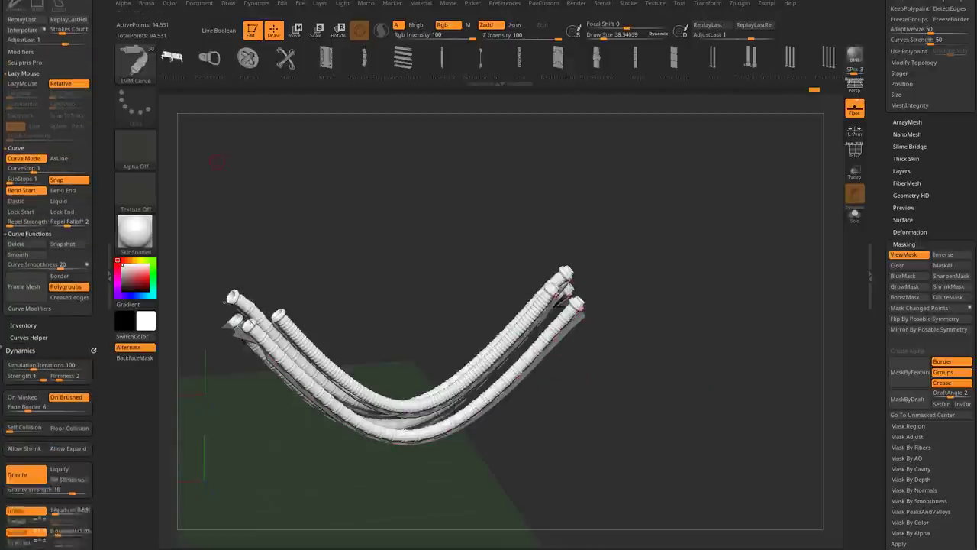
# Dock the Brush palette, set the IMM Curve brush's Imbed depth to 0 and regenerate the hoses on the curves.
pyautogui.click(146, 3)
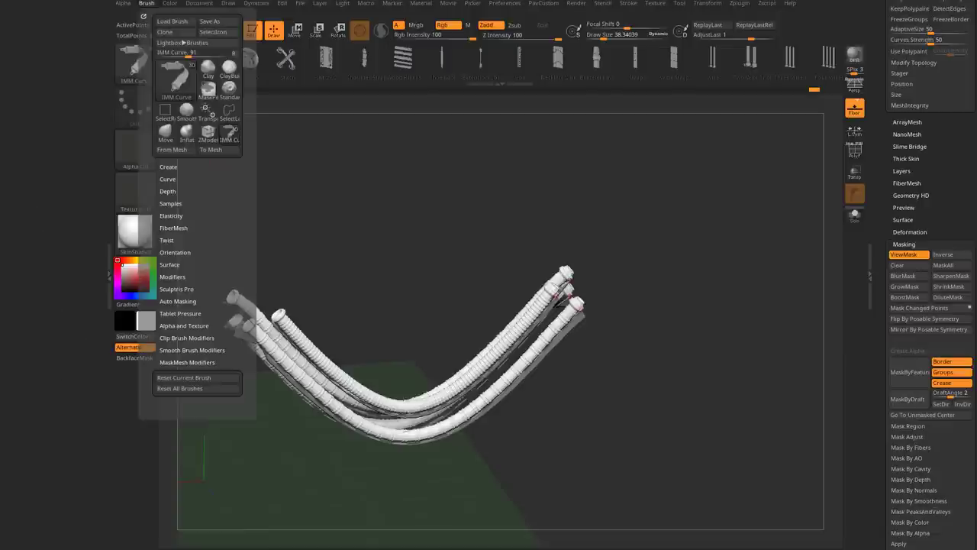
pyautogui.moveTo(142, 15); pyautogui.dragTo(46, 31)
pyautogui.click(17, 189)
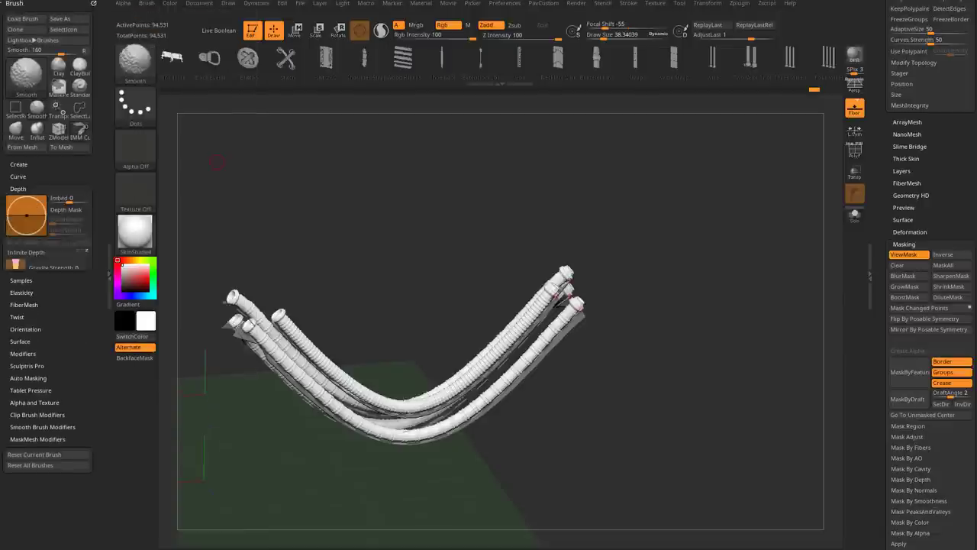
pyautogui.click(64, 198)
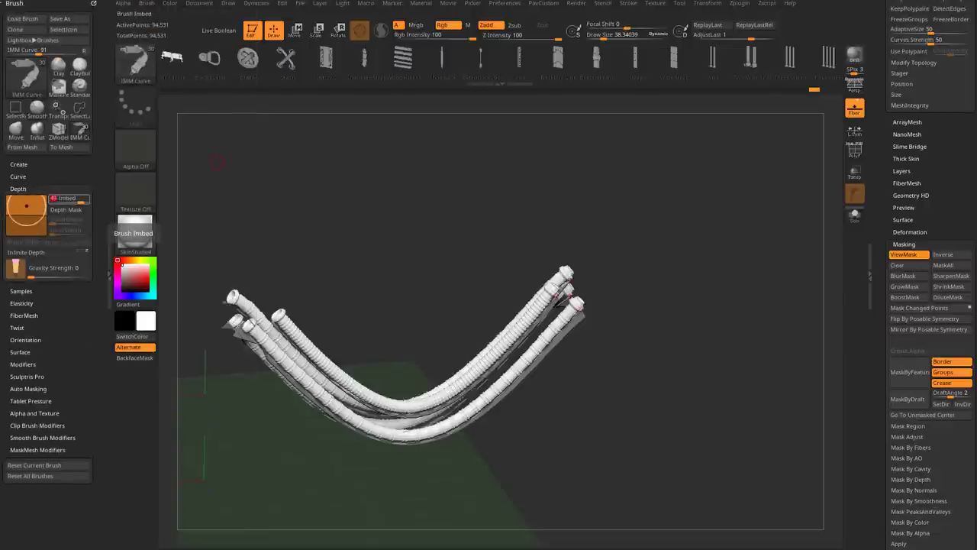
pyautogui.write('0')
pyautogui.press('Return')
pyautogui.click(511, 306)
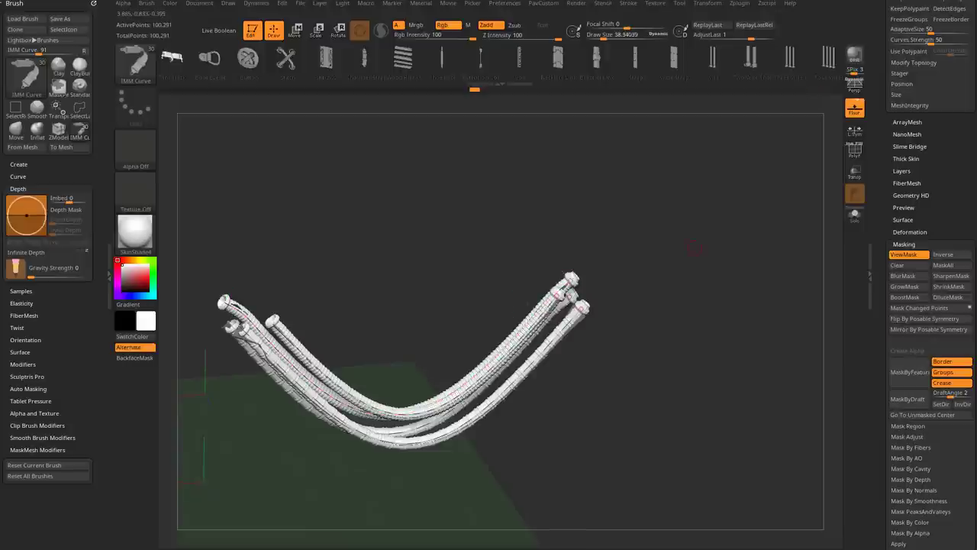
# Inspect the hose ends, undo the stray curve update and delete the curves from the hoses.
pyautogui.moveTo(694, 248); pyautogui.dragTo(692, 270)
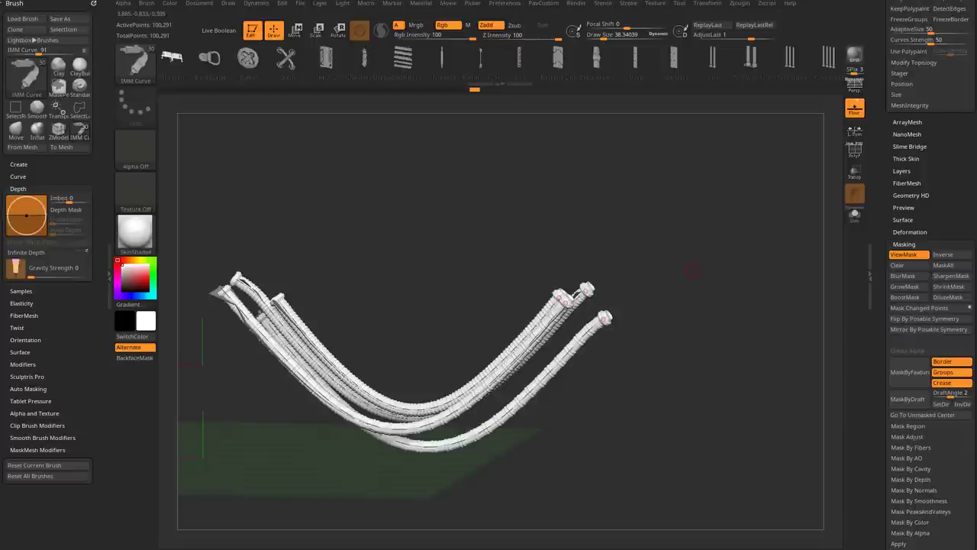
pyautogui.moveTo(692, 270); pyautogui.dragTo(540, 287)
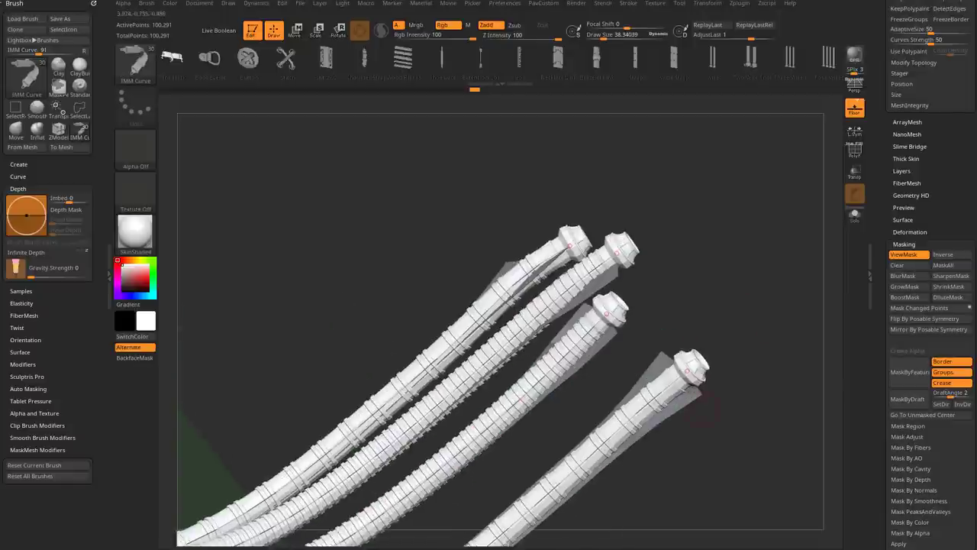
pyautogui.click(691, 393)
pyautogui.hotkey('ctrl', 'z')
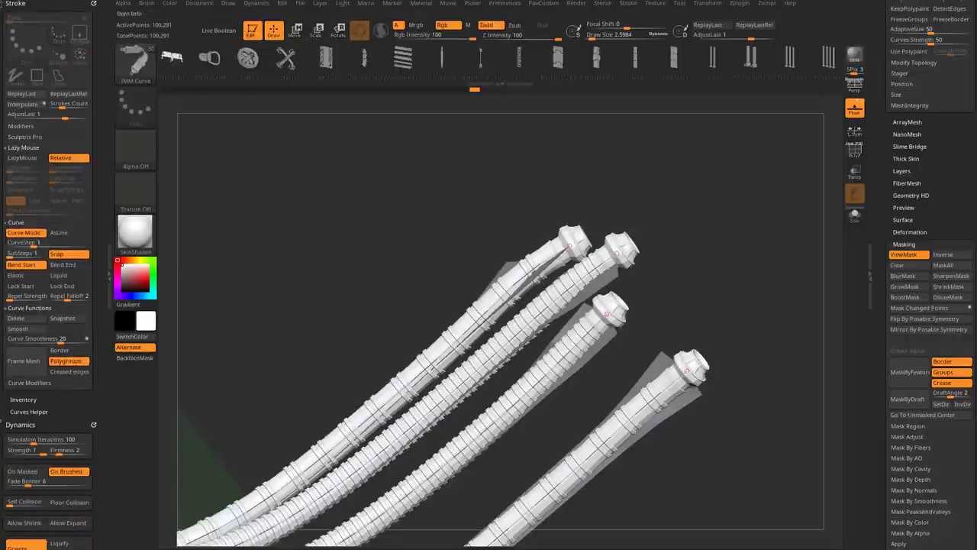
pyautogui.click(26, 318)
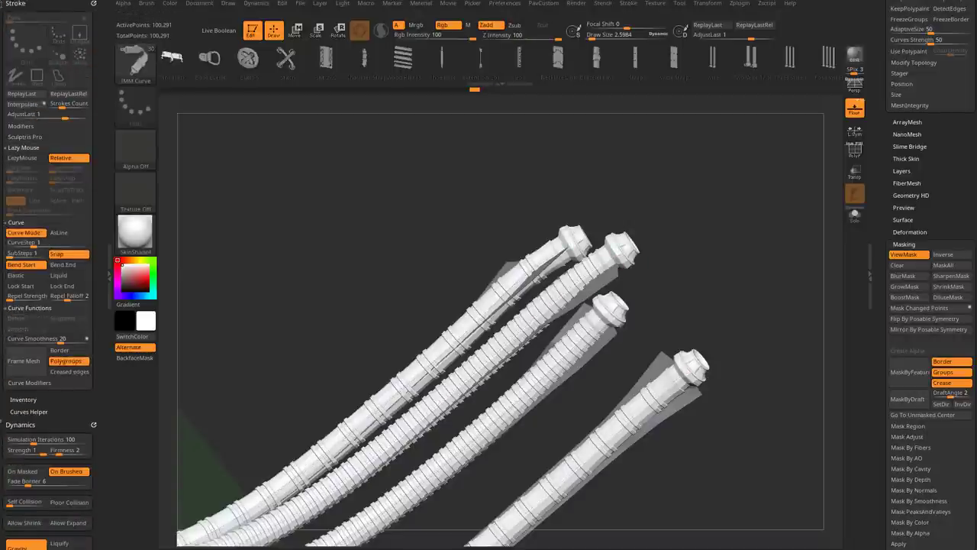
pyautogui.moveTo(488, 191); pyautogui.dragTo(290, 252)
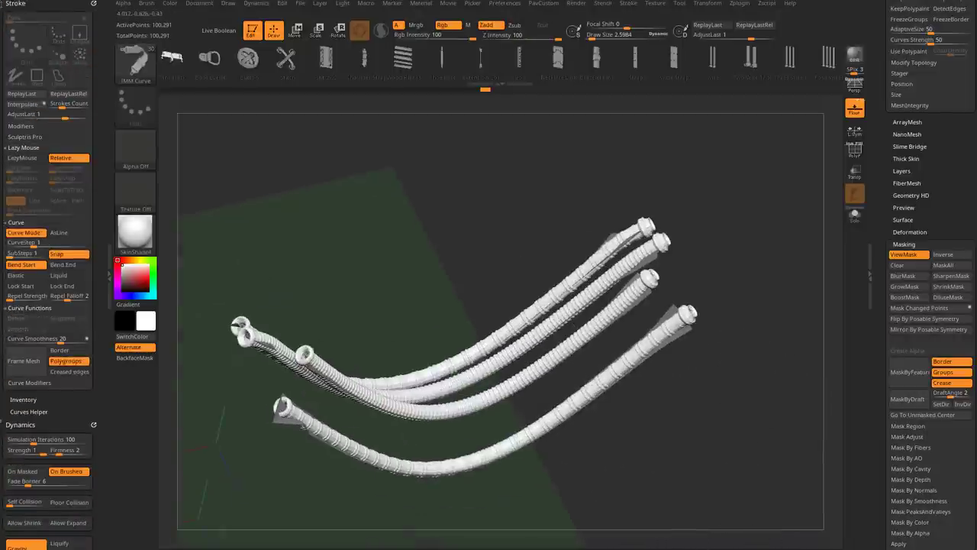
# Split the masked points so that the original strips and the inserted hoses become separate subtools.
pyautogui.click(904, 243)
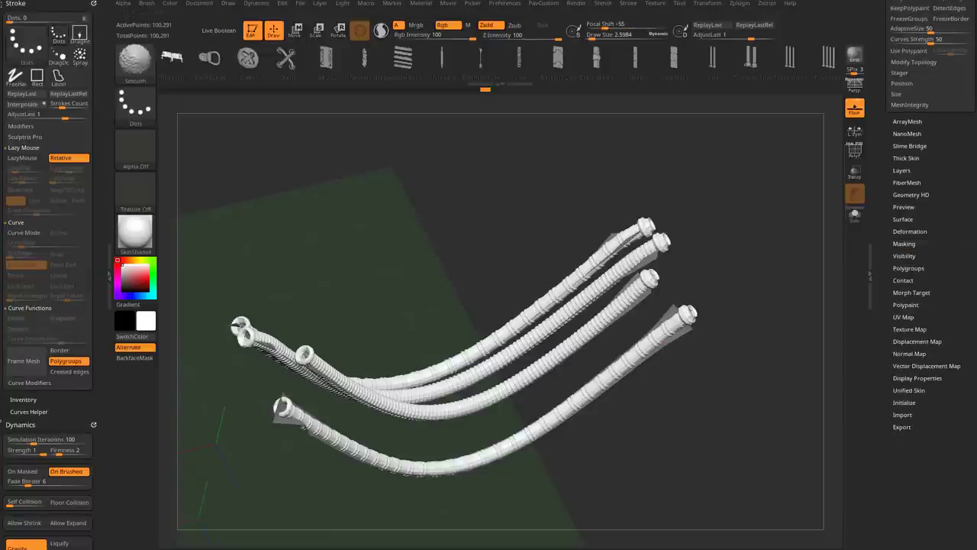
pyautogui.scroll(5, 930, 306)
pyautogui.scroll(8, 930, 305)
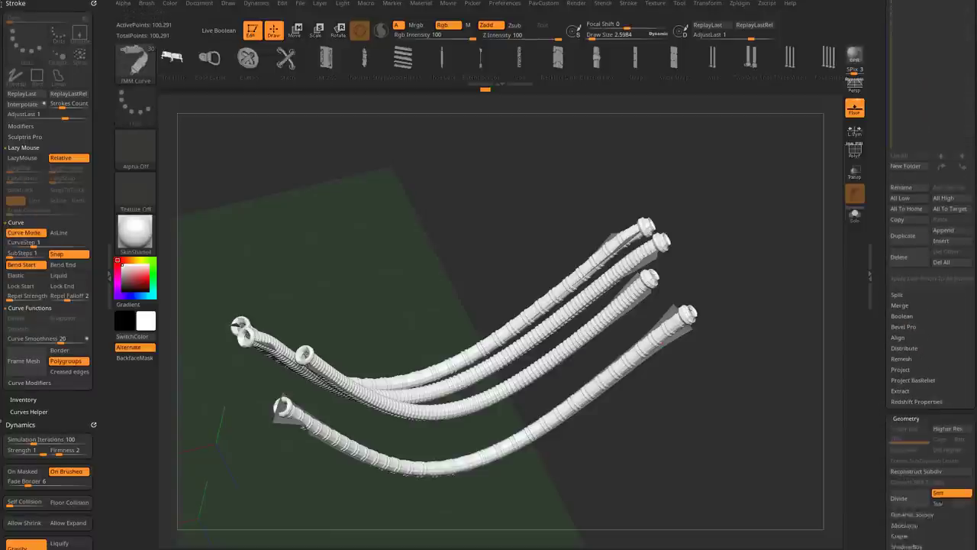
pyautogui.press('shift')
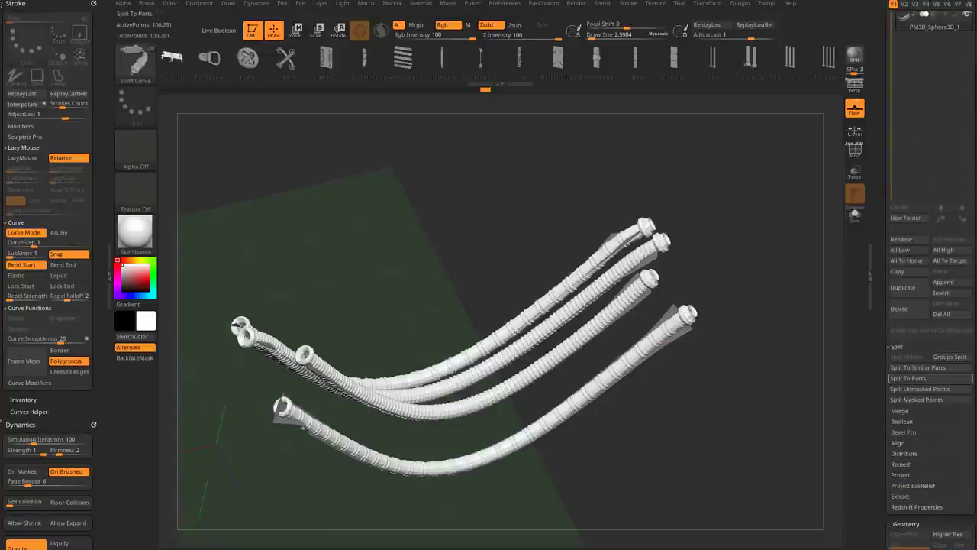
pyautogui.click(920, 399)
pyautogui.scroll(3, 930, 305)
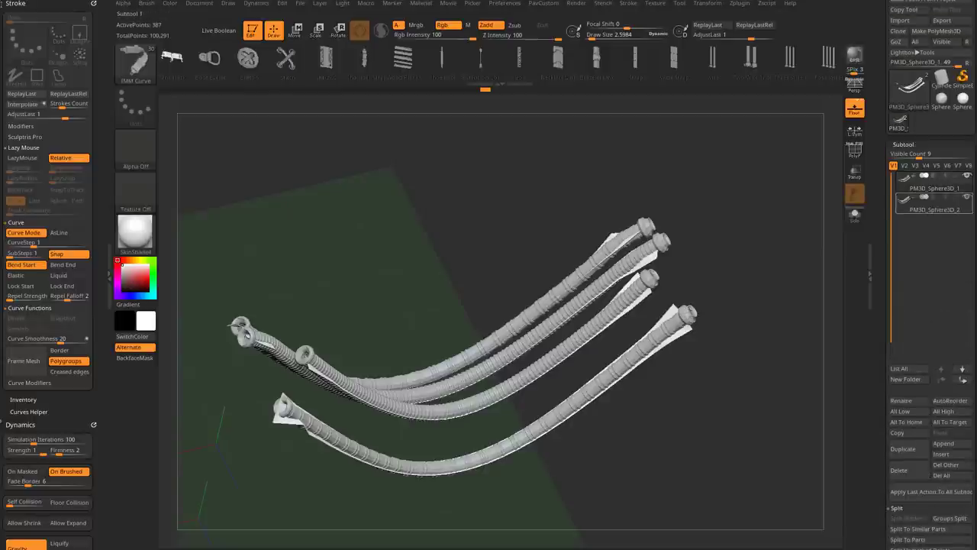
# Compare the two subtools in Solo mode and delete the one holding the original flat strips.
pyautogui.click(934, 206)
pyautogui.click(855, 214)
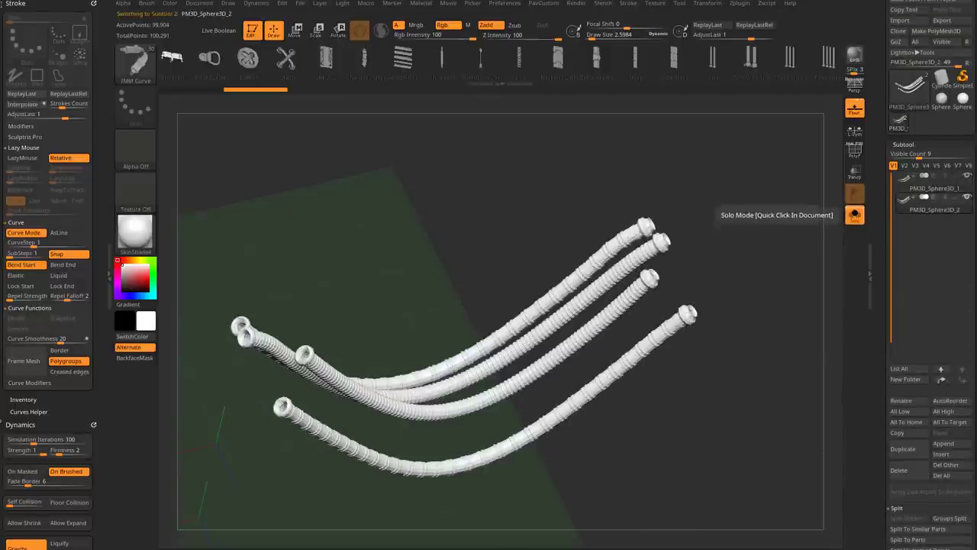
pyautogui.click(934, 188)
pyautogui.click(935, 209)
pyautogui.click(935, 188)
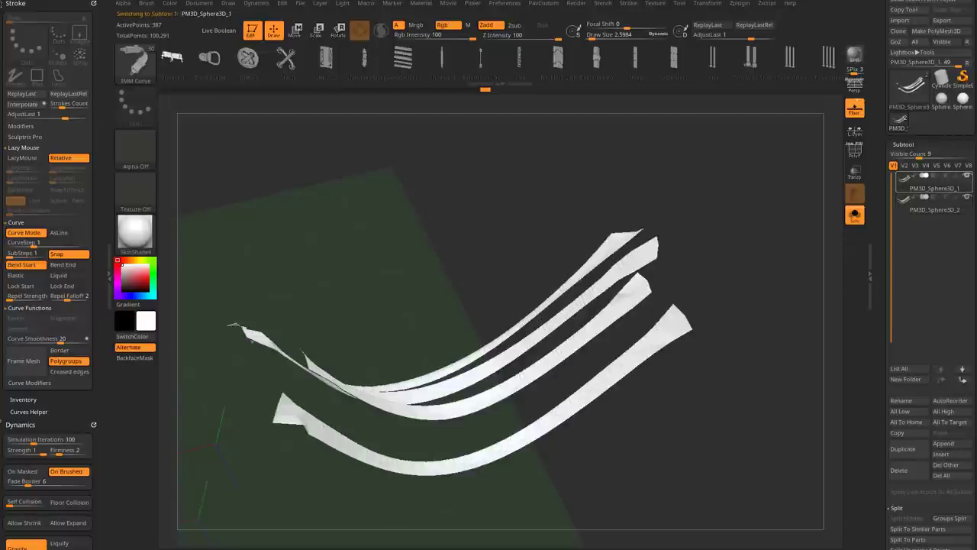
pyautogui.click(909, 470)
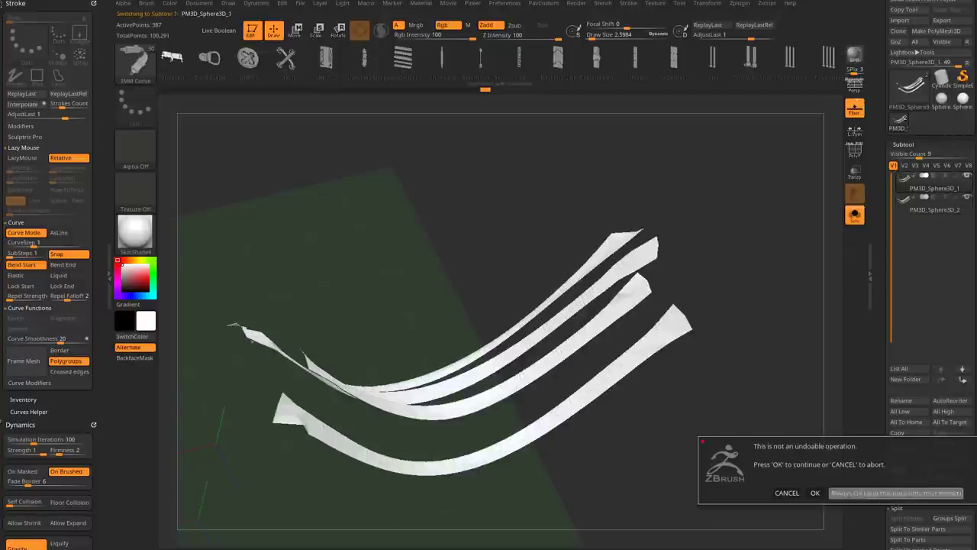
pyautogui.click(813, 493)
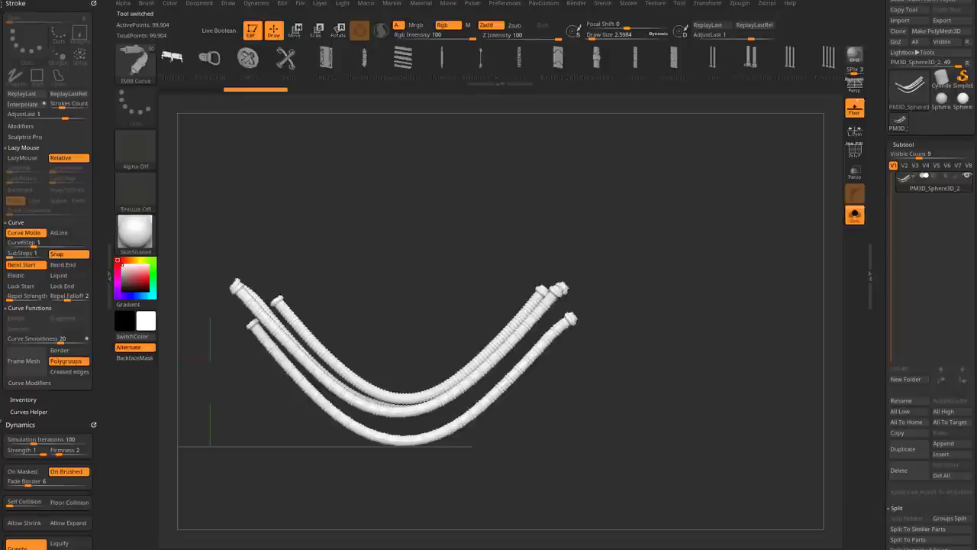
pyautogui.click(909, 470)
pyautogui.scroll(1, 932, 275)
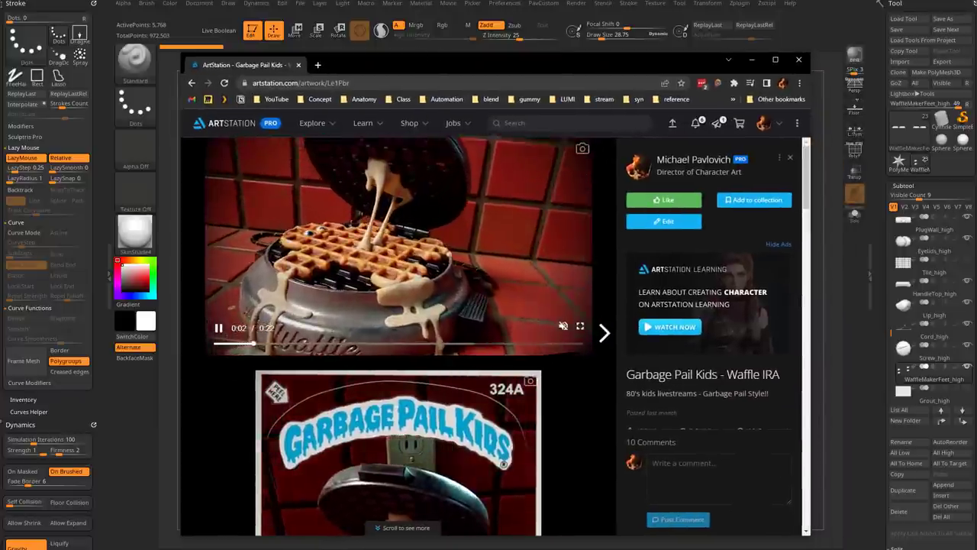
# Look through the Garbage Pail Kids - Waffle IRA page on ArtStation and return to the waffle maker model in ZBrush.
pyautogui.scroll(-10, 398, 336)
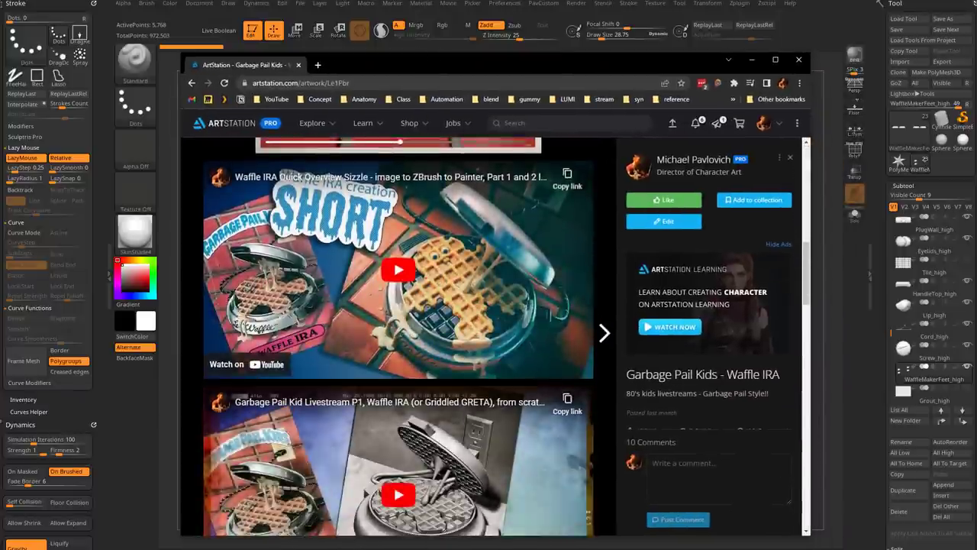
pyautogui.scroll(-5, 398, 336)
pyautogui.scroll(6, 397, 336)
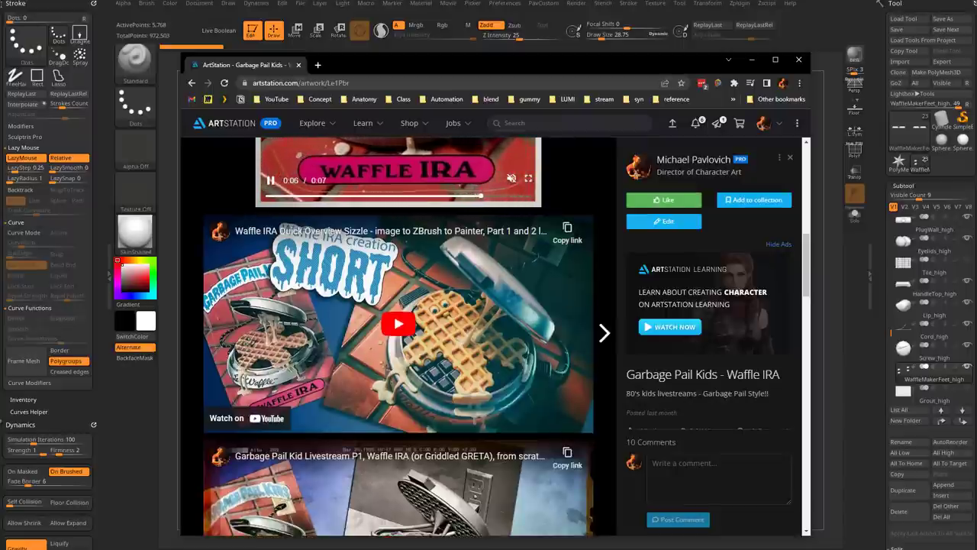
pyautogui.hotkey('alt', 'Tab')
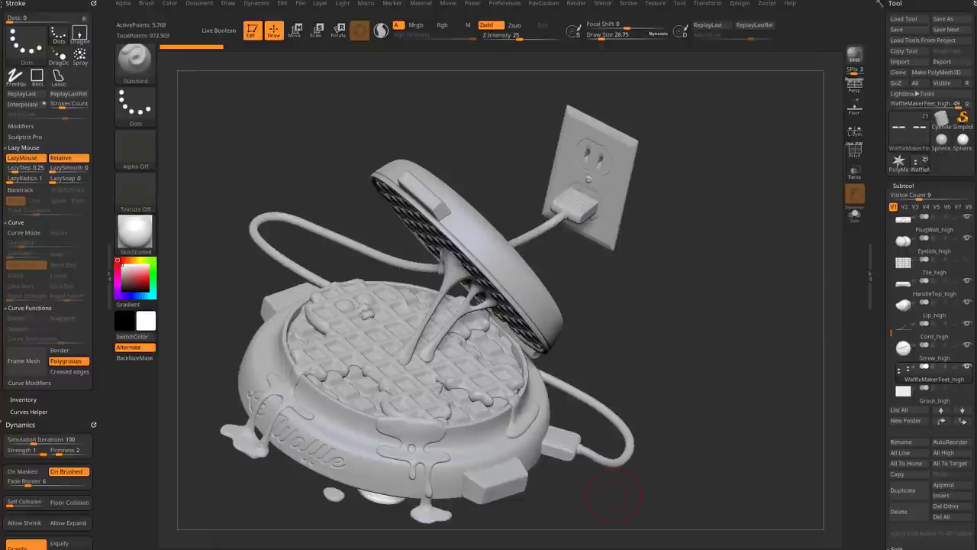
# Select the stretched batter subtool GoopTop_high between the lid and base and delete it.
pyautogui.moveTo(614, 494); pyautogui.dragTo(532, 497)
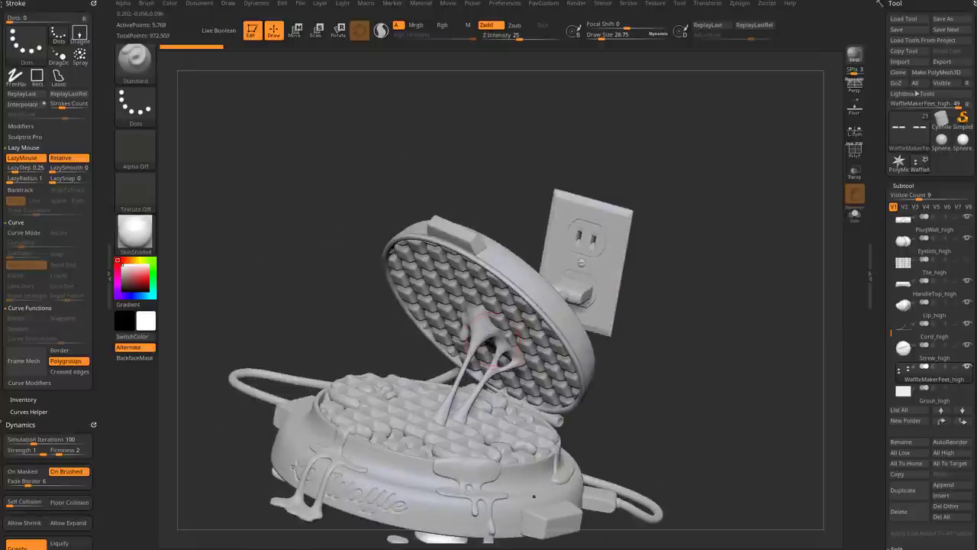
pyautogui.keyDown('alt'); pyautogui.click(489, 336); pyautogui.keyUp('alt')
pyautogui.moveTo(488, 336); pyautogui.dragTo(477, 267, button='right')
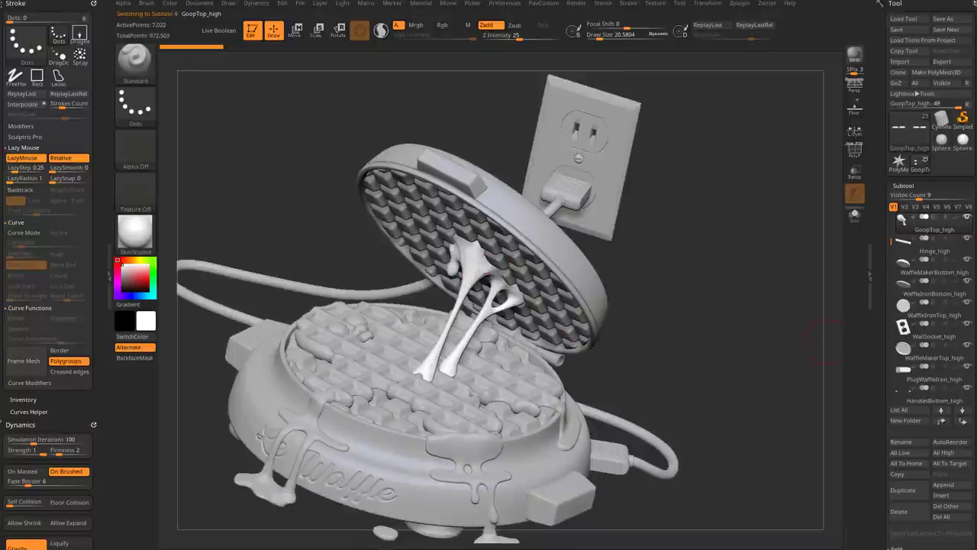
pyautogui.click(899, 511)
pyautogui.moveTo(596, 397); pyautogui.dragTo(551, 426, button='right')
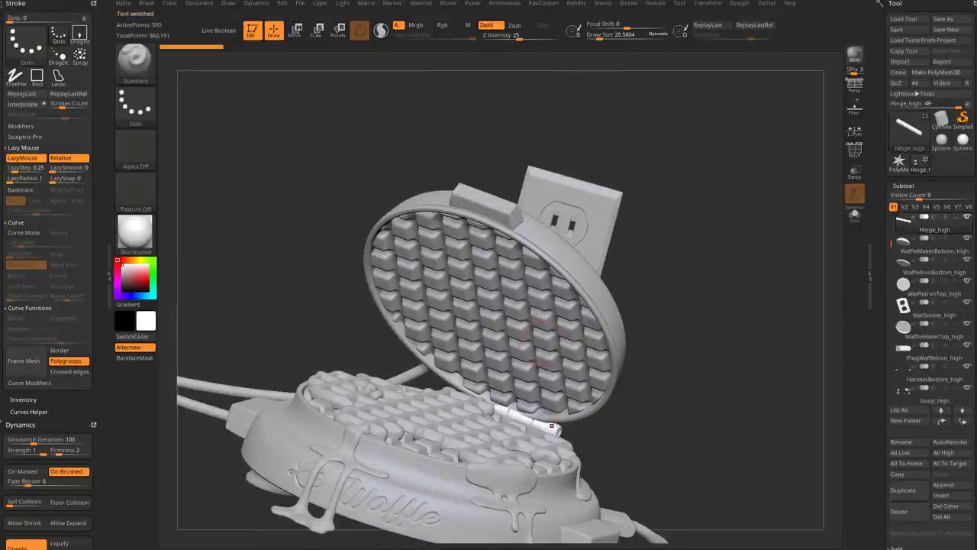
# Delete the higher subdivision levels of the WaffleIronTop_high subtool in the lid.
pyautogui.scroll(-10, 931, 275)
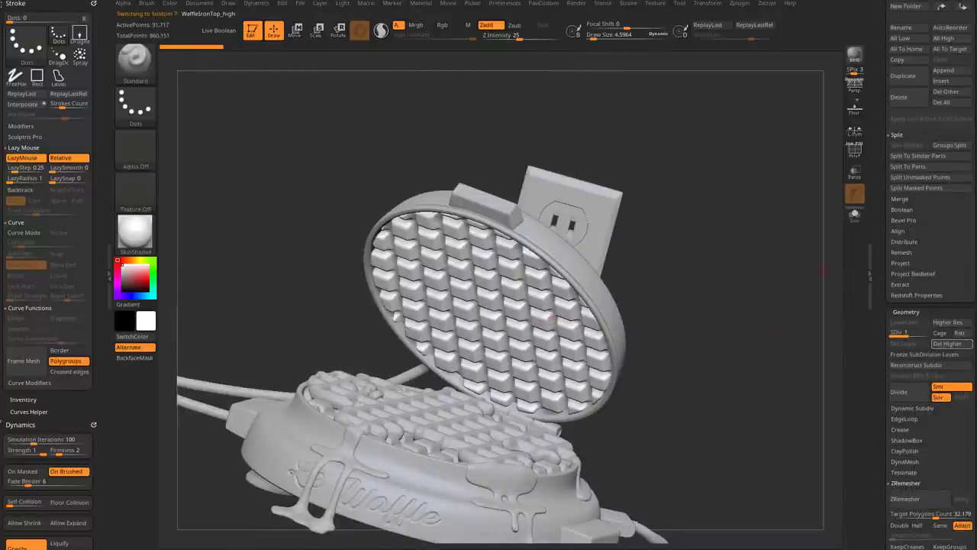
pyautogui.click(946, 344)
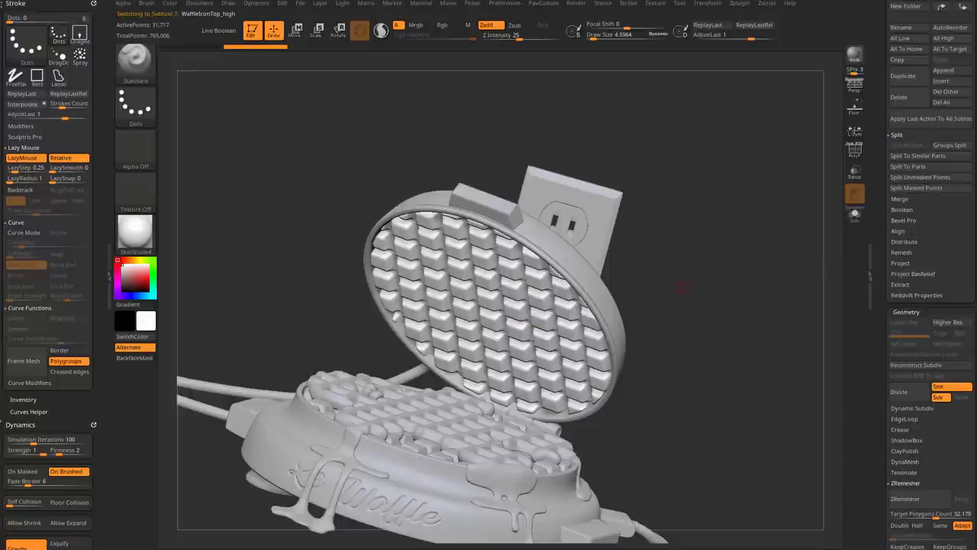
# Try the IMM PrimitivesH brush and switch to the IMM Primitives insert-mesh brush for the lid's waffle plate.
pyautogui.press('b')
pyautogui.press('i')
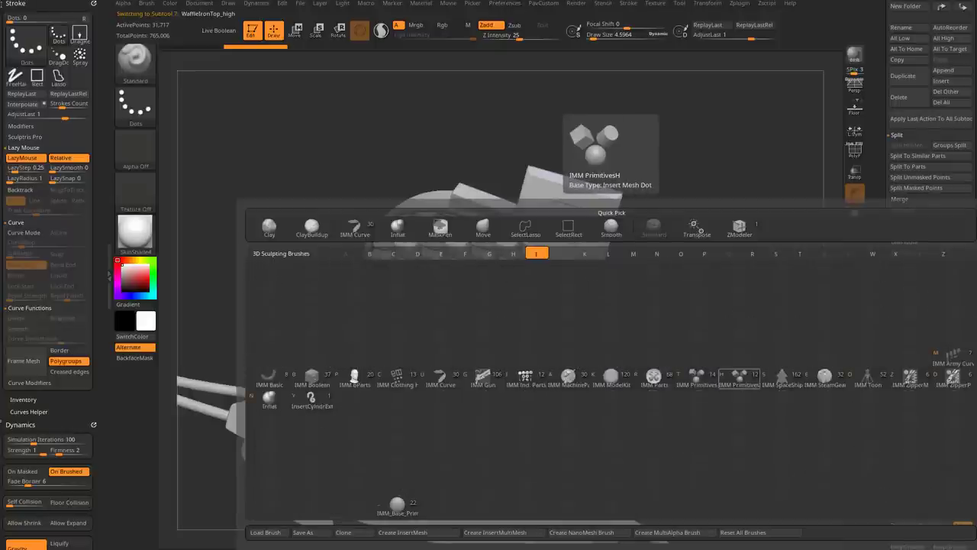
pyautogui.click(739, 377)
pyautogui.press('b')
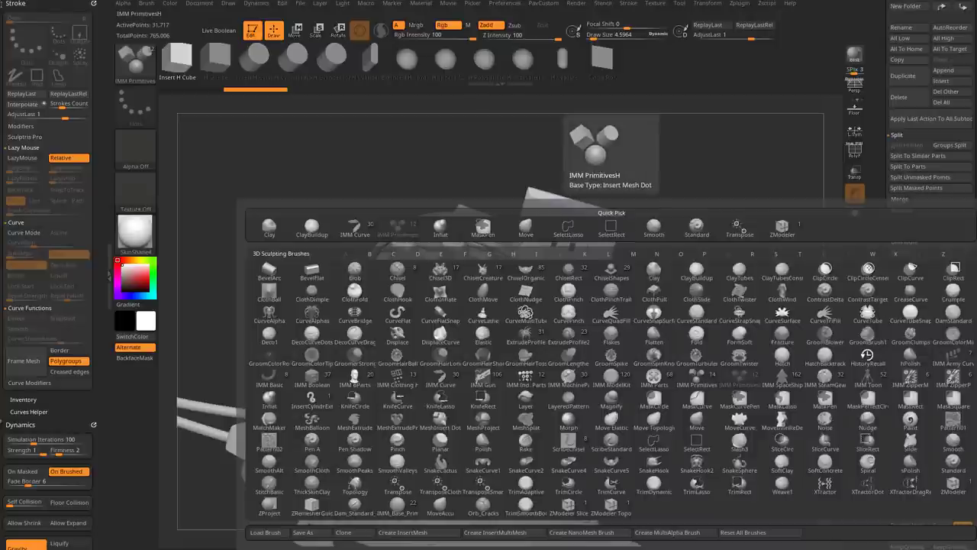
pyautogui.press('i')
pyautogui.click(735, 373)
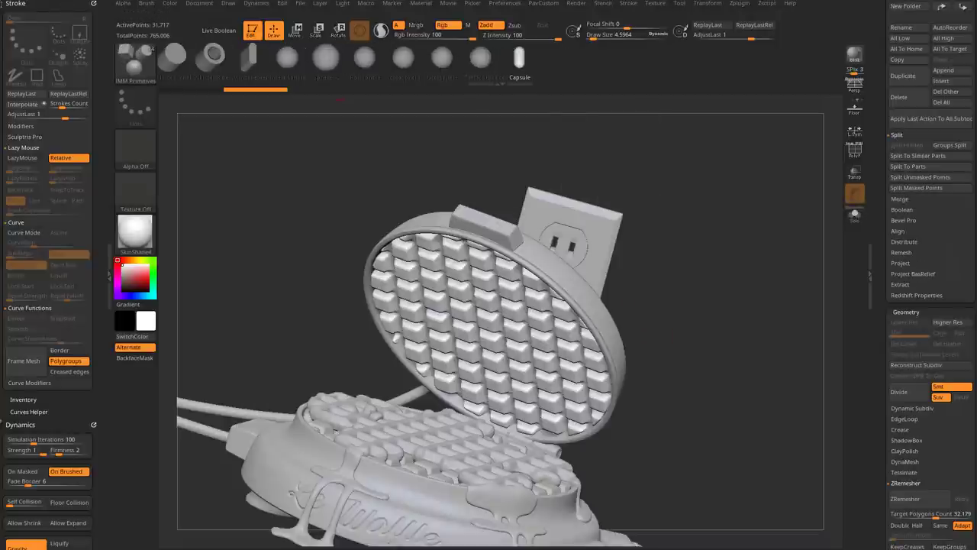
# Insert a Sphere 32 mesh on the upper waffle plate and position it as a flat disc at the plate's centre.
pyautogui.click(325, 58)
pyautogui.keyDown('alt'); pyautogui.moveTo(492, 334); pyautogui.dragTo(526, 317, button='right'); pyautogui.keyUp('alt')
pyautogui.moveTo(497, 315); pyautogui.dragTo(513, 319)
pyautogui.moveTo(687, 191); pyautogui.dragTo(794, 198, button='right')
pyautogui.press('w')
pyautogui.moveTo(513, 316); pyautogui.dragTo(489, 336)
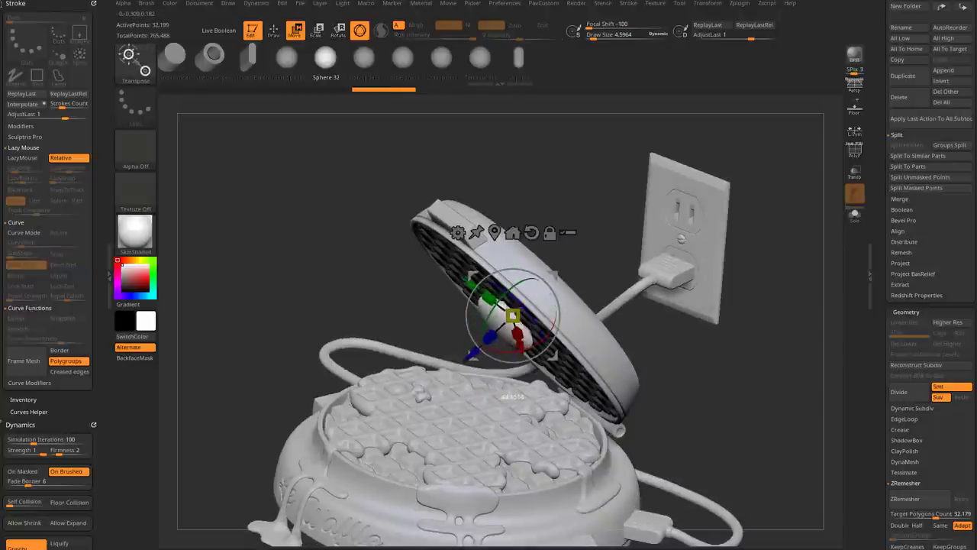
pyautogui.moveTo(488, 336); pyautogui.dragTo(591, 348, button='right')
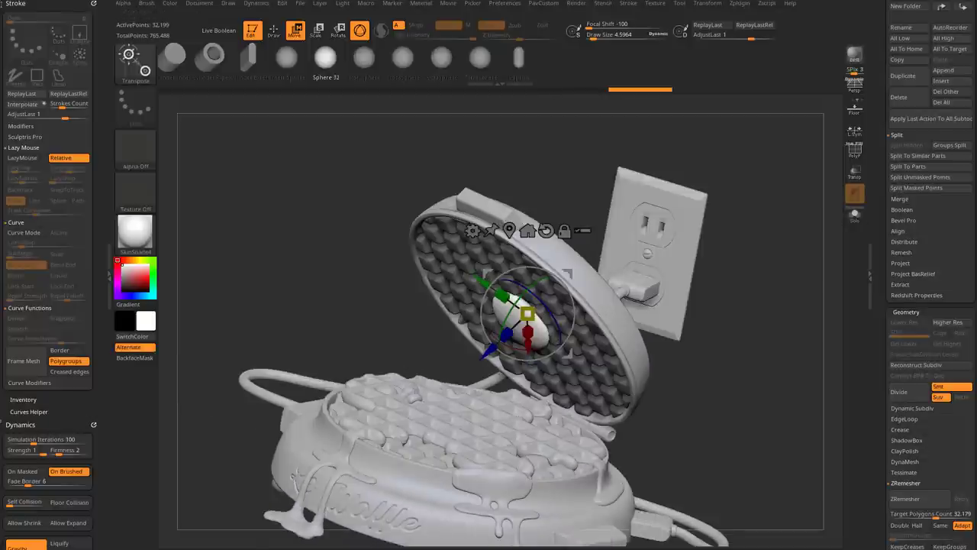
# Split the unmasked disc off the upper waffle plate and make its WaffleIronTop_high1 subtool active.
pyautogui.keyDown('alt'); pyautogui.click(591, 348); pyautogui.keyUp('alt')
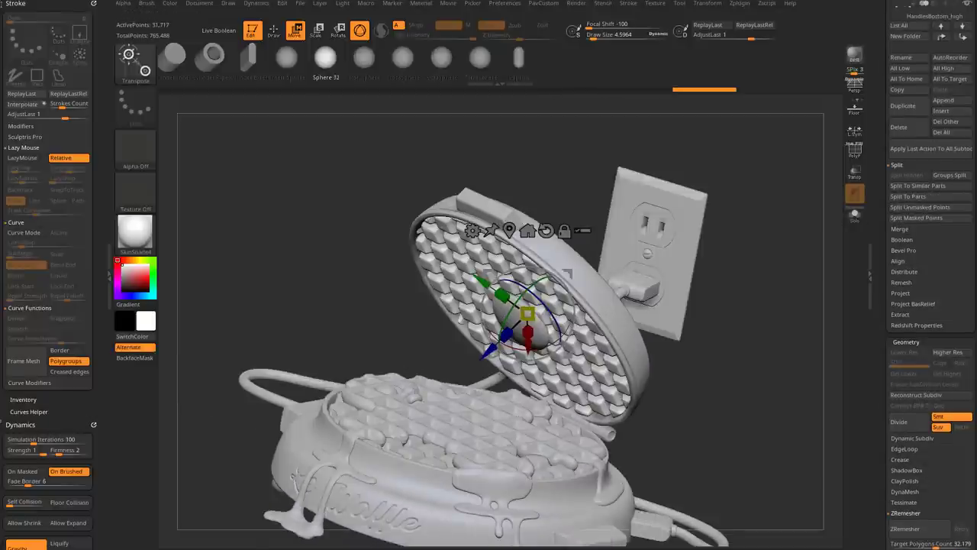
pyautogui.scroll(10, 932, 275)
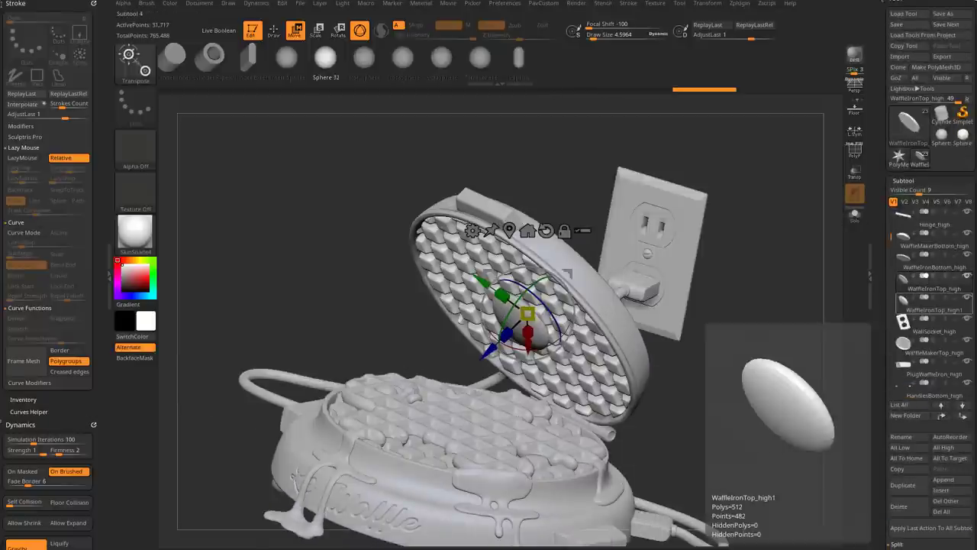
pyautogui.click(932, 305)
# Duplicate the disc within its subtool, lay the copy flat on the lower waffle plate and check both discs in isolation.
pyautogui.moveTo(802, 427); pyautogui.dragTo(775, 386, button='right')
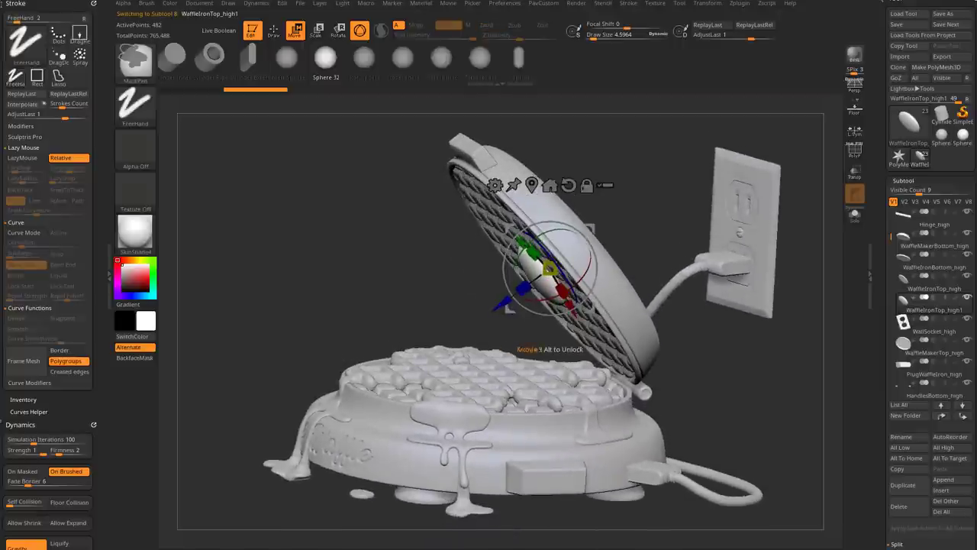
pyautogui.keyDown('ctrl'); pyautogui.moveTo(549, 267); pyautogui.dragTo(484, 317); pyautogui.keyUp('ctrl')
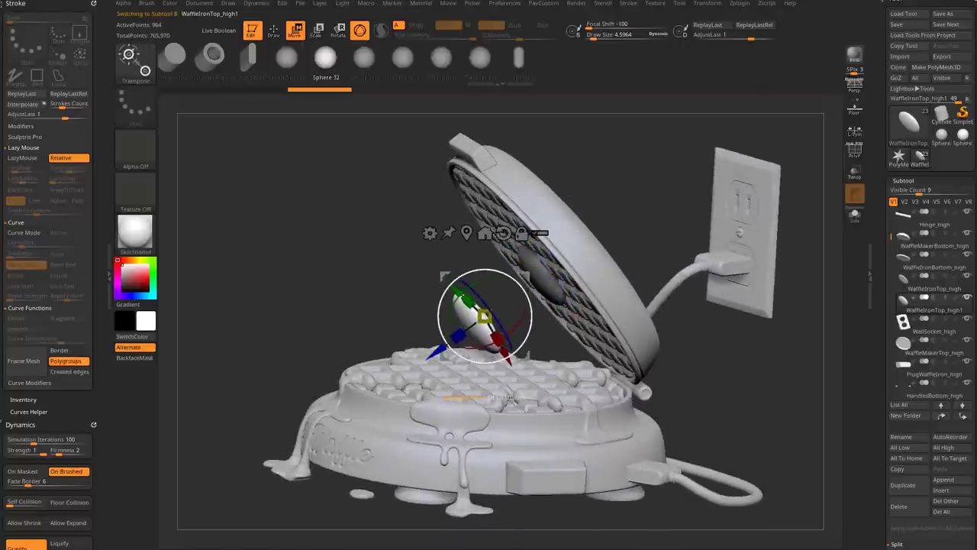
pyautogui.moveTo(513, 398); pyautogui.dragTo(486, 396, button='right')
pyautogui.moveTo(485, 316); pyautogui.dragTo(481, 374)
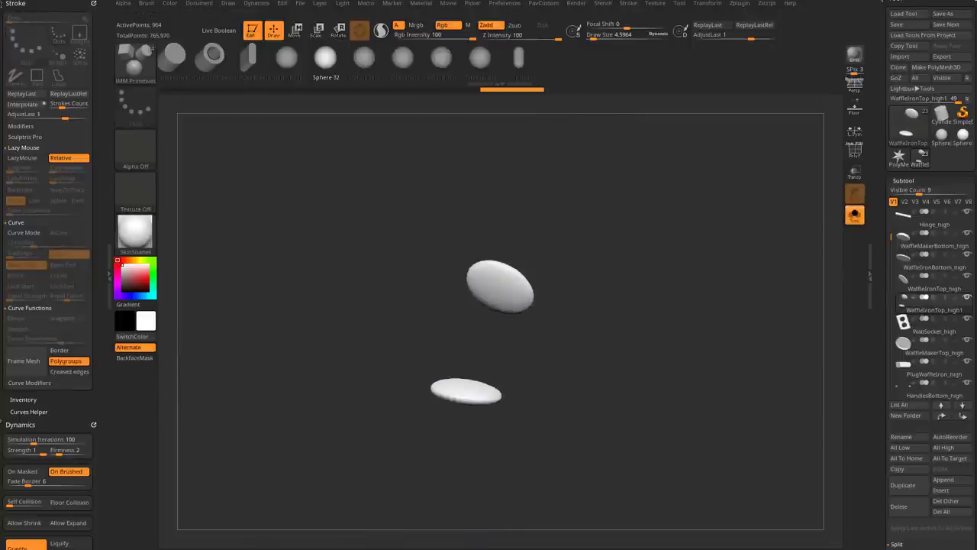
pyautogui.moveTo(534, 336)
pyautogui.mouseDown()
pyautogui.moveTo(569, 324)
pyautogui.moveTo(549, 328)
pyautogui.mouseUp()
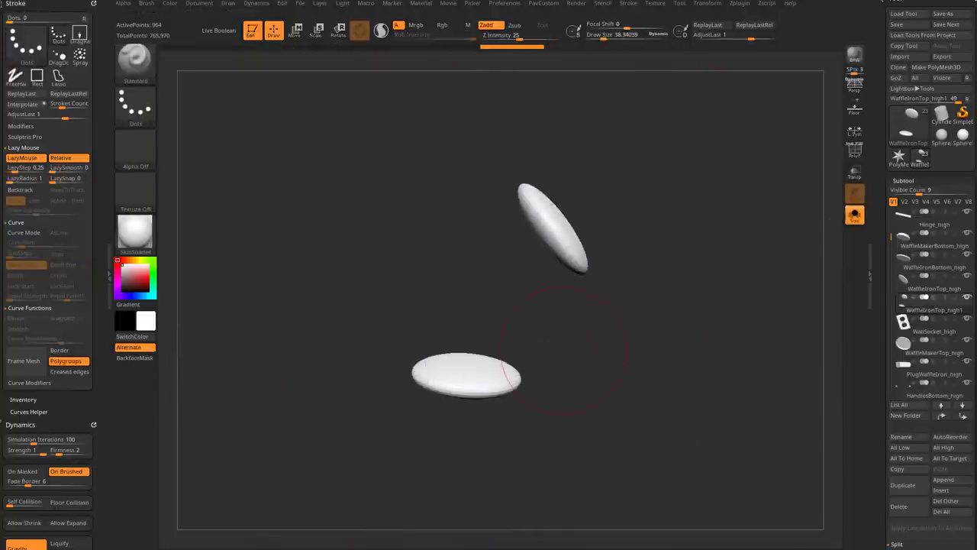
pyautogui.moveTo(657, 344); pyautogui.dragTo(679, 321)
pyautogui.click(854, 214)
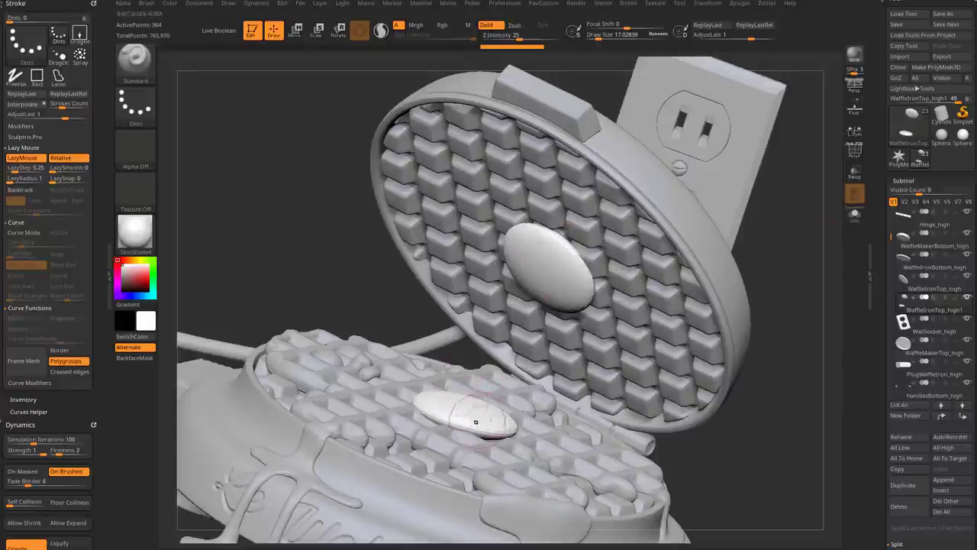
# Display the polyframe and mask the facing surfaces of the upper and lower discs.
pyautogui.moveTo(535, 290); pyautogui.dragTo(575, 267, button='right')
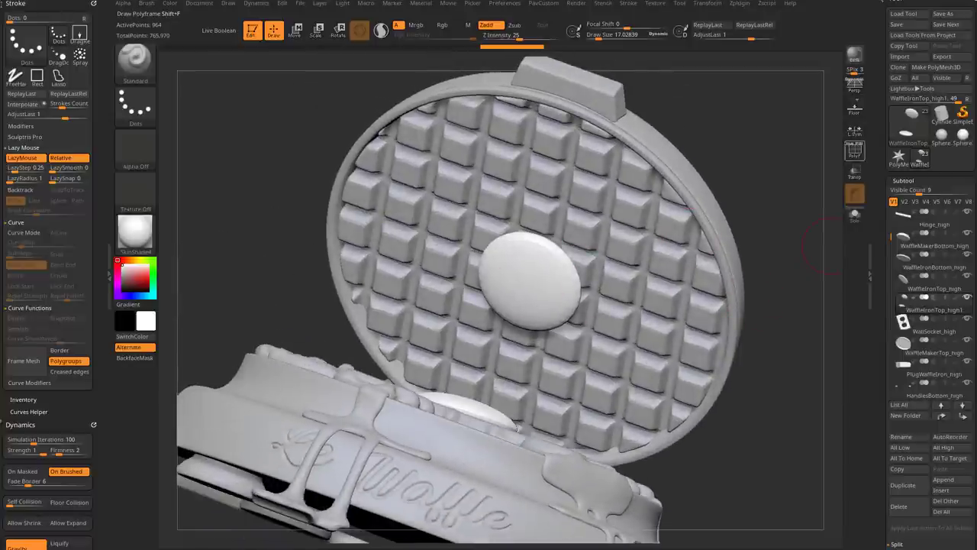
pyautogui.click(854, 150)
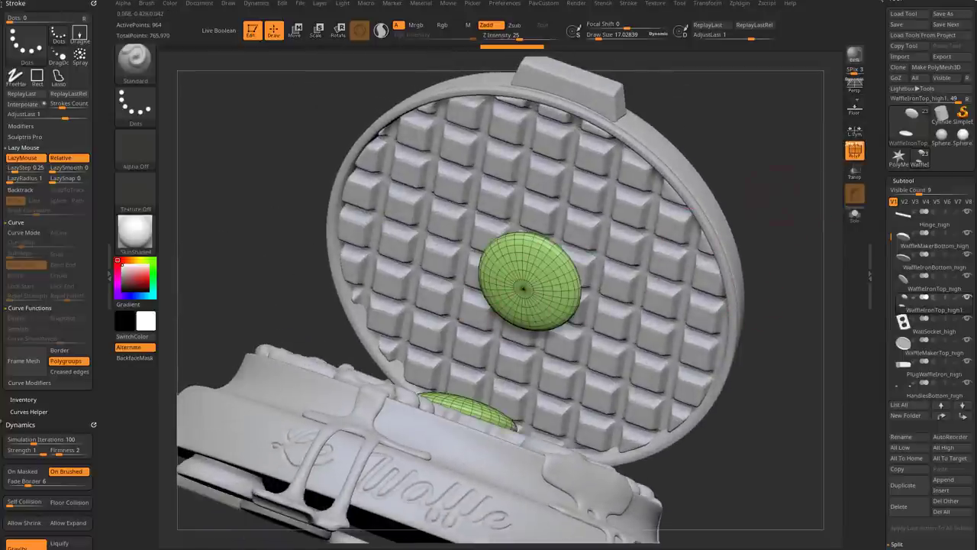
pyautogui.moveTo(779, 223); pyautogui.dragTo(772, 220, button='right')
pyautogui.moveTo(526, 256)
pyautogui.keyDown('ctrl'); pyautogui.mouseDown()
pyautogui.moveTo(534, 286)
pyautogui.moveTo(504, 263)
pyautogui.moveTo(546, 279)
pyautogui.mouseUp(); pyautogui.keyUp('ctrl')
pyautogui.moveTo(771, 229); pyautogui.dragTo(771, 138, button='right')
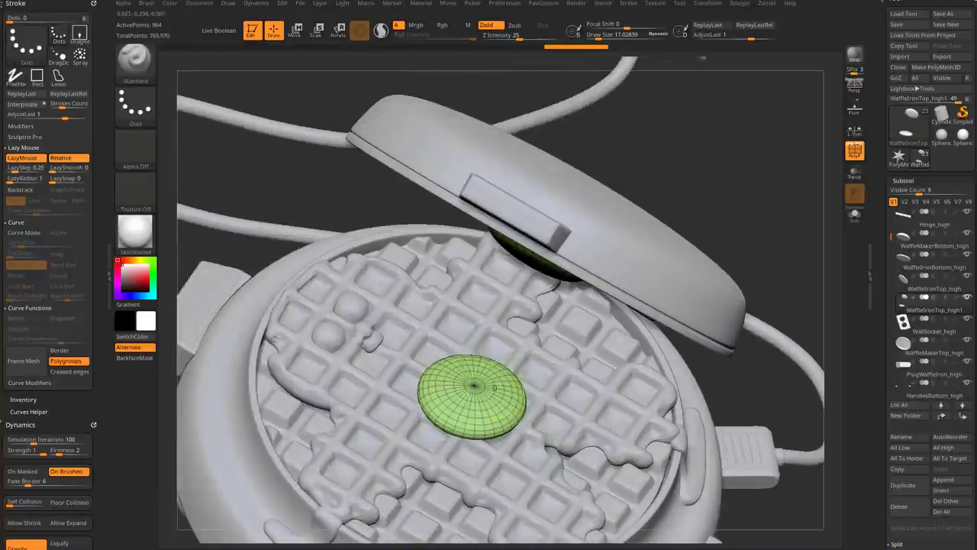
pyautogui.moveTo(458, 385)
pyautogui.keyDown('ctrl'); pyautogui.mouseDown()
pyautogui.moveTo(488, 401)
pyautogui.moveTo(466, 404)
pyautogui.mouseUp(); pyautogui.keyUp('ctrl')
pyautogui.moveTo(832, 275); pyautogui.dragTo(825, 202, button='right')
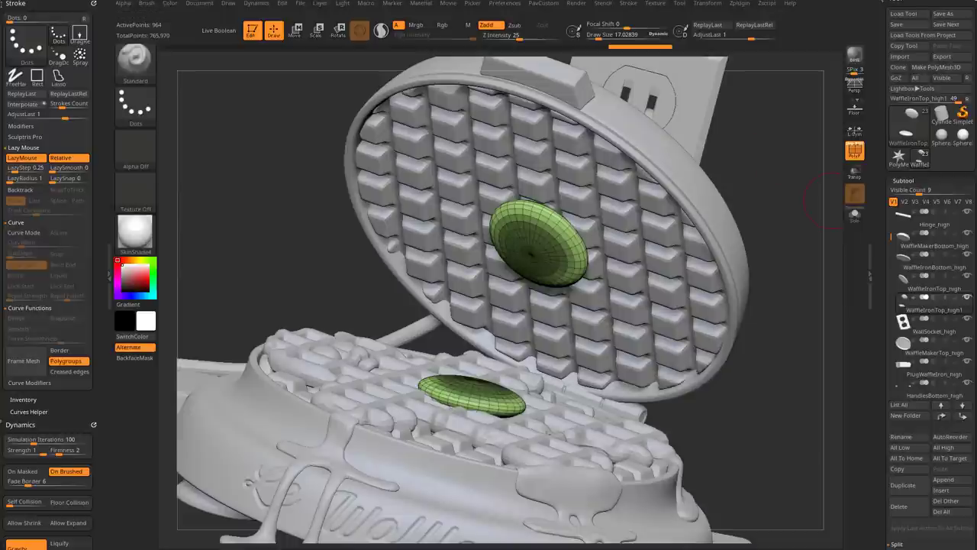
# Set the Slime Bridge Capillaries value to 3.
pyautogui.scroll(-5, 932, 306)
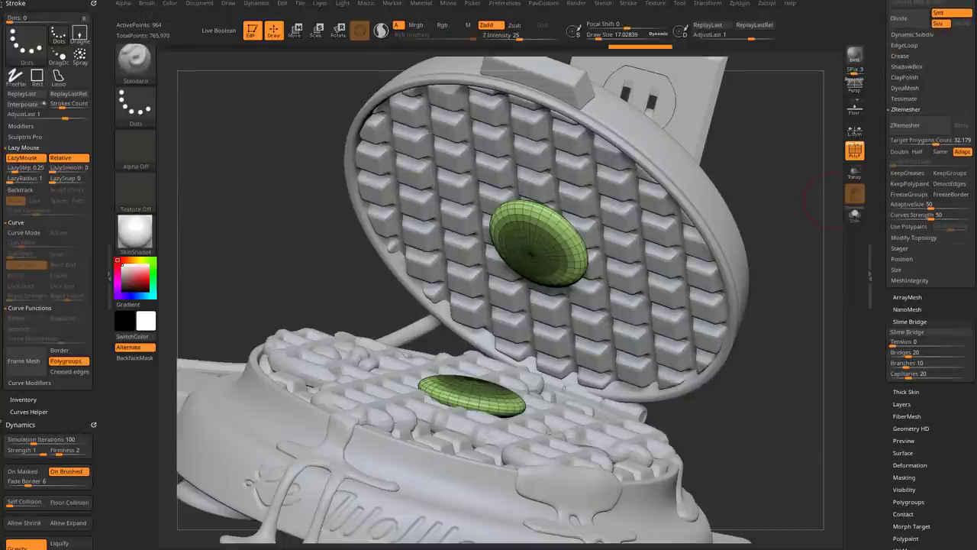
pyautogui.click(910, 323)
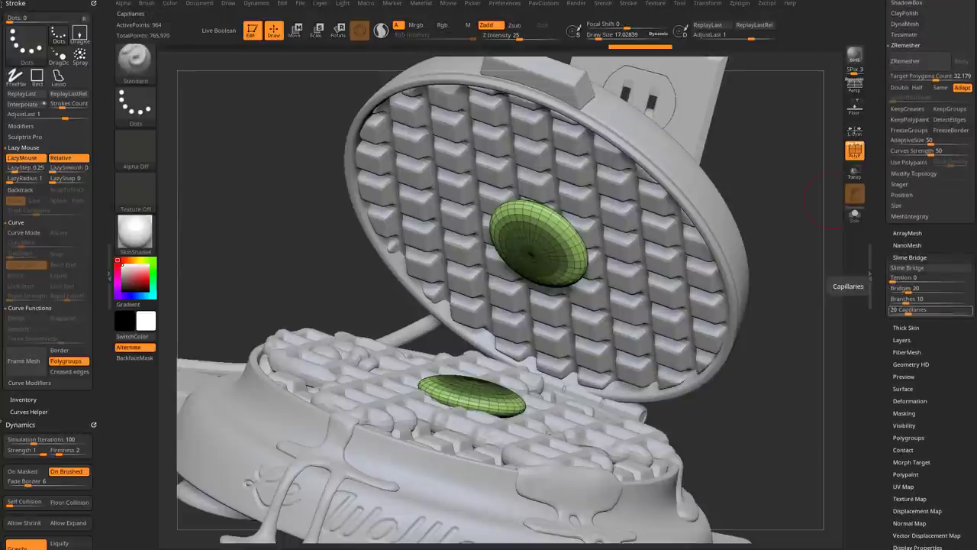
pyautogui.click(909, 309)
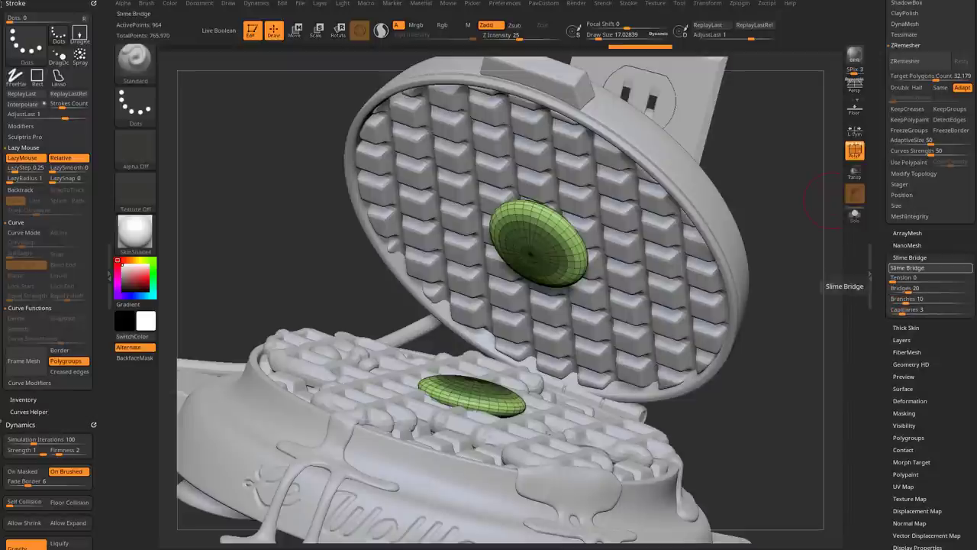
# Try a Slime Bridge between the two masked discs, inspect it from the side and undo it.
pyautogui.click(916, 268)
pyautogui.moveTo(794, 428); pyautogui.dragTo(733, 428)
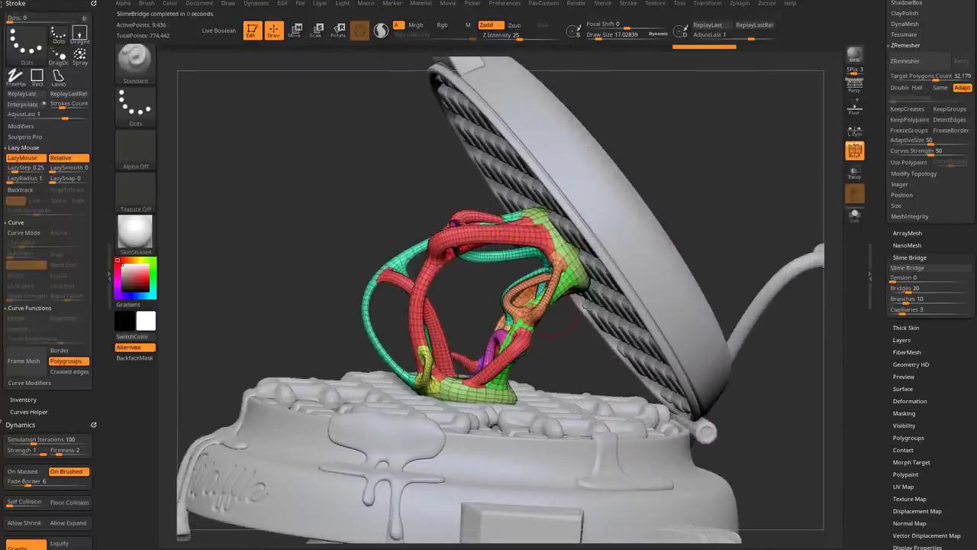
pyautogui.moveTo(557, 321); pyautogui.dragTo(633, 202)
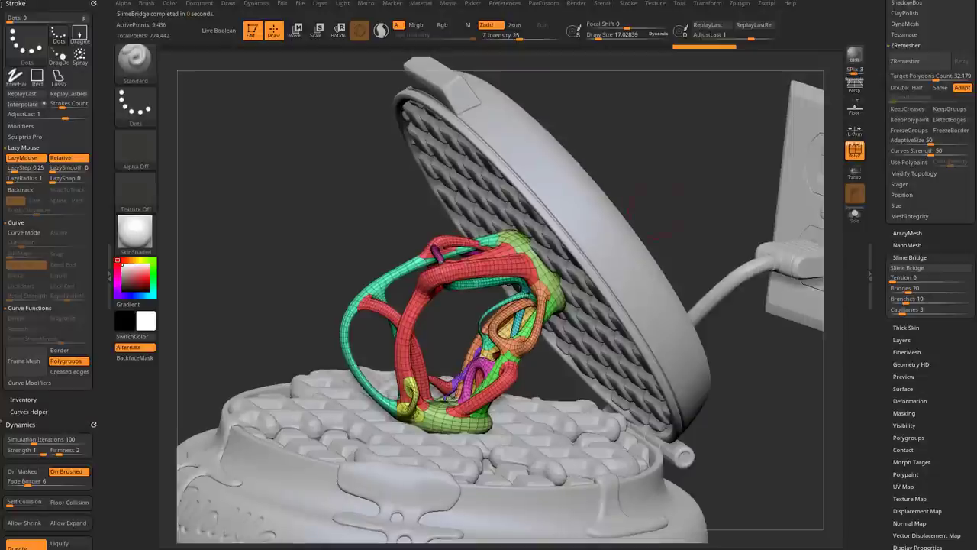
pyautogui.hotkey('ctrl', 'z')
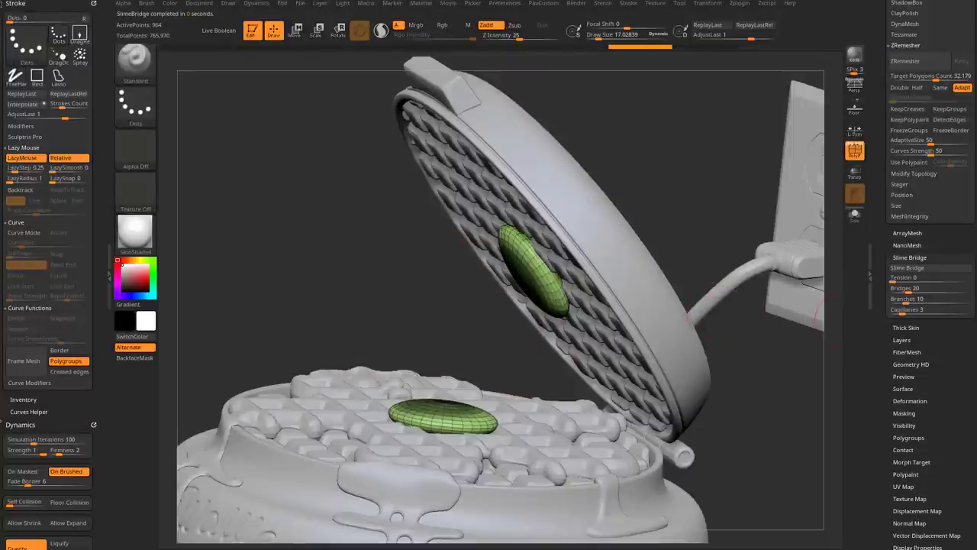
# Set the Slime Bridge Tension to 100, generate a test bridge between the discs and undo it.
pyautogui.moveTo(901, 278); pyautogui.dragTo(968, 278)
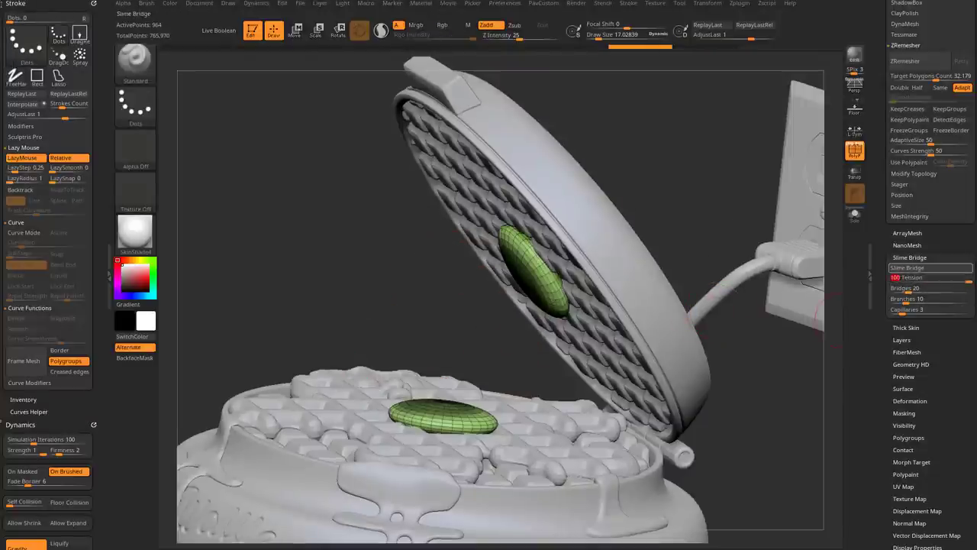
pyautogui.click(916, 268)
pyautogui.moveTo(771, 390); pyautogui.dragTo(759, 386)
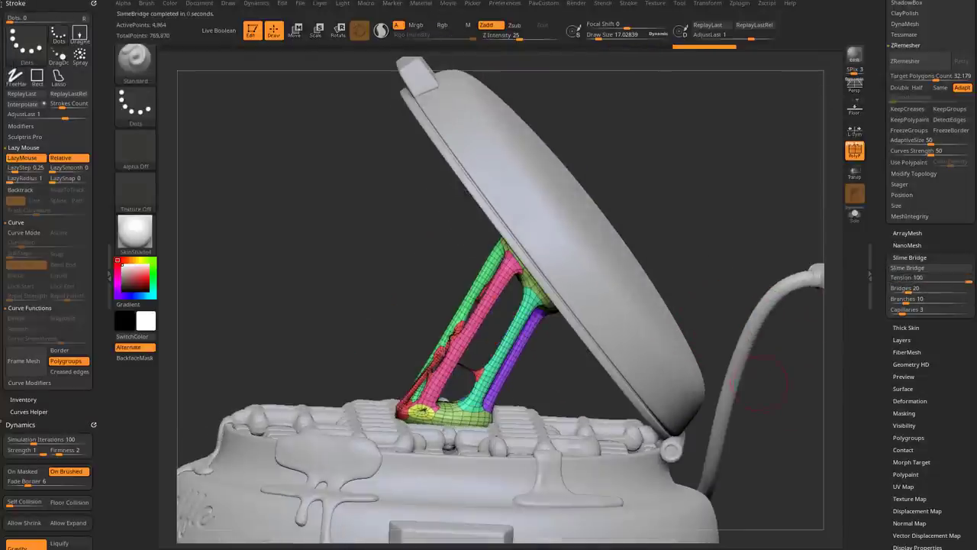
pyautogui.moveTo(726, 252)
pyautogui.mouseDown()
pyautogui.moveTo(772, 345)
pyautogui.moveTo(783, 281)
pyautogui.mouseUp()
pyautogui.hotkey('ctrl', 'z')
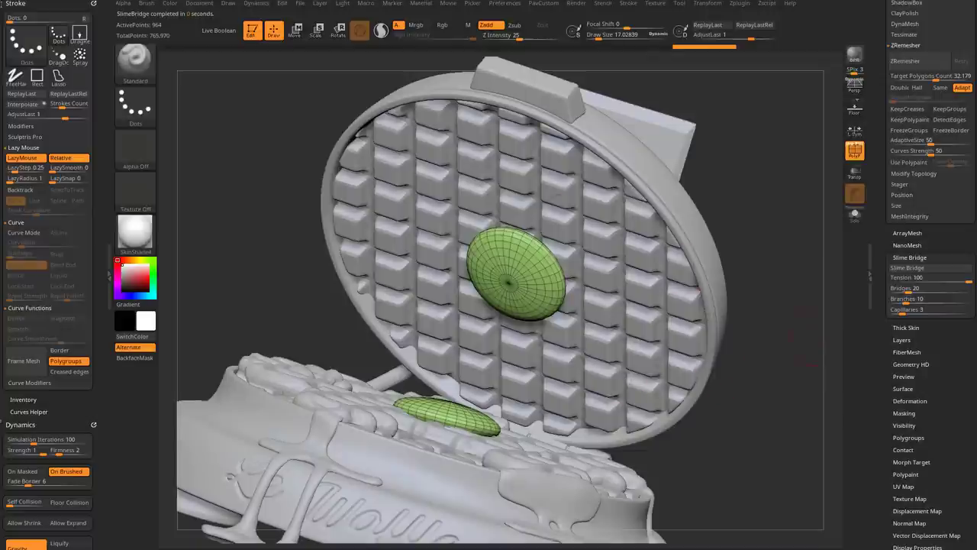
# Remesh both discs with ZRemesher using the Double polygon count option.
pyautogui.scroll(5, 904, 260)
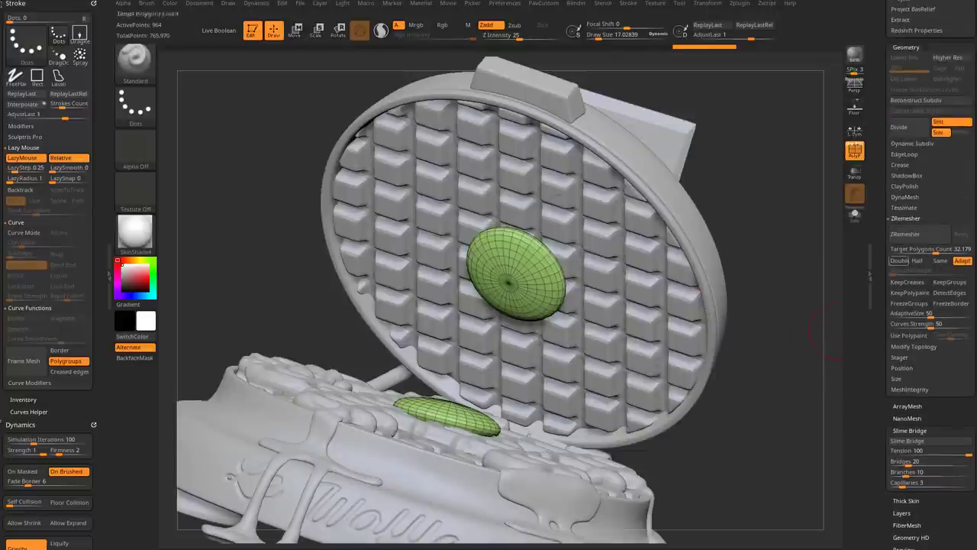
pyautogui.click(899, 260)
pyautogui.click(920, 234)
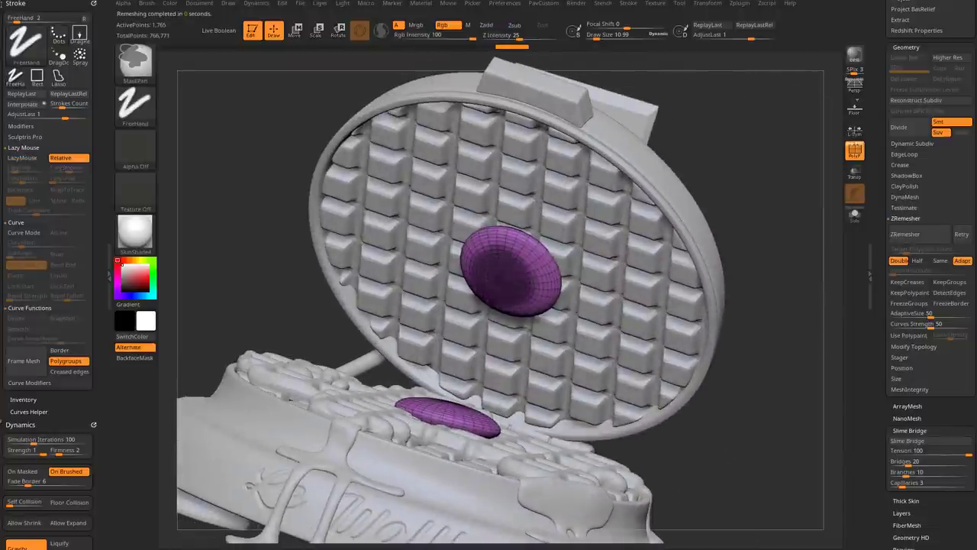
# Clear the mask on the upper disc and enable backface masking for the MaskPen brush.
pyautogui.keyDown('shift'); pyautogui.moveTo(512, 273); pyautogui.dragTo(519, 279); pyautogui.keyUp('shift')
pyautogui.press('b')
pyautogui.press('s')
pyautogui.press('t')
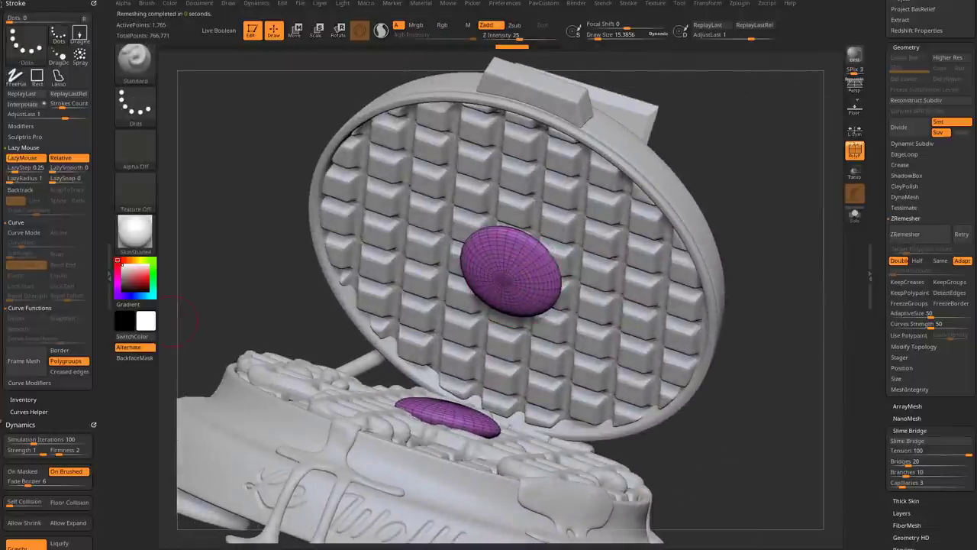
pyautogui.scroll(-5, 49, 321)
pyautogui.press('ctrl')
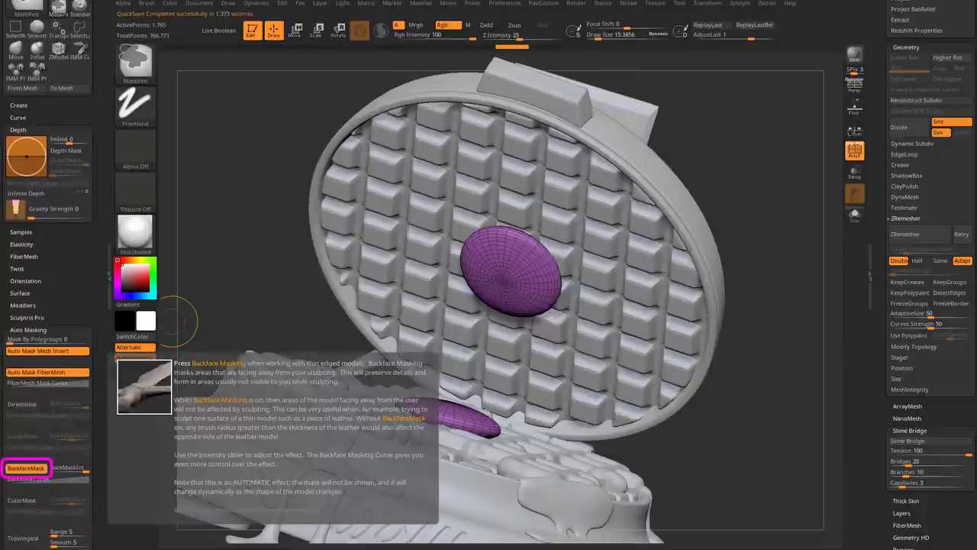
# Mask the facing surfaces of both remeshed discs and check the masks with the discs isolated.
pyautogui.moveTo(229, 229); pyautogui.dragTo(245, 222)
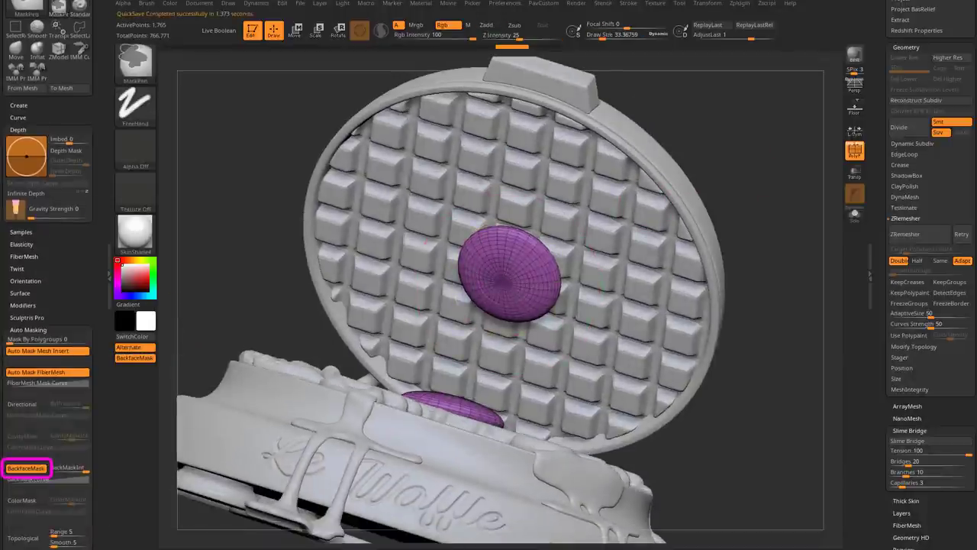
pyautogui.keyDown('ctrl'); pyautogui.moveTo(506, 280); pyautogui.dragTo(513, 277); pyautogui.keyUp('ctrl')
pyautogui.moveTo(741, 149); pyautogui.dragTo(522, 285)
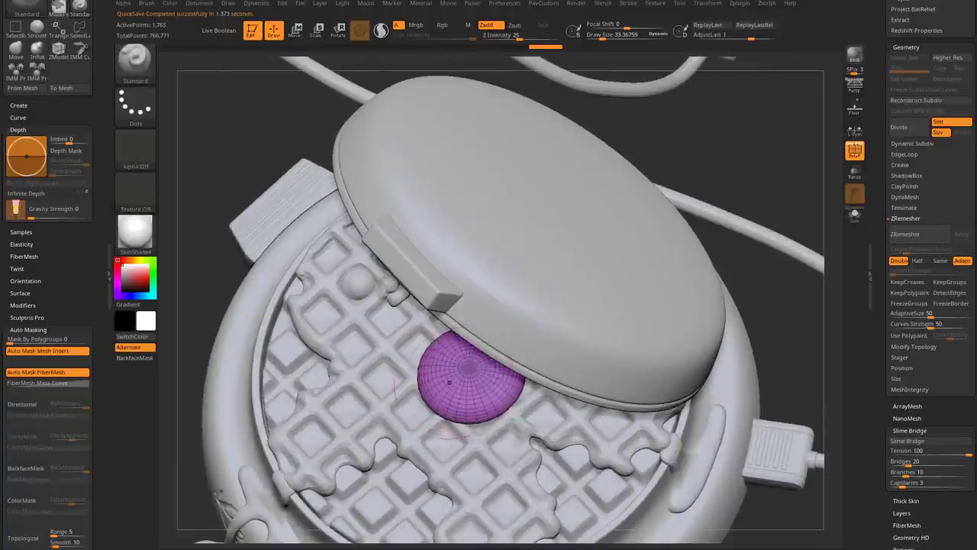
pyautogui.keyDown('ctrl'); pyautogui.moveTo(448, 381); pyautogui.dragTo(481, 381); pyautogui.keyUp('ctrl')
pyautogui.click(855, 214)
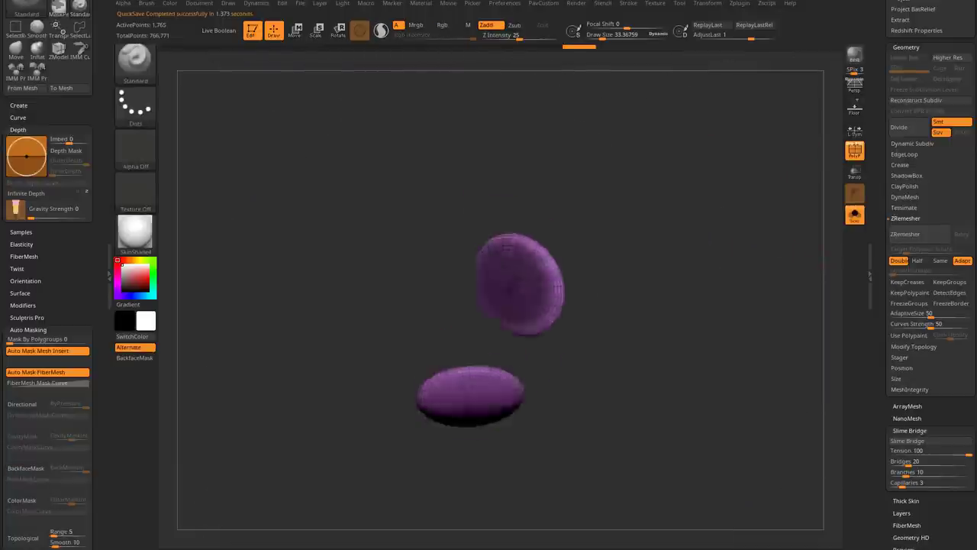
pyautogui.click(854, 214)
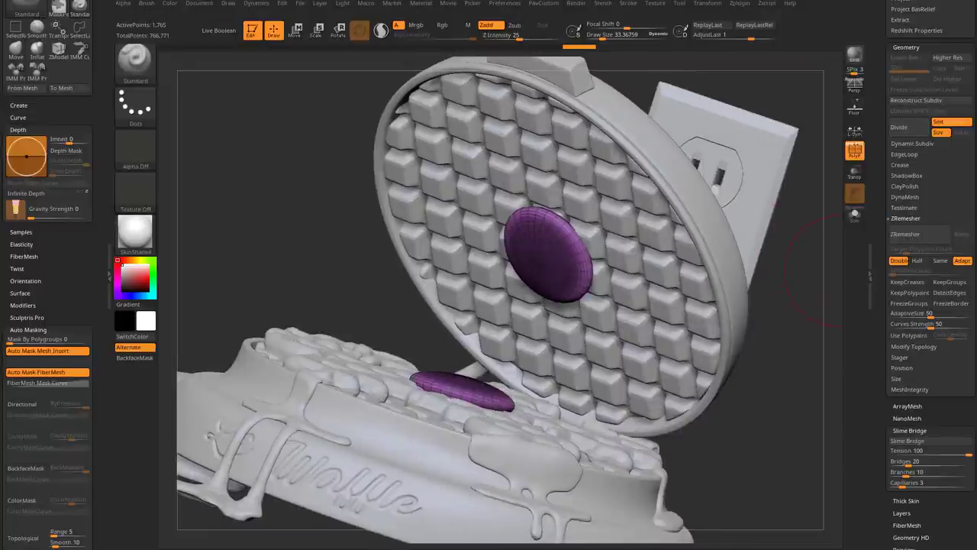
# Try a Slime Bridge between the remeshed discs, inspect its strands and undo it.
pyautogui.click(930, 440)
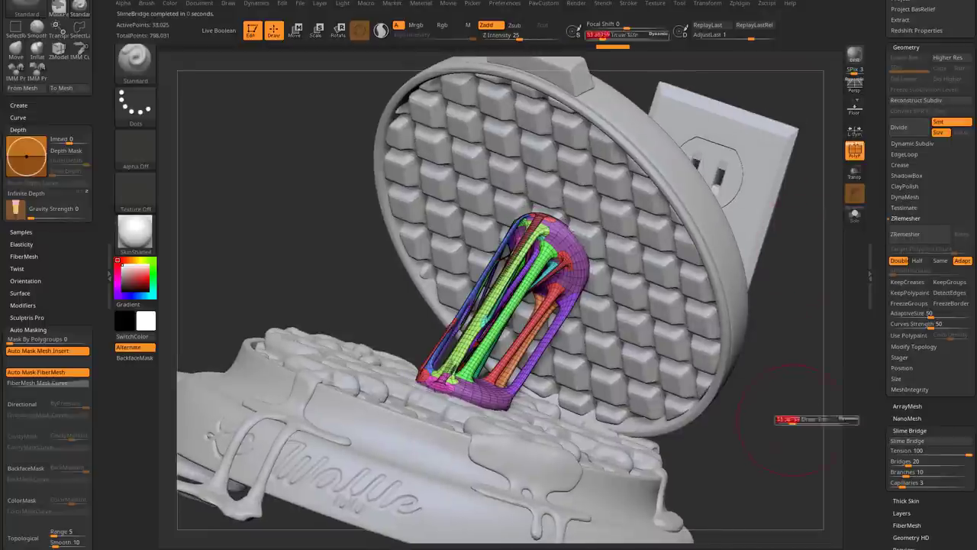
pyautogui.moveTo(801, 421)
pyautogui.mouseDown()
pyautogui.moveTo(687, 426)
pyautogui.moveTo(713, 223)
pyautogui.moveTo(687, 252)
pyautogui.moveTo(752, 263)
pyautogui.mouseUp()
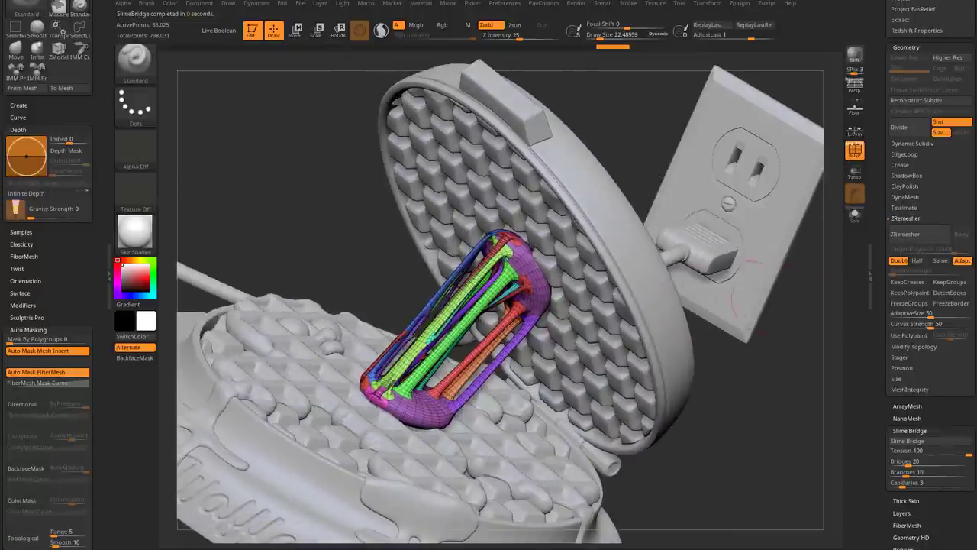
pyautogui.hotkey('ctrl', 'z')
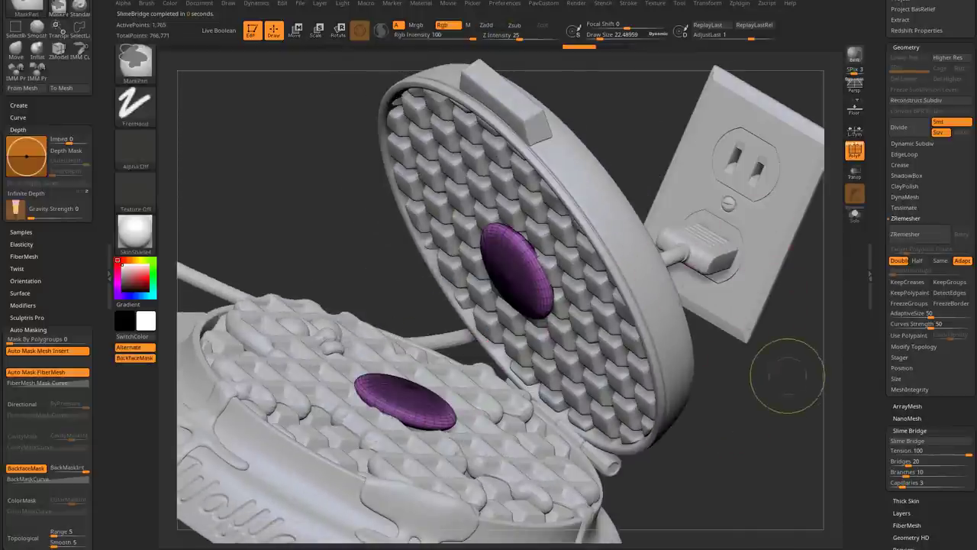
# Subdivide the two discs once to subdivision level 2.
pyautogui.hotkey('ctrl', 'd')
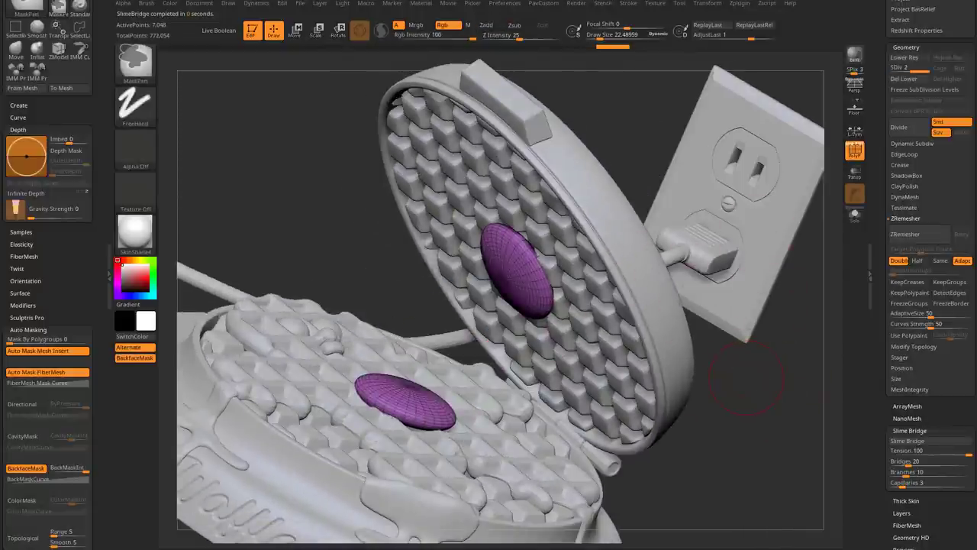
pyautogui.moveTo(753, 404); pyautogui.dragTo(718, 399)
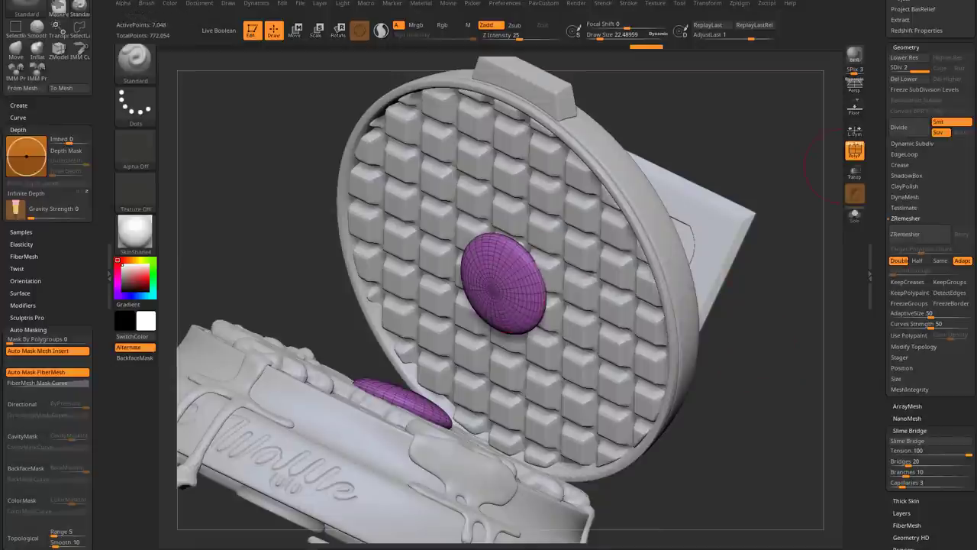
# Mask the facing surfaces of both subdivided discs and try a Slime Bridge between them.
pyautogui.keyDown('ctrl'); pyautogui.moveTo(498, 287); pyautogui.dragTo(480, 283); pyautogui.keyUp('ctrl')
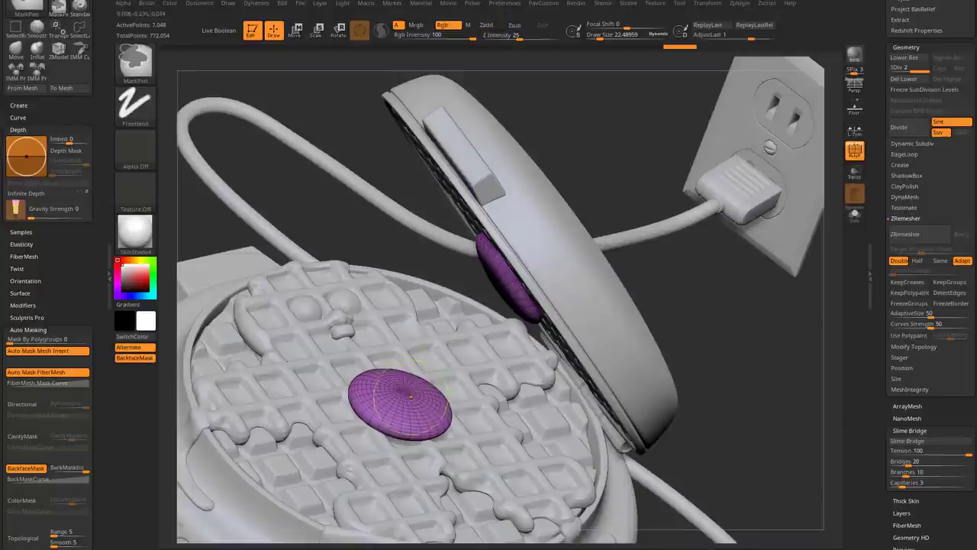
pyautogui.keyDown('ctrl'); pyautogui.moveTo(410, 395); pyautogui.dragTo(400, 404); pyautogui.keyUp('ctrl')
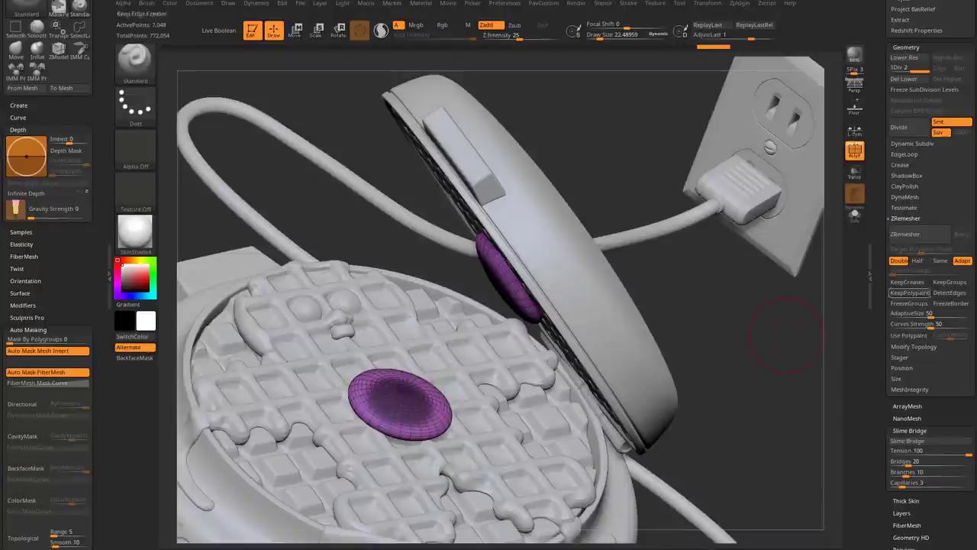
pyautogui.click(908, 440)
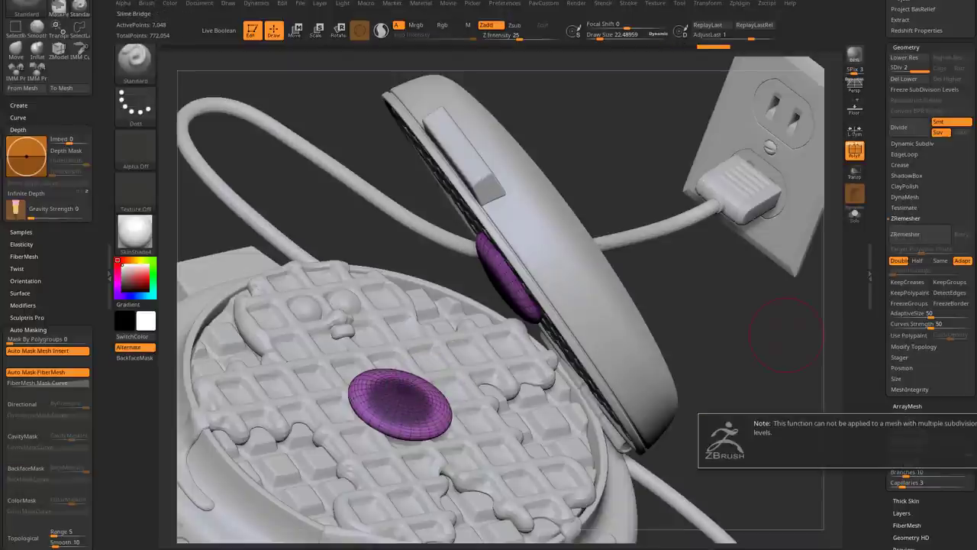
# Delete the discs' lower subdivision level, run Slime Bridge between the masked surfaces and hide the polyframe.
pyautogui.moveTo(786, 336); pyautogui.dragTo(824, 260)
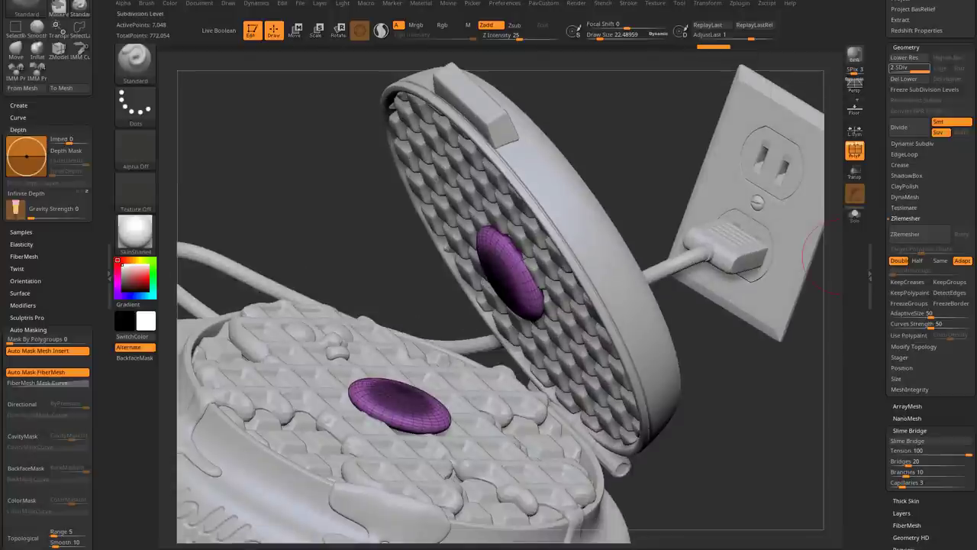
pyautogui.click(903, 79)
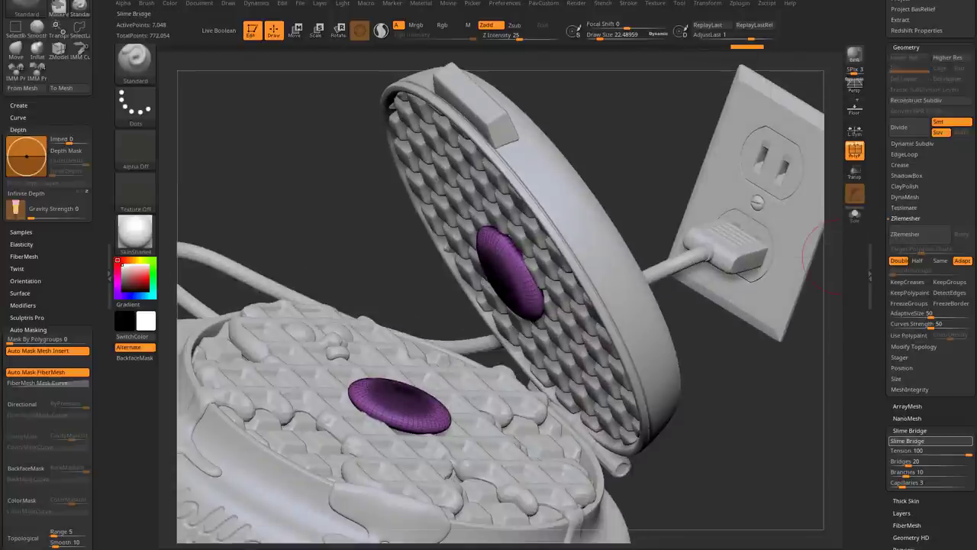
pyautogui.moveTo(794, 474); pyautogui.dragTo(730, 400)
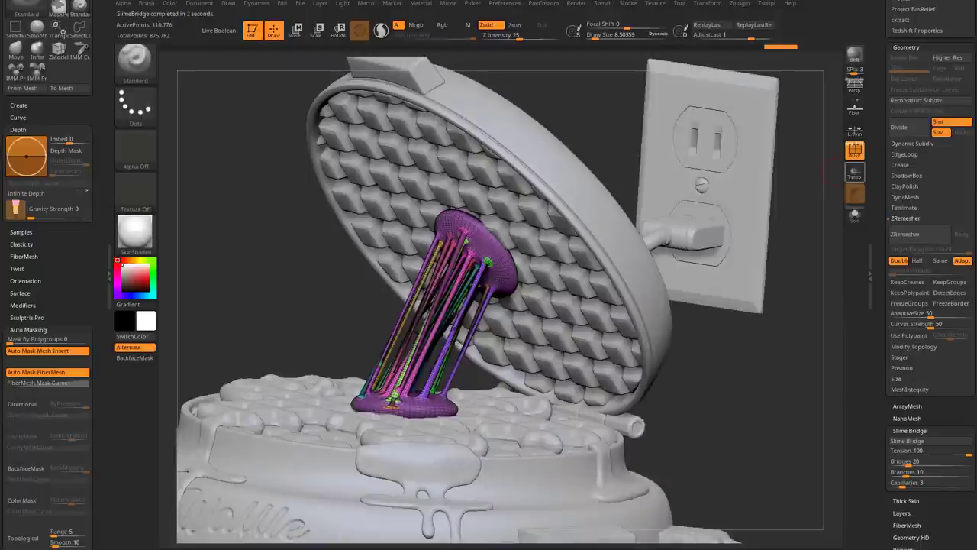
pyautogui.hotkey('shift', 'f')
pyautogui.moveTo(733, 458); pyautogui.dragTo(725, 504)
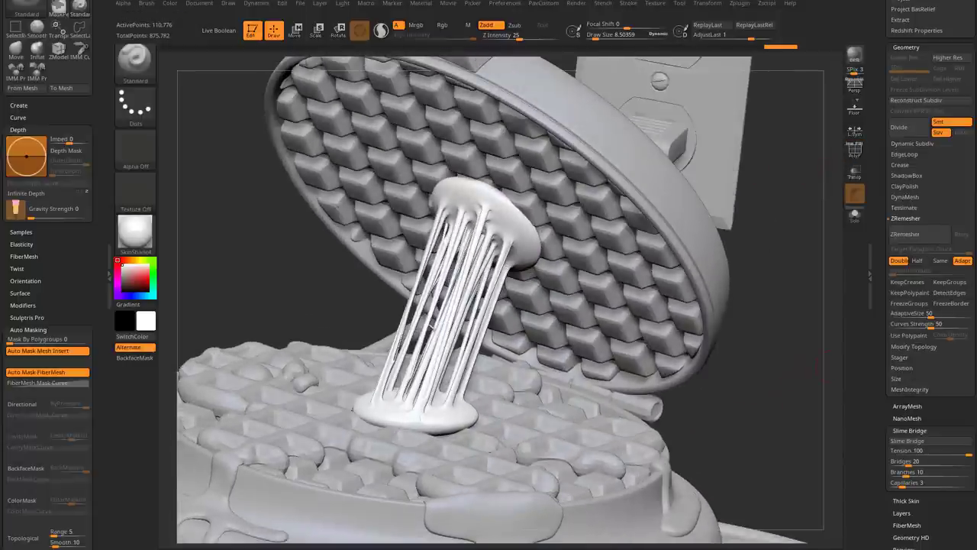
# Thicken the slime strands between the waffle iron plates with a slight Inflate deformation.
pyautogui.scroll(-5, 931, 305)
pyautogui.press('shift')
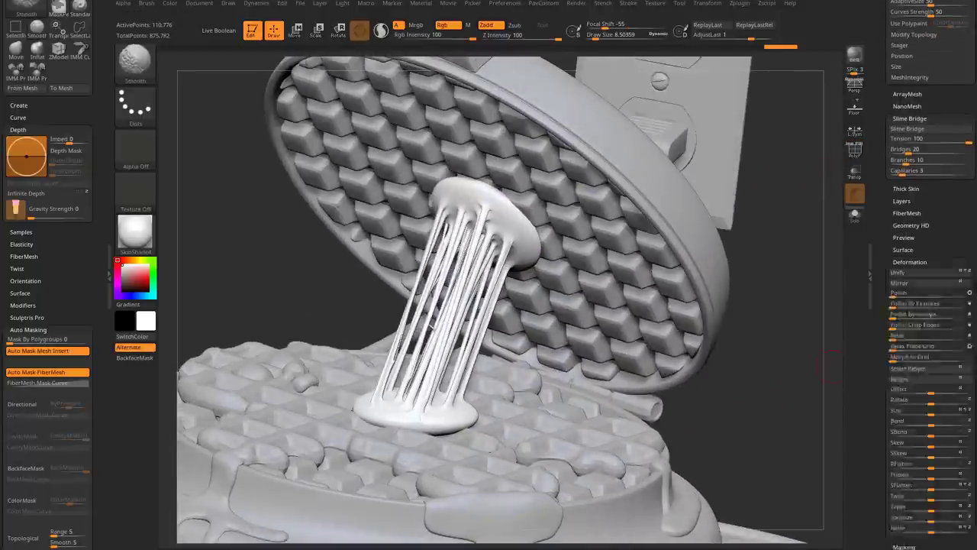
pyautogui.scroll(-3, 931, 305)
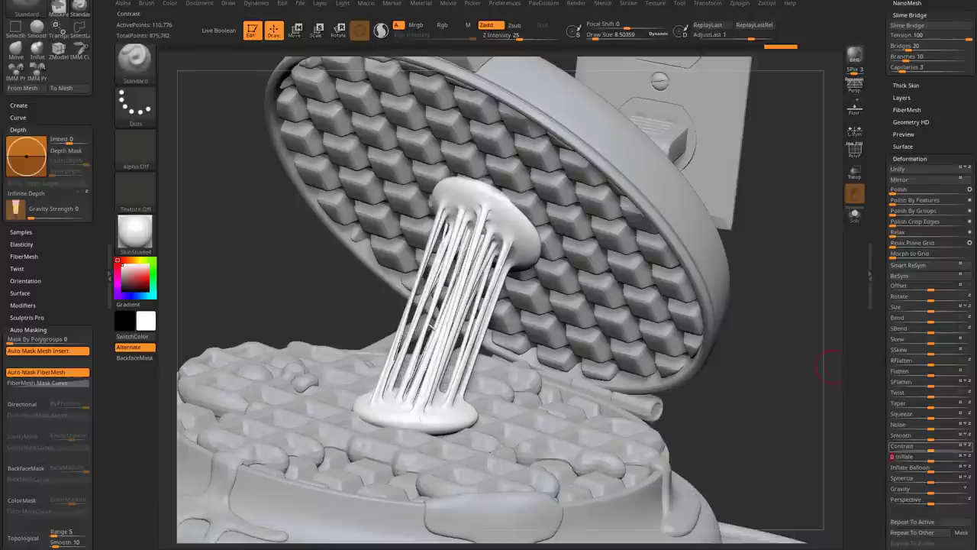
pyautogui.moveTo(927, 457); pyautogui.dragTo(946, 457)
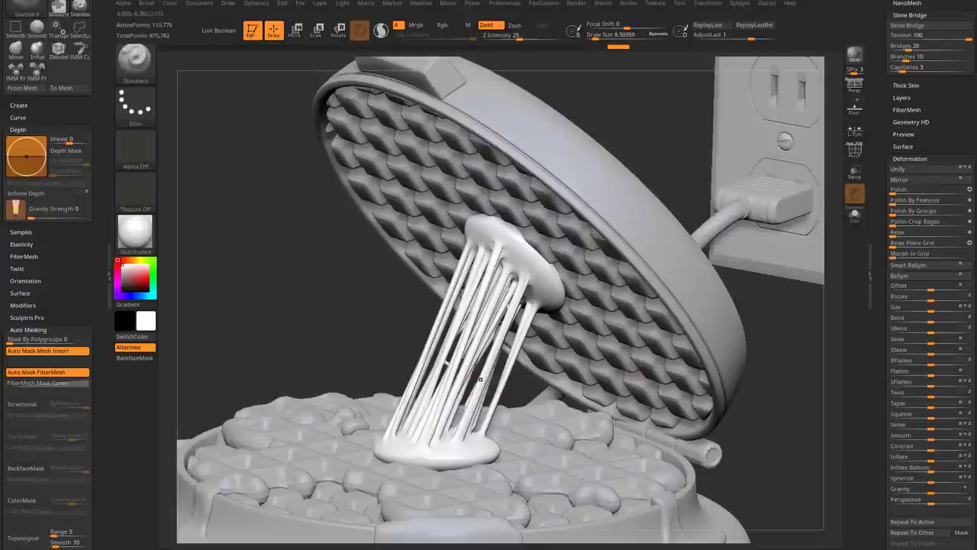
pyautogui.press('s')
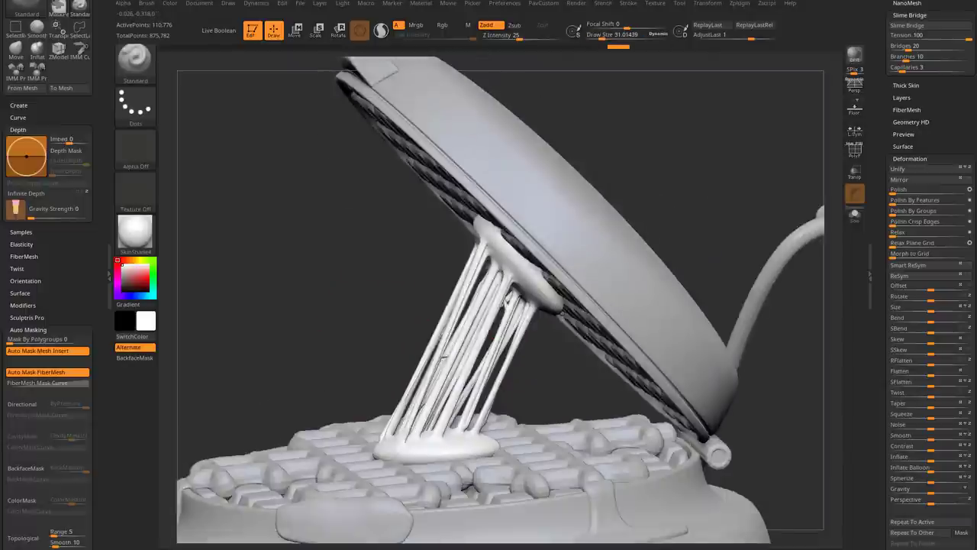
pyautogui.press('s')
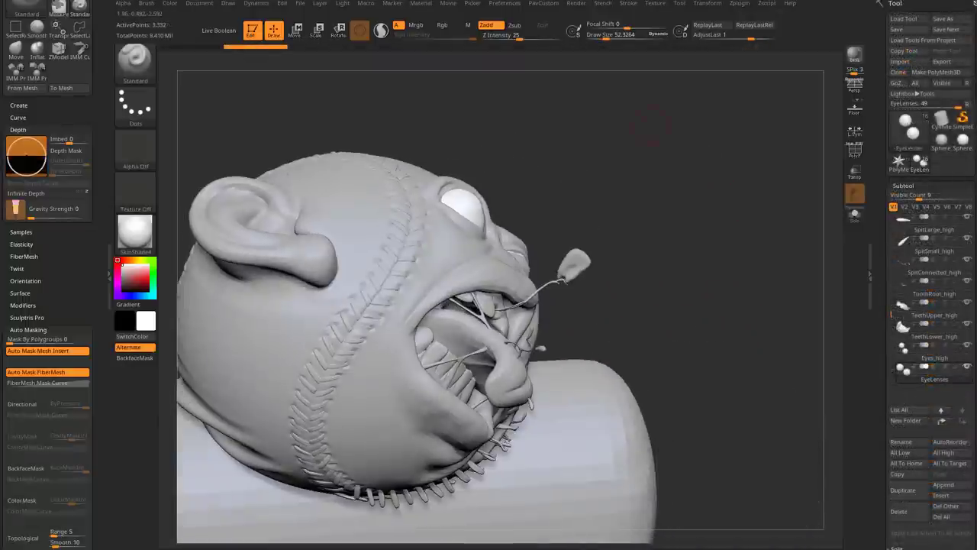
# Switch to the ArtStation portfolio in the browser and look through the Baseball Head artwork.
pyautogui.moveTo(651, 122); pyautogui.dragTo(458, 306)
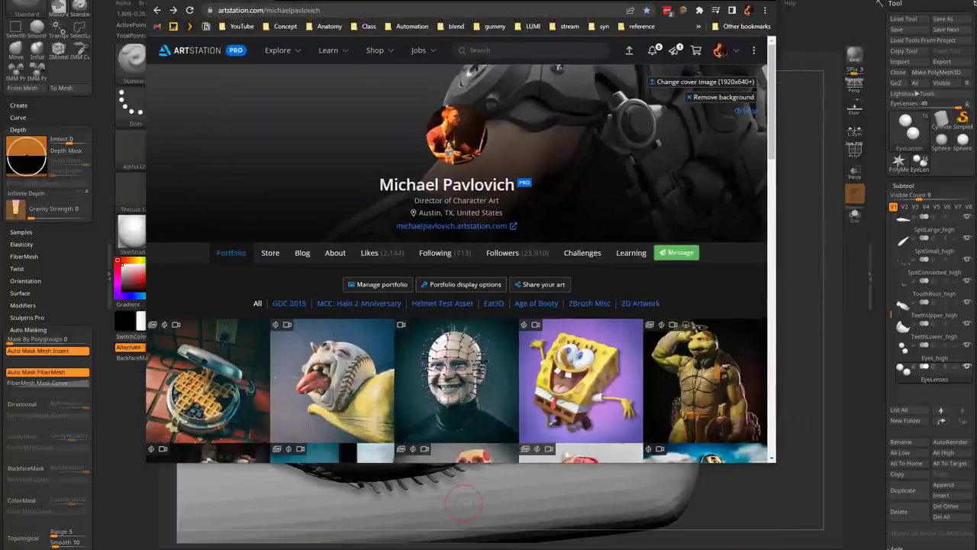
pyautogui.click(332, 382)
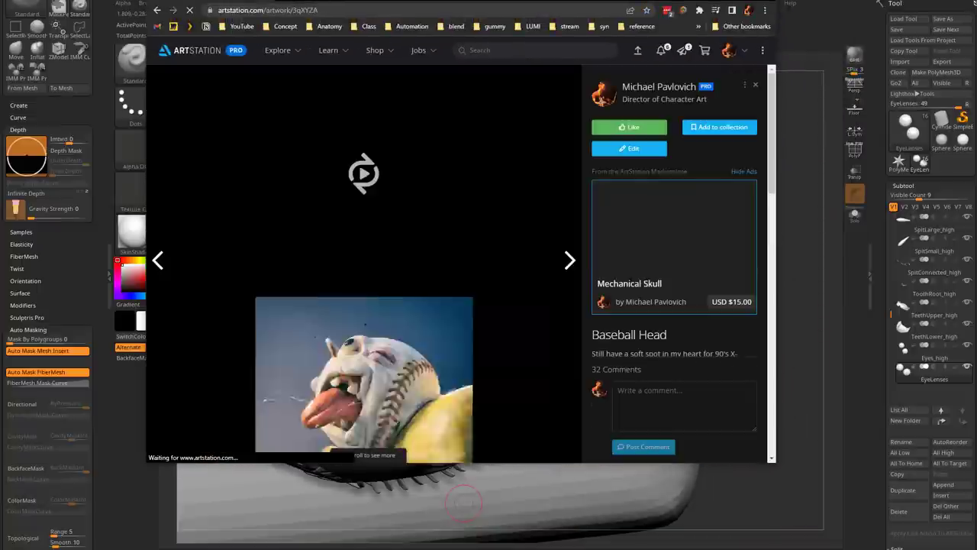
pyautogui.scroll(-1, 363, 263)
pyautogui.scroll(1, 363, 263)
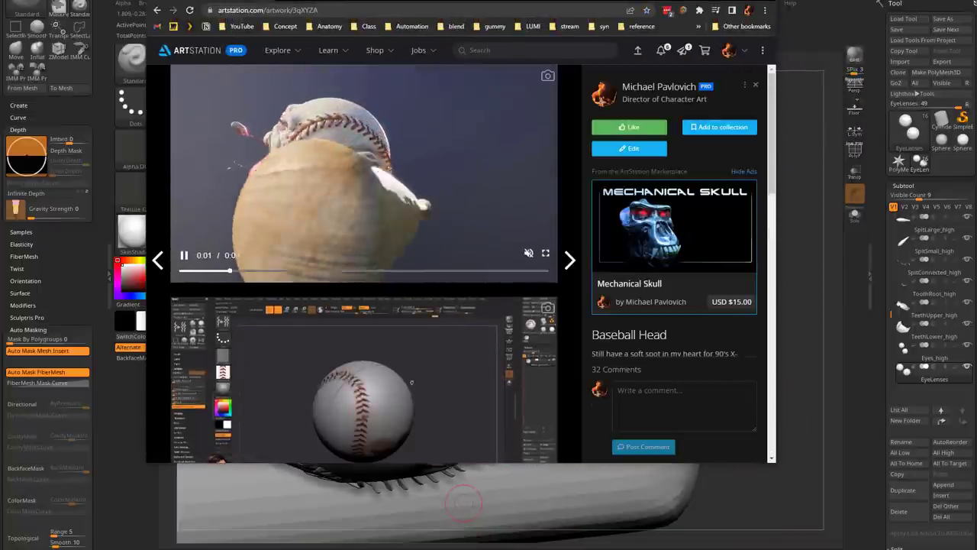
pyautogui.scroll(-2, 363, 263)
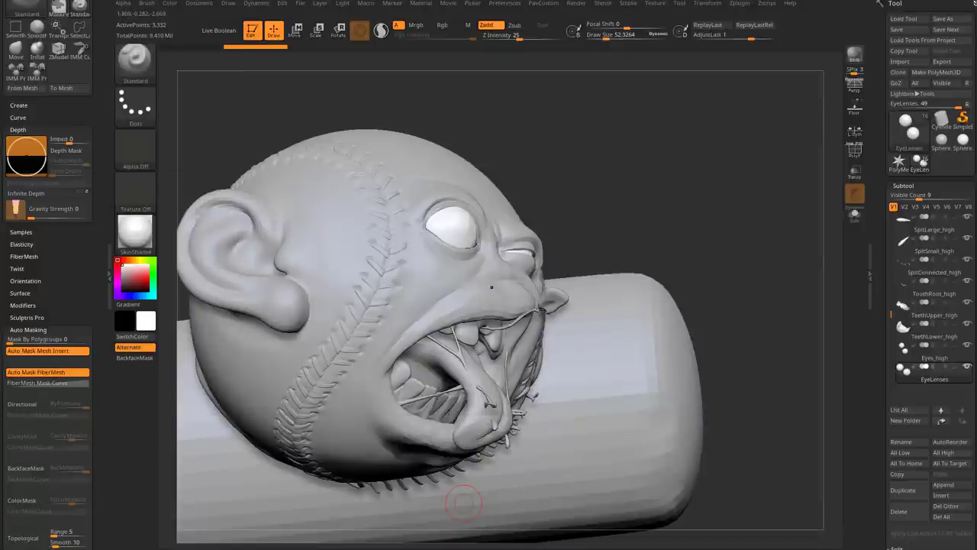
# Switch back to ZBrush and select the Tongue_high subtool inside the baseball head's mouth.
pyautogui.moveTo(463, 502)
pyautogui.mouseDown(button='right')
pyautogui.moveTo(534, 382)
pyautogui.moveTo(626, 267)
pyautogui.moveTo(720, 168)
pyautogui.moveTo(763, 156)
pyautogui.mouseUp(button='right')
pyautogui.keyDown('alt'); pyautogui.click(433, 260); pyautogui.keyUp('alt')
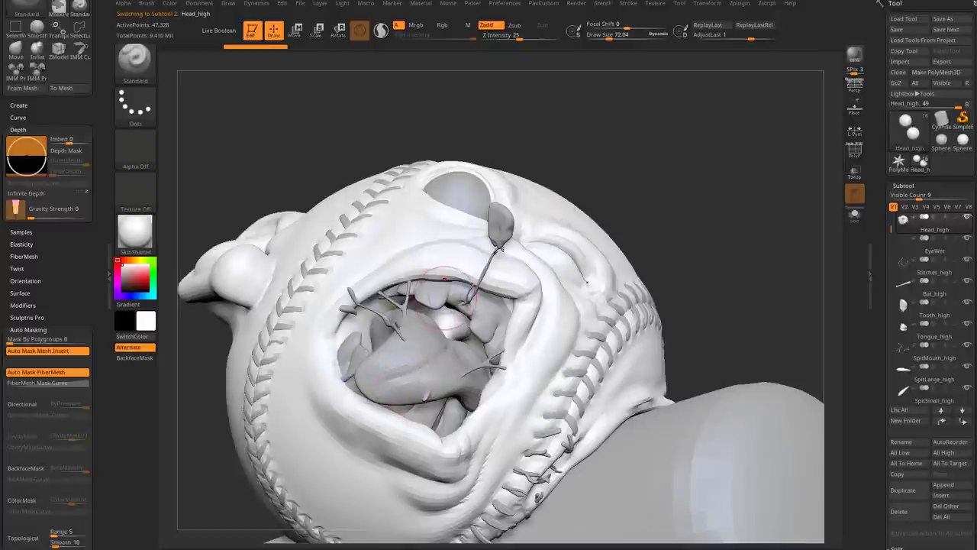
pyautogui.keyDown('alt'); pyautogui.click(421, 288); pyautogui.keyUp('alt')
pyautogui.moveTo(633, 149); pyautogui.dragTo(664, 156, button='right')
pyautogui.keyDown('alt'); pyautogui.click(427, 336); pyautogui.keyUp('alt')
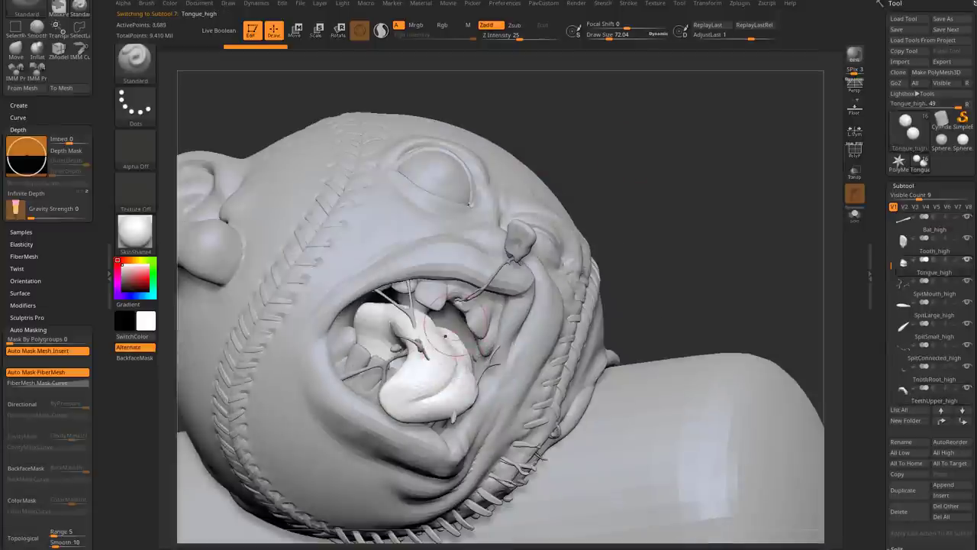
# Examine the baseball head's open mouth, tongue and spit strands from several angles.
pyautogui.moveTo(664, 221)
pyautogui.mouseDown(button='right')
pyautogui.moveTo(677, 227)
pyautogui.moveTo(677, 212)
pyautogui.mouseUp(button='right')
pyautogui.press('s')
pyautogui.press('s')
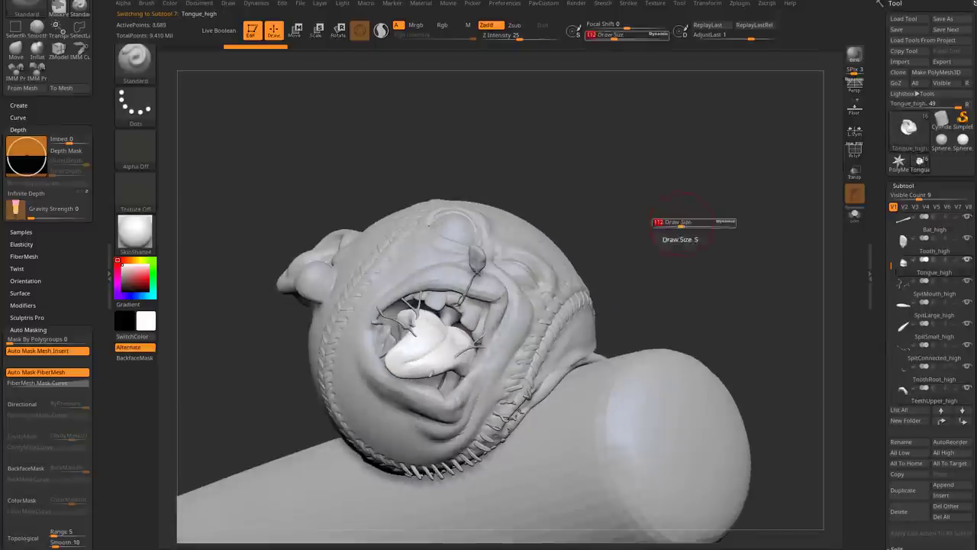
pyautogui.moveTo(677, 223); pyautogui.dragTo(666, 223)
pyautogui.moveTo(665, 223); pyautogui.dragTo(433, 314, button='right')
pyautogui.moveTo(718, 240); pyautogui.dragTo(711, 246, button='right')
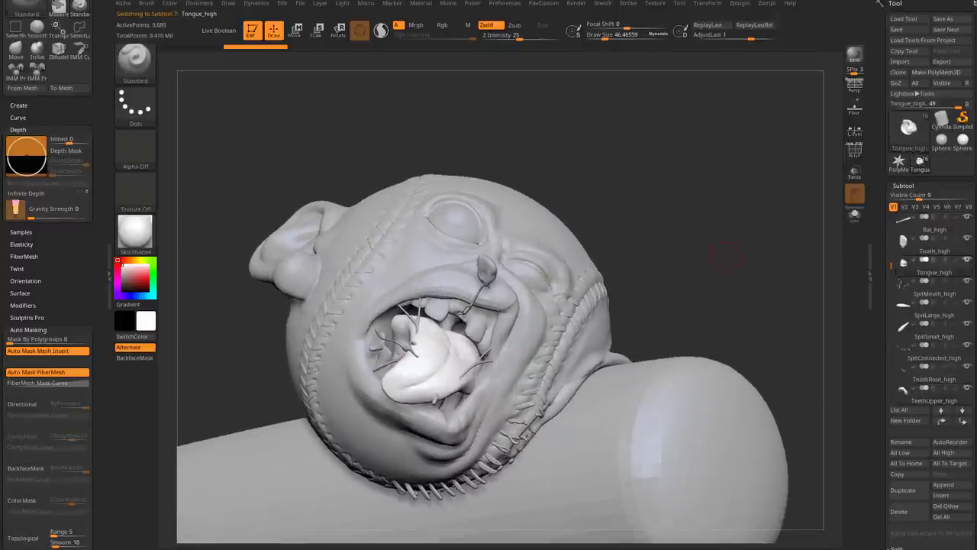
pyautogui.press('s')
pyautogui.moveTo(714, 256); pyautogui.dragTo(725, 255)
pyautogui.moveTo(725, 256); pyautogui.dragTo(393, 302, button='right')
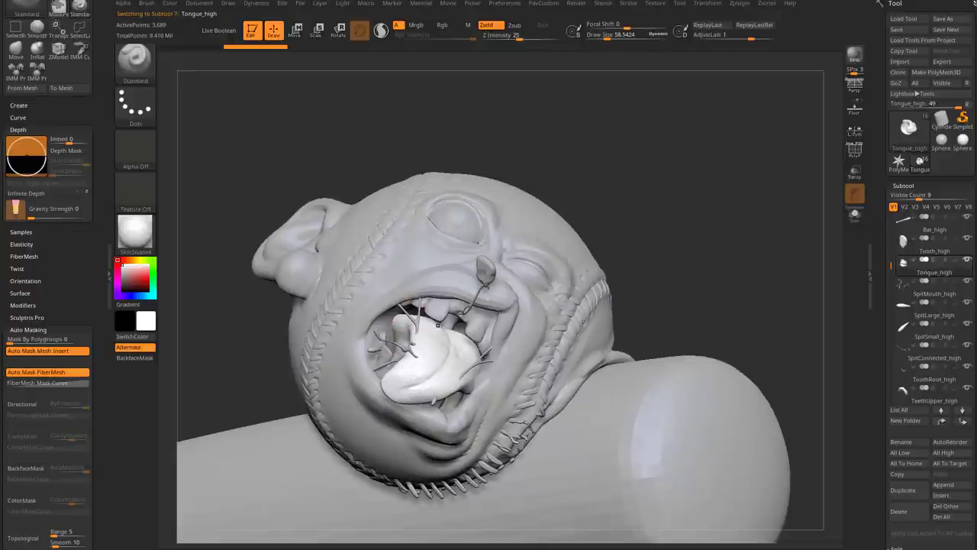
pyautogui.moveTo(438, 325); pyautogui.dragTo(666, 229, button='right')
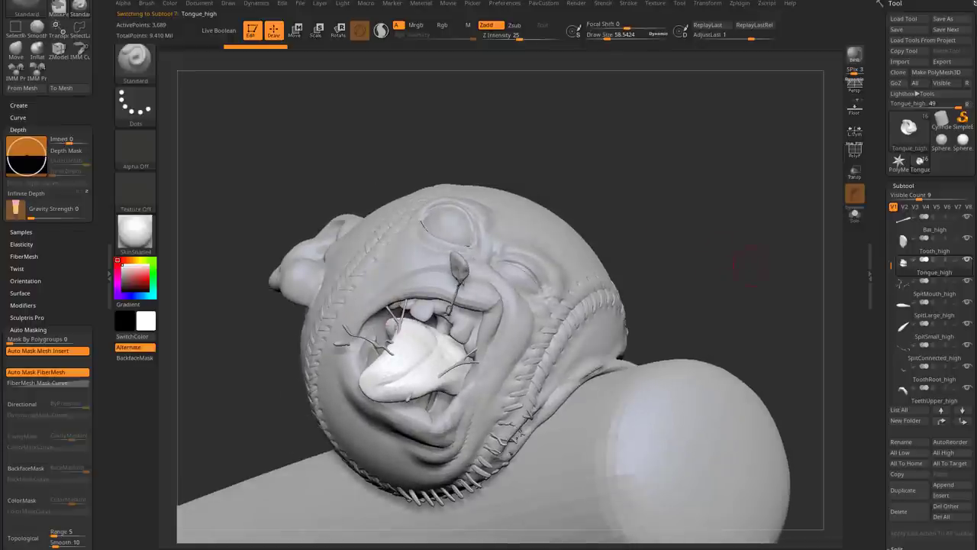
# Merge all visible subtools of the baseball head into one mesh and switch to the Merged_Tongue_high tool.
pyautogui.scroll(-5, 931, 305)
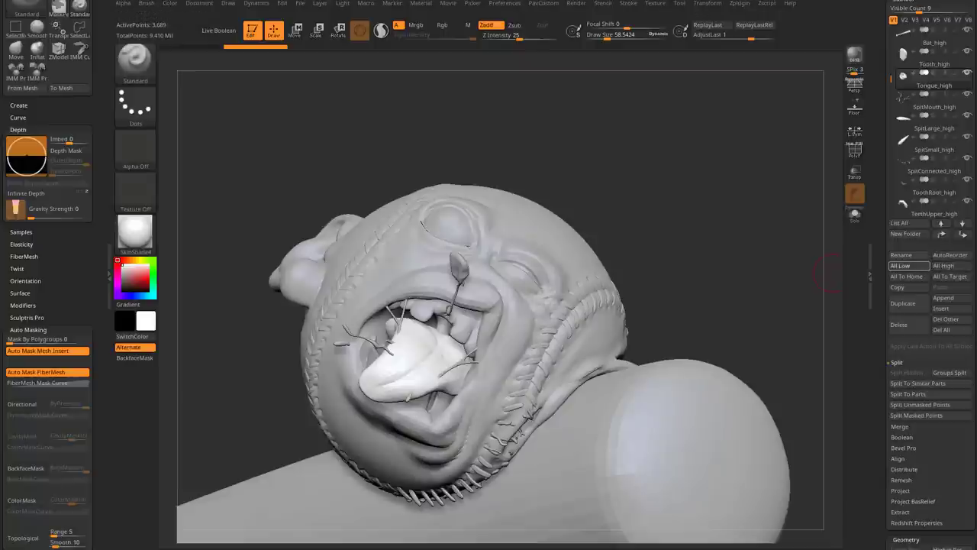
pyautogui.moveTo(678, 324)
pyautogui.keyDown('alt'); pyautogui.mouseDown(button='right')
pyautogui.moveTo(733, 256)
pyautogui.moveTo(824, 254)
pyautogui.mouseUp(button='right'); pyautogui.keyUp('alt')
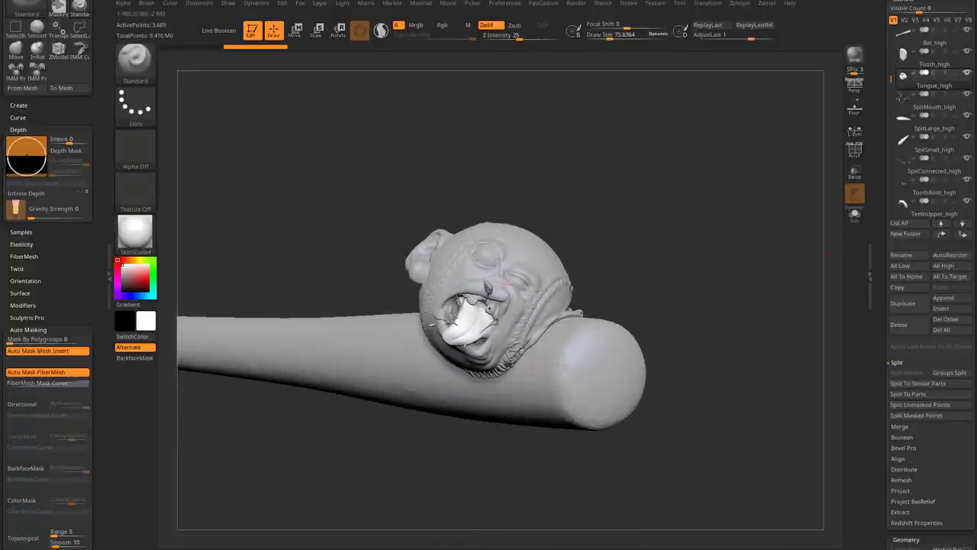
pyautogui.moveTo(516, 365)
pyautogui.keyDown('alt'); pyautogui.mouseDown(button='right')
pyautogui.moveTo(709, 258)
pyautogui.moveTo(695, 258)
pyautogui.moveTo(713, 267)
pyautogui.mouseUp(button='right'); pyautogui.keyUp('alt')
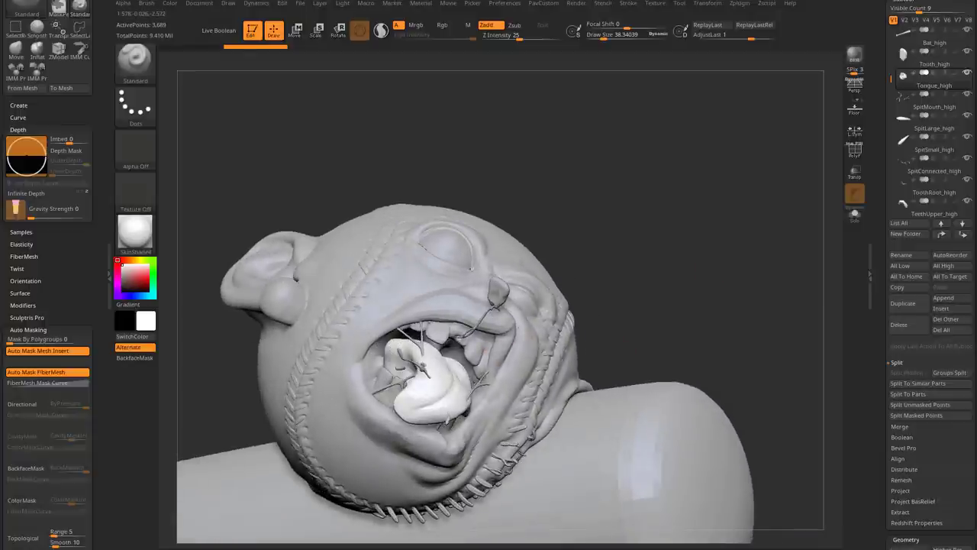
pyautogui.scroll(3, 924, 297)
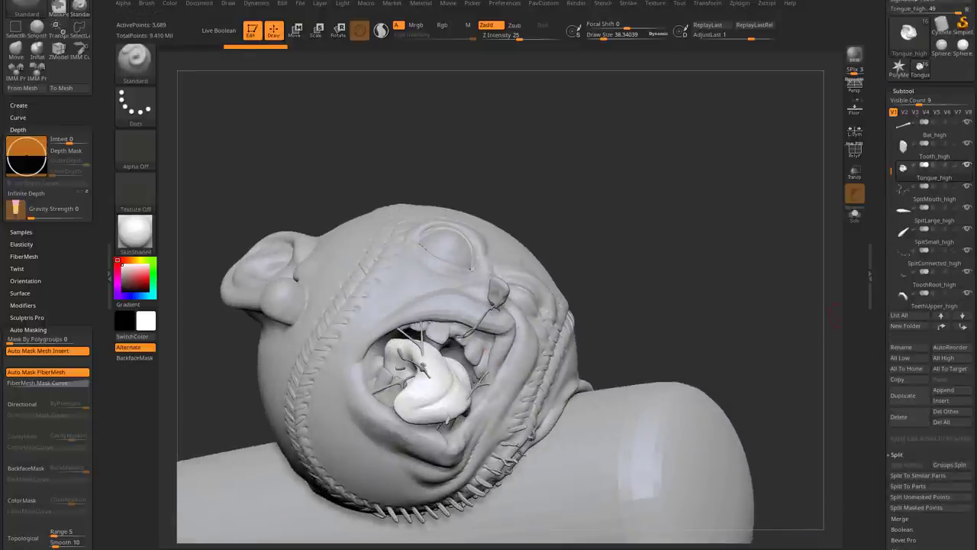
pyautogui.scroll(-1, 932, 305)
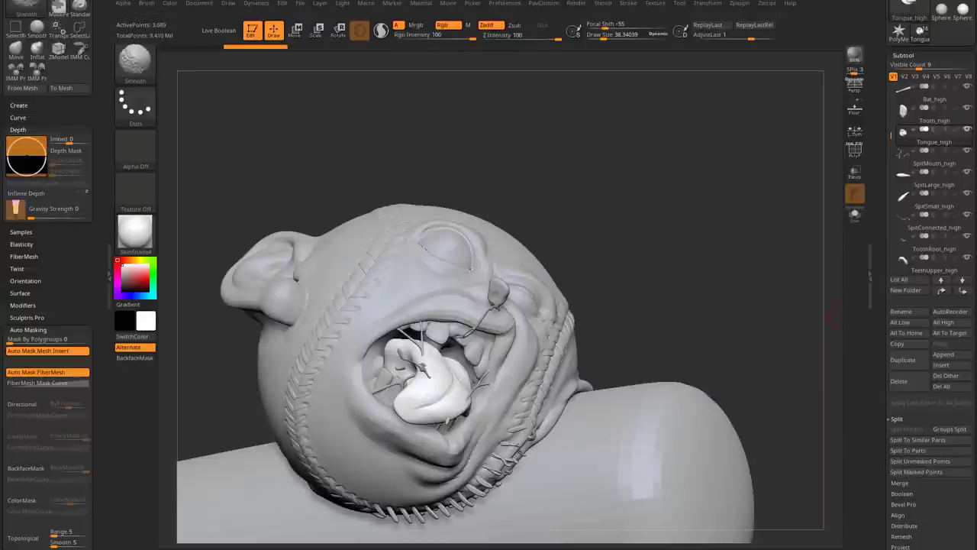
pyautogui.click(899, 482)
pyautogui.scroll(-1, 908, 489)
pyautogui.scroll(4, 932, 305)
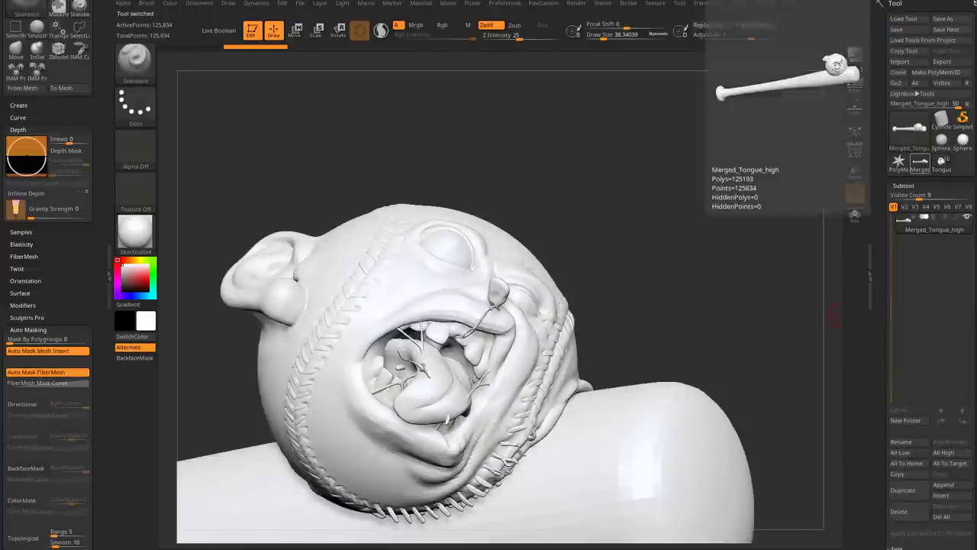
pyautogui.click(920, 162)
# Try hiding the tongue and inner lip surfaces of the merged baseball head, and restore full visibility.
pyautogui.moveTo(710, 252)
pyautogui.keyDown('alt'); pyautogui.mouseDown()
pyautogui.moveTo(748, 229)
pyautogui.moveTo(748, 252)
pyautogui.mouseUp(); pyautogui.keyUp('alt')
pyautogui.moveTo(816, 256); pyautogui.dragTo(824, 266)
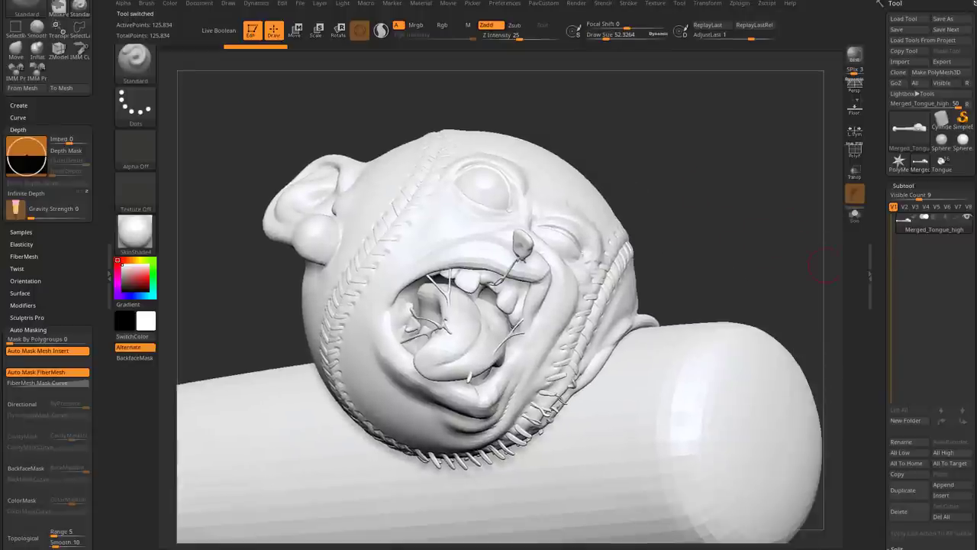
pyautogui.moveTo(721, 286); pyautogui.dragTo(734, 279)
pyautogui.hotkey('ctrl', 'shift')
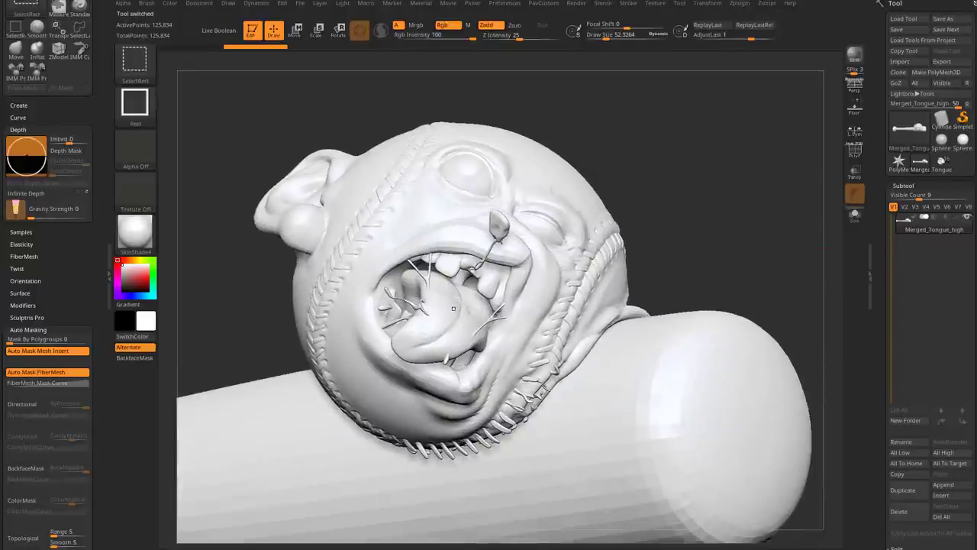
pyautogui.keyDown('ctrl'); pyautogui.keyDown('shift'); pyautogui.click(454, 309); pyautogui.keyUp('shift'); pyautogui.keyUp('ctrl')
pyautogui.keyDown('ctrl'); pyautogui.keyDown('shift'); pyautogui.click(652, 176); pyautogui.keyUp('shift'); pyautogui.keyUp('ctrl')
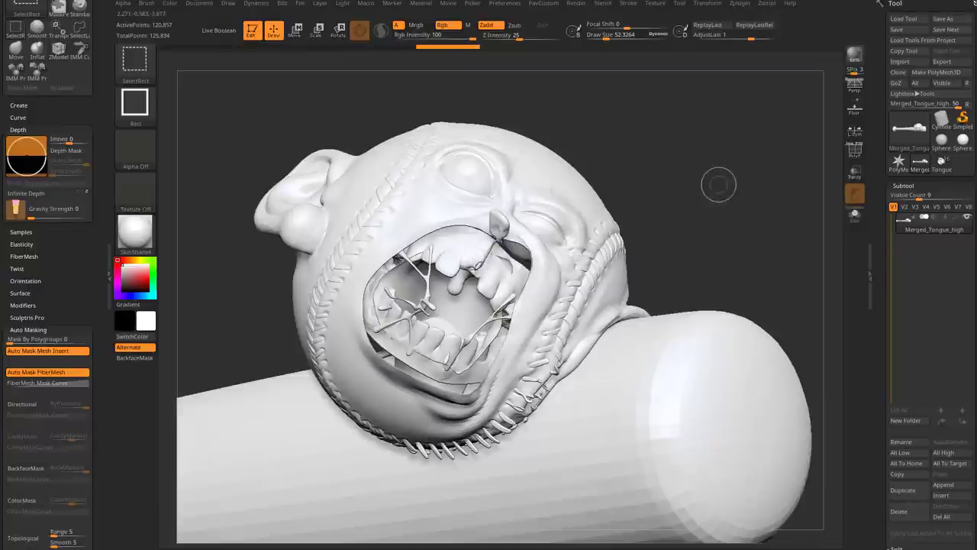
pyautogui.keyDown('ctrl'); pyautogui.keyDown('shift'); pyautogui.click(677, 175); pyautogui.keyUp('shift'); pyautogui.keyUp('ctrl')
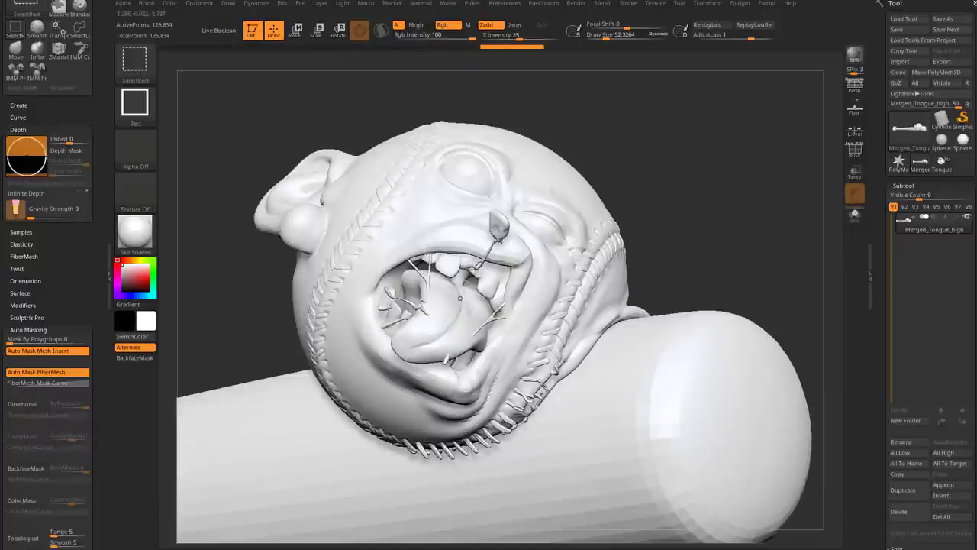
# Hide the merged head's tongue, inner lip surface, one upper tooth and one lower tooth.
pyautogui.keyDown('ctrl'); pyautogui.keyDown('shift'); pyautogui.click(473, 292); pyautogui.keyUp('shift'); pyautogui.keyUp('ctrl')
pyautogui.keyDown('ctrl'); pyautogui.keyDown('shift'); pyautogui.click(649, 229); pyautogui.keyUp('shift'); pyautogui.keyUp('ctrl')
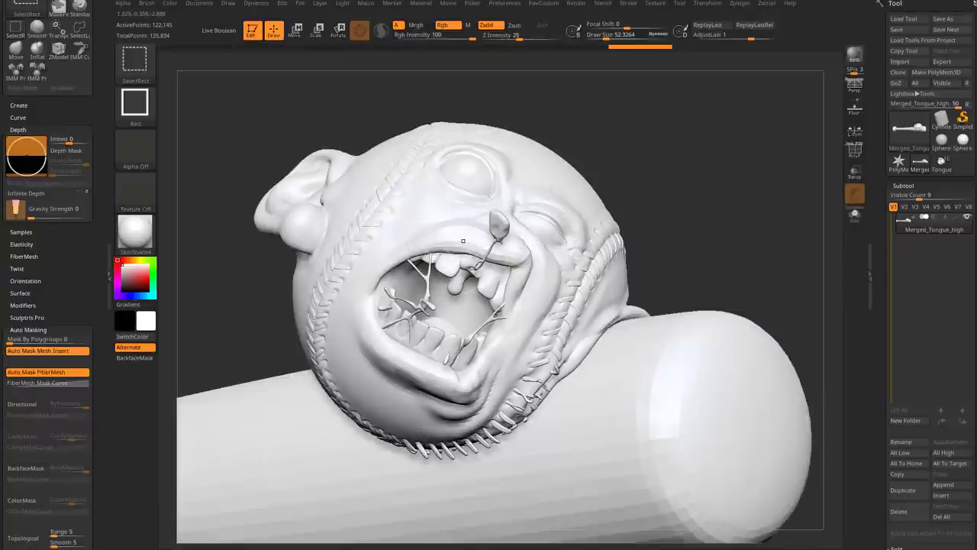
pyautogui.keyDown('ctrl'); pyautogui.keyDown('alt'); pyautogui.keyDown('shift'); pyautogui.click(477, 251); pyautogui.keyUp('shift'); pyautogui.keyUp('alt'); pyautogui.keyUp('ctrl')
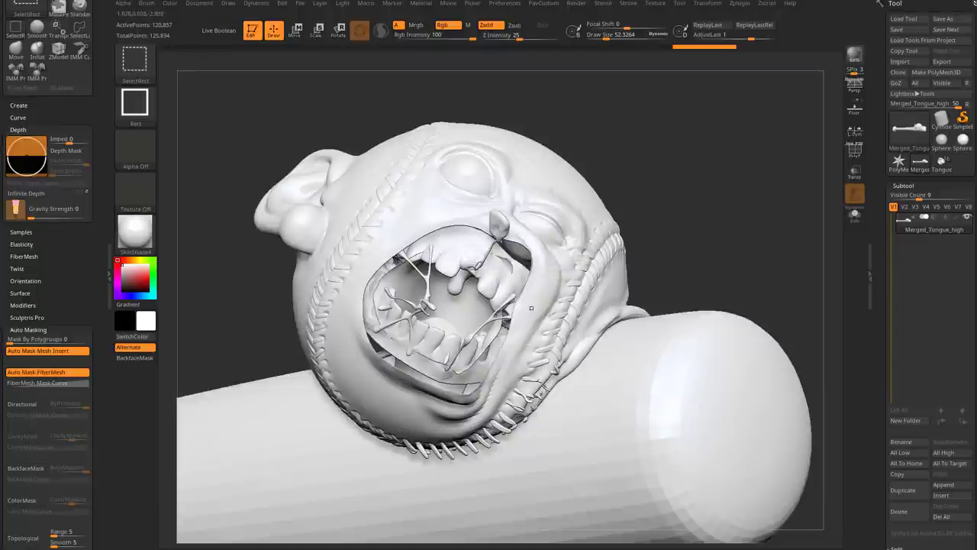
pyautogui.keyDown('ctrl'); pyautogui.keyDown('alt'); pyautogui.keyDown('shift'); pyautogui.click(448, 273); pyautogui.keyUp('shift'); pyautogui.keyUp('alt'); pyautogui.keyUp('ctrl')
pyautogui.keyDown('ctrl'); pyautogui.keyDown('alt'); pyautogui.keyDown('shift'); pyautogui.click(430, 334); pyautogui.keyUp('shift'); pyautogui.keyUp('alt'); pyautogui.keyUp('ctrl')
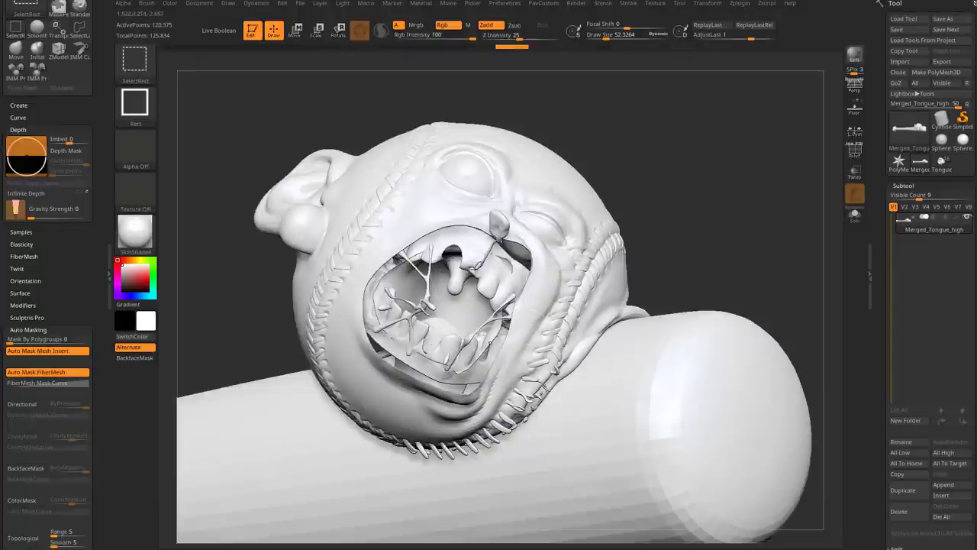
# Invert the visibility and grow it to all connected parts so only the head skin, teeth and tongue are shown.
pyautogui.keyDown('ctrl'); pyautogui.keyDown('shift'); pyautogui.moveTo(690, 221); pyautogui.dragTo(773, 174); pyautogui.keyUp('shift'); pyautogui.keyUp('ctrl')
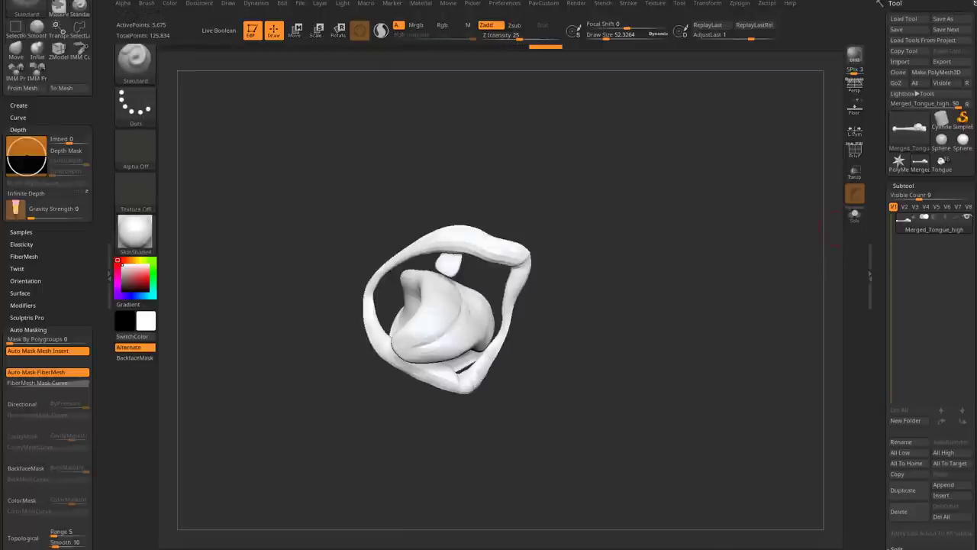
pyautogui.scroll(-10, 931, 305)
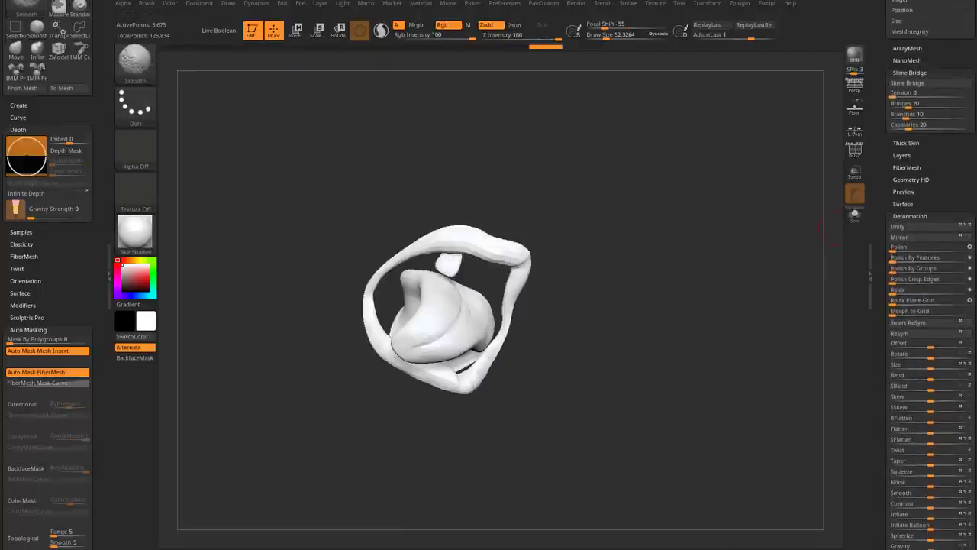
pyautogui.click(910, 216)
pyautogui.click(904, 239)
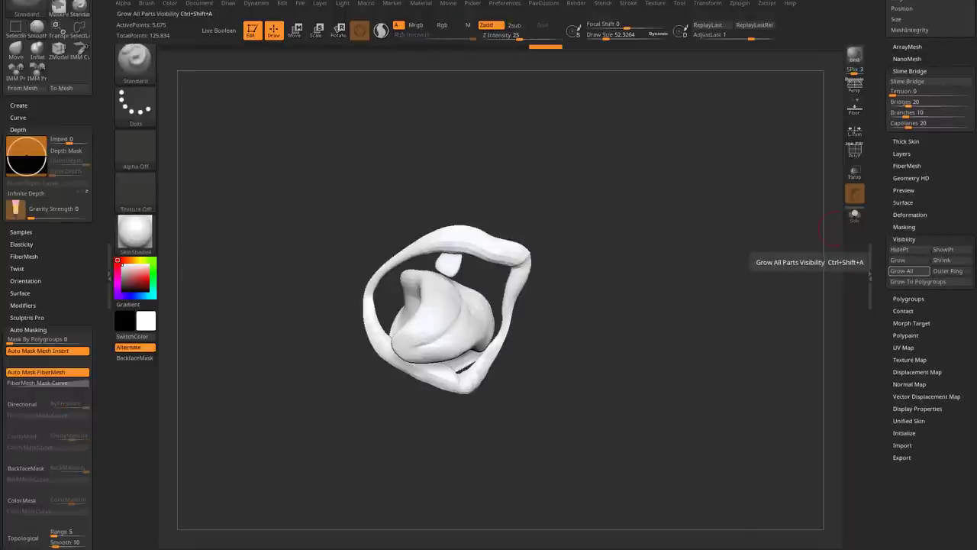
pyautogui.hotkey('ctrl', 'shift')
pyautogui.keyDown('ctrl'); pyautogui.keyDown('shift'); pyautogui.click(759, 275); pyautogui.keyUp('shift'); pyautogui.keyUp('ctrl')
pyautogui.moveTo(759, 275)
pyautogui.mouseDown()
pyautogui.moveTo(672, 291)
pyautogui.moveTo(756, 286)
pyautogui.moveTo(733, 260)
pyautogui.moveTo(763, 237)
pyautogui.moveTo(750, 216)
pyautogui.mouseUp()
pyautogui.moveTo(458, 264); pyautogui.dragTo(472, 327)
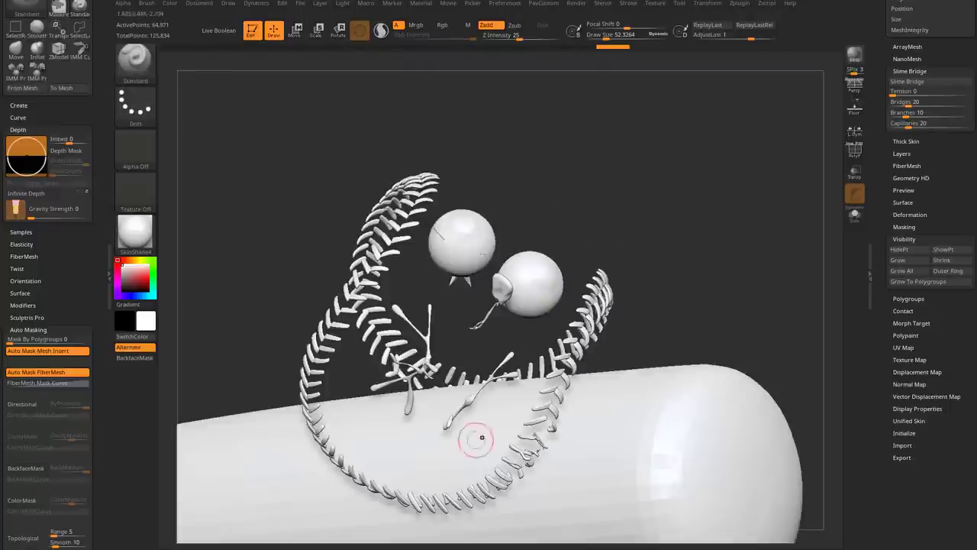
pyautogui.moveTo(468, 436); pyautogui.dragTo(489, 330)
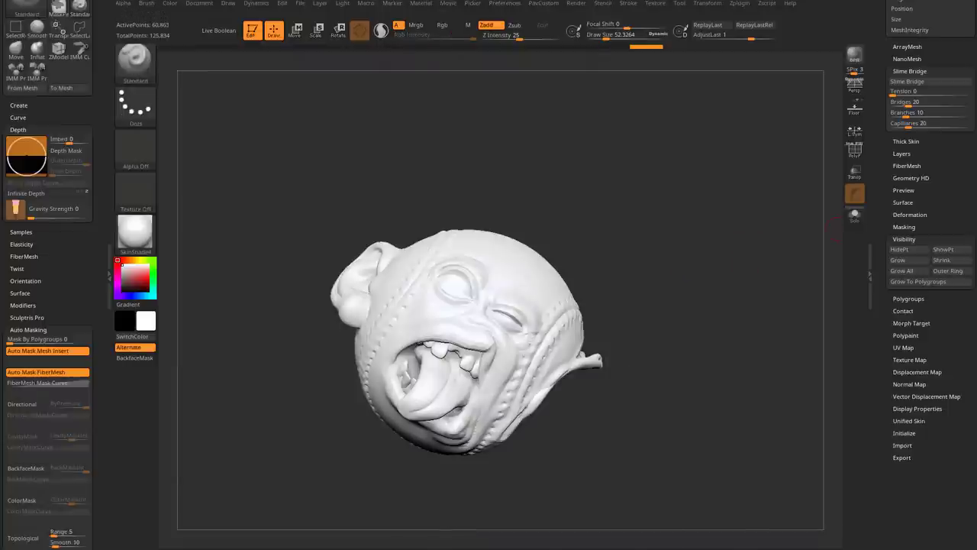
# Delete the hidden eyeballs, stitches, old spit strands and bat from the merged mesh.
pyautogui.scroll(5, 931, 306)
pyautogui.press('shift')
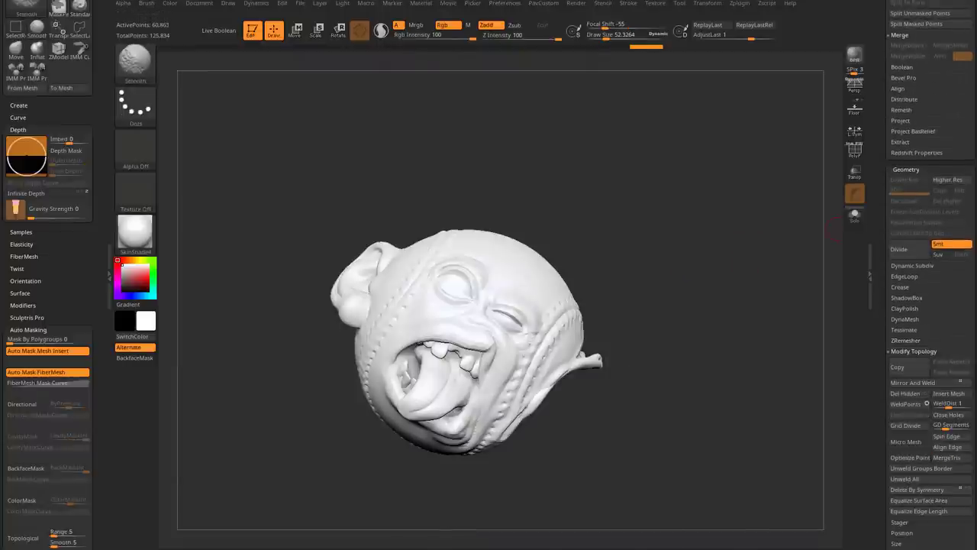
pyautogui.scroll(-2, 928, 343)
pyautogui.moveTo(408, 316)
pyautogui.mouseDown()
pyautogui.moveTo(414, 295)
pyautogui.moveTo(467, 375)
pyautogui.moveTo(715, 217)
pyautogui.moveTo(746, 229)
pyautogui.mouseUp()
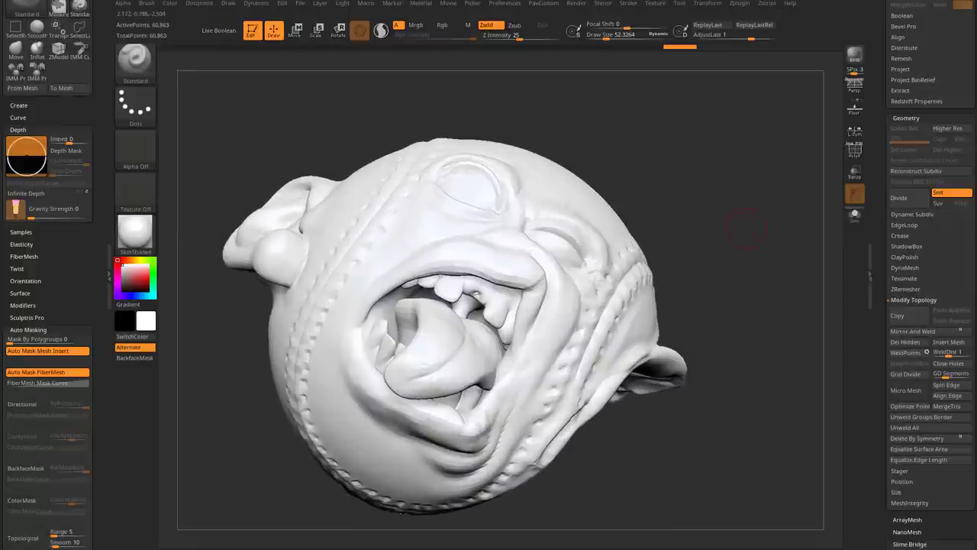
pyautogui.moveTo(710, 275); pyautogui.dragTo(747, 245)
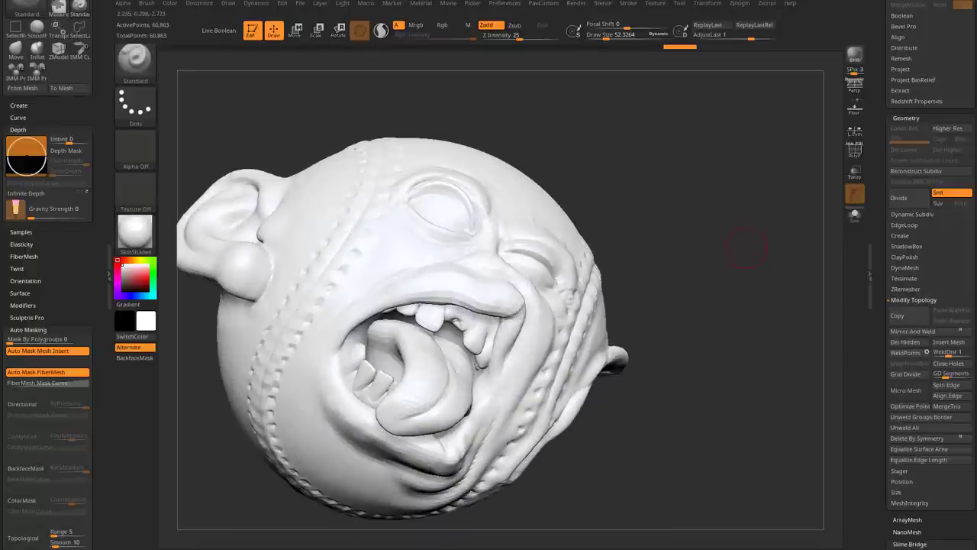
# Try masking a patch on the upper lip and one on the tongue with a larger brush.
pyautogui.press(']')
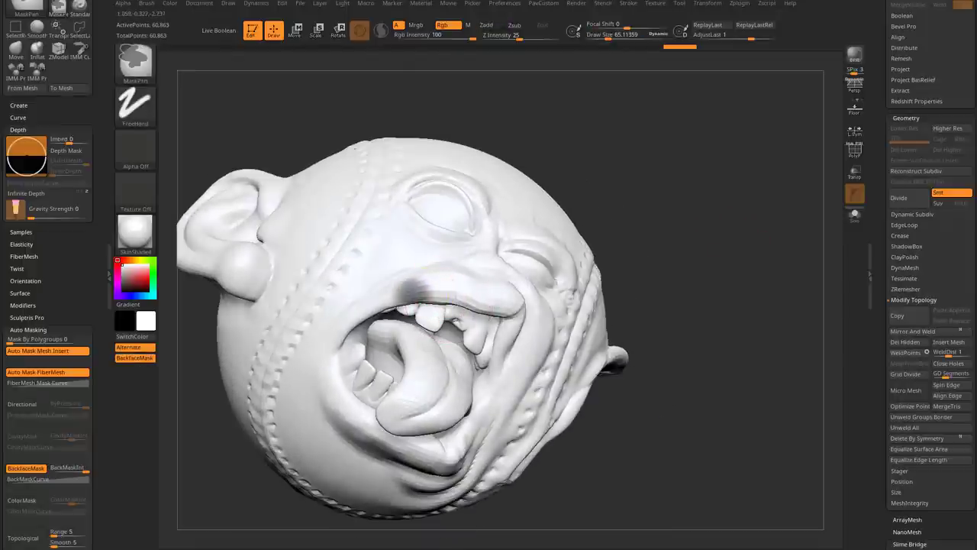
pyautogui.moveTo(664, 320); pyautogui.dragTo(687, 290)
pyautogui.moveTo(710, 252); pyautogui.dragTo(725, 197)
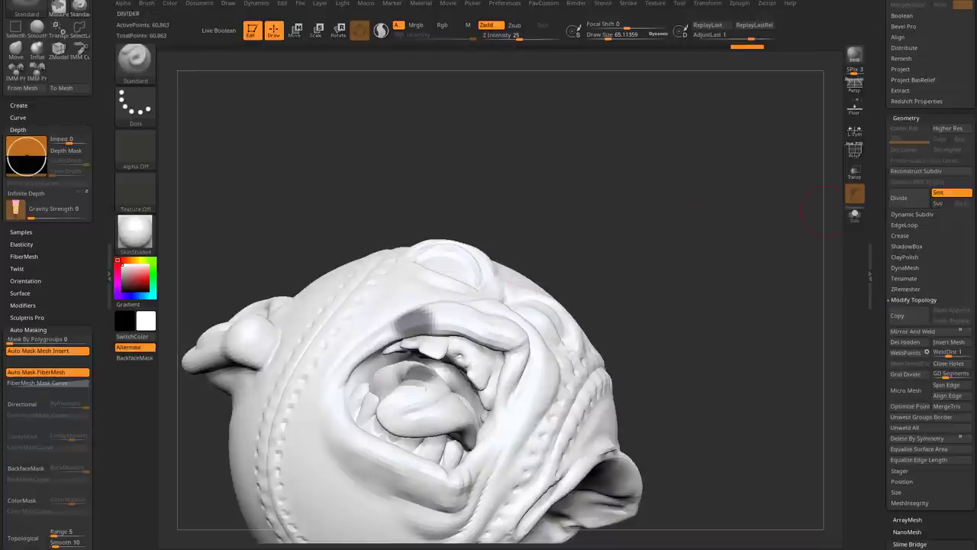
pyautogui.moveTo(942, 162)
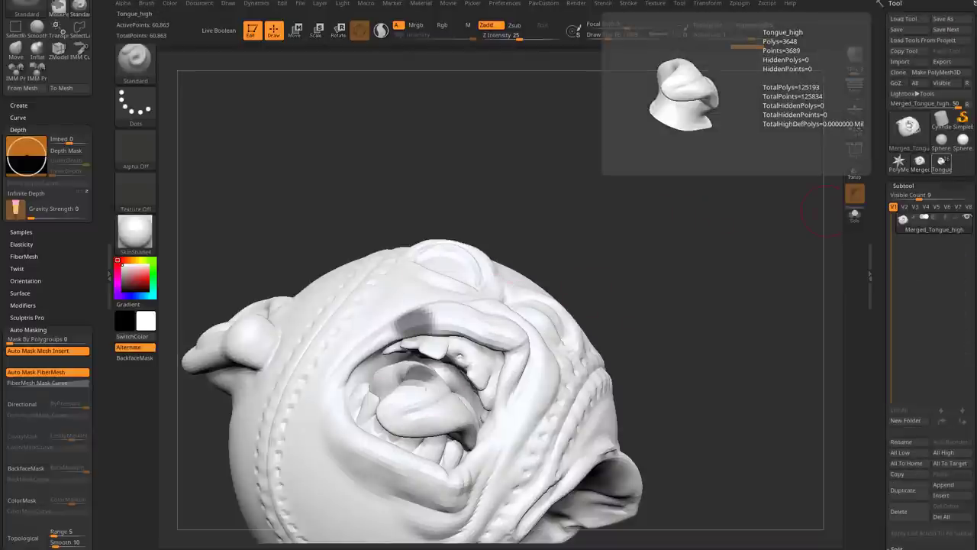
pyautogui.click(909, 126)
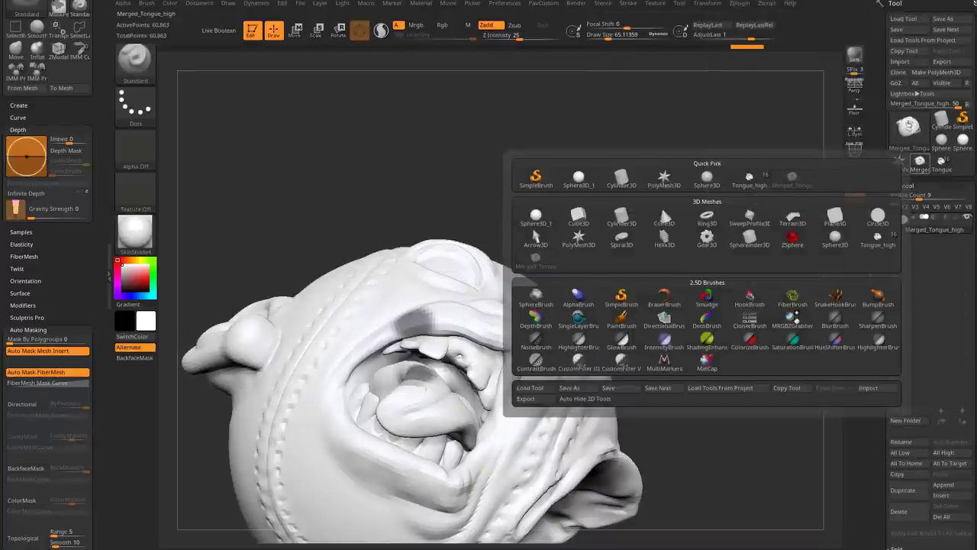
pyautogui.moveTo(672, 252)
pyautogui.mouseDown()
pyautogui.moveTo(630, 350)
pyautogui.moveTo(730, 227)
pyautogui.mouseUp()
pyautogui.moveTo(715, 226)
pyautogui.mouseDown()
pyautogui.moveTo(564, 199)
pyautogui.moveTo(571, 142)
pyautogui.mouseUp()
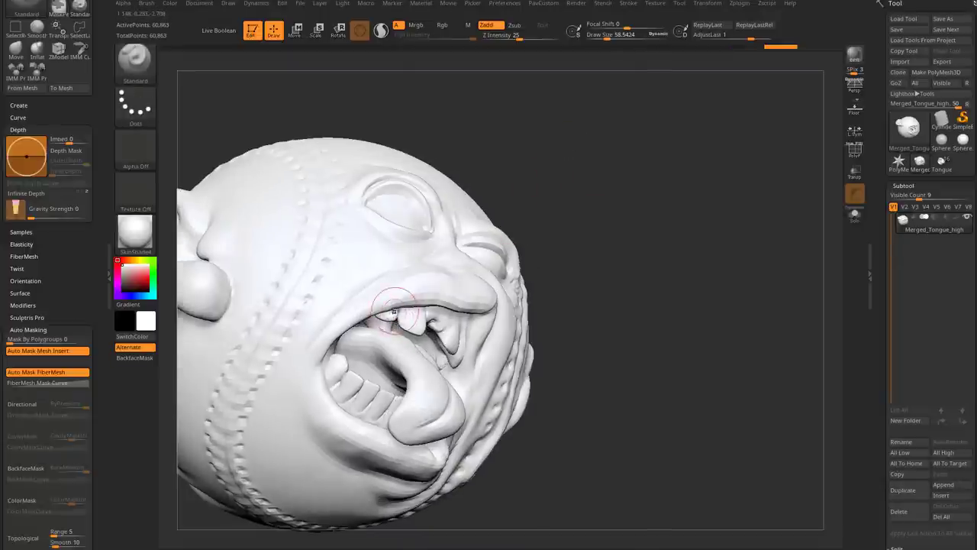
# Mask patches on the upper lip and tongue, and set Slime Bridge to 3 bridges, 3 branches and 0 capillaries.
pyautogui.keyDown('ctrl'); pyautogui.moveTo(393, 311); pyautogui.dragTo(404, 313); pyautogui.keyUp('ctrl')
pyautogui.moveTo(626, 229)
pyautogui.mouseDown()
pyautogui.moveTo(603, 290)
pyautogui.moveTo(581, 252)
pyautogui.mouseUp()
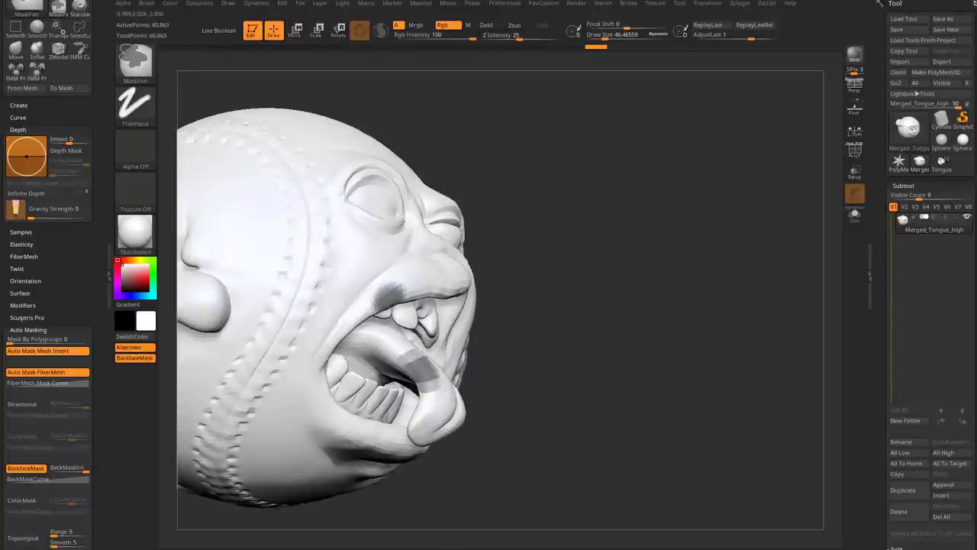
pyautogui.click(903, 185)
pyautogui.scroll(-3, 931, 306)
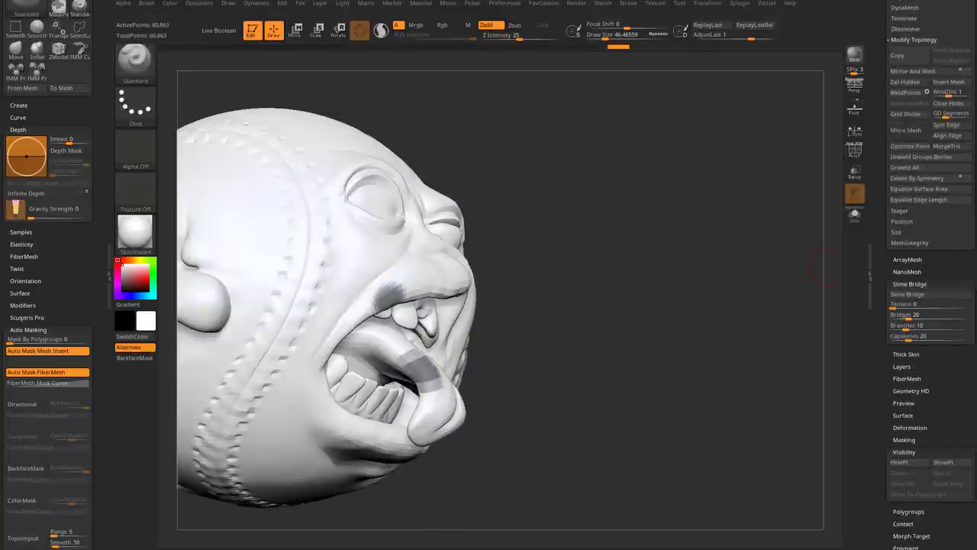
pyautogui.moveTo(916, 266); pyautogui.dragTo(906, 266)
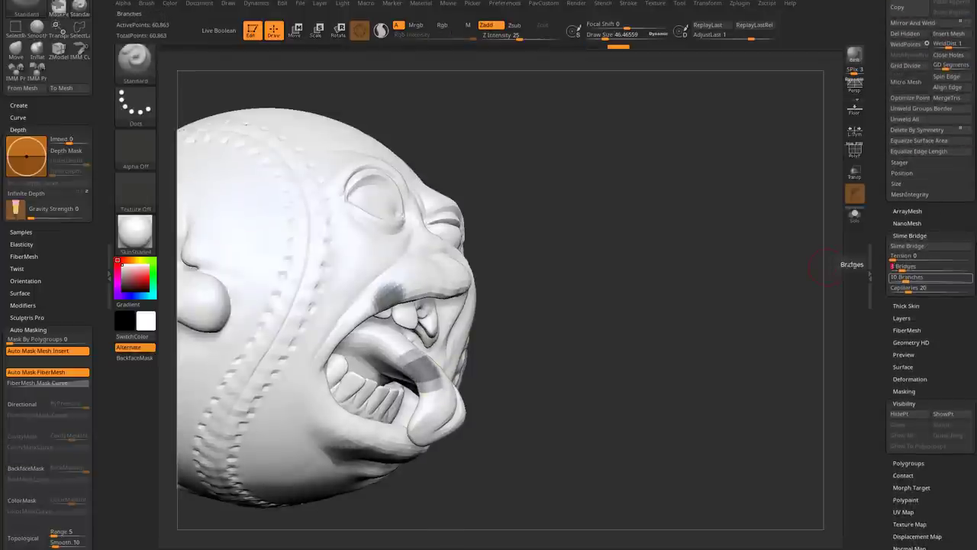
pyautogui.write('3')
pyautogui.press('Tab')
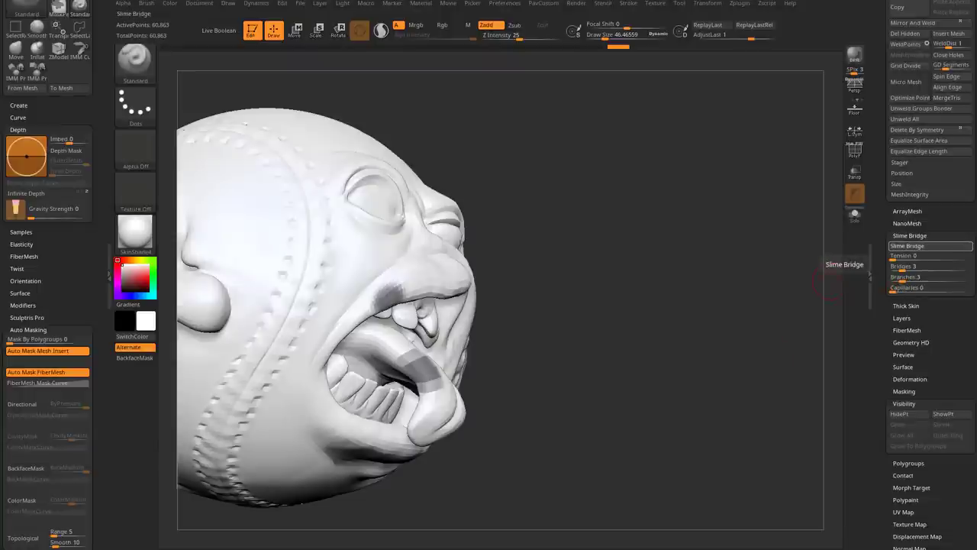
# Try Slime Bridge between lip and tongue at Tension 0 and 100, undoing the strands and clearing the mask.
pyautogui.click(927, 246)
pyautogui.hotkey('ctrl', 'z')
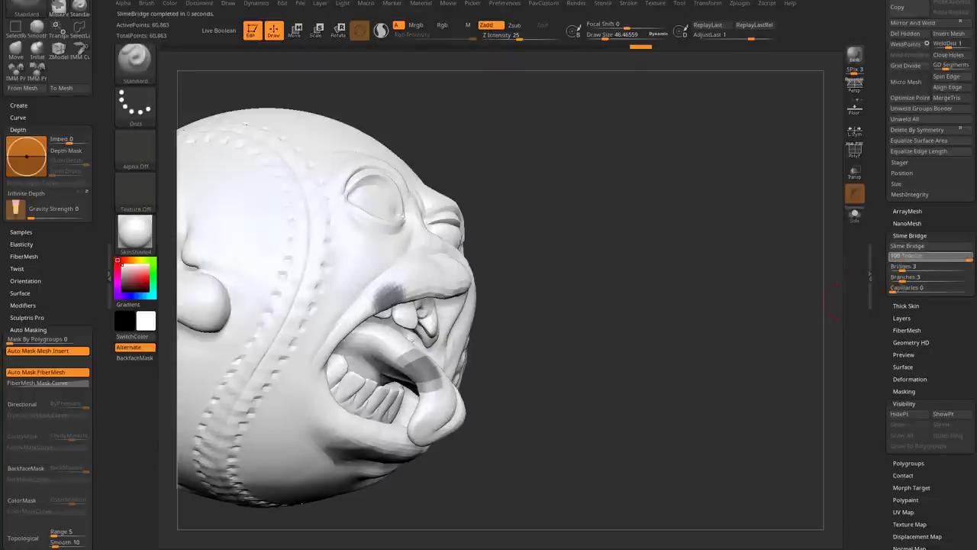
pyautogui.click(928, 246)
pyautogui.moveTo(672, 298)
pyautogui.mouseDown()
pyautogui.moveTo(633, 259)
pyautogui.moveTo(732, 264)
pyautogui.moveTo(685, 273)
pyautogui.moveTo(680, 299)
pyautogui.mouseUp()
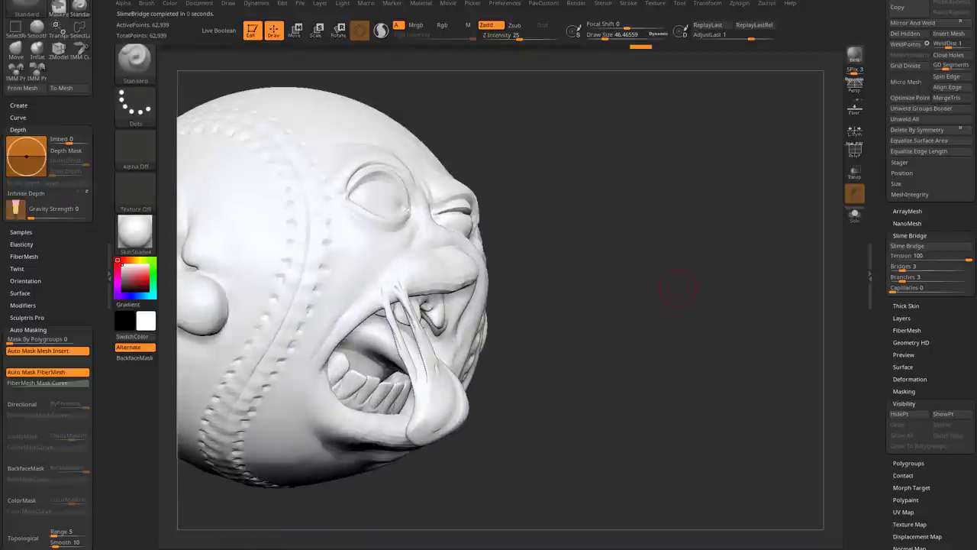
pyautogui.hotkey('ctrl', 'z')
pyautogui.keyDown('ctrl'); pyautogui.moveTo(665, 244); pyautogui.dragTo(709, 316); pyautogui.keyUp('ctrl')
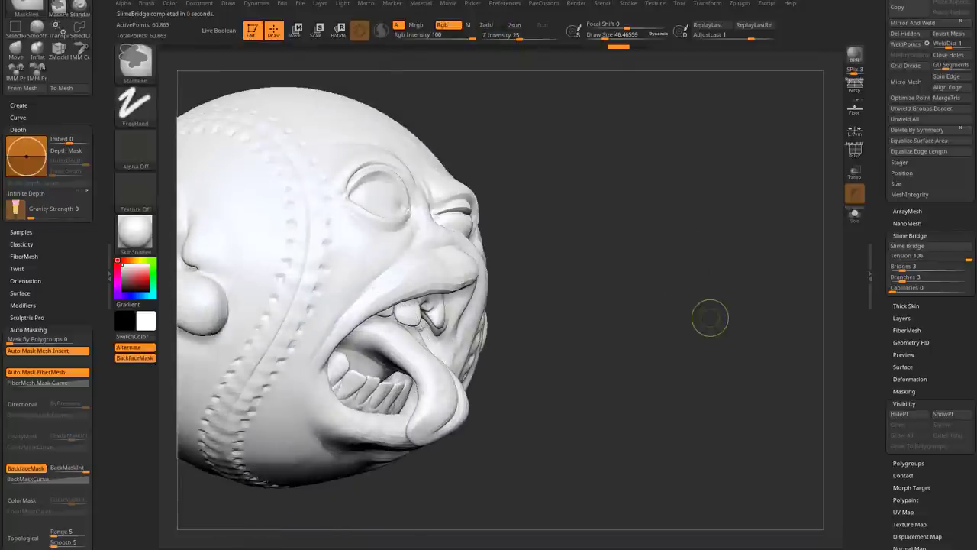
# Subdivide the head mesh once and delete its lower subdivision level.
pyautogui.hotkey('ctrl', 'd')
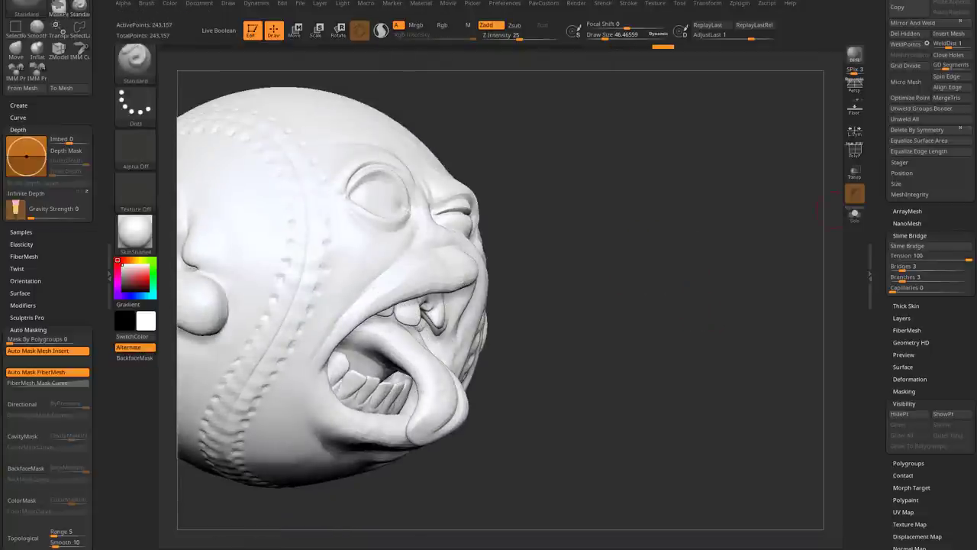
pyautogui.scroll(5, 931, 267)
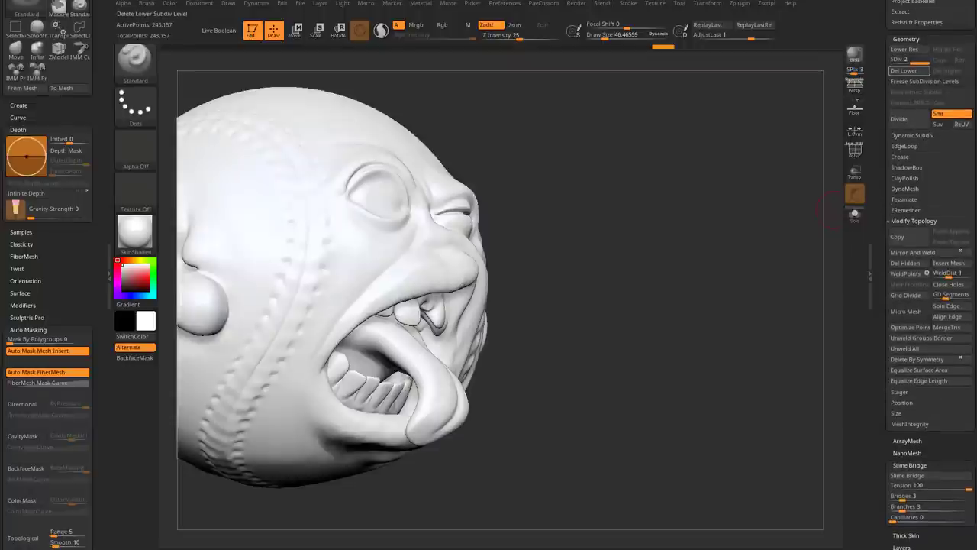
pyautogui.click(909, 70)
pyautogui.scroll(-5, 927, 229)
# Mask patches on the upper lip and tongue of the denser mesh, and generate Slime Bridge strands between them.
pyautogui.moveTo(725, 252); pyautogui.dragTo(826, 193)
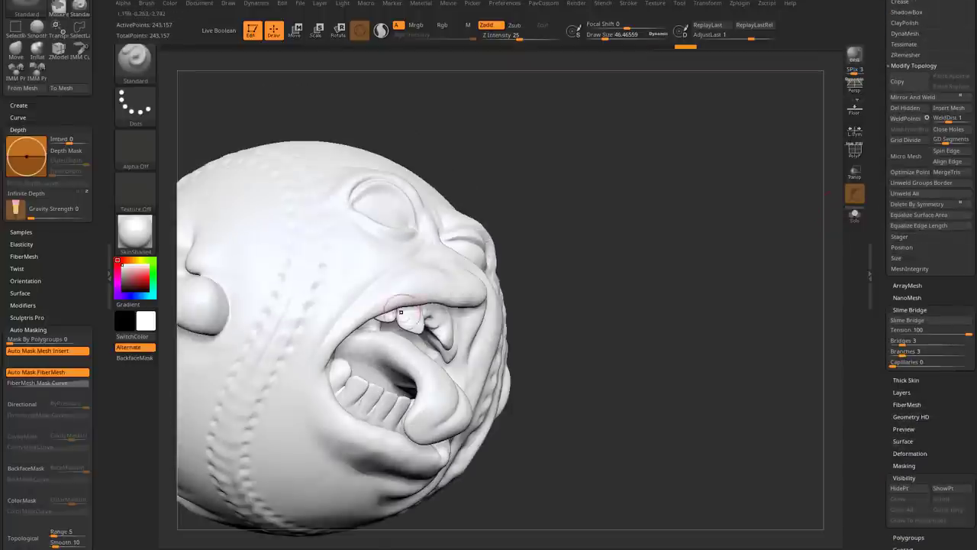
pyautogui.moveTo(445, 246); pyautogui.dragTo(420, 359)
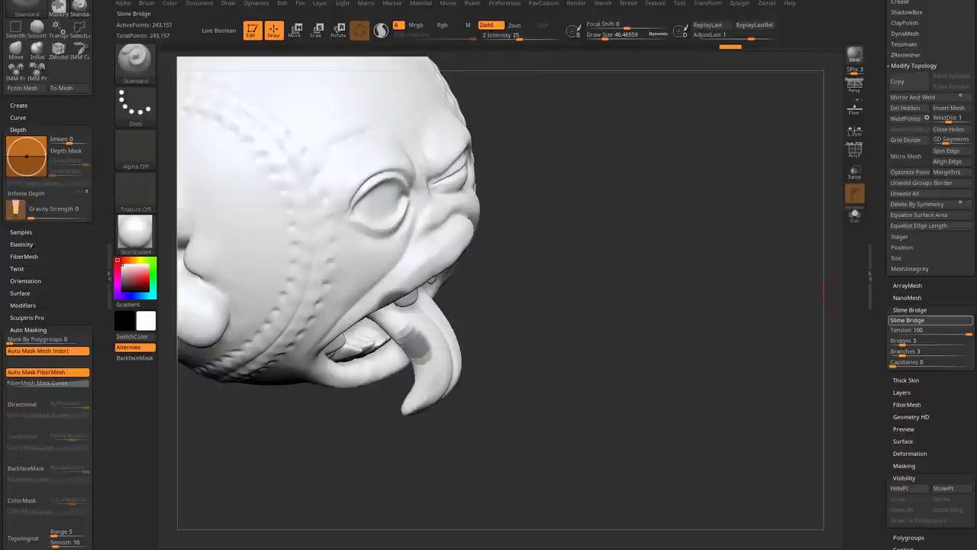
pyautogui.click(930, 320)
pyautogui.moveTo(758, 346)
pyautogui.mouseDown()
pyautogui.moveTo(538, 363)
pyautogui.moveTo(538, 321)
pyautogui.mouseUp()
# Inspect the strands' polygroups in PolyFrame, isolate one strand group, and restore full visibility.
pyautogui.click(855, 151)
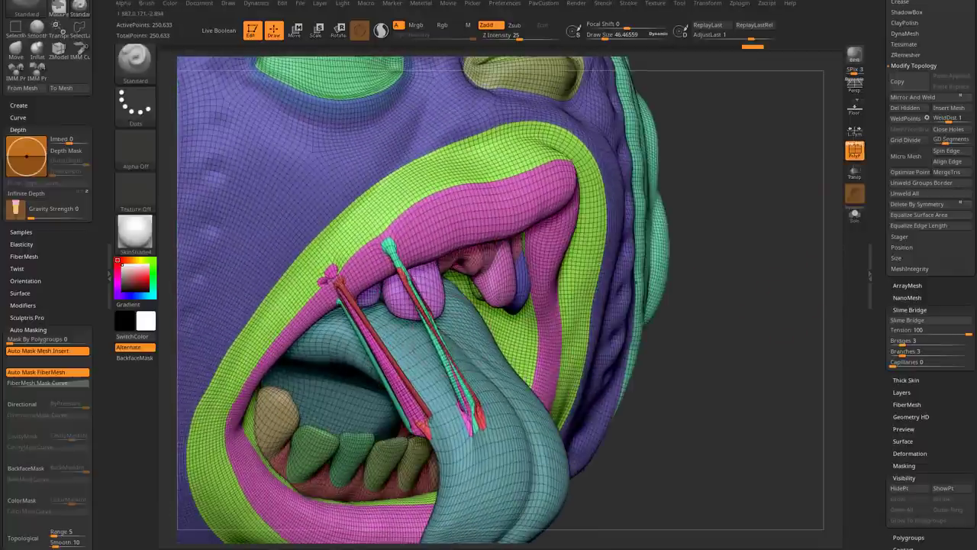
pyautogui.keyDown('alt'); pyautogui.moveTo(458, 328); pyautogui.dragTo(456, 369); pyautogui.keyUp('alt')
pyautogui.hotkey('shift', 'f')
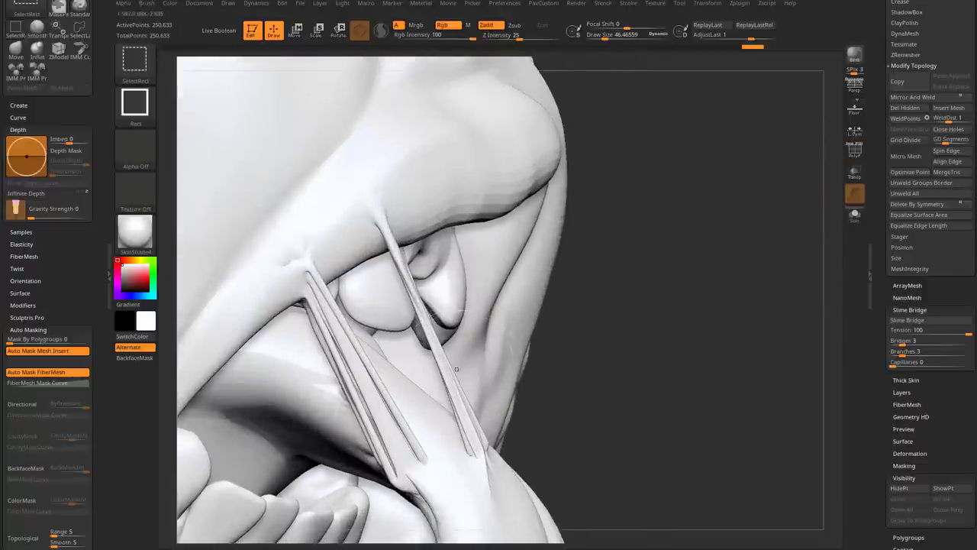
pyautogui.keyDown('ctrl'); pyautogui.keyDown('shift'); pyautogui.click(457, 369); pyautogui.keyUp('shift'); pyautogui.keyUp('ctrl')
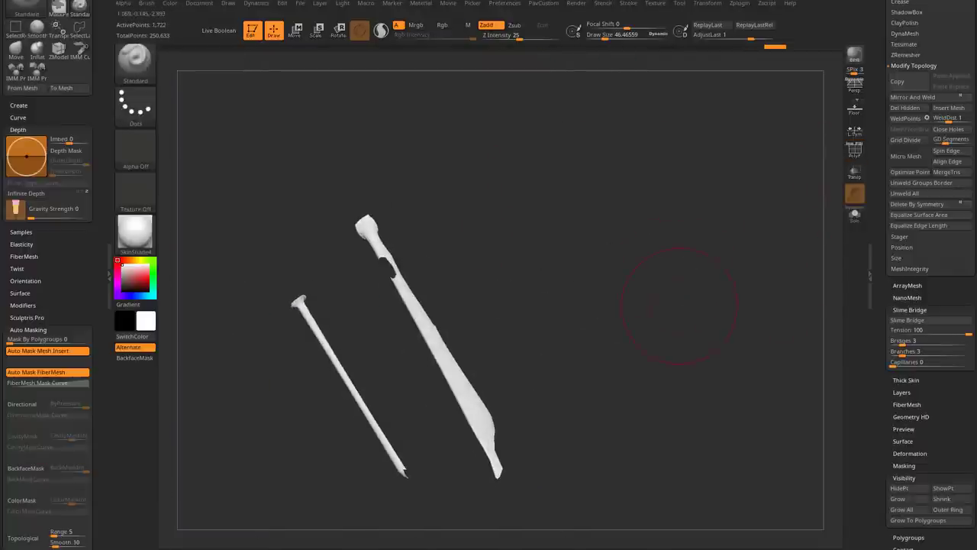
pyautogui.keyDown('ctrl'); pyautogui.keyDown('shift'); pyautogui.click(676, 284); pyautogui.keyUp('shift'); pyautogui.keyUp('ctrl')
pyautogui.moveTo(676, 284)
pyautogui.mouseDown()
pyautogui.moveTo(489, 353)
pyautogui.moveTo(519, 360)
pyautogui.mouseUp()
# Choose the Move brush with Topological auto masking, and try bending the slime strand in front of the upper tooth.
pyautogui.press('b')
pyautogui.press('m')
pyautogui.press('v')
pyautogui.moveTo(442, 344)
pyautogui.mouseDown()
pyautogui.moveTo(405, 275)
pyautogui.moveTo(414, 360)
pyautogui.mouseUp()
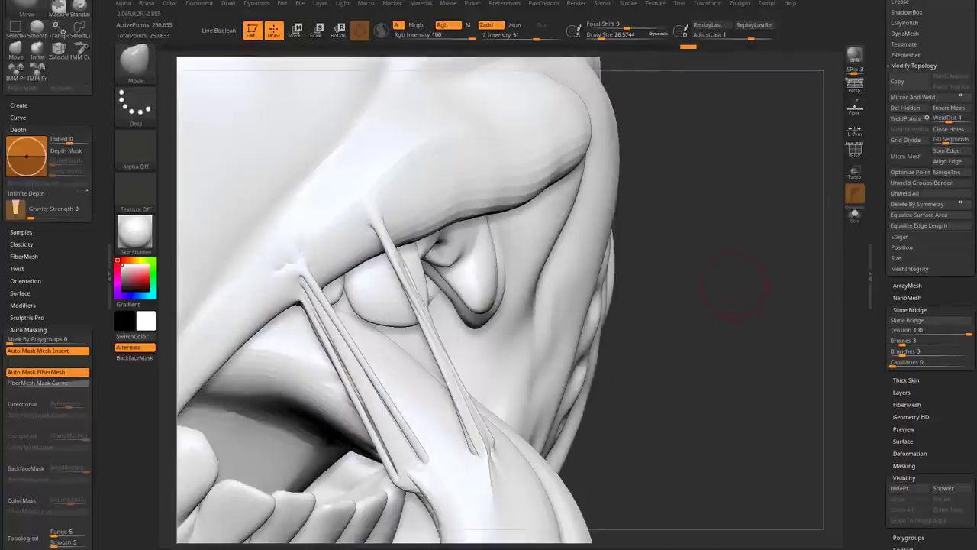
pyautogui.scroll(-5, 182, 305)
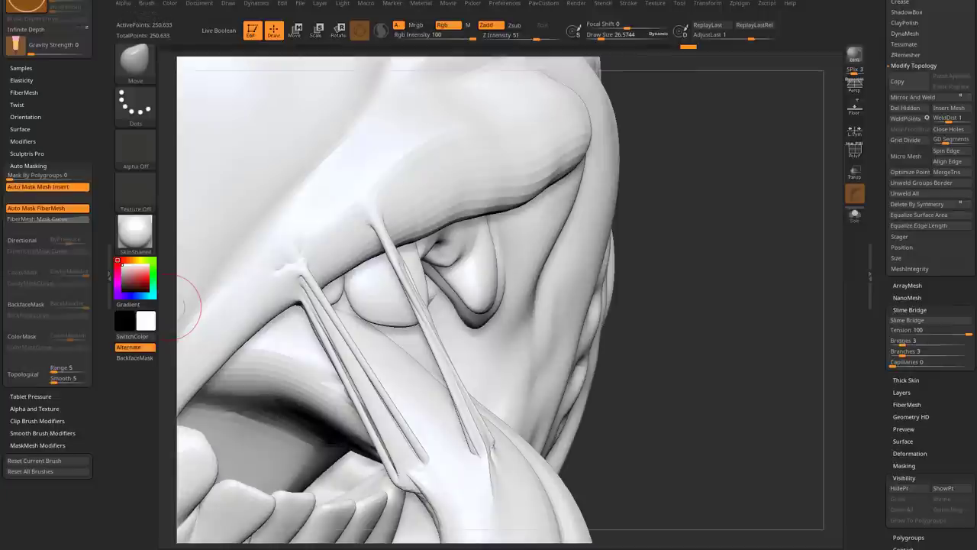
pyautogui.press('s')
pyautogui.moveTo(381, 284)
pyautogui.mouseDown()
pyautogui.moveTo(478, 338)
pyautogui.moveTo(428, 320)
pyautogui.moveTo(446, 359)
pyautogui.moveTo(431, 321)
pyautogui.moveTo(439, 359)
pyautogui.moveTo(425, 381)
pyautogui.mouseUp()
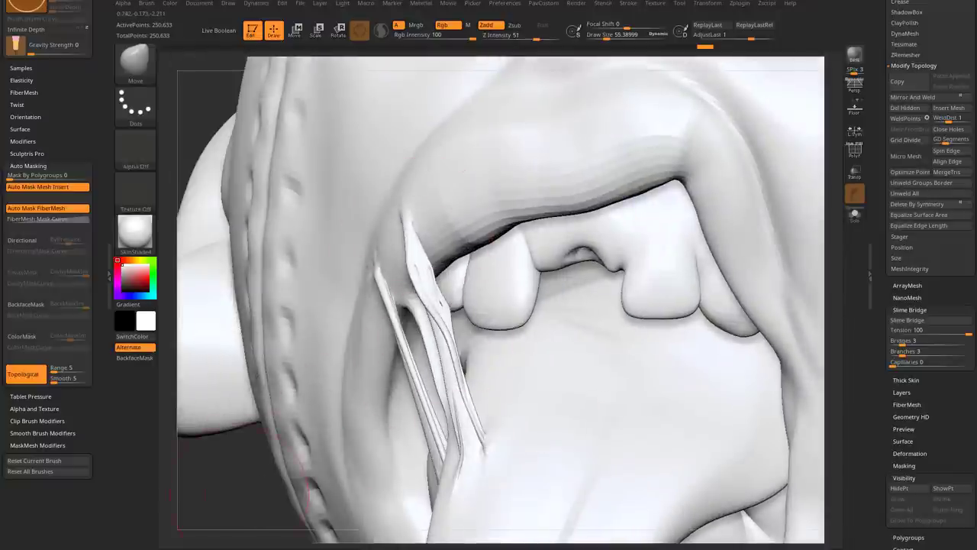
# Set the Topological Range to 1.5 and bend the middle of the strand with a Draw Size of about 62.
pyautogui.moveTo(53, 368); pyautogui.dragTo(72, 369)
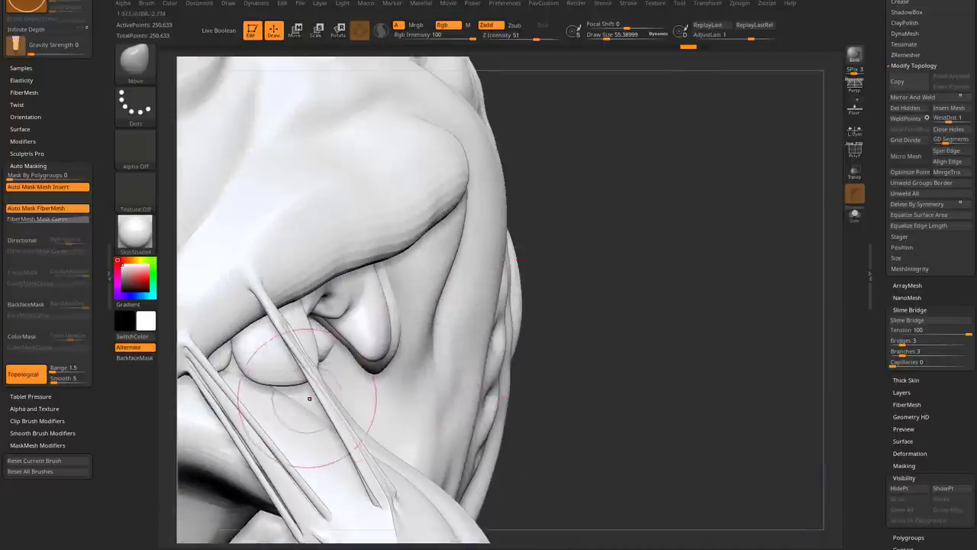
pyautogui.press('s')
pyautogui.moveTo(314, 399)
pyautogui.mouseDown()
pyautogui.moveTo(305, 398)
pyautogui.moveTo(310, 413)
pyautogui.moveTo(328, 403)
pyautogui.mouseUp()
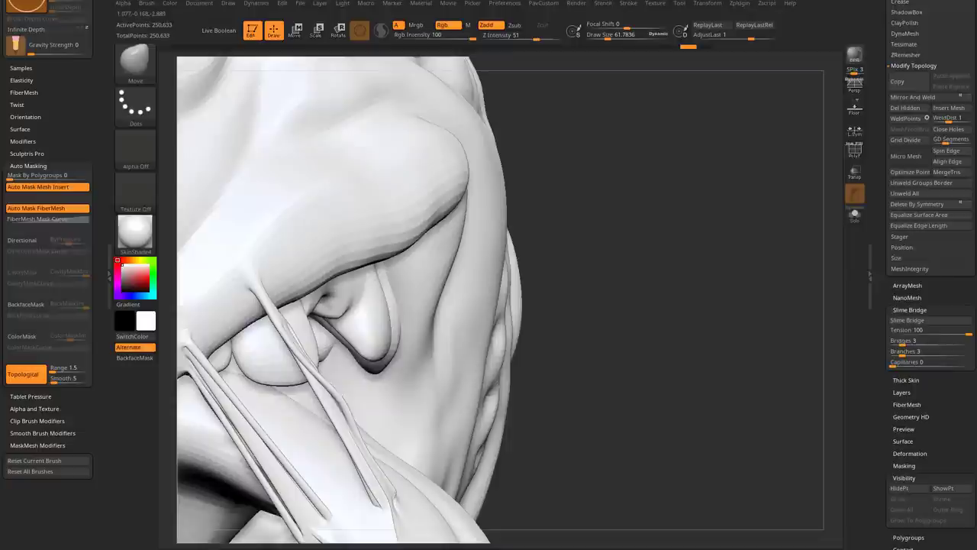
# Reduce the Move brush's Draw Size to about 4.6 and display the strands' polygroups with PolyFrame.
pyautogui.press(']')
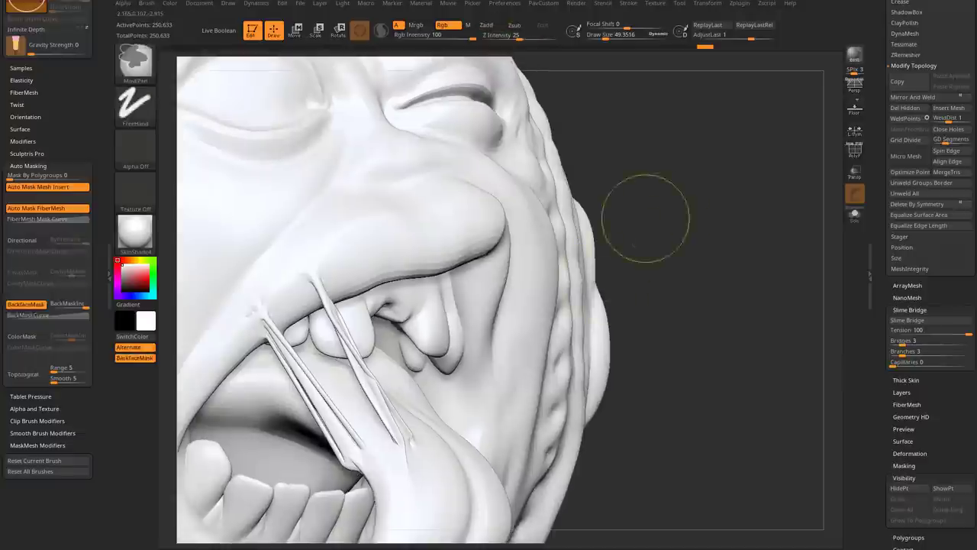
pyautogui.press('s')
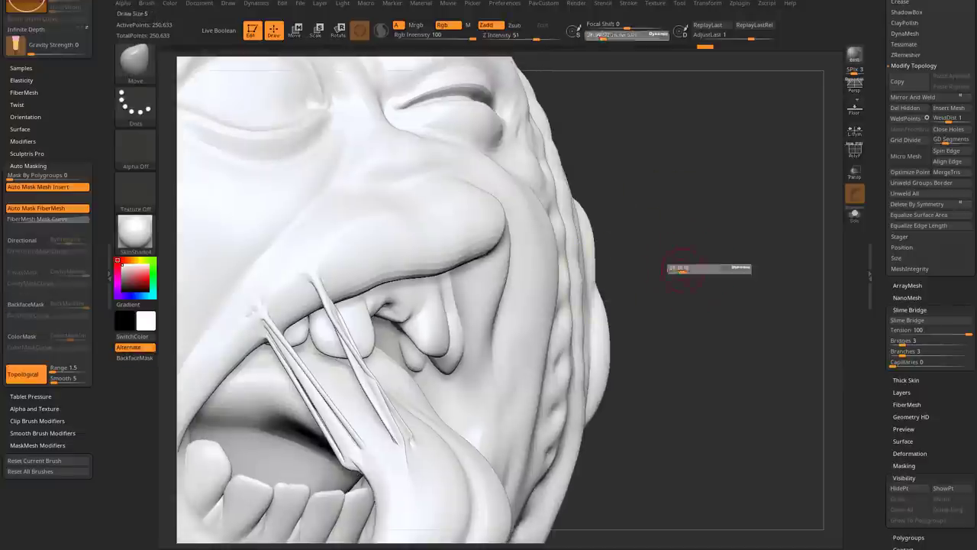
pyautogui.hotkey('shift', 'f')
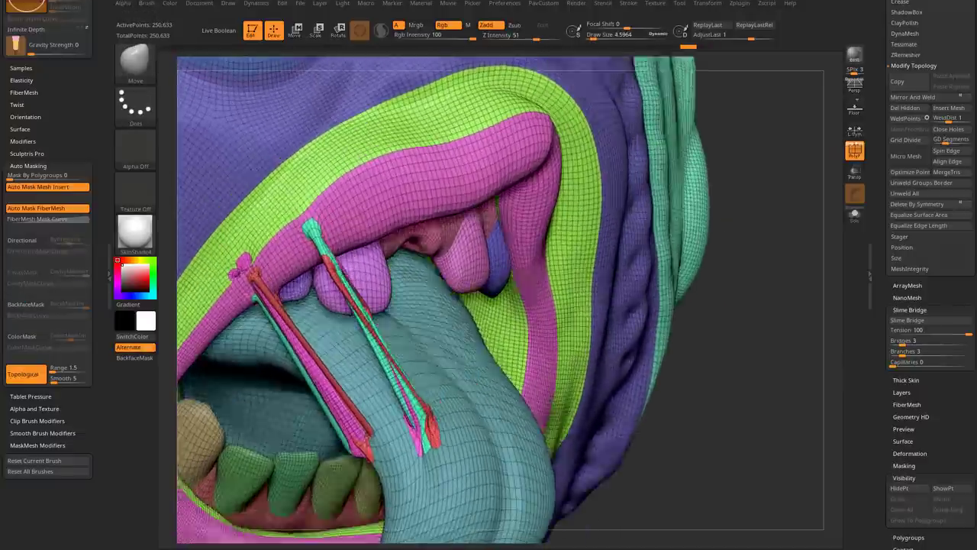
# Hide the slime strands' polygroups between the upper lip and tongue one after another.
pyautogui.hotkey('ctrl', 'shift')
pyautogui.keyDown('ctrl'); pyautogui.keyDown('shift'); pyautogui.click(374, 352); pyautogui.keyUp('shift'); pyautogui.keyUp('ctrl')
pyautogui.keyDown('ctrl'); pyautogui.keyDown('shift'); pyautogui.click(636, 273); pyautogui.keyUp('shift'); pyautogui.keyUp('ctrl')
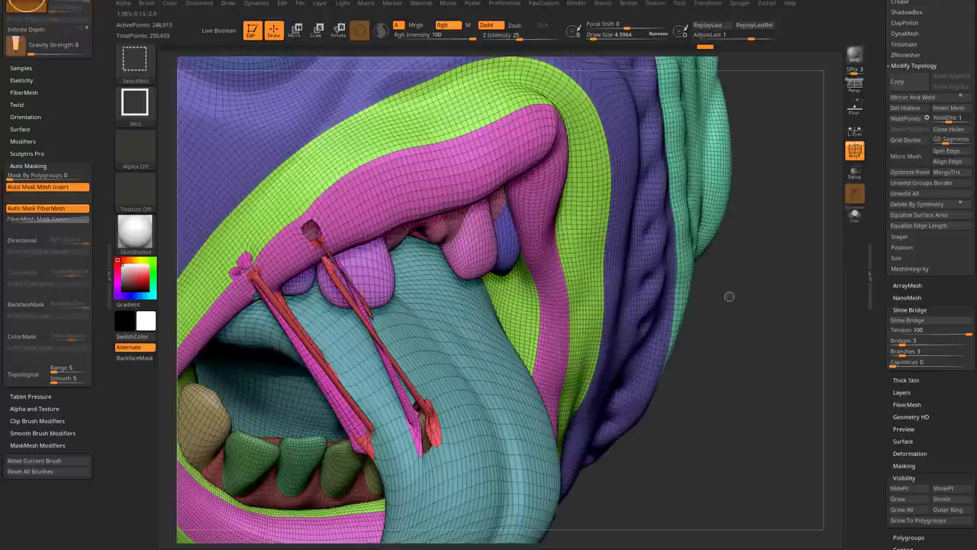
pyautogui.moveTo(761, 286); pyautogui.dragTo(348, 380)
pyautogui.hotkey('ctrl', 'shift')
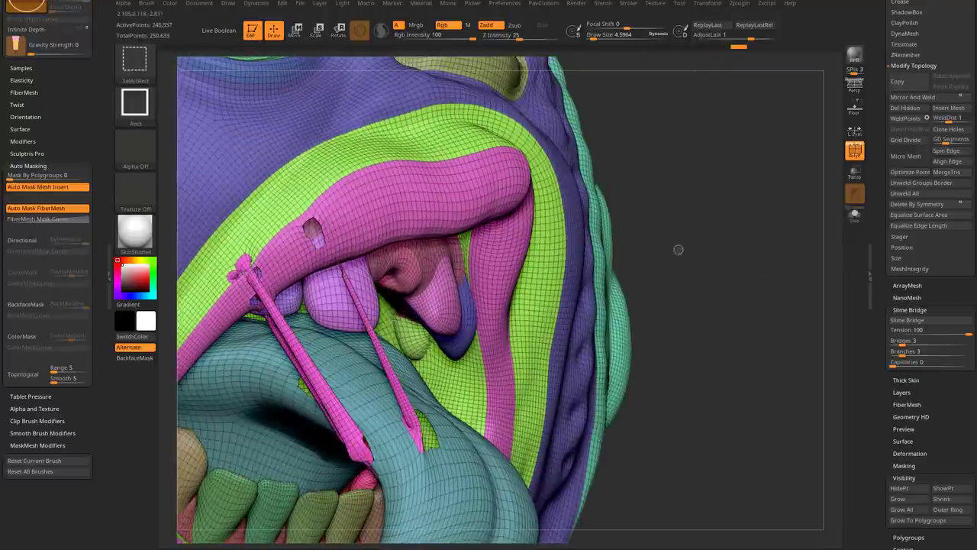
pyautogui.moveTo(679, 248); pyautogui.dragTo(345, 400)
pyautogui.hotkey('ctrl', 'shift')
pyautogui.keyDown('ctrl'); pyautogui.keyDown('alt'); pyautogui.keyDown('shift'); pyautogui.click(345, 400); pyautogui.keyUp('shift'); pyautogui.keyUp('alt'); pyautogui.keyUp('ctrl')
# Delete the hidden strand polygroups, close the holes left in the mesh, and turn off the PolyFrame display.
pyautogui.moveTo(676, 229)
pyautogui.mouseDown()
pyautogui.moveTo(687, 320)
pyautogui.moveTo(710, 306)
pyautogui.moveTo(744, 238)
pyautogui.moveTo(687, 255)
pyautogui.moveTo(735, 266)
pyautogui.mouseUp()
pyautogui.hotkey('shift', 'space')
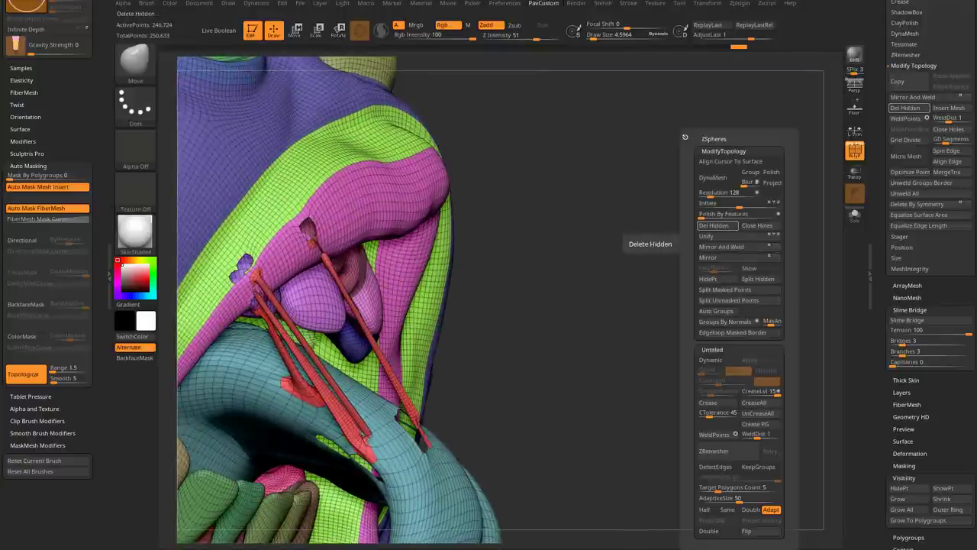
pyautogui.click(713, 225)
pyautogui.click(756, 225)
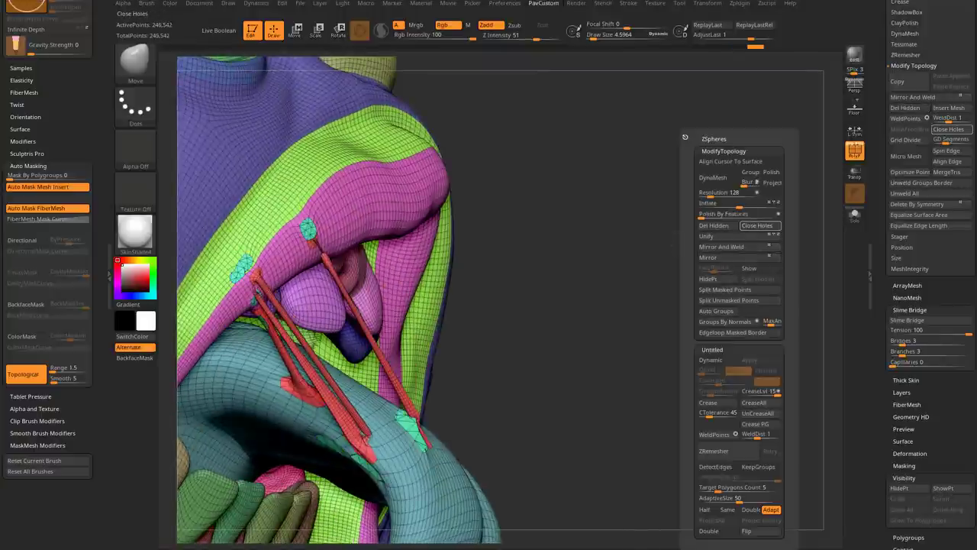
pyautogui.moveTo(732, 229)
pyautogui.mouseDown()
pyautogui.moveTo(646, 252)
pyautogui.moveTo(534, 252)
pyautogui.moveTo(672, 252)
pyautogui.moveTo(626, 244)
pyautogui.moveTo(745, 183)
pyautogui.mouseUp()
pyautogui.hotkey('shift', 'f')
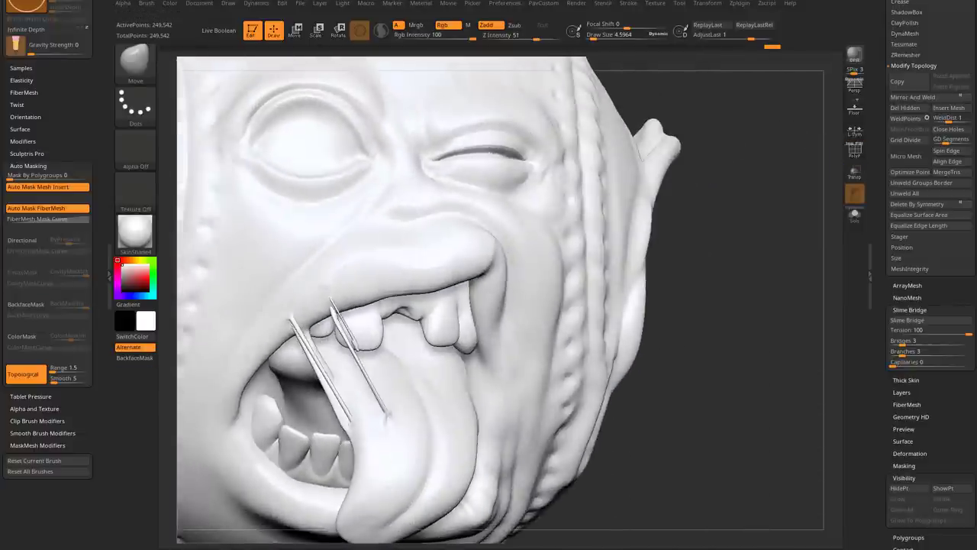
# Undo the strand deletion and the Slime Bridge, going back to the masked patches on the upper lip and tongue.
pyautogui.keyDown('ctrl'); pyautogui.click(747, 181); pyautogui.keyUp('ctrl')
pyautogui.keyDown('ctrl'); pyautogui.click(747, 181); pyautogui.keyUp('ctrl')
pyautogui.keyDown('ctrl'); pyautogui.click(747, 181); pyautogui.keyUp('ctrl')
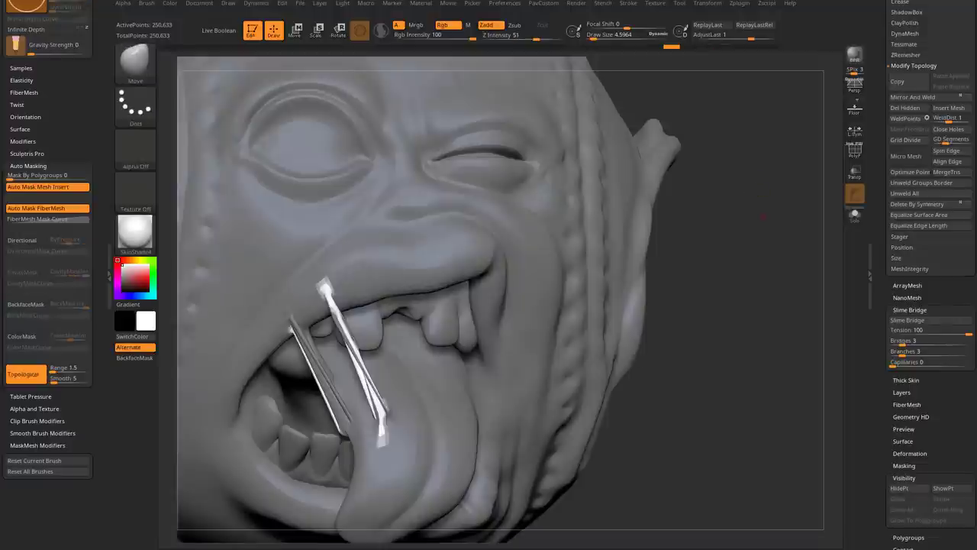
pyautogui.keyDown('ctrl'); pyautogui.click(747, 181); pyautogui.keyUp('ctrl')
pyautogui.moveTo(809, 229); pyautogui.dragTo(770, 229)
pyautogui.keyDown('ctrl'); pyautogui.click(770, 229); pyautogui.keyUp('ctrl')
pyautogui.keyDown('ctrl'); pyautogui.click(770, 229); pyautogui.keyUp('ctrl')
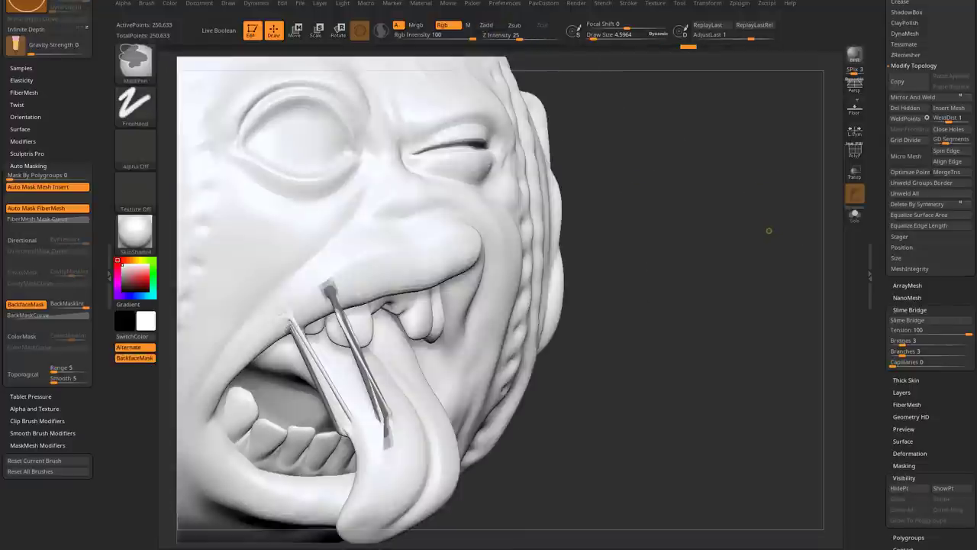
pyautogui.keyDown('ctrl'); pyautogui.click(770, 229); pyautogui.keyUp('ctrl')
pyautogui.keyDown('ctrl'); pyautogui.click(765, 230); pyautogui.keyUp('ctrl')
pyautogui.hotkey('ctrl', 'z')
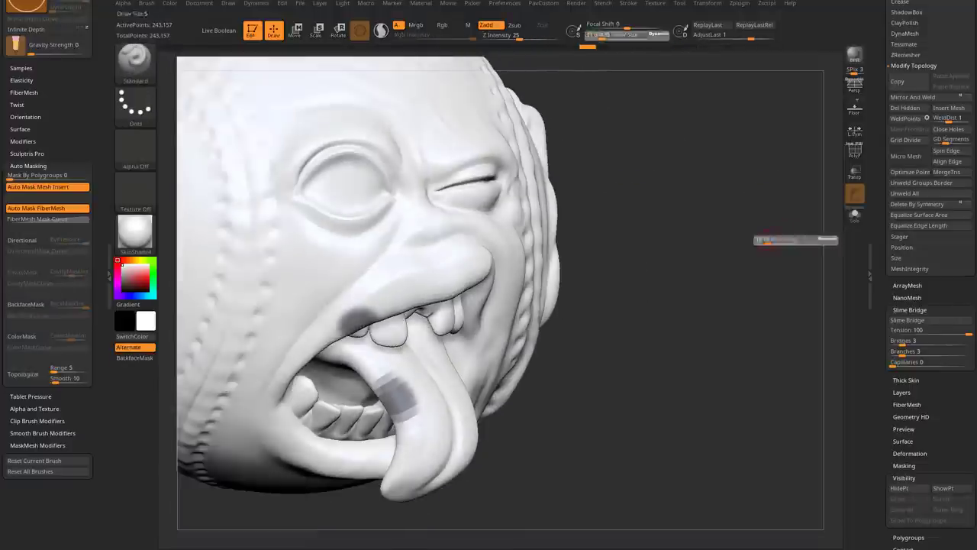
# Replace the old mask with a patch on the lower lip using a Draw Size of about 31, and set Bridges to 14.
pyautogui.moveTo(768, 236)
pyautogui.mouseDown()
pyautogui.moveTo(677, 258)
pyautogui.moveTo(637, 295)
pyautogui.moveTo(640, 275)
pyautogui.moveTo(654, 295)
pyautogui.moveTo(471, 355)
pyautogui.mouseUp()
pyautogui.press('s')
pyautogui.click(677, 258)
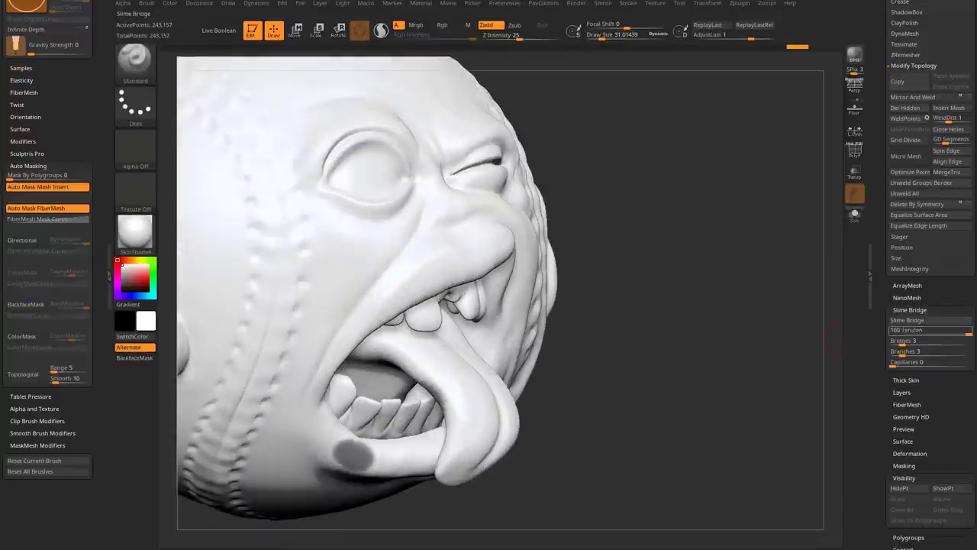
pyautogui.moveTo(834, 330); pyautogui.dragTo(840, 340)
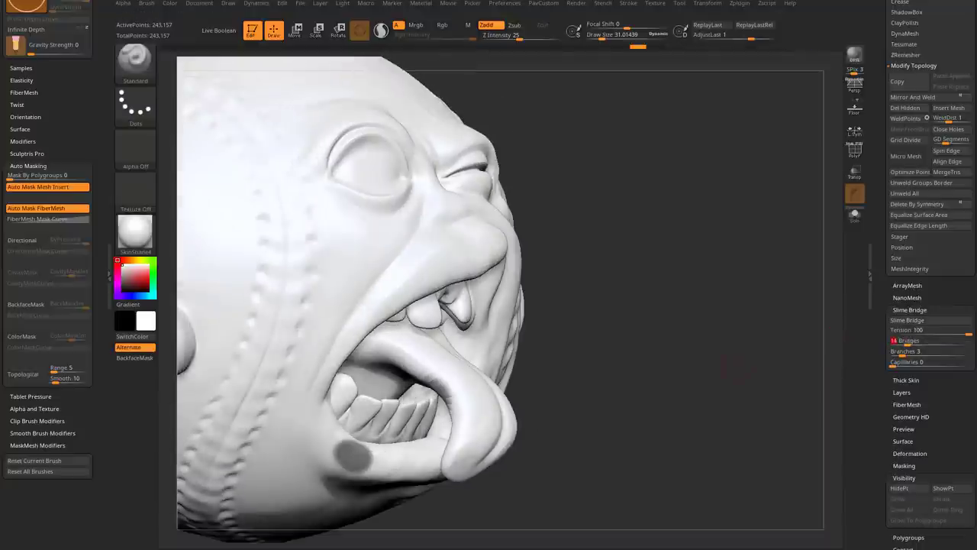
# Mask the side of the tongue with a Draw Size of about 26.6 and generate a Slime Bridge to the lower lip.
pyautogui.press('f')
pyautogui.moveTo(731, 338)
pyautogui.mouseDown()
pyautogui.moveTo(397, 446)
pyautogui.moveTo(467, 396)
pyautogui.mouseUp()
pyautogui.press('s')
pyautogui.press('ctrl')
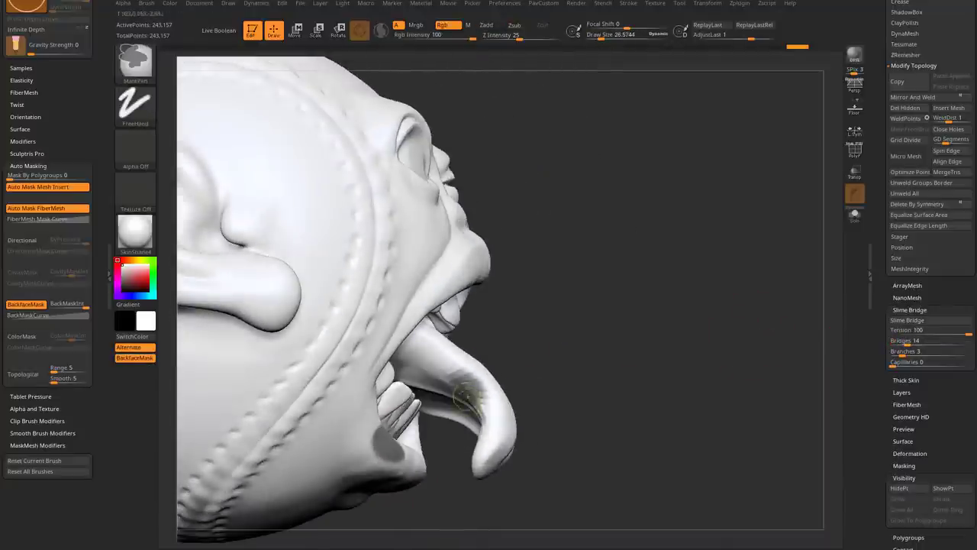
pyautogui.press('ctrl')
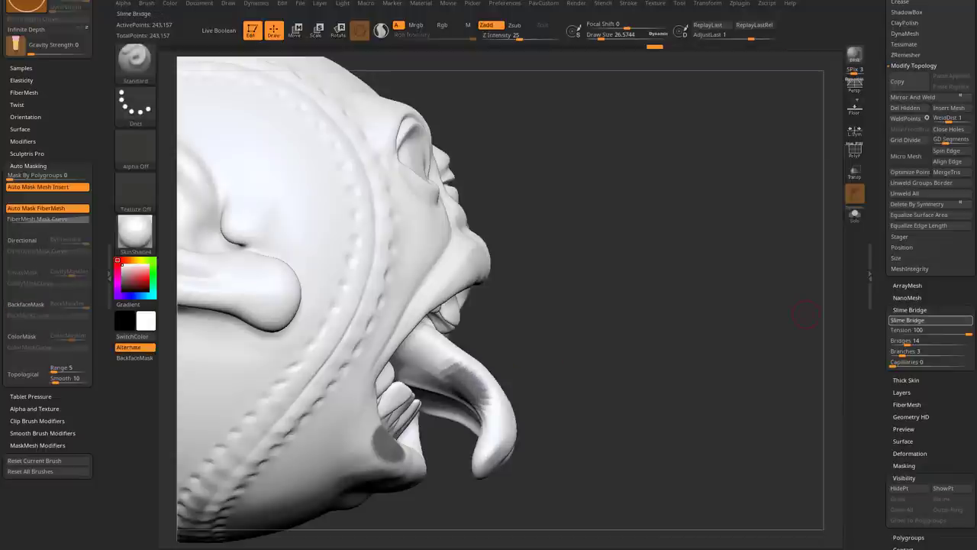
pyautogui.moveTo(805, 313); pyautogui.dragTo(572, 312)
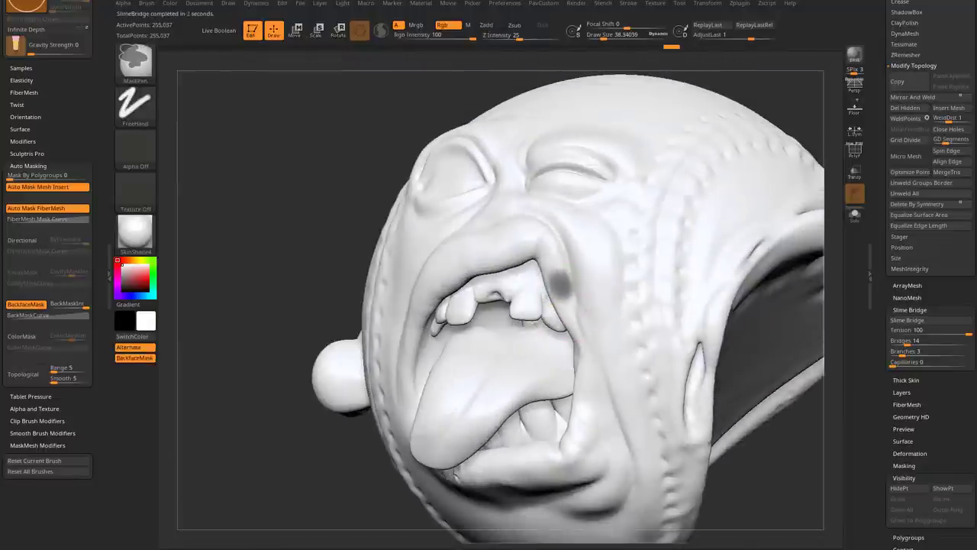
# Mask matching patches on the upper lip and tongue at each side with a Draw Size of about 38.3, and generate Slime Bridges between them.
pyautogui.moveTo(464, 349); pyautogui.dragTo(545, 295)
pyautogui.press('ctrl')
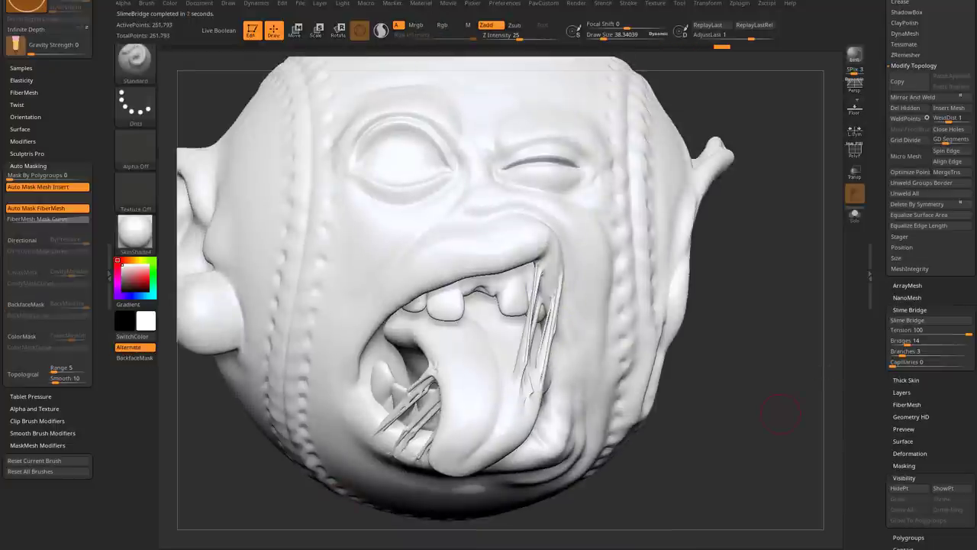
pyautogui.moveTo(781, 413); pyautogui.dragTo(771, 244)
pyautogui.press('ctrl')
pyautogui.keyDown('ctrl'); pyautogui.moveTo(418, 300); pyautogui.dragTo(408, 299); pyautogui.keyUp('ctrl')
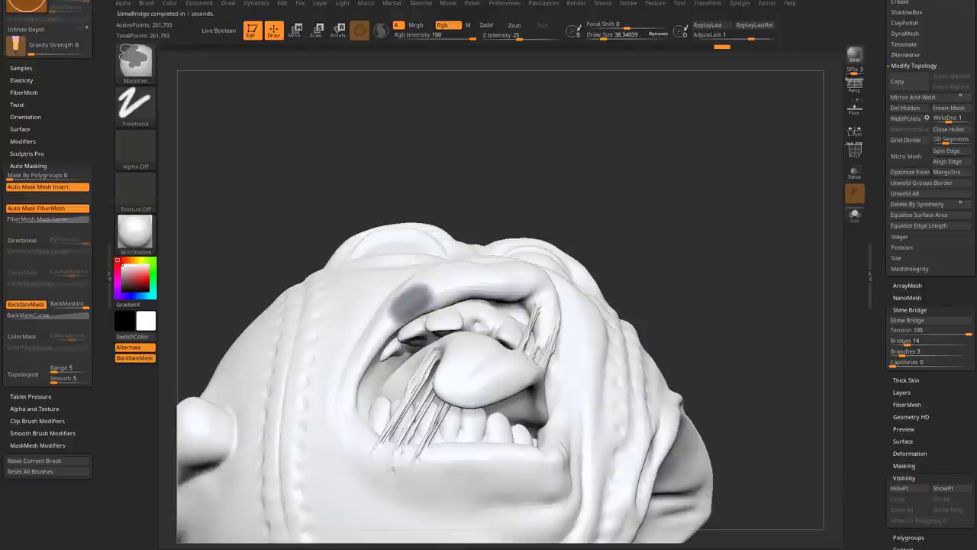
pyautogui.moveTo(458, 115); pyautogui.dragTo(464, 319)
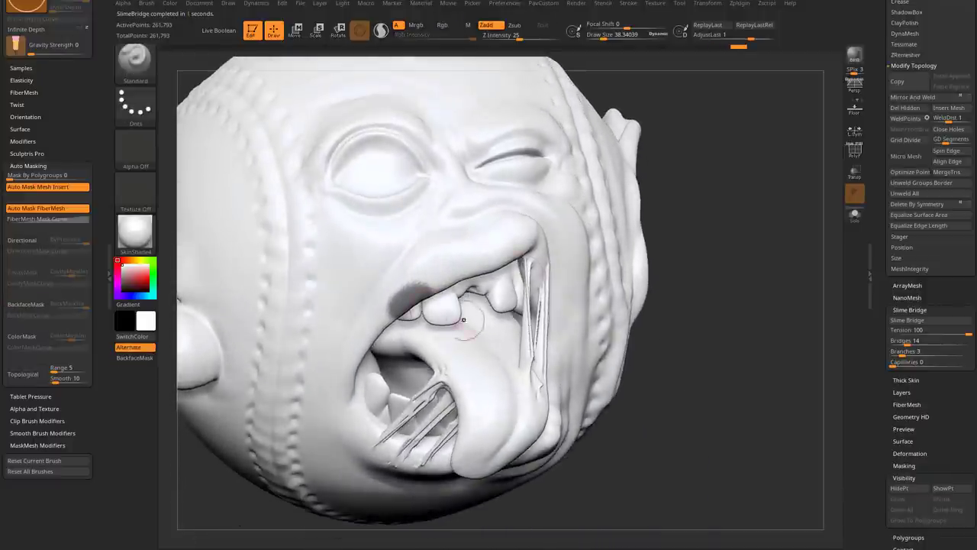
pyautogui.press('ctrl')
pyautogui.keyDown('ctrl'); pyautogui.moveTo(473, 367); pyautogui.dragTo(481, 370); pyautogui.keyUp('ctrl')
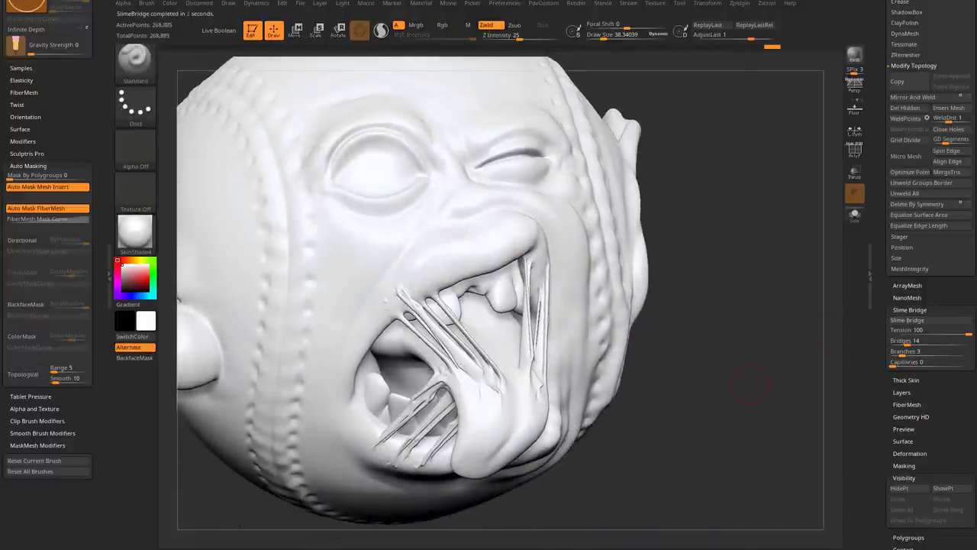
# Hide the lip, face and tongue polygroups around the slime strands and delete the hidden geometry.
pyautogui.moveTo(748, 385)
pyautogui.mouseDown()
pyautogui.moveTo(718, 321)
pyautogui.moveTo(691, 339)
pyautogui.moveTo(664, 229)
pyautogui.moveTo(710, 203)
pyautogui.moveTo(760, 237)
pyautogui.moveTo(687, 214)
pyautogui.moveTo(777, 204)
pyautogui.moveTo(352, 147)
pyautogui.mouseUp()
pyautogui.hotkey('shift', 'f')
pyautogui.click(855, 151)
pyautogui.hotkey('ctrl', 'shift')
pyautogui.keyDown('ctrl'); pyautogui.keyDown('shift'); pyautogui.click(659, 262); pyautogui.keyUp('shift'); pyautogui.keyUp('ctrl')
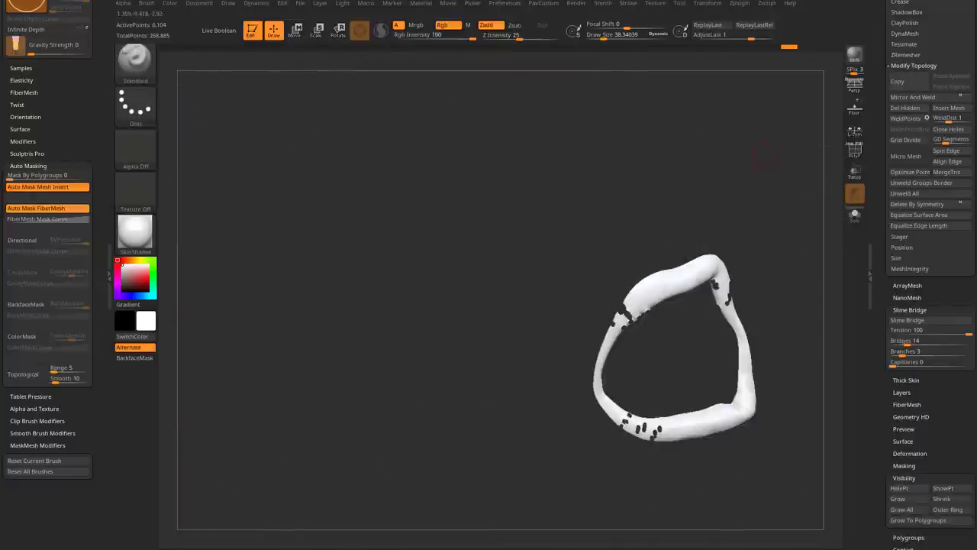
pyautogui.moveTo(659, 262)
pyautogui.mouseDown()
pyautogui.moveTo(674, 157)
pyautogui.moveTo(626, 183)
pyautogui.moveTo(584, 267)
pyautogui.moveTo(567, 224)
pyautogui.moveTo(293, 260)
pyautogui.mouseUp()
pyautogui.keyDown('ctrl'); pyautogui.keyDown('shift'); pyautogui.click(674, 157); pyautogui.keyUp('shift'); pyautogui.keyUp('ctrl')
pyautogui.keyDown('ctrl'); pyautogui.keyDown('alt'); pyautogui.keyDown('shift'); pyautogui.click(551, 426); pyautogui.keyUp('shift'); pyautogui.keyUp('alt'); pyautogui.keyUp('ctrl')
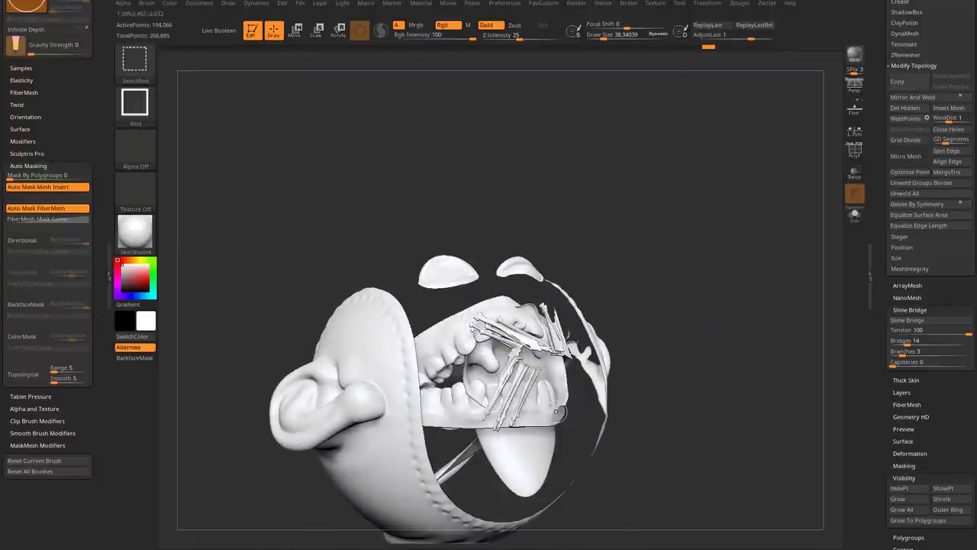
pyautogui.moveTo(551, 428)
pyautogui.mouseDown()
pyautogui.moveTo(420, 420)
pyautogui.moveTo(527, 417)
pyautogui.moveTo(677, 288)
pyautogui.mouseUp()
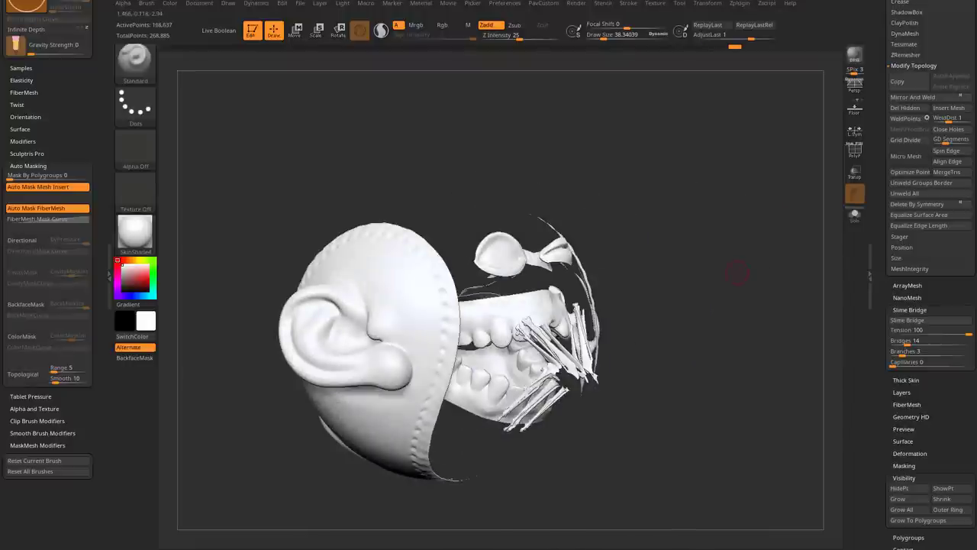
pyautogui.press('space')
pyautogui.click(733, 235)
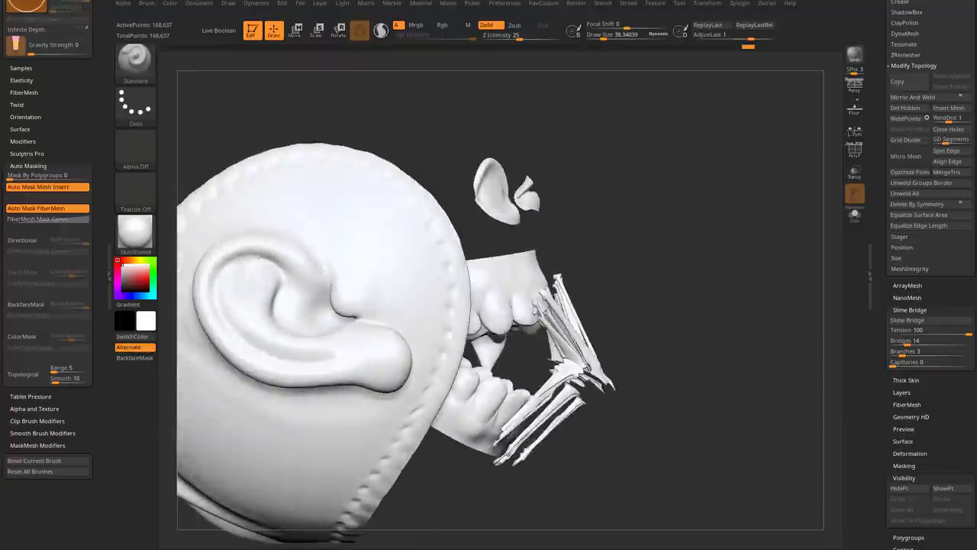
# Choose the SelectLasso brush and lasso the slime strands in front of the teeth to isolate them.
pyautogui.keyDown('ctrl'); pyautogui.keyDown('shift'); pyautogui.click(134, 59); pyautogui.keyUp('shift'); pyautogui.keyUp('ctrl')
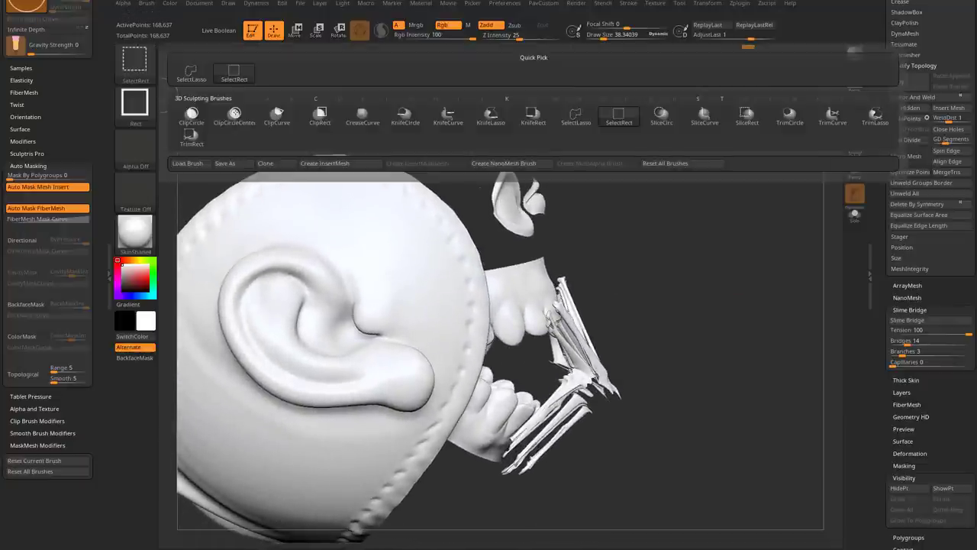
pyautogui.click(191, 73)
pyautogui.moveTo(681, 370)
pyautogui.keyDown('ctrl'); pyautogui.keyDown('shift'); pyautogui.mouseDown()
pyautogui.moveTo(672, 385)
pyautogui.moveTo(565, 427)
pyautogui.mouseUp(); pyautogui.keyUp('shift'); pyautogui.keyUp('ctrl')
pyautogui.moveTo(626, 474)
pyautogui.mouseDown()
pyautogui.moveTo(672, 458)
pyautogui.moveTo(664, 381)
pyautogui.mouseUp()
# Invert the visibility to check the selection, show only the complete slime strands, and delete all hidden geometry.
pyautogui.hotkey('ctrl', 'shift')
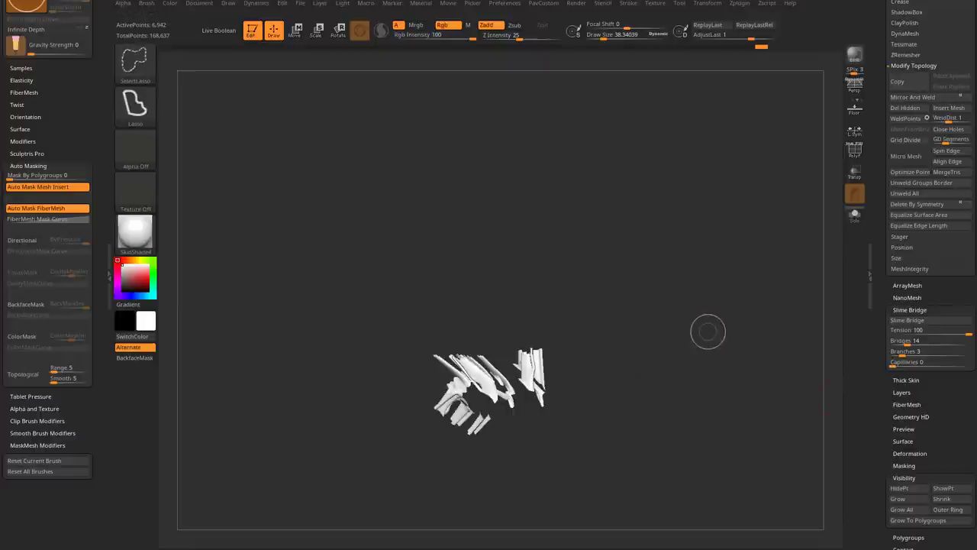
pyautogui.moveTo(713, 332); pyautogui.dragTo(722, 319)
pyautogui.keyDown('ctrl'); pyautogui.keyDown('shift'); pyautogui.click(763, 343); pyautogui.keyUp('shift'); pyautogui.keyUp('ctrl')
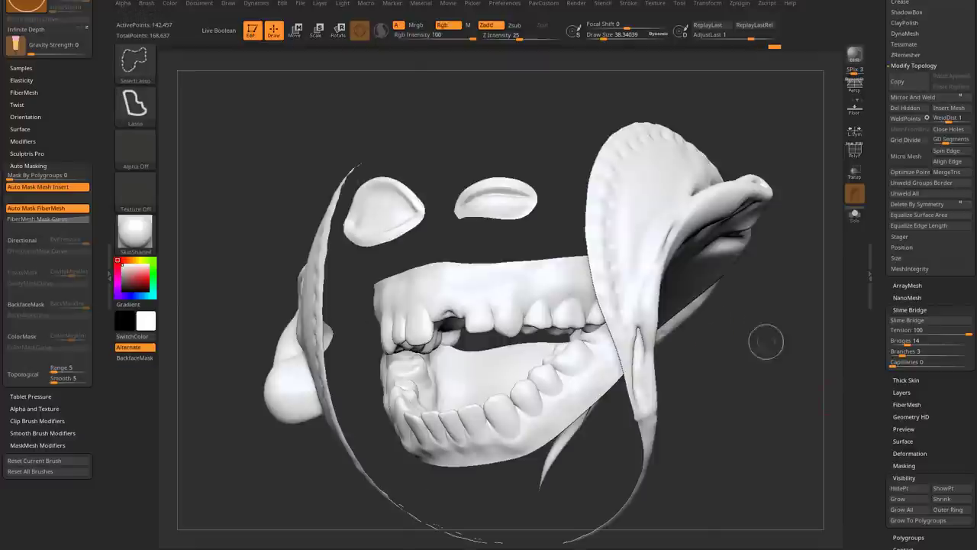
pyautogui.moveTo(764, 342)
pyautogui.mouseDown()
pyautogui.moveTo(774, 300)
pyautogui.moveTo(763, 290)
pyautogui.moveTo(756, 347)
pyautogui.mouseUp()
pyautogui.keyDown('ctrl'); pyautogui.keyDown('shift'); pyautogui.click(490, 186); pyautogui.keyUp('shift'); pyautogui.keyUp('ctrl')
pyautogui.press('space')
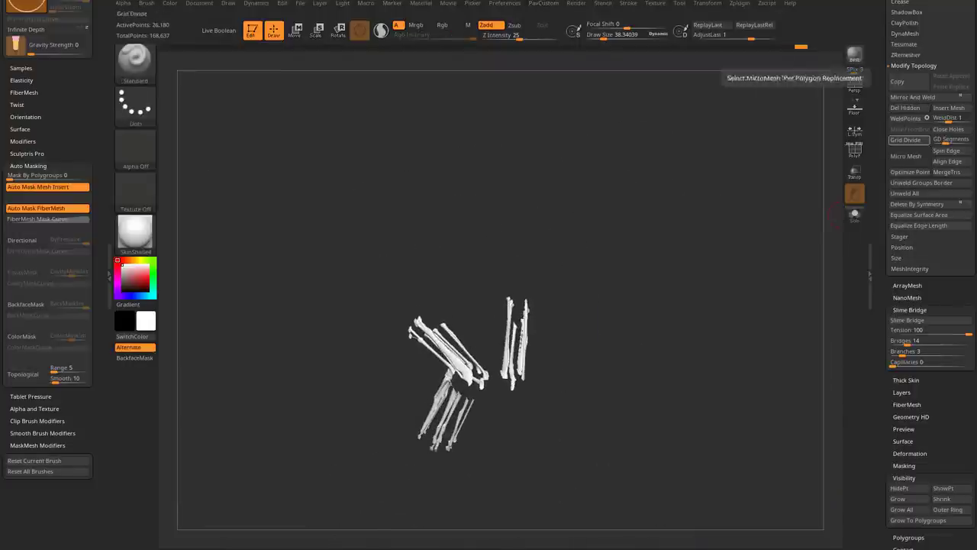
pyautogui.scroll(2, 932, 191)
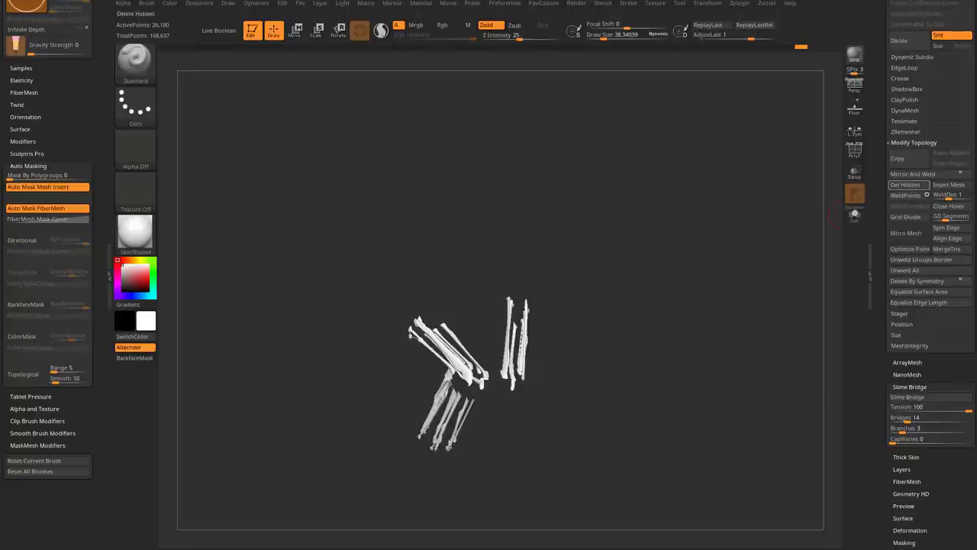
# Close the open ends of the isolated strands and switch to the original multi-subtool Tongue_high tool.
pyautogui.moveTo(580, 229); pyautogui.dragTo(432, 279)
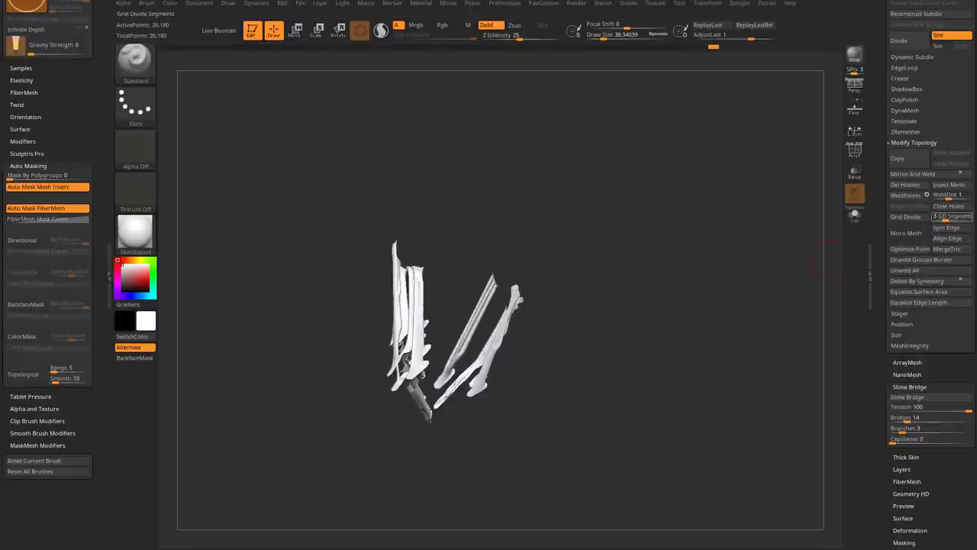
pyautogui.moveTo(419, 412); pyautogui.dragTo(710, 301)
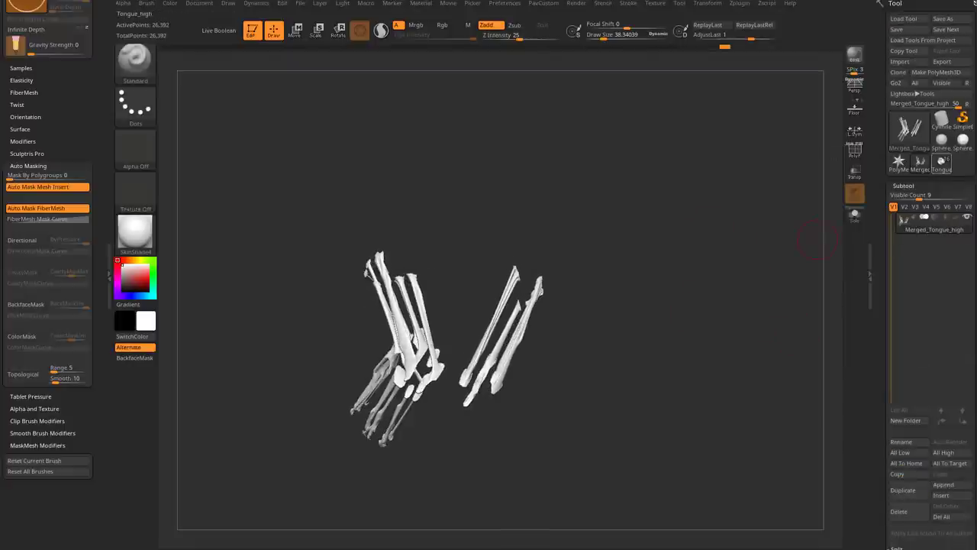
pyautogui.click(942, 162)
pyautogui.scroll(-3, 930, 305)
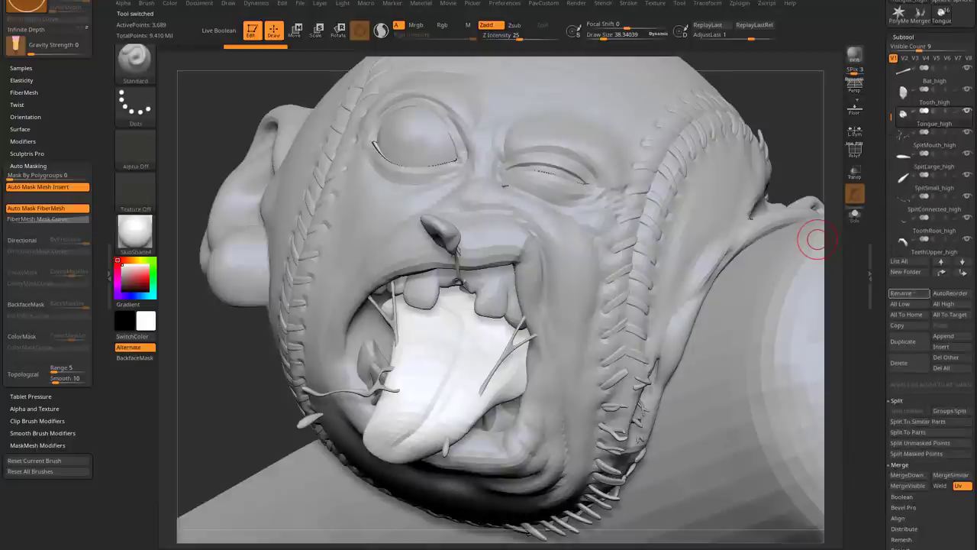
# Delete the SpitMouth_high, SpitConnected_high, SpitLarge_high and SpitSmall_high subtools from the baseball head.
pyautogui.keyDown('alt'); pyautogui.click(511, 348); pyautogui.keyUp('alt')
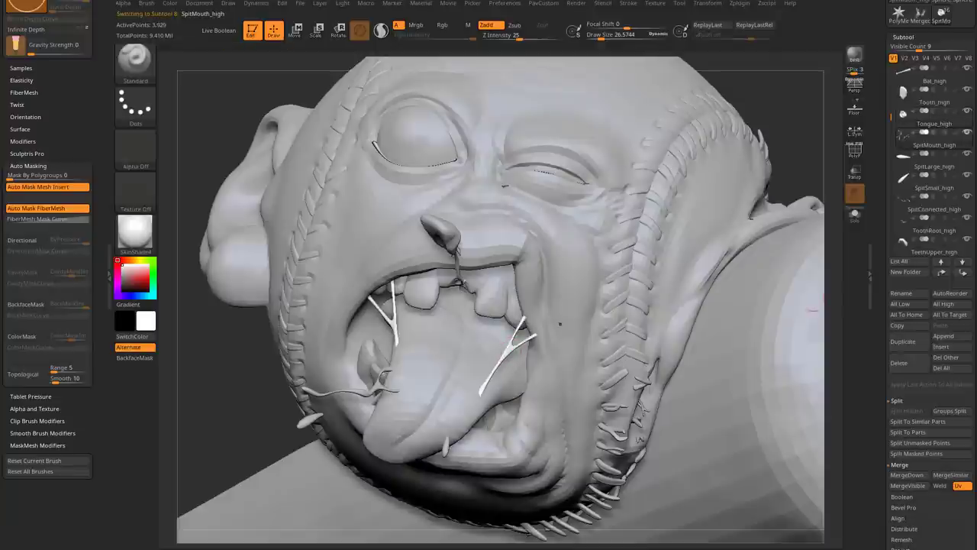
pyautogui.click(909, 362)
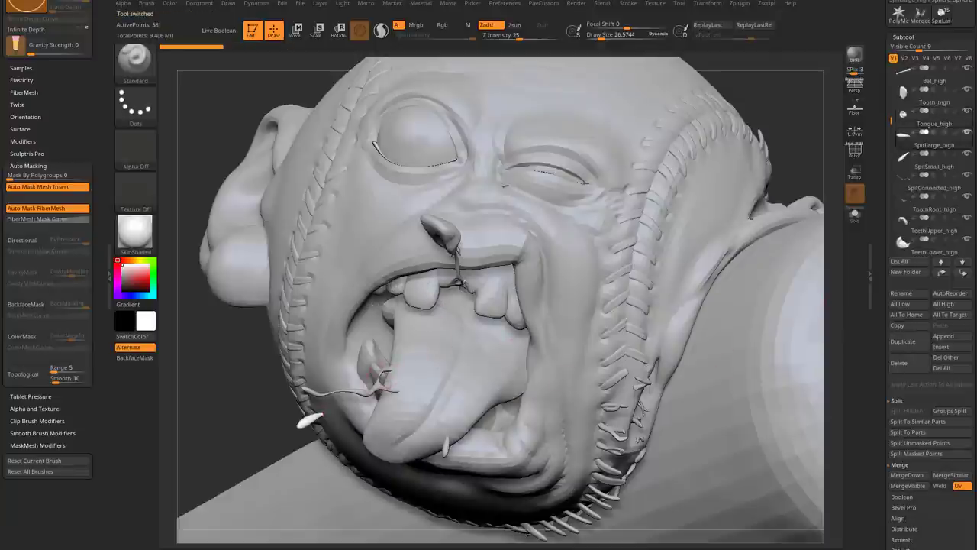
pyautogui.keyDown('alt'); pyautogui.click(388, 377); pyautogui.keyUp('alt')
pyautogui.click(901, 363)
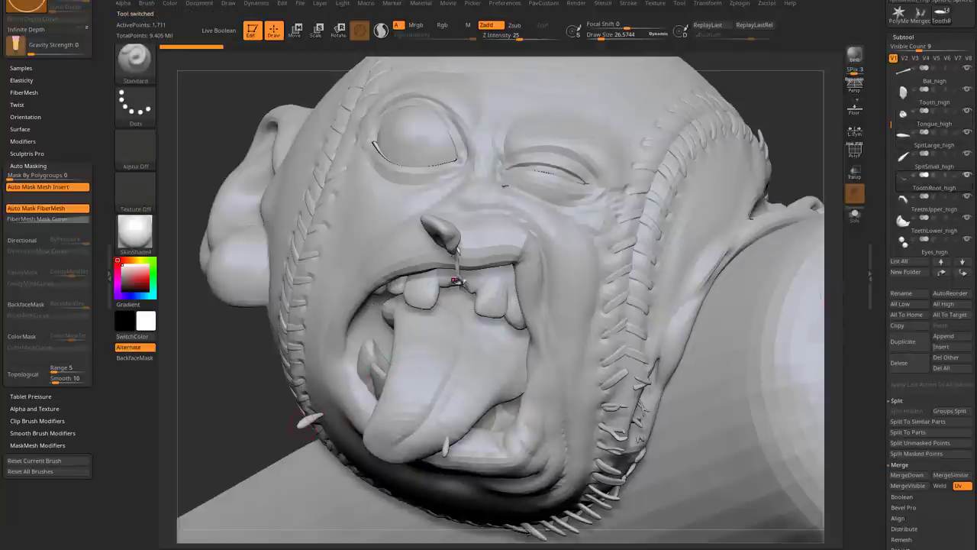
pyautogui.click(900, 363)
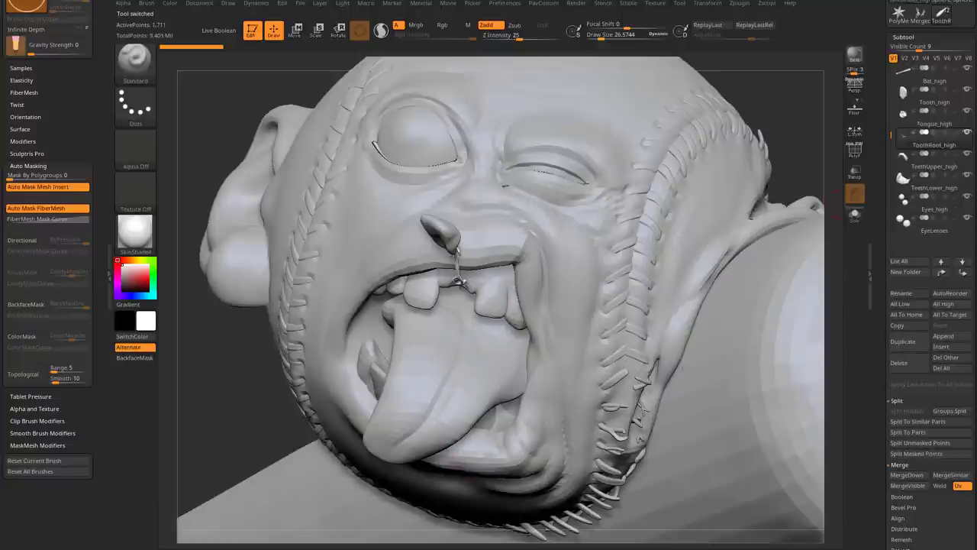
# Append the Merged_Tongue strand mesh to the baseball head and select it as the active subtool.
pyautogui.click(944, 336)
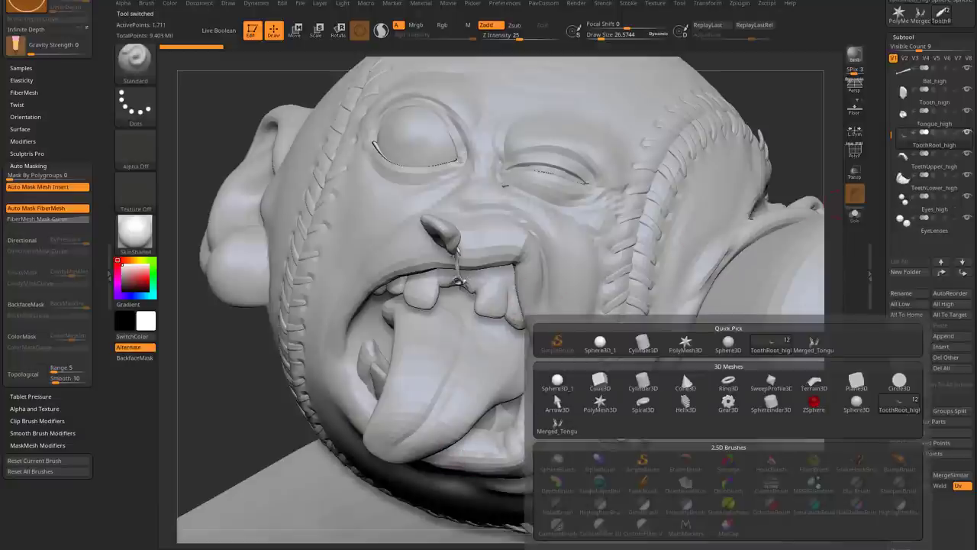
pyautogui.click(558, 424)
pyautogui.moveTo(381, 336); pyautogui.dragTo(500, 336)
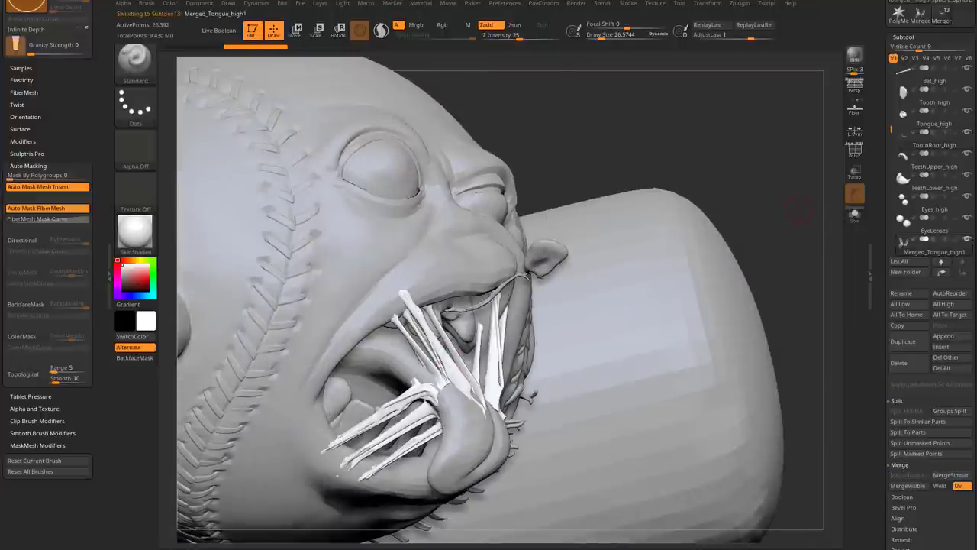
# Adjust the slime strands above the tongue with the topological Move brush and thicken them with the Inflat brush.
pyautogui.moveTo(790, 184); pyautogui.dragTo(511, 372)
pyautogui.press('shift')
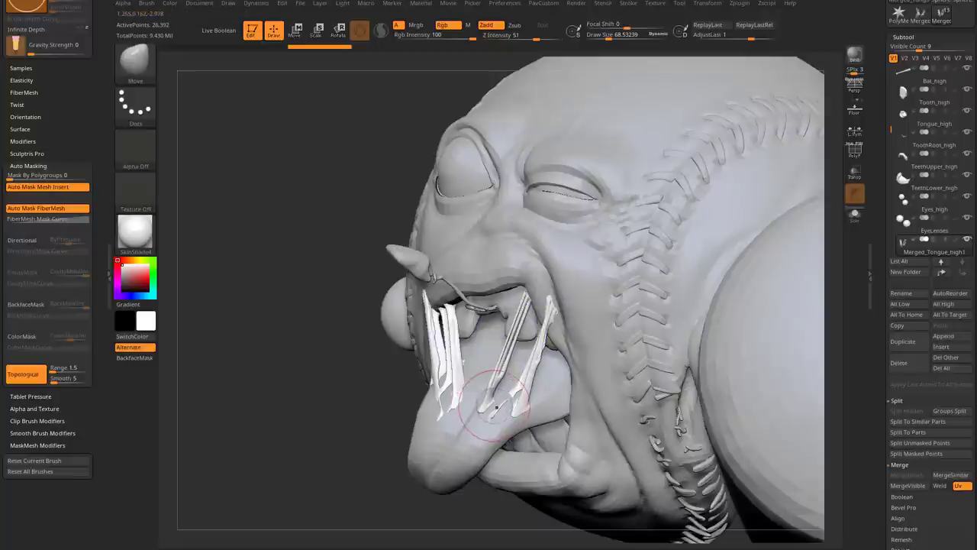
pyautogui.press('b')
pyautogui.press('i')
pyautogui.press('n')
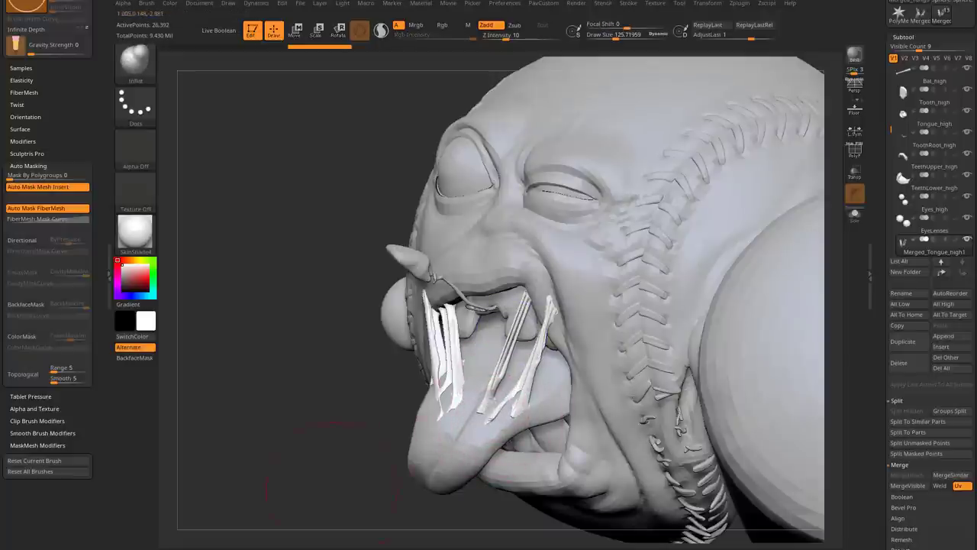
pyautogui.moveTo(332, 474); pyautogui.dragTo(458, 359)
# Reposition the strand ends against the tongue using the Move brush with topological auto masking.
pyautogui.press('b')
pyautogui.press('m')
pyautogui.press('v')
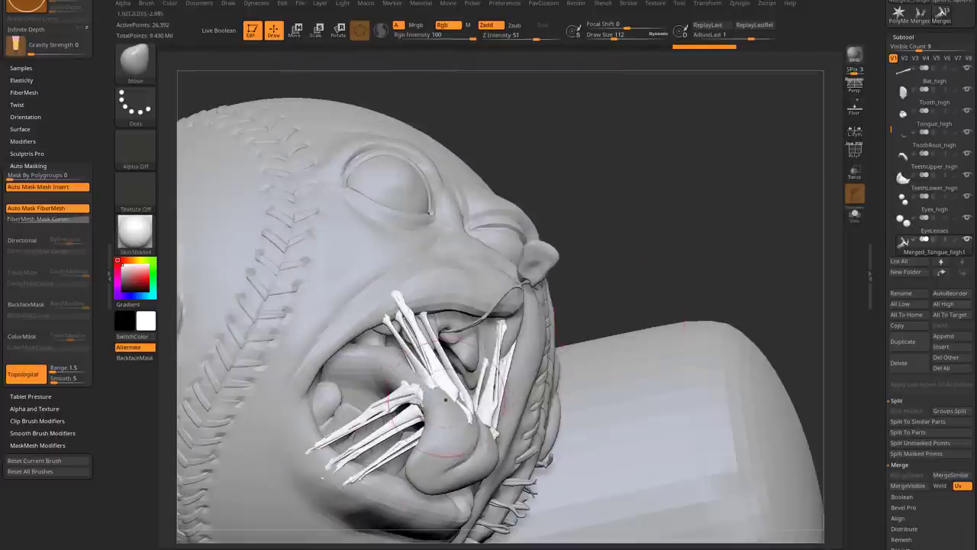
pyautogui.moveTo(445, 399); pyautogui.dragTo(618, 301)
pyautogui.moveTo(672, 191)
pyautogui.mouseDown()
pyautogui.moveTo(573, 383)
pyautogui.moveTo(530, 329)
pyautogui.moveTo(587, 382)
pyautogui.moveTo(458, 391)
pyautogui.mouseUp()
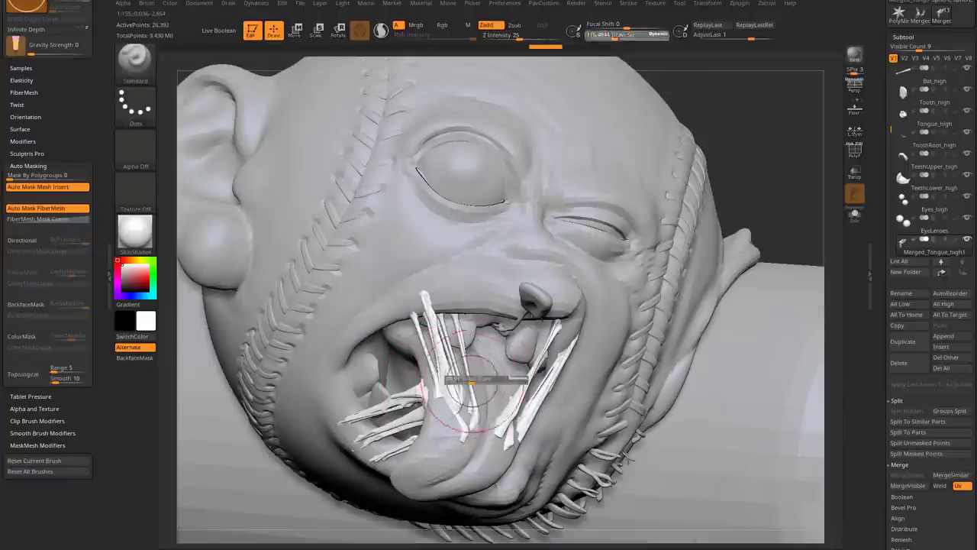
# Smooth the slime strands stretched between the lips and the tongue.
pyautogui.moveTo(485, 313)
pyautogui.mouseDown()
pyautogui.moveTo(500, 322)
pyautogui.moveTo(408, 384)
pyautogui.moveTo(473, 382)
pyautogui.moveTo(543, 363)
pyautogui.mouseUp()
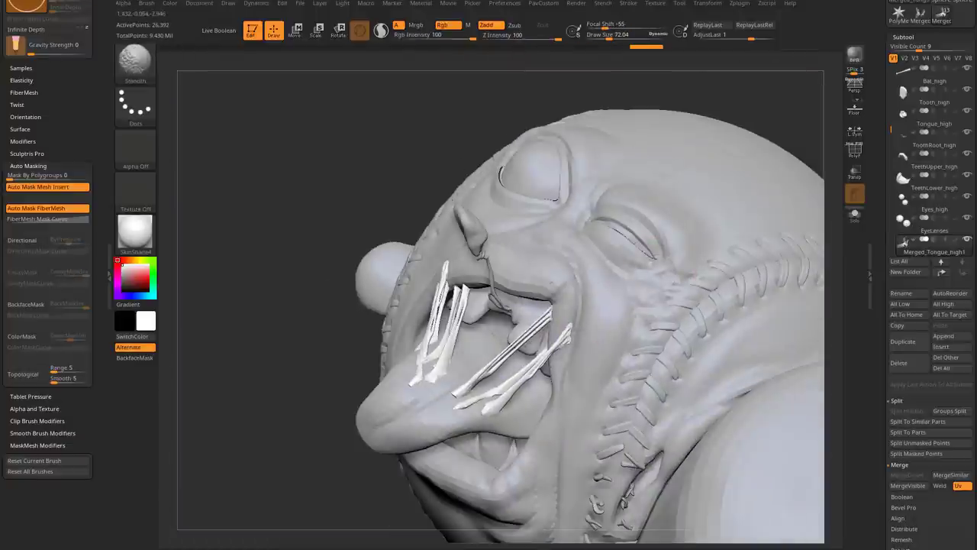
pyautogui.moveTo(405, 287)
pyautogui.mouseDown()
pyautogui.moveTo(466, 305)
pyautogui.moveTo(418, 284)
pyautogui.moveTo(469, 294)
pyautogui.mouseUp()
pyautogui.moveTo(696, 160); pyautogui.dragTo(626, 172)
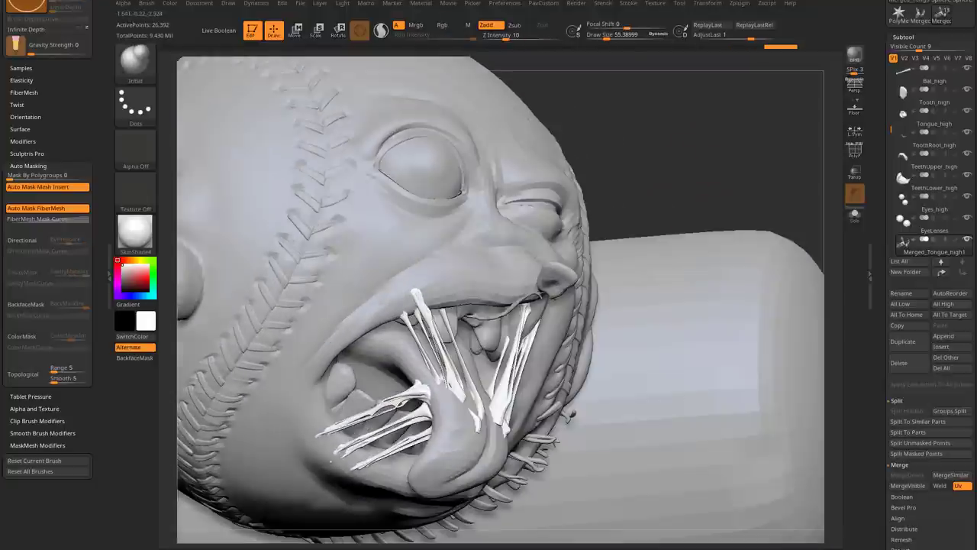
# Set the Inflat brush's draw size to 112 and inflate the strands where they meet the tongue.
pyautogui.press('[')
pyautogui.press('s')
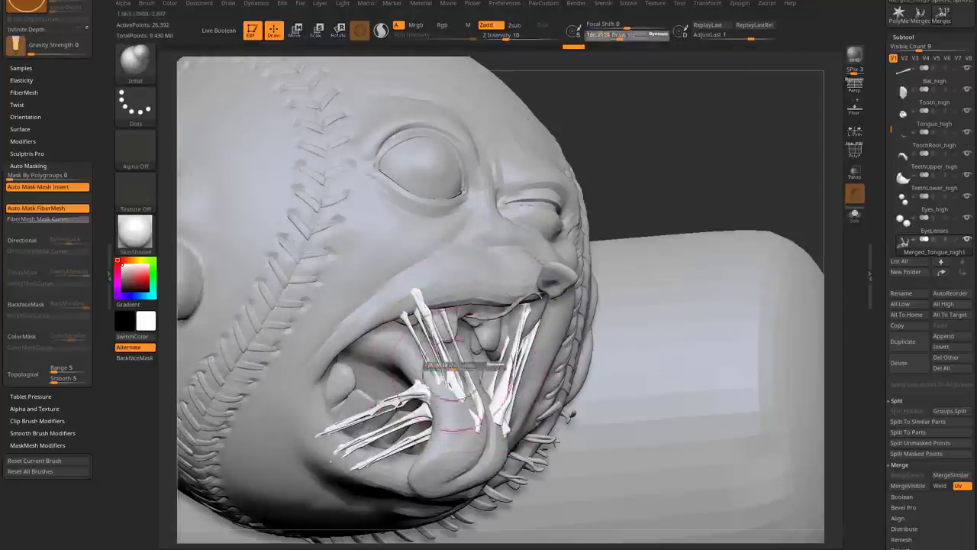
pyautogui.moveTo(456, 390); pyautogui.dragTo(601, 218)
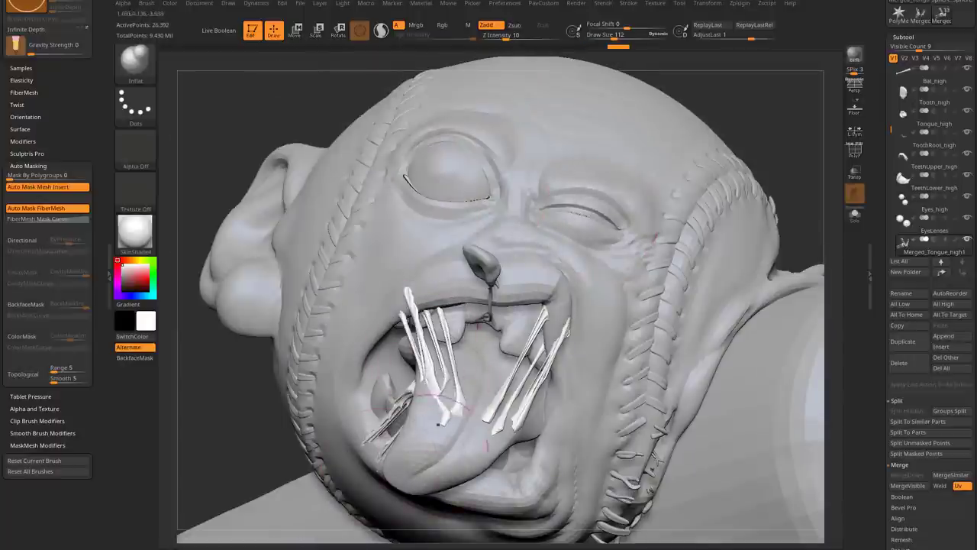
pyautogui.moveTo(439, 424); pyautogui.dragTo(344, 427)
pyautogui.moveTo(496, 404); pyautogui.dragTo(465, 374)
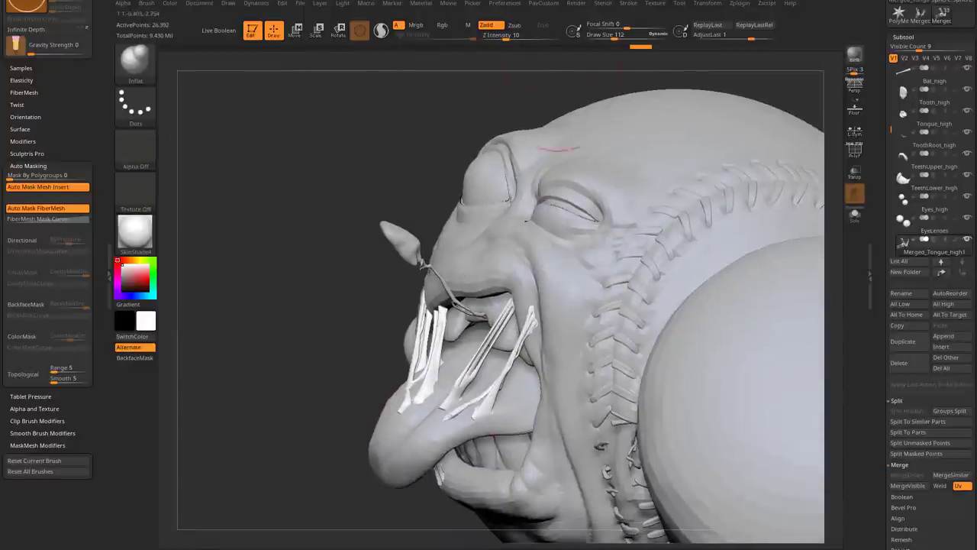
pyautogui.click(575, 4)
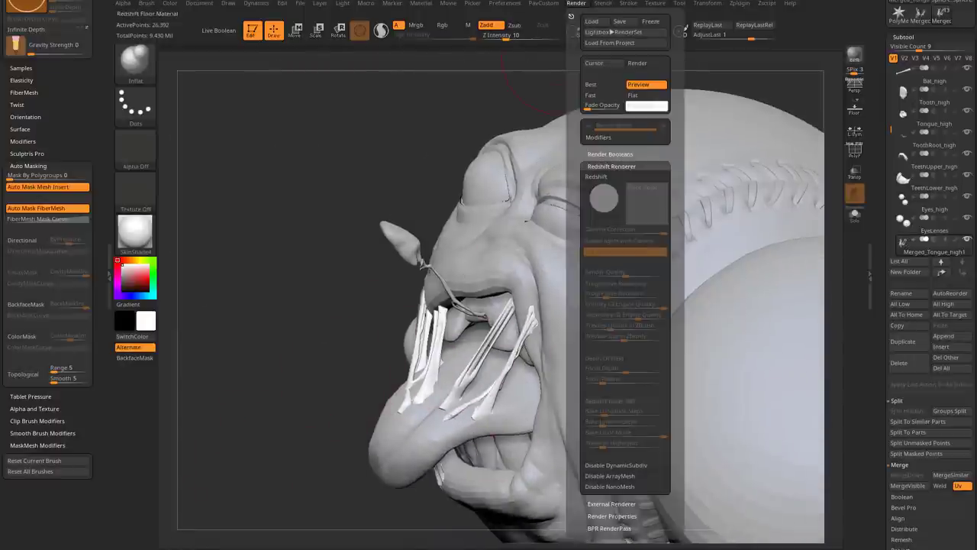
pyautogui.click(136, 231)
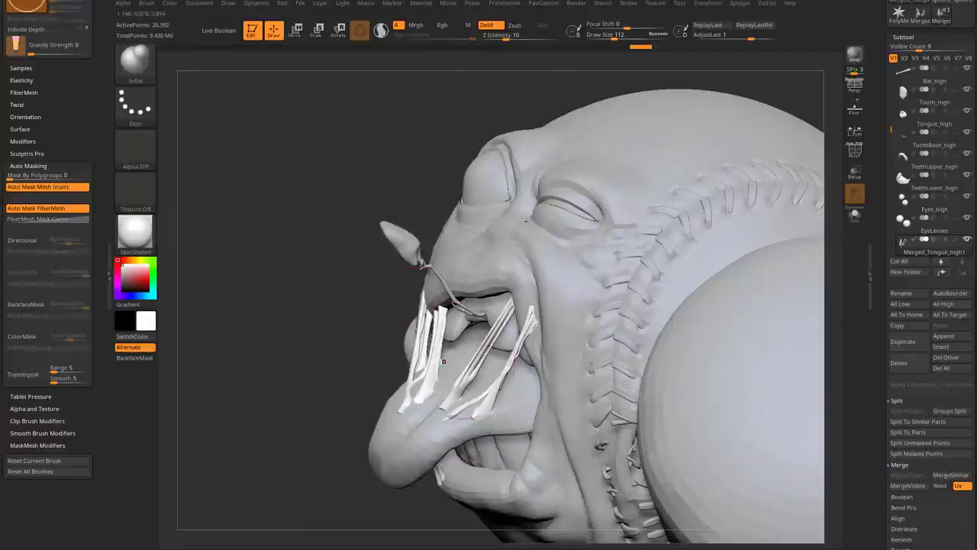
pyautogui.moveTo(458, 427)
pyautogui.keyDown('alt'); pyautogui.mouseDown()
pyautogui.moveTo(470, 408)
pyautogui.moveTo(446, 355)
pyautogui.moveTo(561, 395)
pyautogui.mouseUp(); pyautogui.keyUp('alt')
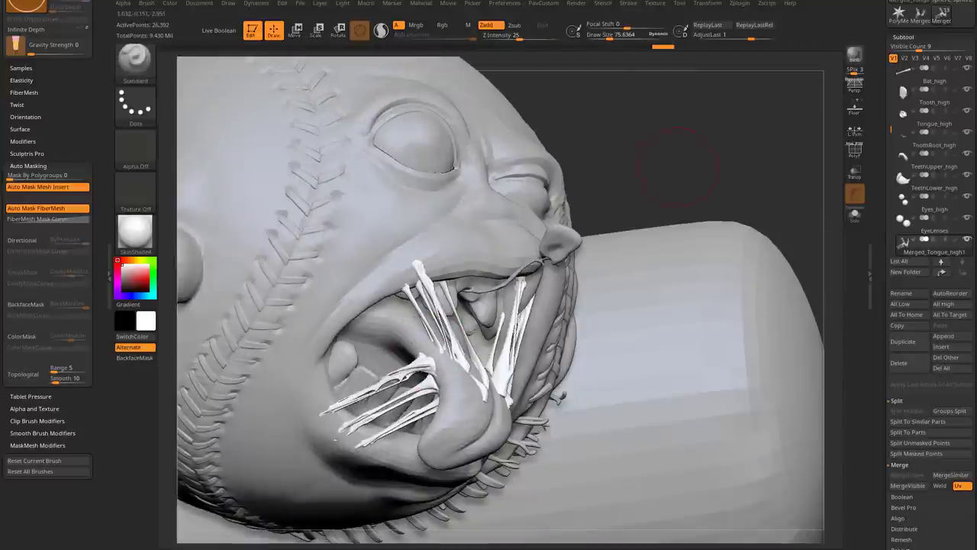
pyautogui.moveTo(440, 342)
pyautogui.mouseDown()
pyautogui.moveTo(540, 324)
pyautogui.moveTo(336, 489)
pyautogui.moveTo(473, 321)
pyautogui.moveTo(664, 192)
pyautogui.moveTo(687, 202)
pyautogui.moveTo(691, 182)
pyautogui.mouseUp()
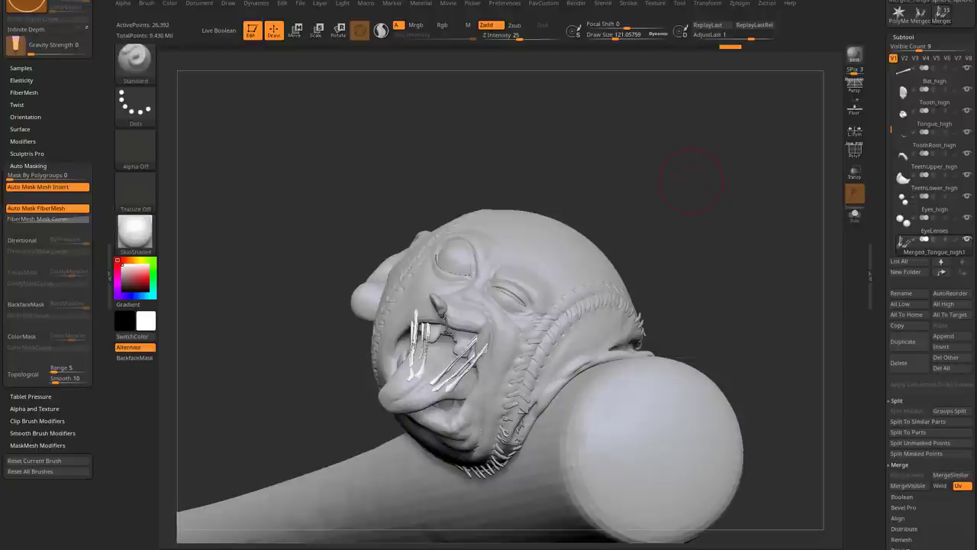
pyautogui.moveTo(703, 245)
pyautogui.mouseDown()
pyautogui.moveTo(651, 163)
pyautogui.moveTo(684, 189)
pyautogui.moveTo(727, 197)
pyautogui.moveTo(478, 177)
pyautogui.moveTo(554, 236)
pyautogui.moveTo(572, 219)
pyautogui.moveTo(580, 229)
pyautogui.mouseUp()
# Switch to the single-mesh Merged_Tongue_high tool, show only the complete baseball head, and delete all hidden geometry.
pyautogui.click(919, 99)
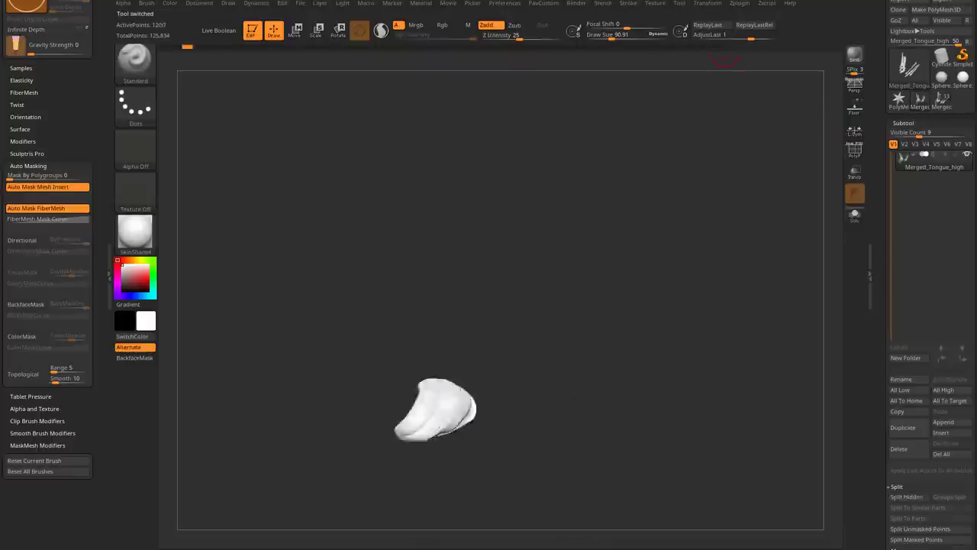
pyautogui.moveTo(561, 328)
pyautogui.mouseDown()
pyautogui.moveTo(551, 343)
pyautogui.moveTo(511, 317)
pyautogui.mouseUp()
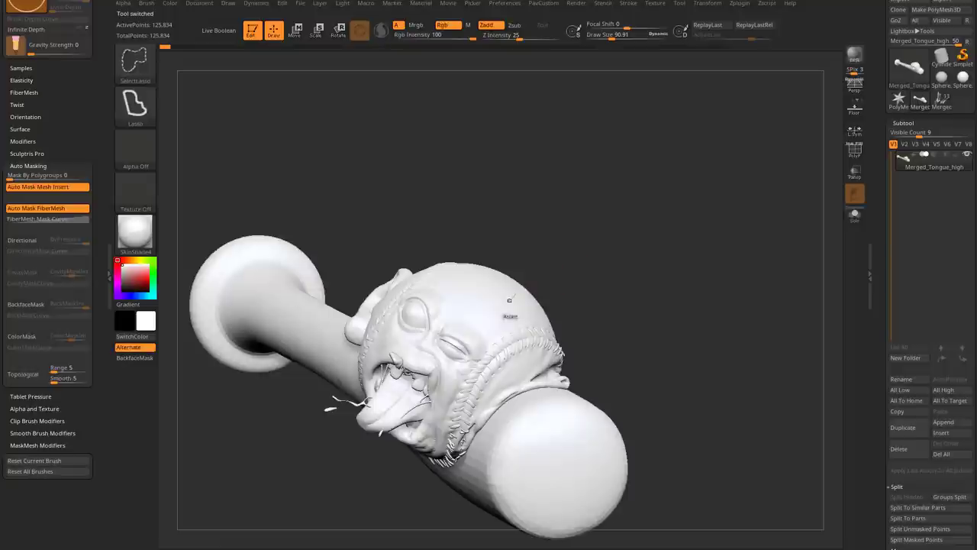
pyautogui.keyDown('ctrl'); pyautogui.keyDown('shift'); pyautogui.click(512, 317); pyautogui.keyUp('shift'); pyautogui.keyUp('ctrl')
pyautogui.click(512, 330)
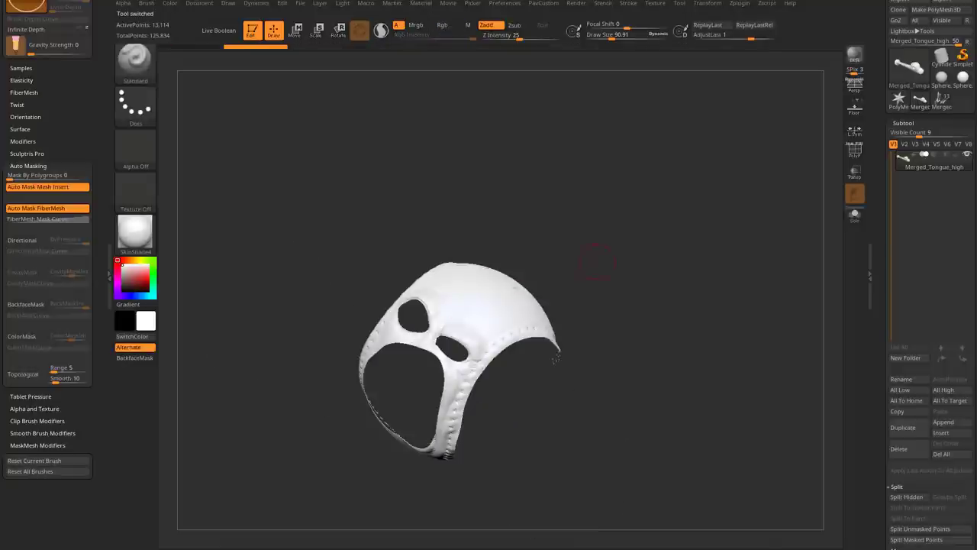
pyautogui.keyDown('ctrl'); pyautogui.keyDown('shift'); pyautogui.click(623, 259); pyautogui.keyUp('shift'); pyautogui.keyUp('ctrl')
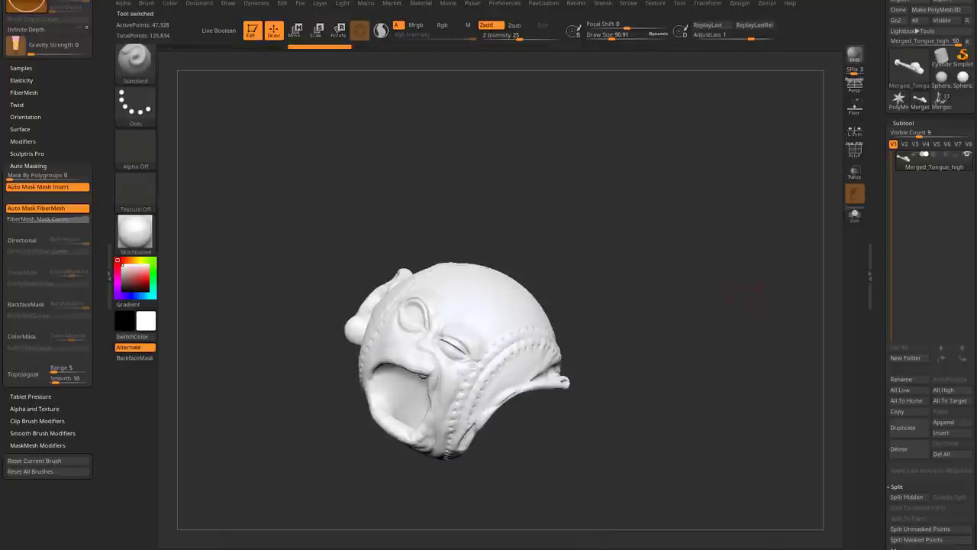
pyautogui.press('space')
pyautogui.click(711, 236)
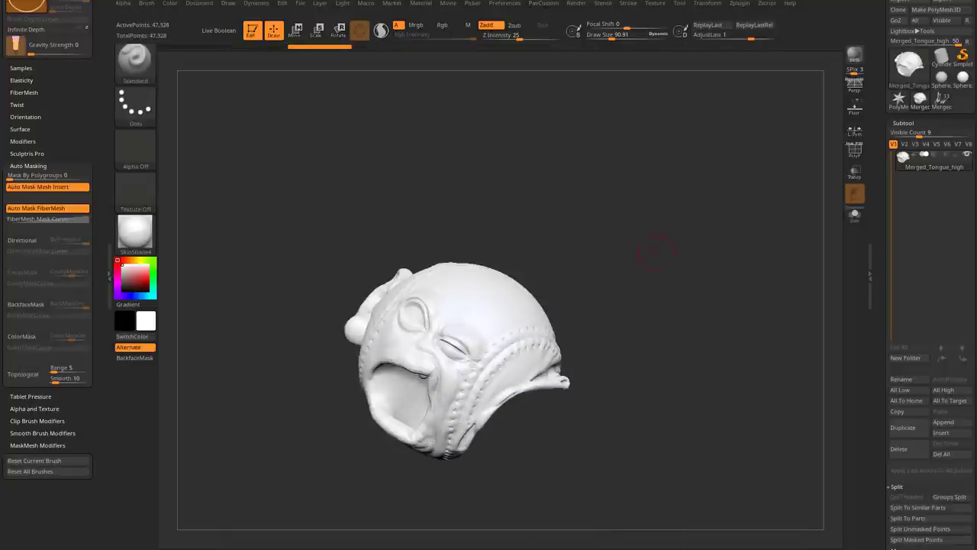
# Insert a small sphere on the side of the baseball head with the IMM Primitives brush.
pyautogui.moveTo(637, 175)
pyautogui.mouseDown()
pyautogui.moveTo(664, 214)
pyautogui.moveTo(652, 229)
pyautogui.moveTo(676, 279)
pyautogui.moveTo(661, 286)
pyautogui.mouseUp()
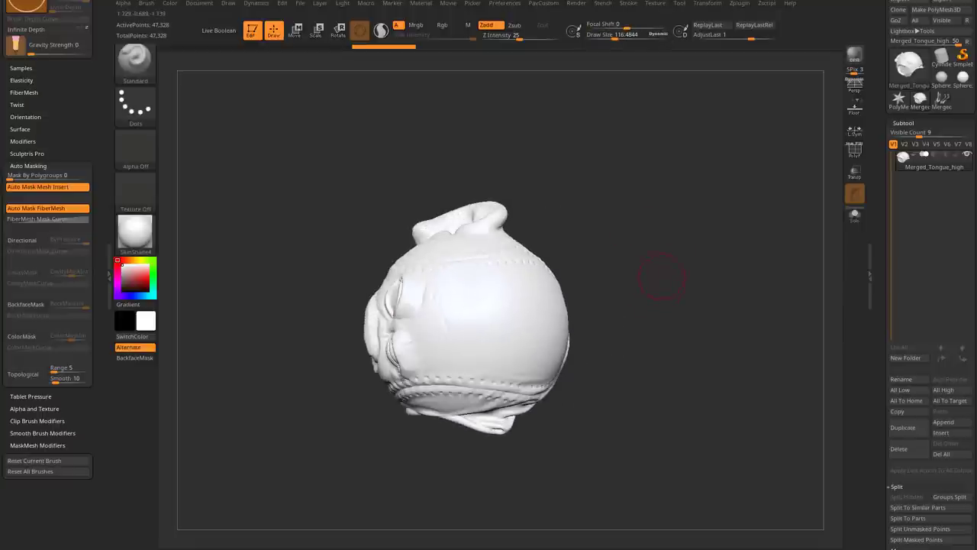
pyautogui.press('b')
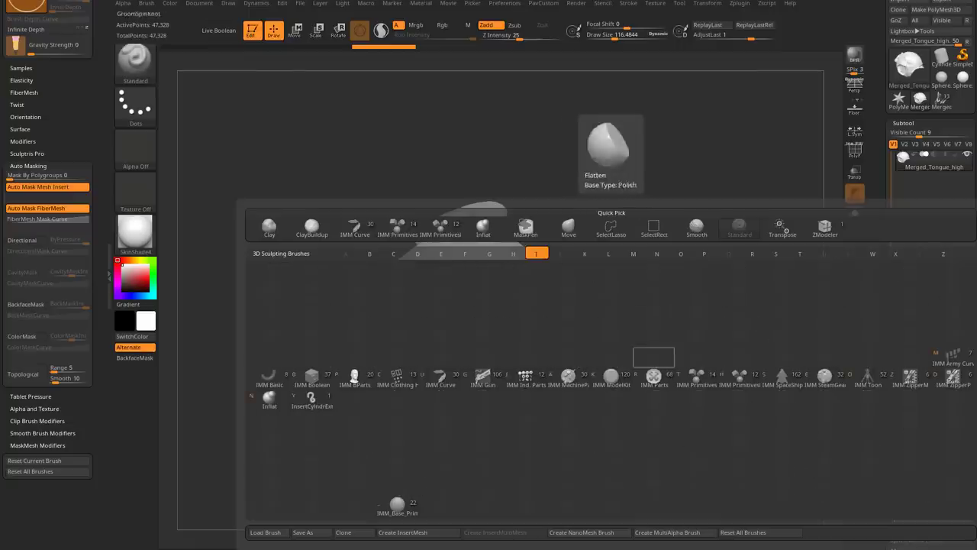
pyautogui.click(696, 372)
pyautogui.press('m')
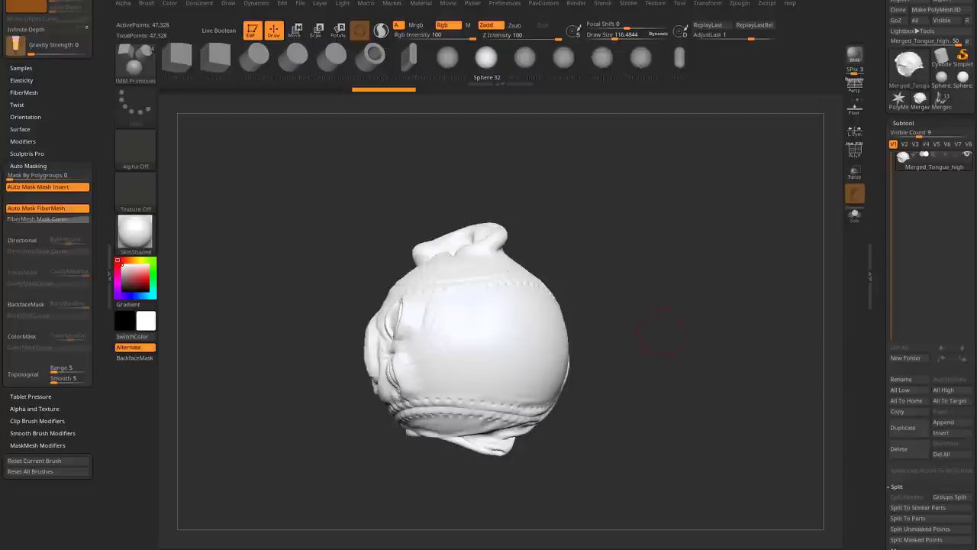
pyautogui.press('m')
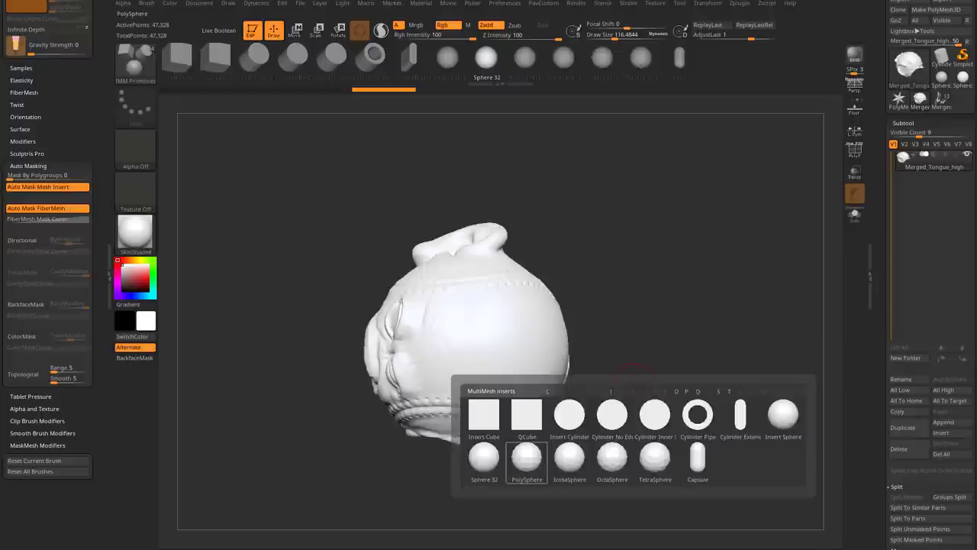
pyautogui.click(527, 458)
pyautogui.moveTo(483, 213); pyautogui.dragTo(483, 336)
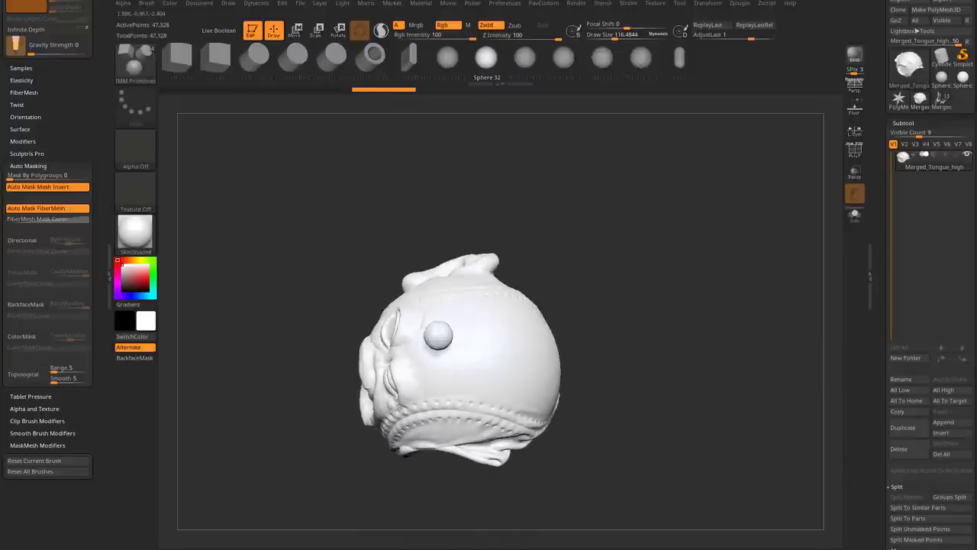
# Move the inserted sphere above the baseball head and duplicate it to form an arc of four separate spheres.
pyautogui.moveTo(671, 229); pyautogui.dragTo(671, 321)
pyautogui.press('w')
pyautogui.moveTo(431, 324)
pyautogui.mouseDown()
pyautogui.moveTo(404, 279)
pyautogui.moveTo(408, 255)
pyautogui.moveTo(404, 283)
pyautogui.moveTo(447, 271)
pyautogui.moveTo(529, 272)
pyautogui.moveTo(585, 313)
pyautogui.mouseUp()
pyautogui.moveTo(687, 382); pyautogui.dragTo(596, 367)
pyautogui.press('q')
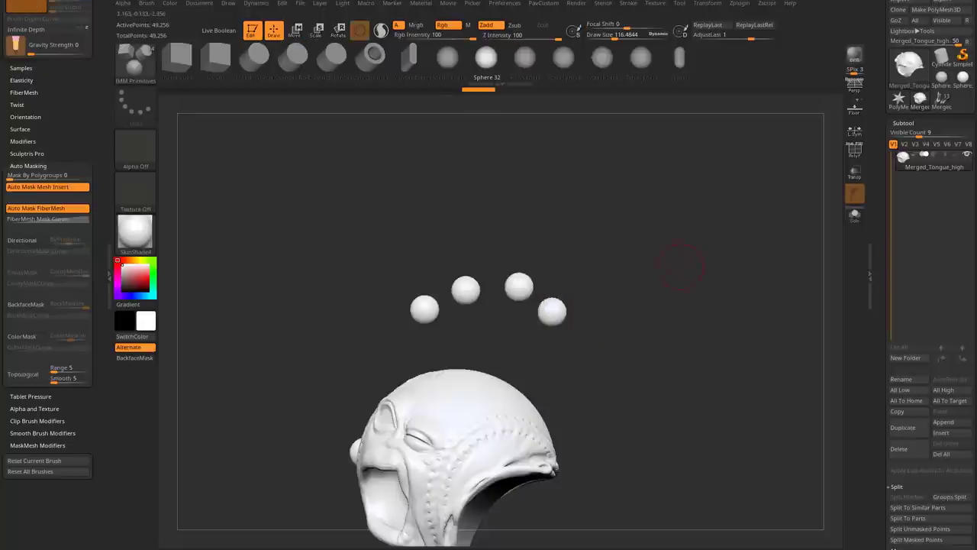
# Mask the underside of the first sphere and generate a Slime Bridge between it and the top of the baseball head.
pyautogui.moveTo(677, 255)
pyautogui.mouseDown()
pyautogui.moveTo(447, 404)
pyautogui.moveTo(402, 416)
pyautogui.mouseUp()
pyautogui.moveTo(290, 343); pyautogui.dragTo(366, 320)
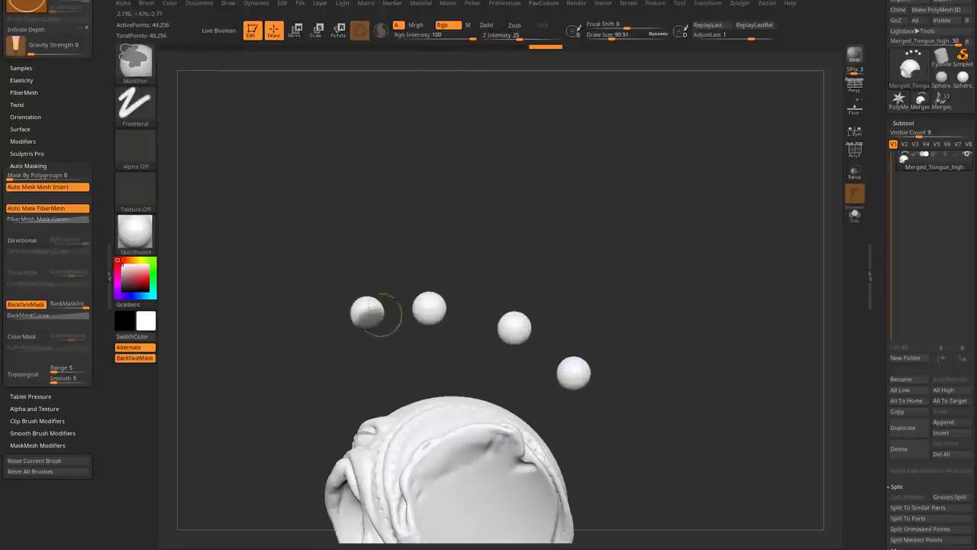
pyautogui.scroll(-5, 843, 296)
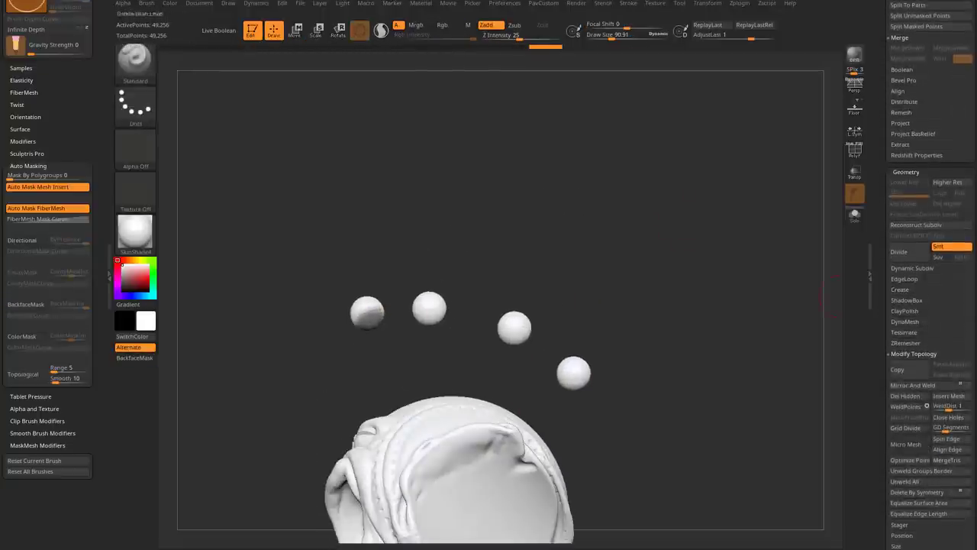
pyautogui.scroll(-6, 834, 293)
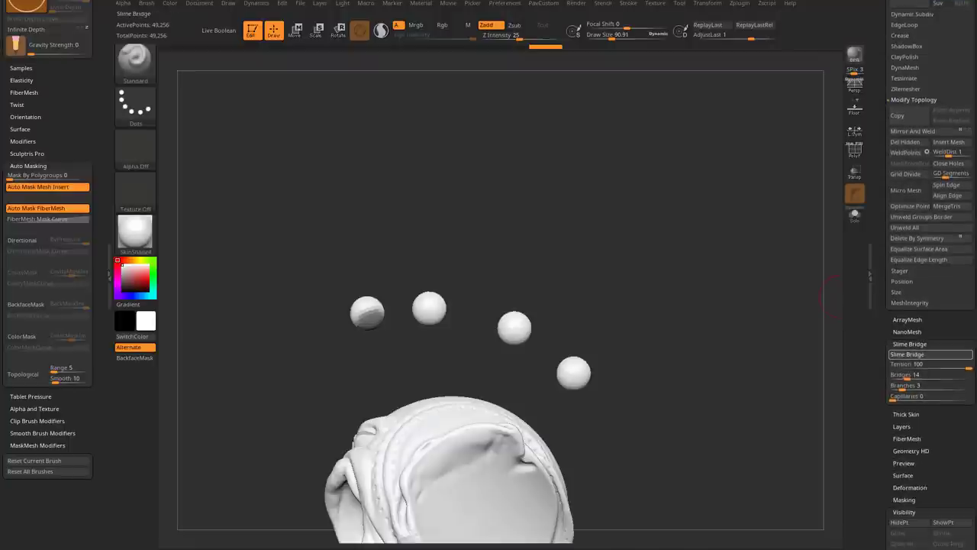
pyautogui.click(931, 354)
# Reshape individual strands below the first sphere with the topological Move brush and try a Transpose mask along their length.
pyautogui.moveTo(714, 238); pyautogui.dragTo(729, 290)
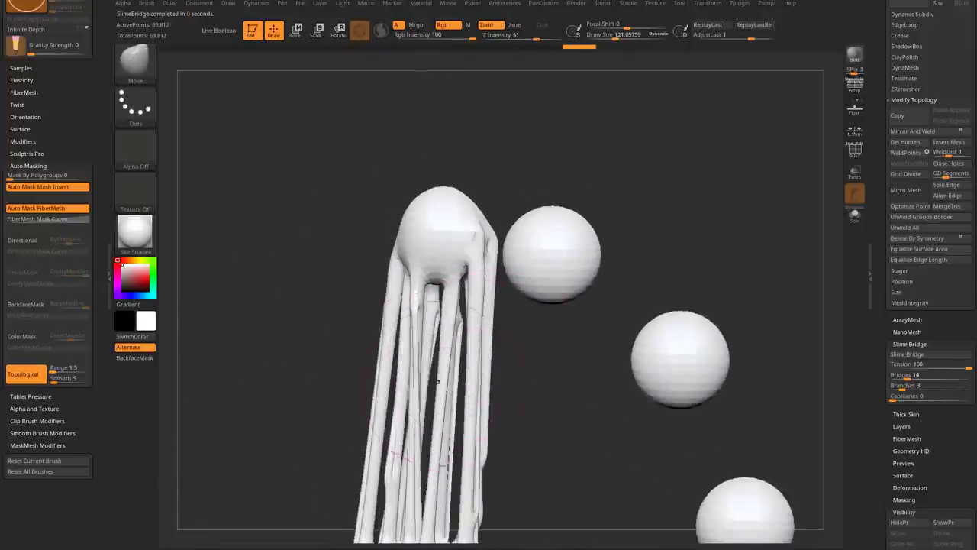
pyautogui.keyDown('shift'); pyautogui.moveTo(484, 374); pyautogui.dragTo(458, 343); pyautogui.keyUp('shift')
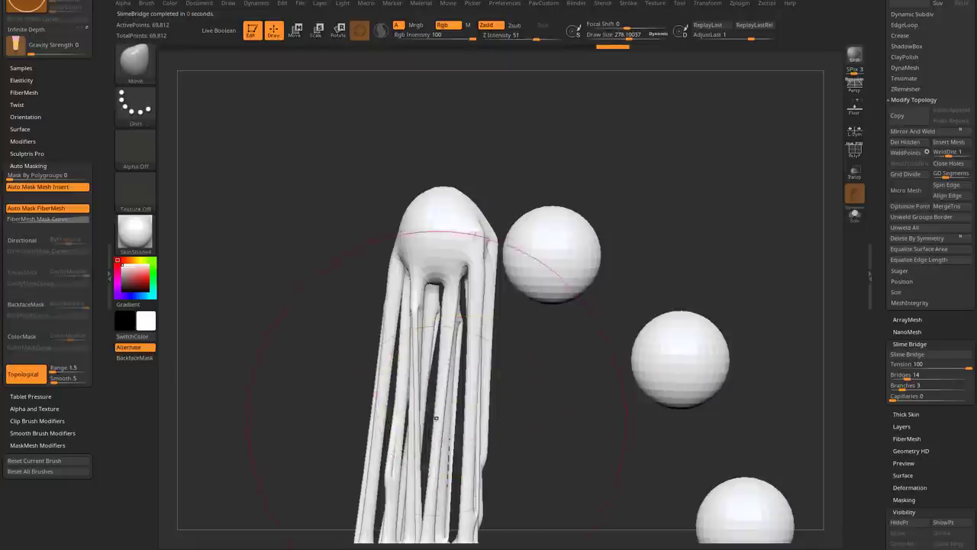
pyautogui.moveTo(466, 252)
pyautogui.keyDown('shift'); pyautogui.mouseDown()
pyautogui.moveTo(443, 359)
pyautogui.moveTo(439, 458)
pyautogui.mouseUp(); pyautogui.keyUp('shift')
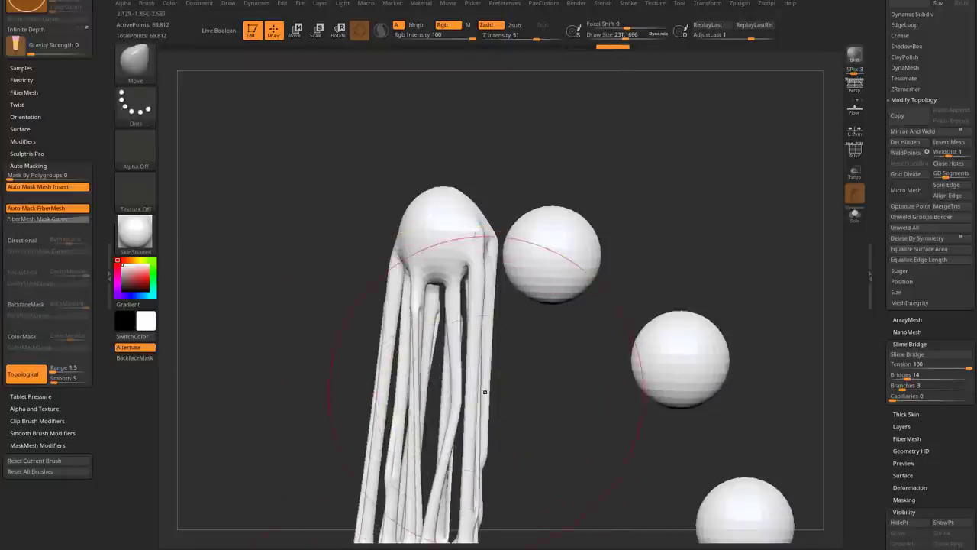
pyautogui.press('s')
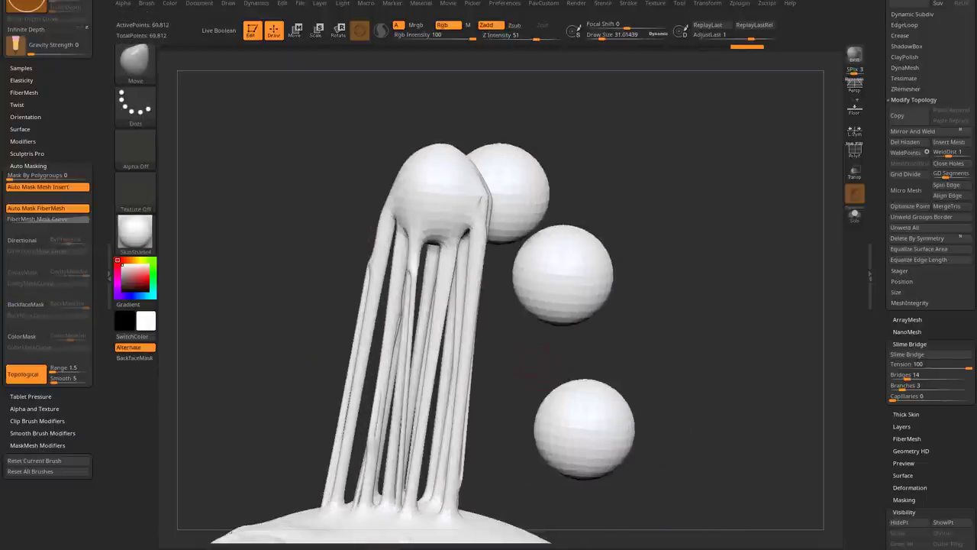
pyautogui.press('w')
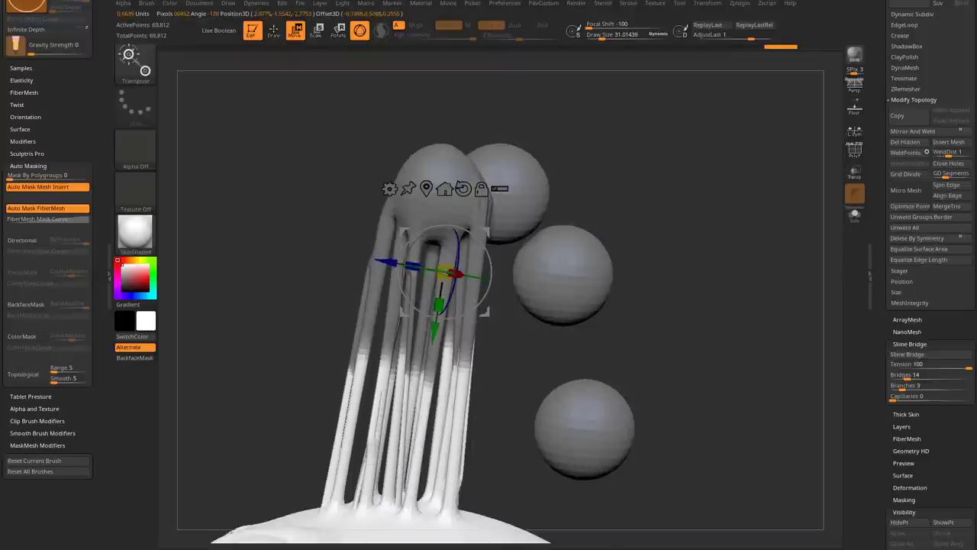
pyautogui.moveTo(427, 458); pyautogui.dragTo(438, 488)
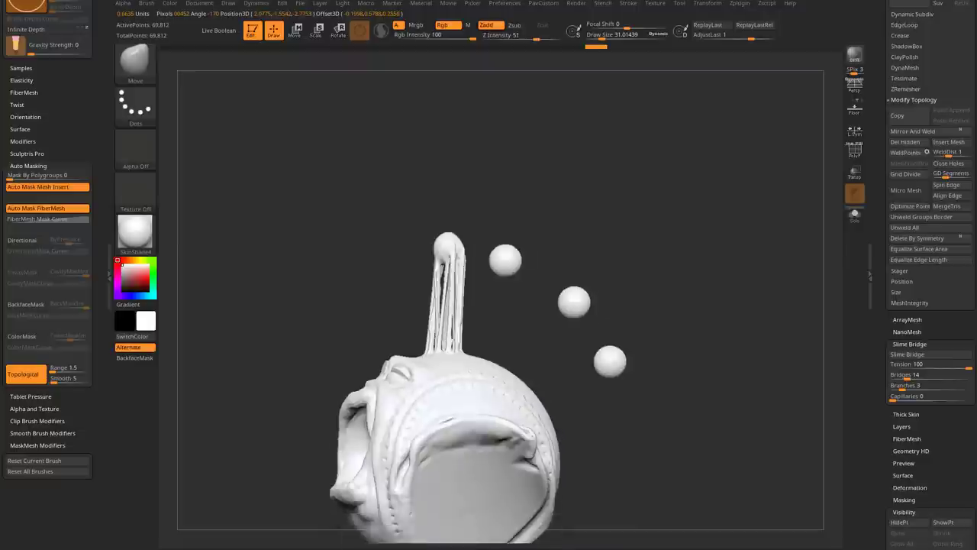
# Mask the first sphere and the upper part of its strands with the MaskLasso brush, and invert the mask.
pyautogui.moveTo(520, 200); pyautogui.dragTo(538, 189)
pyautogui.press('b')
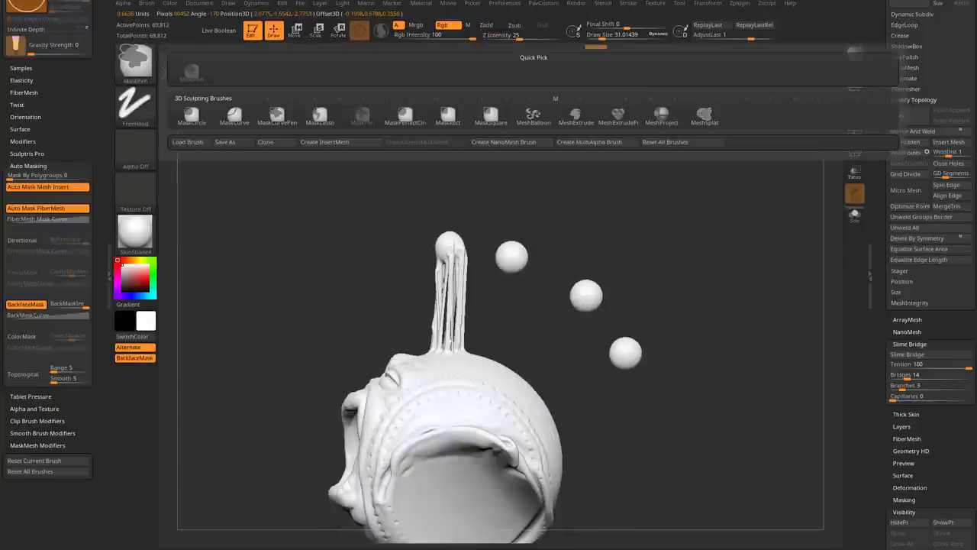
pyautogui.press('l')
pyautogui.scroll(-5, 446, 305)
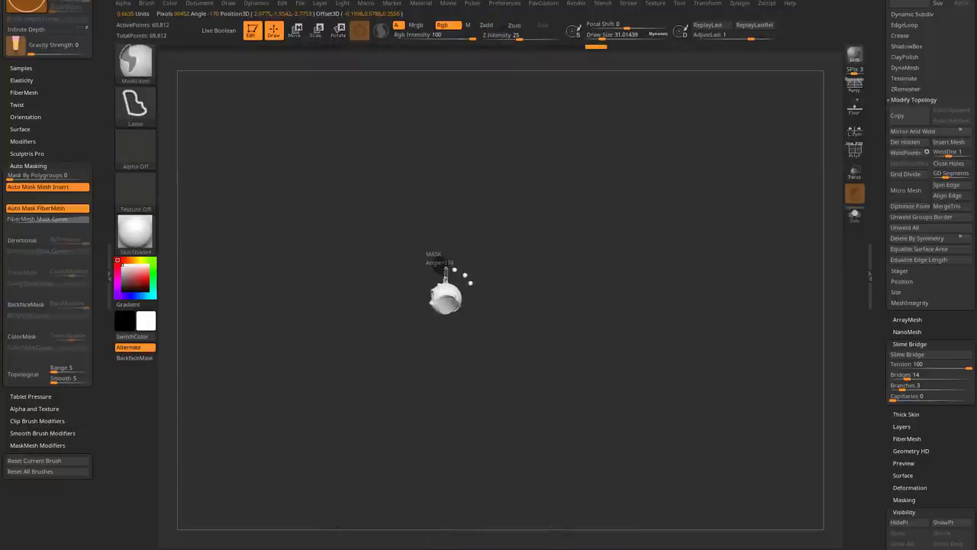
pyautogui.press('ctrl')
pyautogui.scroll(6, 483, 337)
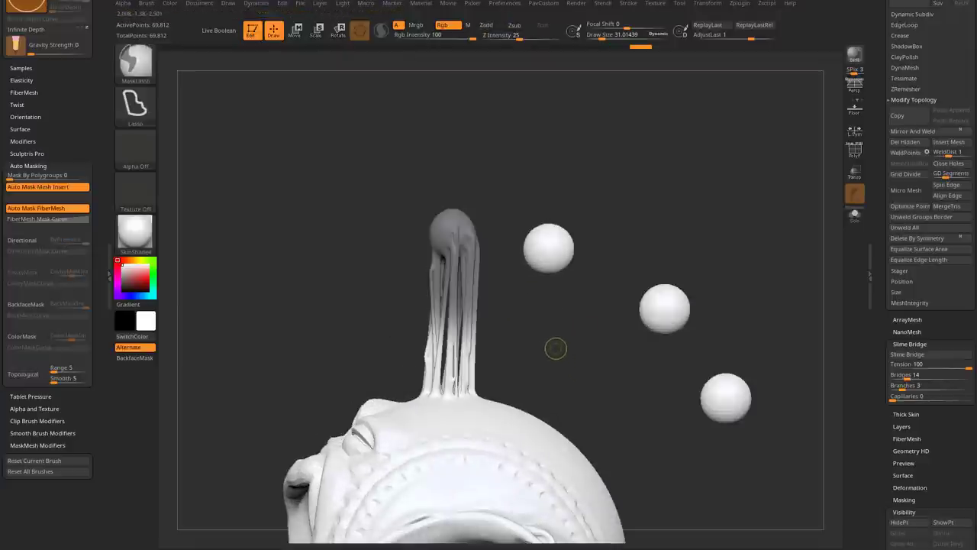
pyautogui.keyDown('ctrl'); pyautogui.click(548, 312); pyautogui.keyUp('ctrl')
# Try rotating the unmasked sphere and strands with the Gizmo, and undo the change.
pyautogui.press('w')
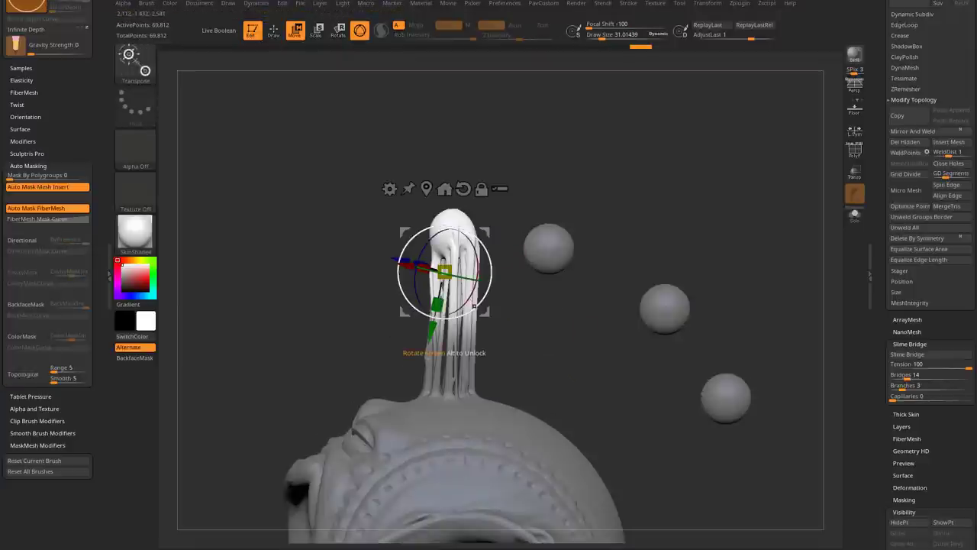
pyautogui.moveTo(474, 307)
pyautogui.mouseDown()
pyautogui.moveTo(458, 321)
pyautogui.moveTo(470, 309)
pyautogui.moveTo(454, 301)
pyautogui.mouseUp()
pyautogui.hotkey('ctrl', 'z')
pyautogui.hotkey('ctrl', 'z')
# Mask everything except the length of one strand with a topological Transpose mask, and clear the mask.
pyautogui.moveTo(611, 202); pyautogui.dragTo(664, 252)
pyautogui.press('w')
pyautogui.keyDown('ctrl'); pyautogui.click(403, 473); pyautogui.keyUp('ctrl')
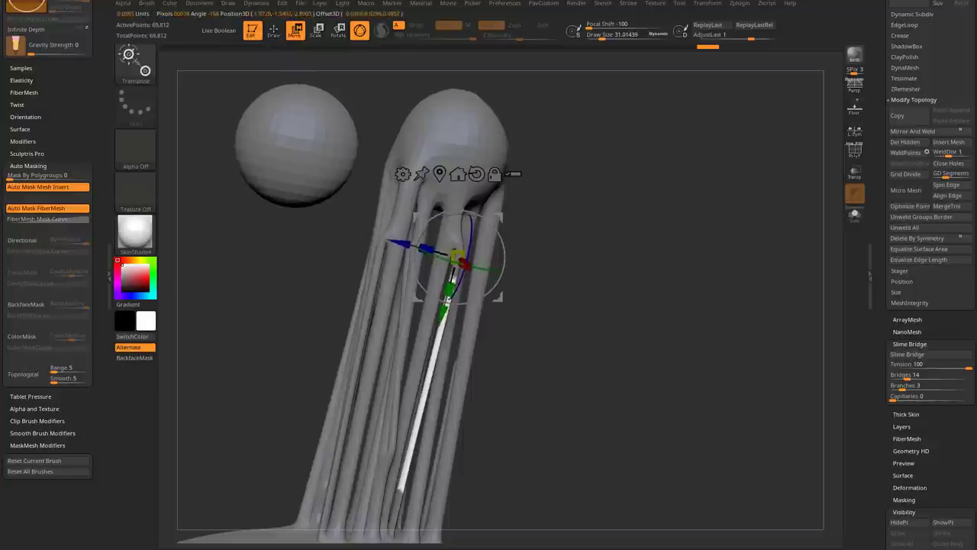
pyautogui.press('q')
pyautogui.keyDown('ctrl'); pyautogui.click(549, 260); pyautogui.keyUp('ctrl')
pyautogui.moveTo(549, 260); pyautogui.dragTo(495, 243)
# Isolate a few strands in view, try a topological mask along one of them, and restore the full model.
pyautogui.moveTo(427, 488)
pyautogui.keyDown('ctrl'); pyautogui.keyDown('shift'); pyautogui.mouseDown()
pyautogui.moveTo(610, 207)
pyautogui.moveTo(626, 210)
pyautogui.mouseUp(); pyautogui.keyUp('shift'); pyautogui.keyUp('ctrl')
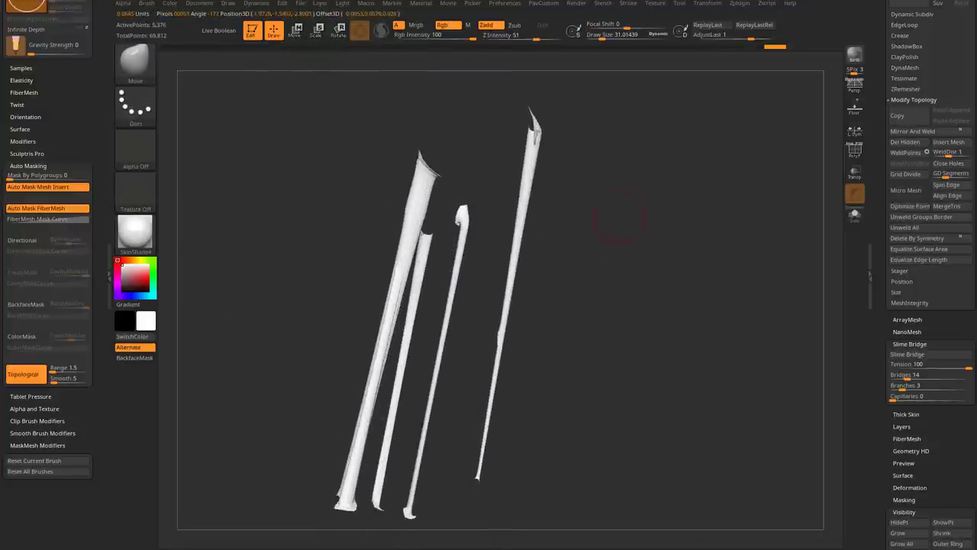
pyautogui.press('w')
pyautogui.keyDown('ctrl'); pyautogui.click(442, 336); pyautogui.keyUp('ctrl')
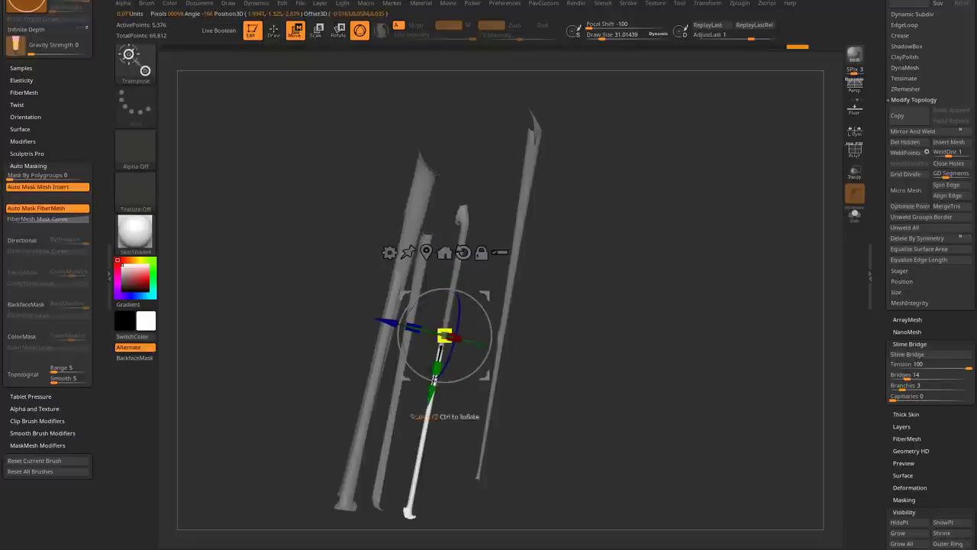
pyautogui.press('q')
pyautogui.moveTo(603, 252); pyautogui.dragTo(630, 263)
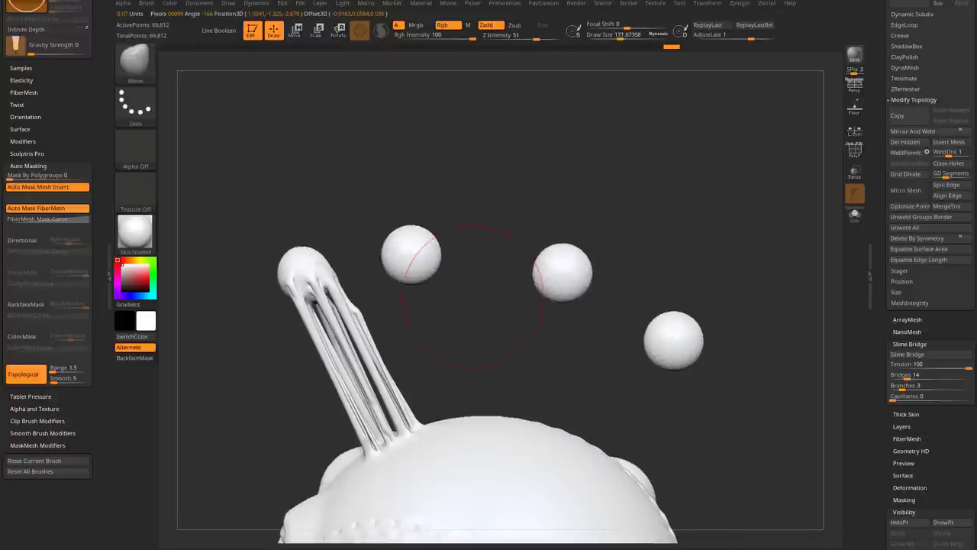
# Mask the head below the second sphere using MaskPen with BackfaceMask, and generate a Slime Bridge between them.
pyautogui.moveTo(474, 297); pyautogui.dragTo(450, 259)
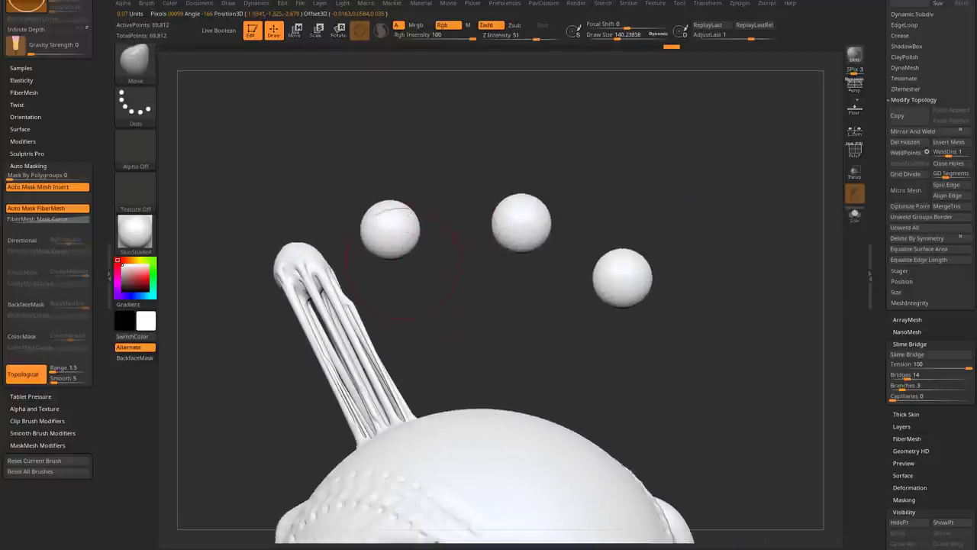
pyautogui.press('ctrl')
pyautogui.click(135, 103)
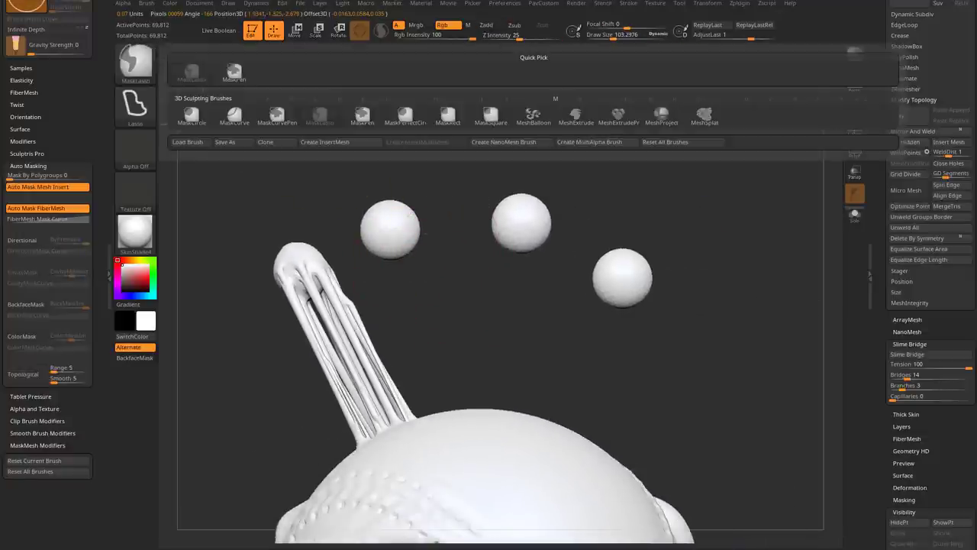
pyautogui.click(277, 109)
pyautogui.click(26, 303)
pyautogui.moveTo(580, 351)
pyautogui.mouseDown()
pyautogui.moveTo(474, 328)
pyautogui.moveTo(416, 325)
pyautogui.moveTo(420, 340)
pyautogui.moveTo(445, 305)
pyautogui.mouseUp()
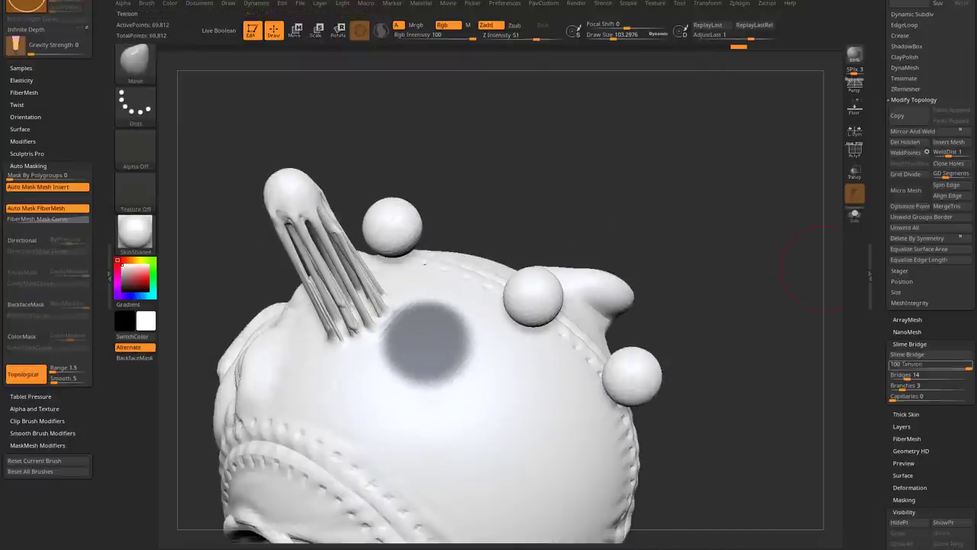
pyautogui.click(928, 354)
# Mask a round area of the head below the third sphere and generate a Slime Bridge to that sphere.
pyautogui.moveTo(687, 168)
pyautogui.mouseDown()
pyautogui.moveTo(532, 257)
pyautogui.moveTo(496, 290)
pyautogui.mouseUp()
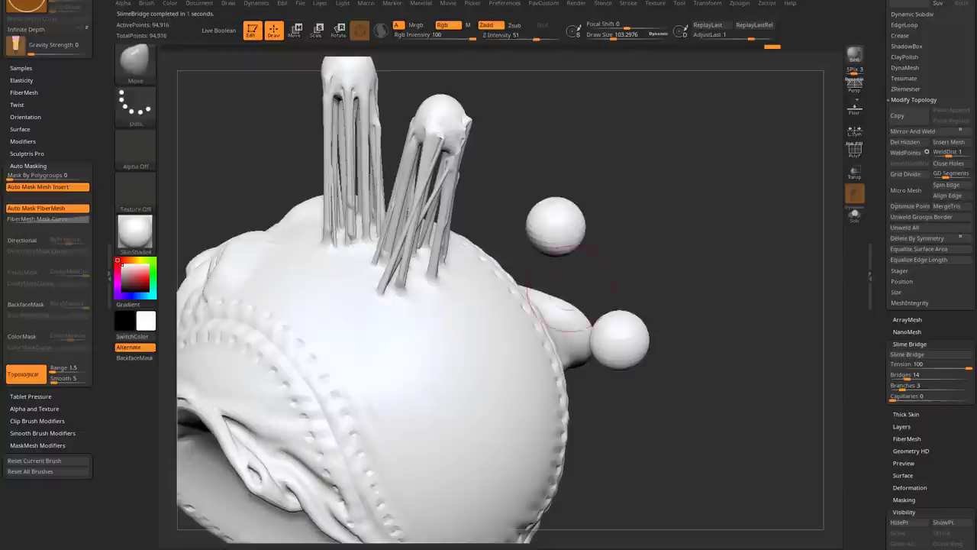
pyautogui.keyDown('ctrl'); pyautogui.moveTo(446, 328); pyautogui.dragTo(458, 347); pyautogui.keyUp('ctrl')
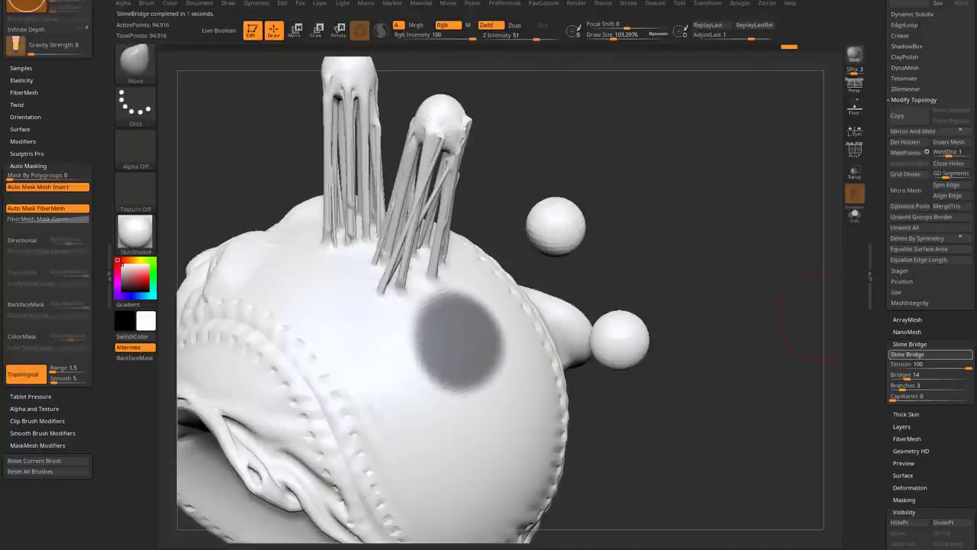
pyautogui.click(928, 355)
# Mask the head surface facing the fourth sphere and bridge the two with Slime Bridge strands.
pyautogui.moveTo(687, 306); pyautogui.dragTo(600, 267)
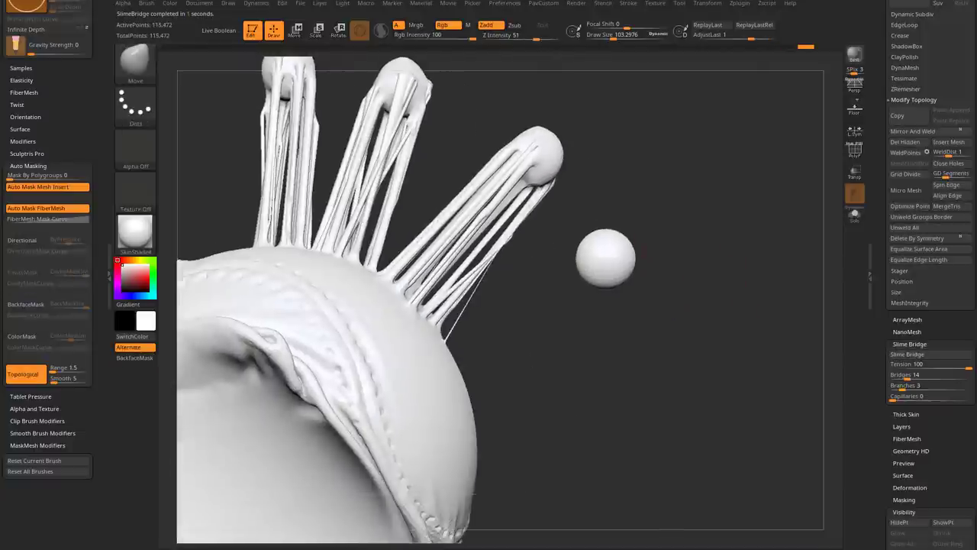
pyautogui.moveTo(600, 264)
pyautogui.mouseDown(button='right')
pyautogui.moveTo(528, 356)
pyautogui.moveTo(510, 349)
pyautogui.mouseUp(button='right')
pyautogui.moveTo(510, 349)
pyautogui.keyDown('ctrl'); pyautogui.mouseDown()
pyautogui.moveTo(489, 382)
pyautogui.moveTo(485, 375)
pyautogui.mouseUp(); pyautogui.keyUp('ctrl')
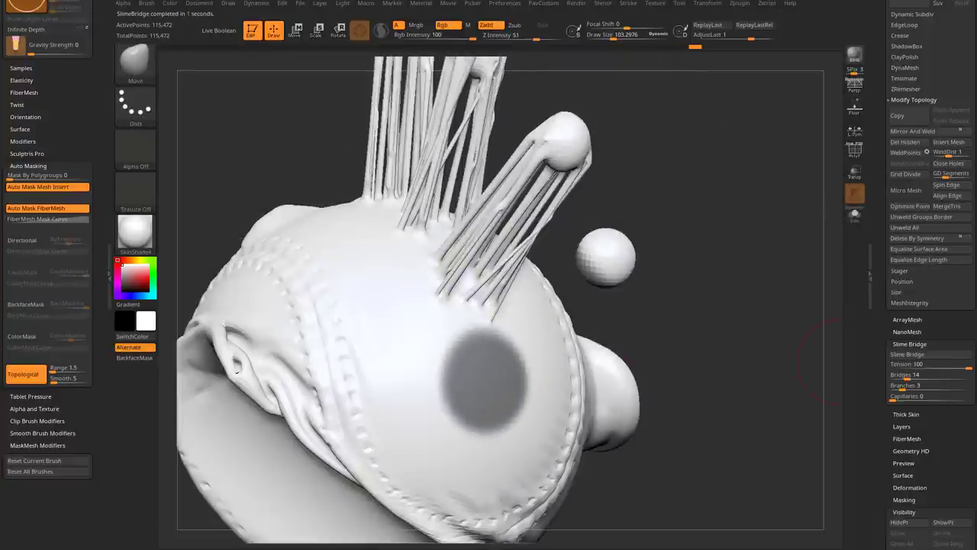
pyautogui.click(927, 354)
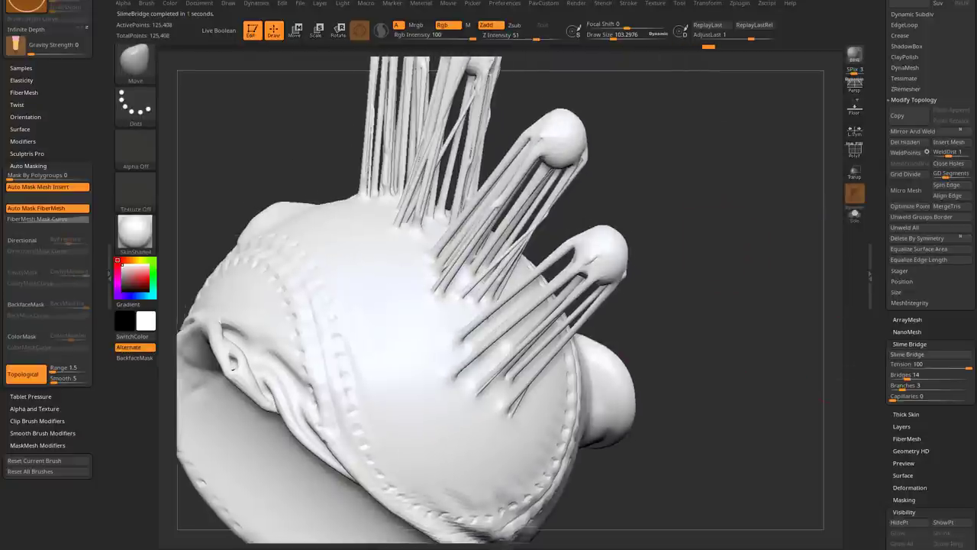
# Switch to the Standard brush and isolate the polygroup of the four spheres.
pyautogui.moveTo(763, 321)
pyautogui.mouseDown(button='right')
pyautogui.moveTo(715, 190)
pyautogui.moveTo(706, 237)
pyautogui.moveTo(725, 248)
pyautogui.mouseUp(button='right')
pyautogui.press('b')
pyautogui.press('s')
pyautogui.press('t')
pyautogui.keyDown('alt'); pyautogui.moveTo(685, 247); pyautogui.dragTo(700, 267); pyautogui.keyUp('alt')
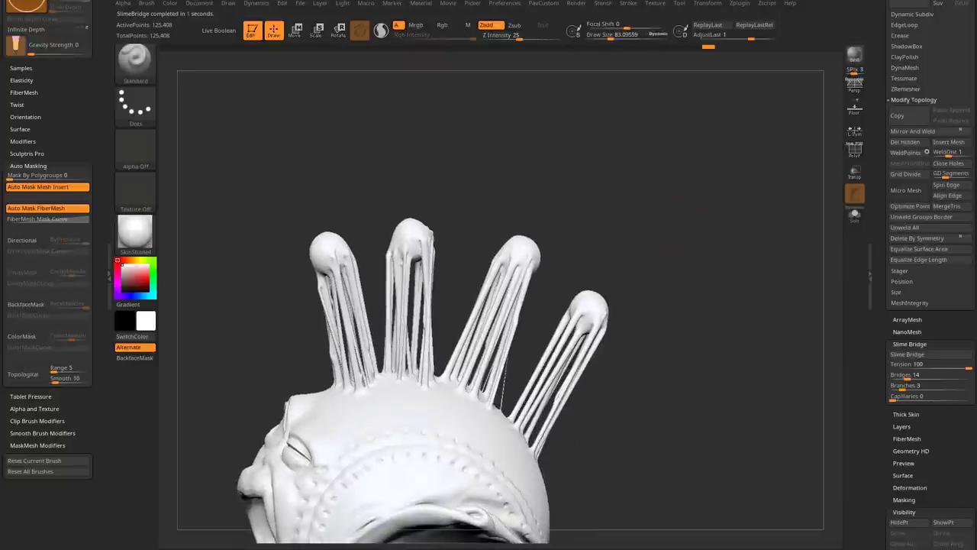
pyautogui.keyDown('ctrl'); pyautogui.keyDown('shift'); pyautogui.click(135, 58); pyautogui.keyUp('shift'); pyautogui.keyUp('ctrl')
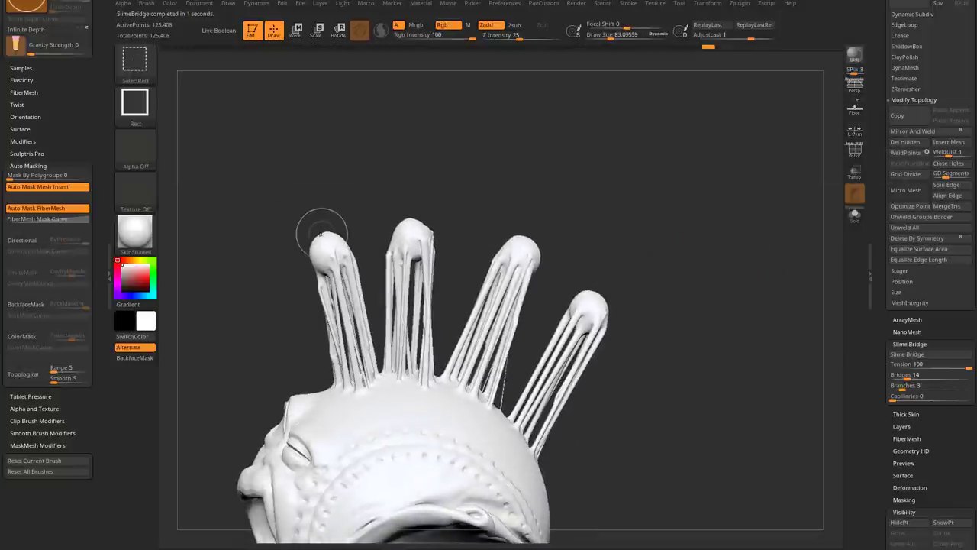
pyautogui.keyDown('ctrl'); pyautogui.keyDown('shift'); pyautogui.click(322, 235); pyautogui.keyUp('shift'); pyautogui.keyUp('ctrl')
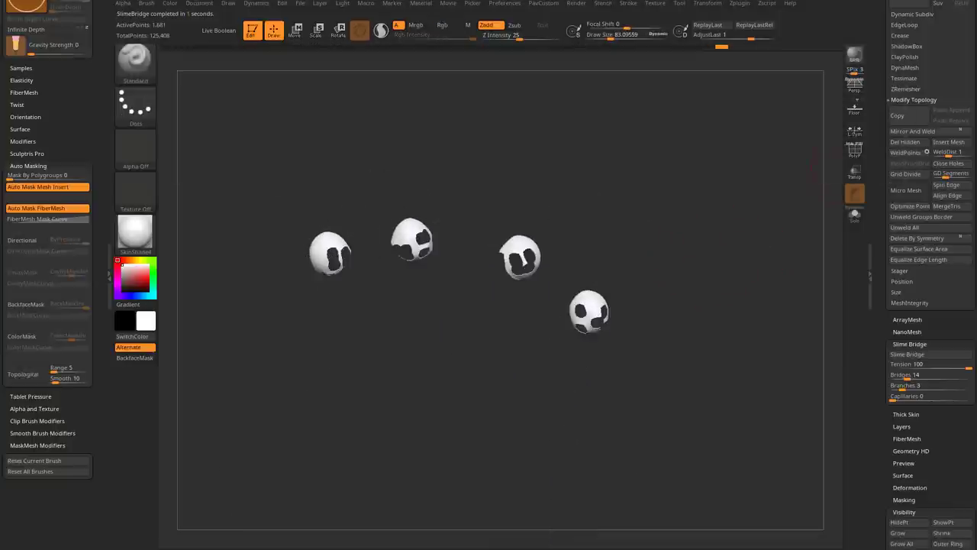
# Show the polyframe, hide the spheres' polygroup, delete the hidden geometry and close the open strand ends.
pyautogui.hotkey('shift', 'f')
pyautogui.keyDown('ctrl'); pyautogui.keyDown('shift'); pyautogui.click(676, 207); pyautogui.keyUp('shift'); pyautogui.keyUp('ctrl')
pyautogui.keyDown('ctrl'); pyautogui.keyDown('shift'); pyautogui.click(318, 241); pyautogui.keyUp('shift'); pyautogui.keyUp('ctrl')
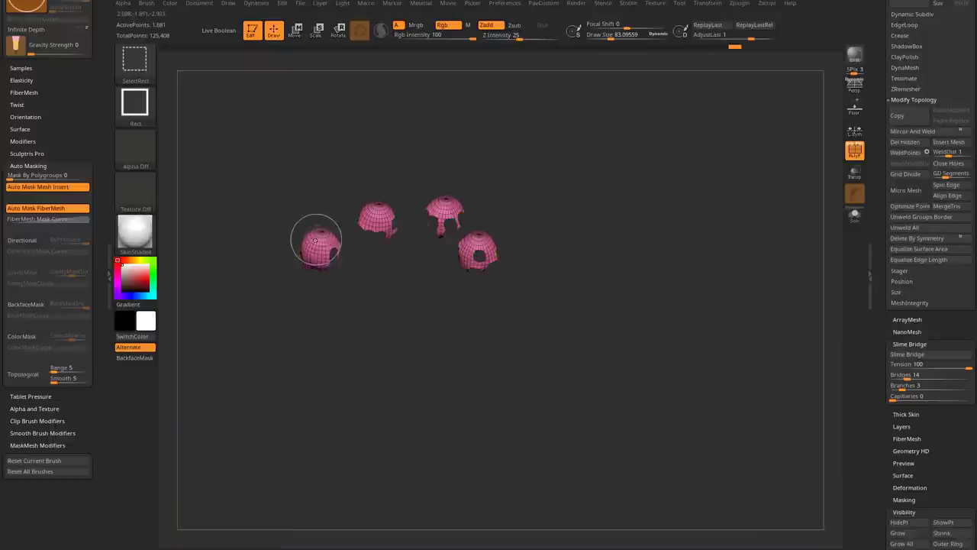
pyautogui.keyDown('ctrl'); pyautogui.keyDown('shift'); pyautogui.click(671, 276); pyautogui.keyUp('shift'); pyautogui.keyUp('ctrl')
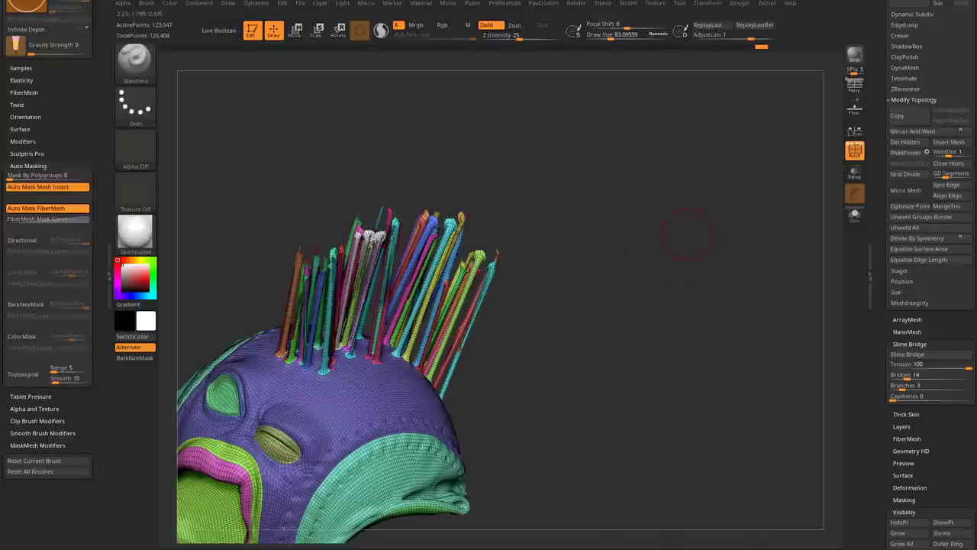
pyautogui.press('space')
pyautogui.click(905, 142)
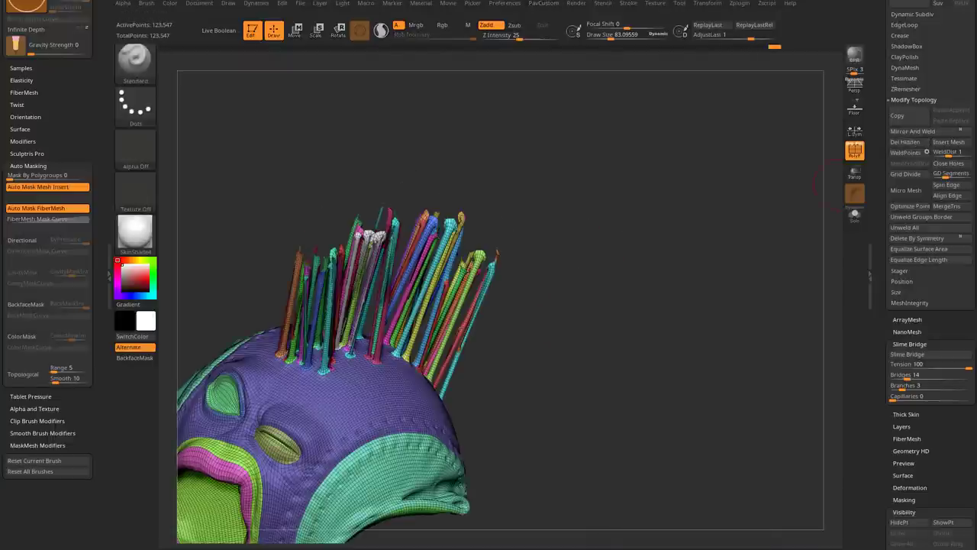
pyautogui.moveTo(823, 183); pyautogui.dragTo(716, 214)
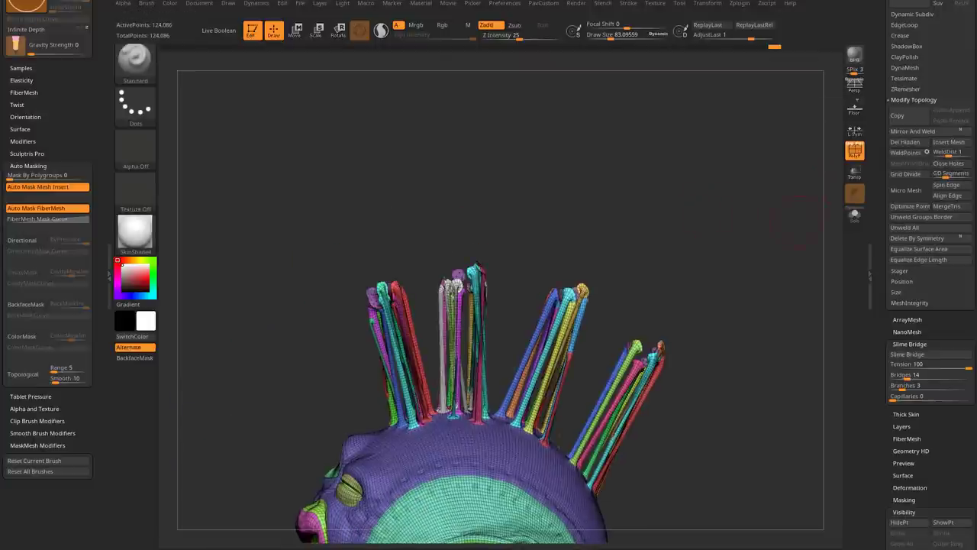
# Activate Sculptris Pro mode, try smoothing the tips of the second strand bundle, and undo the attempt.
pyautogui.moveTo(823, 184); pyautogui.dragTo(741, 237)
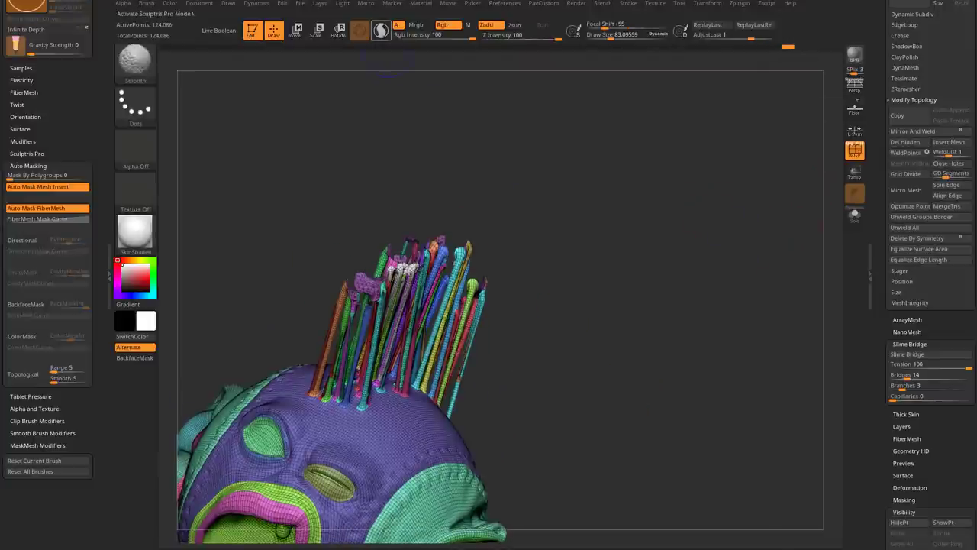
pyautogui.moveTo(386, 76)
pyautogui.mouseDown()
pyautogui.moveTo(428, 80)
pyautogui.moveTo(383, 76)
pyautogui.mouseUp()
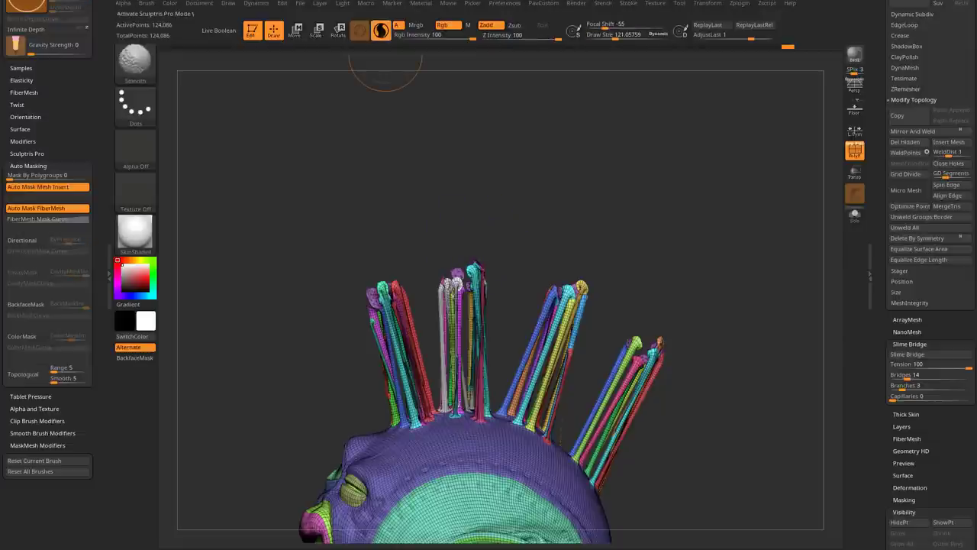
pyautogui.keyDown('ctrl'); pyautogui.keyDown('alt'); pyautogui.keyDown('shift'); pyautogui.click(475, 294); pyautogui.keyUp('shift'); pyautogui.keyUp('alt'); pyautogui.keyUp('ctrl')
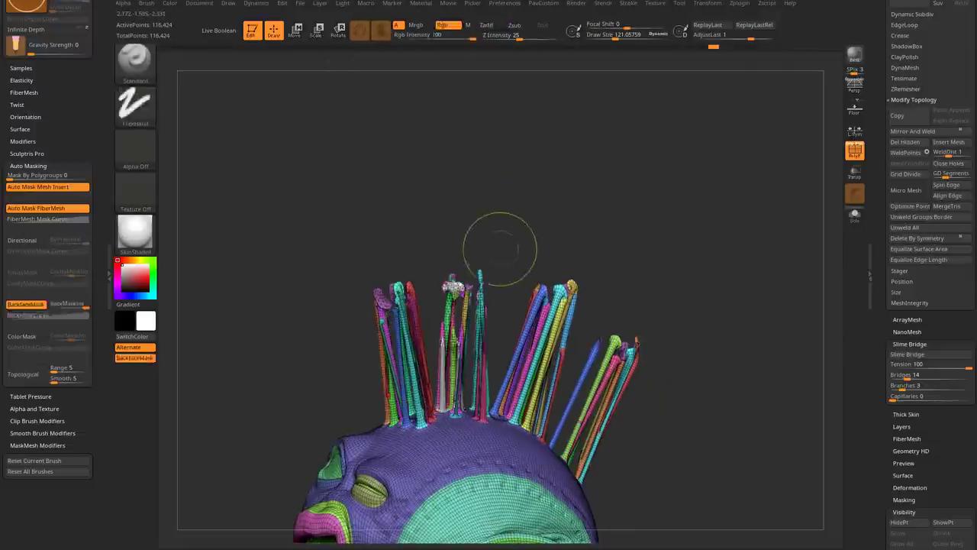
pyautogui.hotkey('ctrl', 'z')
# Turn off the polyframe and smooth the tips of all four strand bundles into tapered points at draw size about 135.
pyautogui.moveTo(458, 199); pyautogui.dragTo(486, 249)
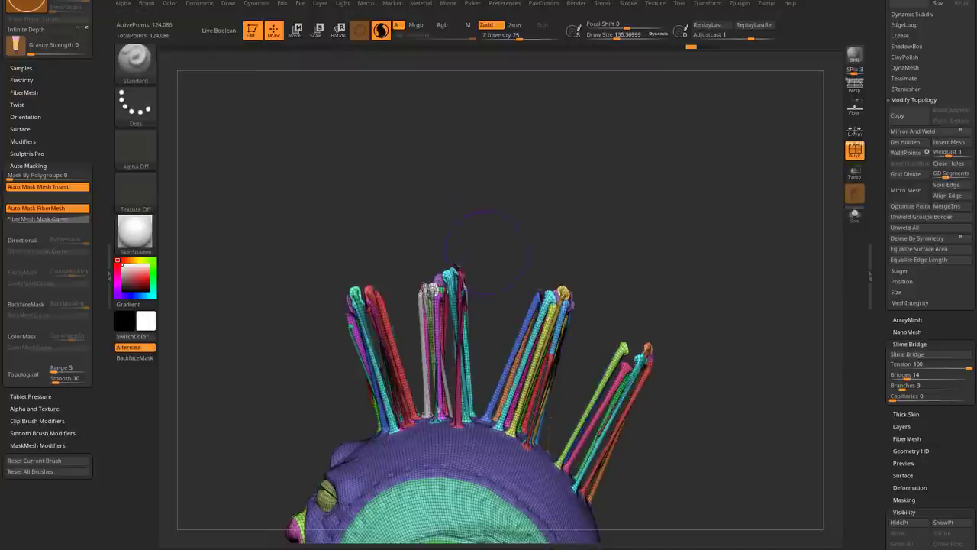
pyautogui.hotkey('shift', 'f')
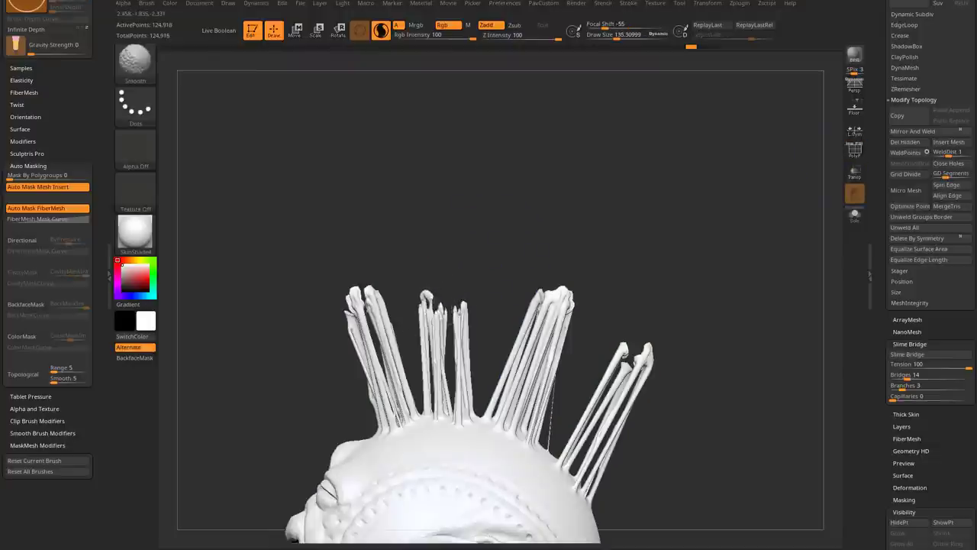
pyautogui.keyDown('ctrl'); pyautogui.keyDown('shift'); pyautogui.moveTo(520, 302); pyautogui.dragTo(580, 302); pyautogui.keyUp('shift'); pyautogui.keyUp('ctrl')
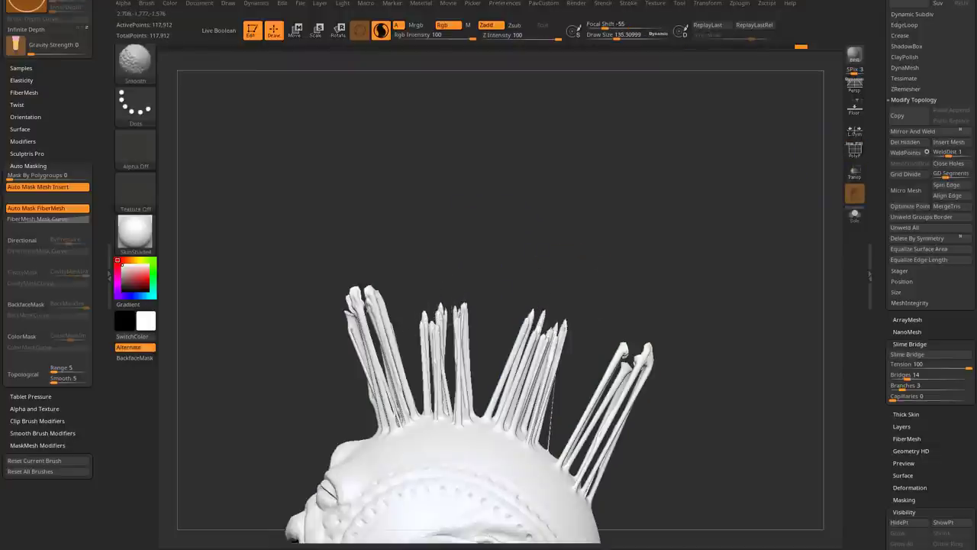
pyautogui.moveTo(763, 229); pyautogui.dragTo(733, 244)
pyautogui.keyDown('ctrl'); pyautogui.keyDown('shift'); pyautogui.moveTo(565, 321); pyautogui.dragTo(657, 344); pyautogui.keyUp('shift'); pyautogui.keyUp('ctrl')
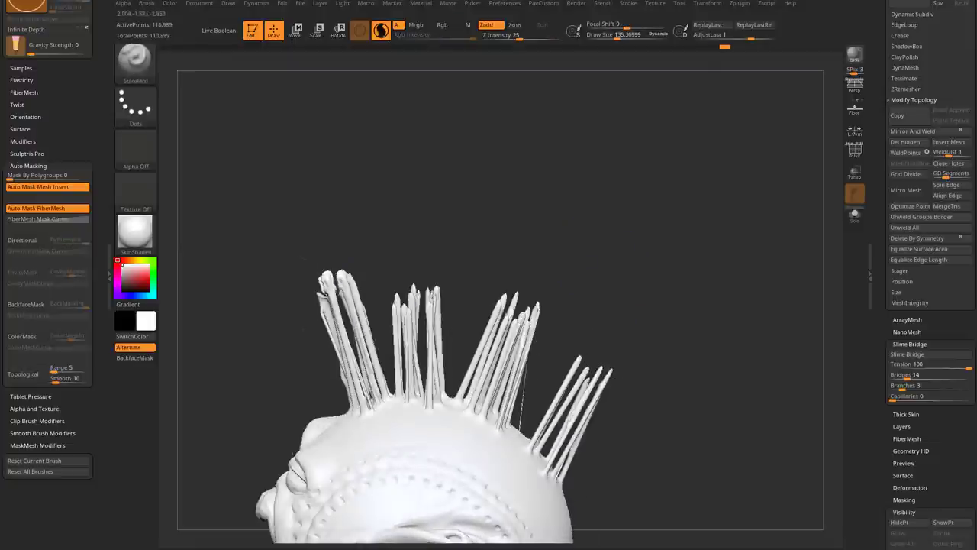
pyautogui.keyDown('ctrl'); pyautogui.keyDown('shift'); pyautogui.moveTo(305, 305); pyautogui.dragTo(367, 305); pyautogui.keyUp('shift'); pyautogui.keyUp('ctrl')
# Examine the tapered strand bundles on the head from several angles, with the polyframe shown and hidden.
pyautogui.moveTo(725, 229)
pyautogui.mouseDown()
pyautogui.moveTo(656, 245)
pyautogui.moveTo(687, 252)
pyautogui.moveTo(687, 175)
pyautogui.moveTo(702, 176)
pyautogui.moveTo(641, 183)
pyautogui.mouseUp()
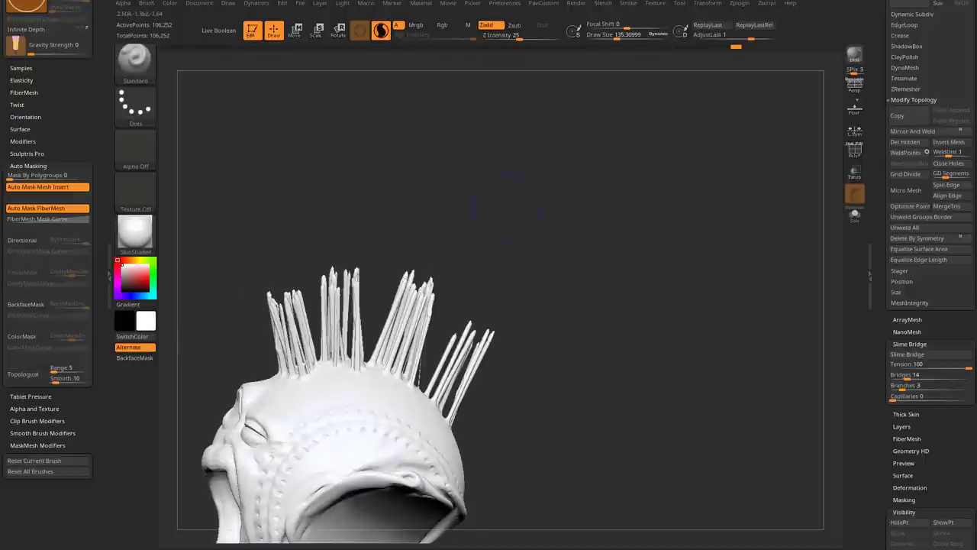
pyautogui.moveTo(507, 207); pyautogui.dragTo(554, 239)
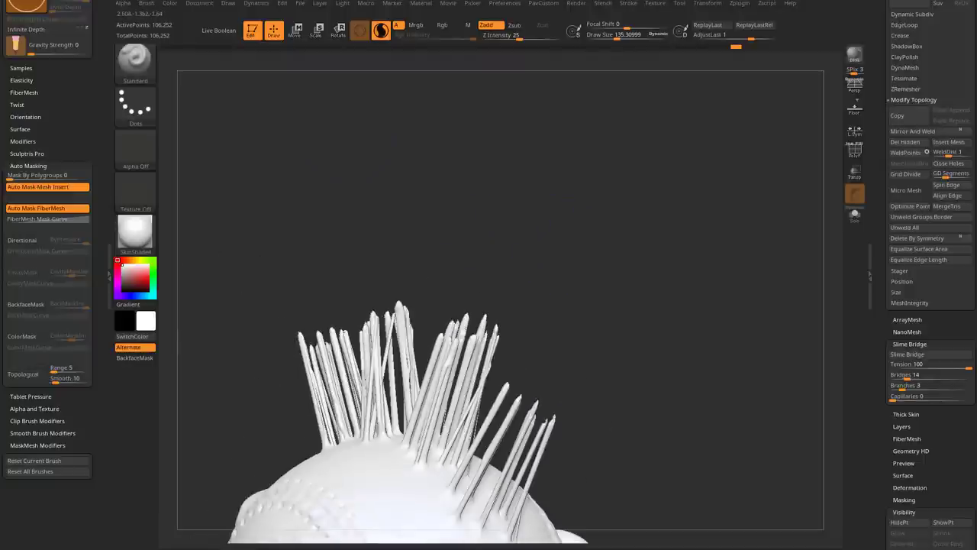
pyautogui.moveTo(336, 90)
pyautogui.mouseDown()
pyautogui.moveTo(489, 229)
pyautogui.moveTo(647, 338)
pyautogui.mouseUp()
pyautogui.hotkey('shift', 'f')
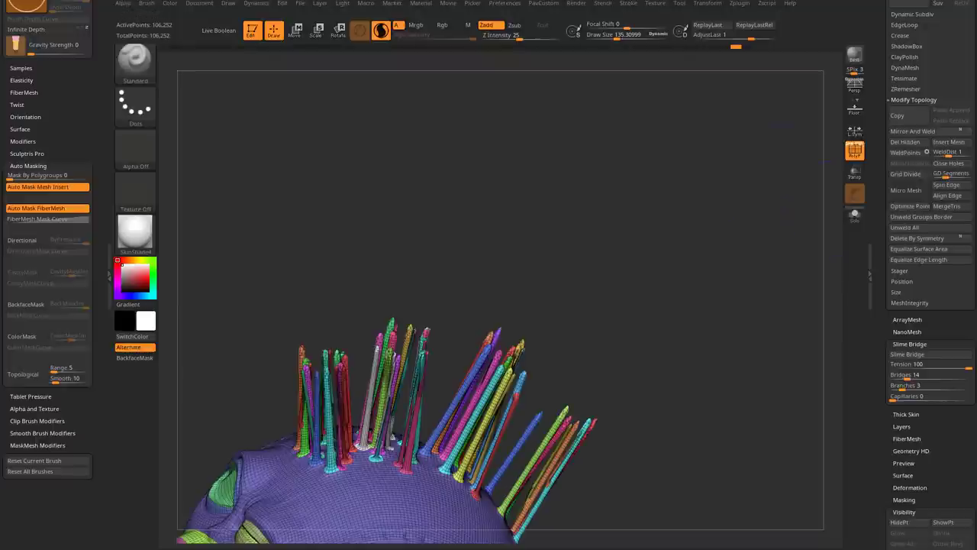
pyautogui.press('s')
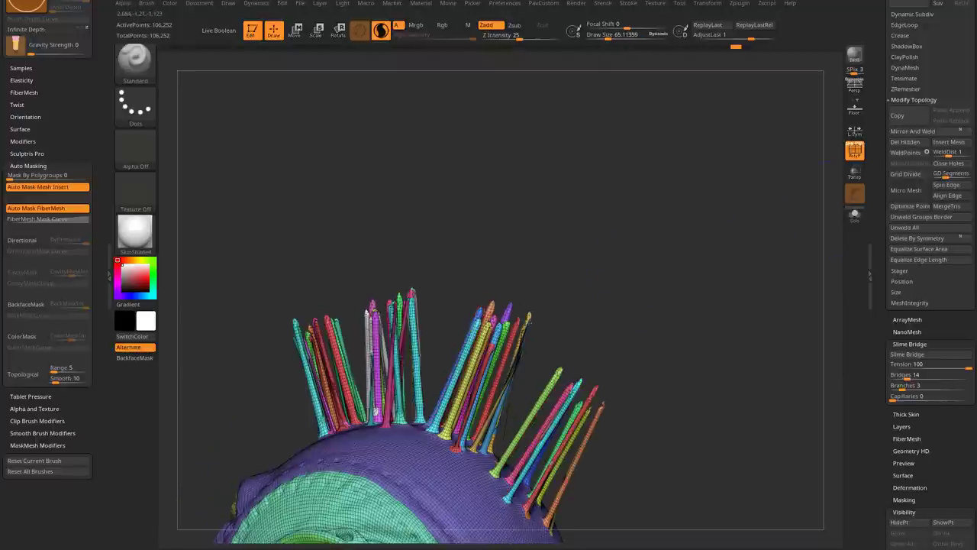
pyautogui.moveTo(641, 281); pyautogui.dragTo(580, 306)
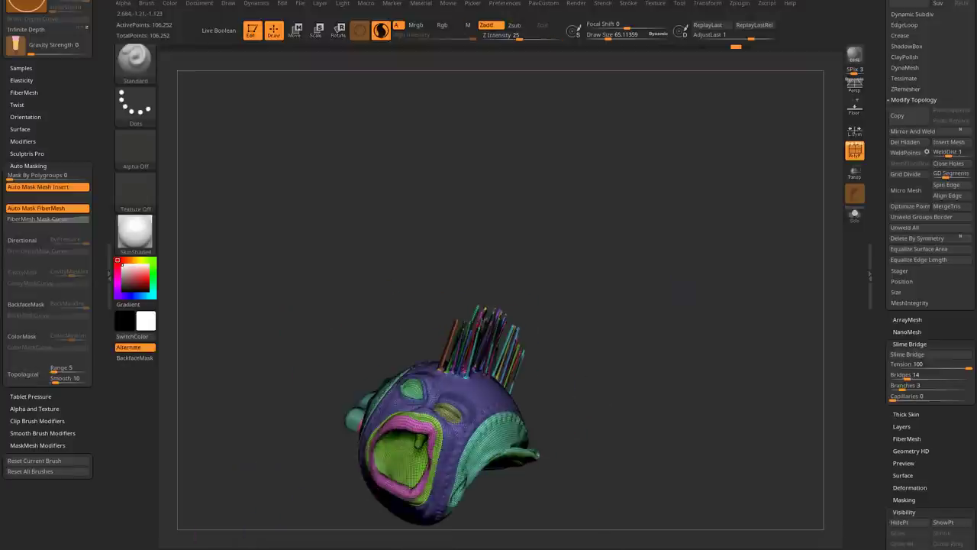
pyautogui.hotkey('shift', 'f')
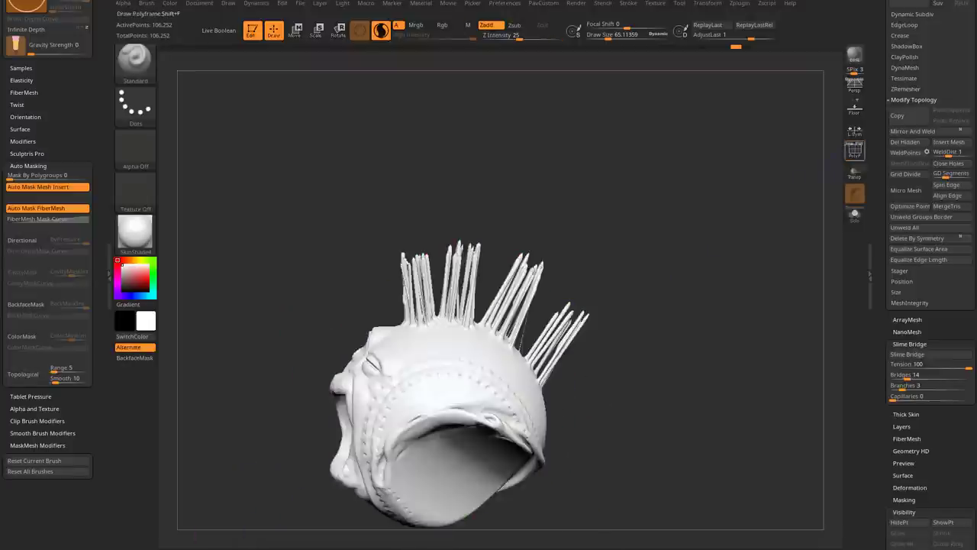